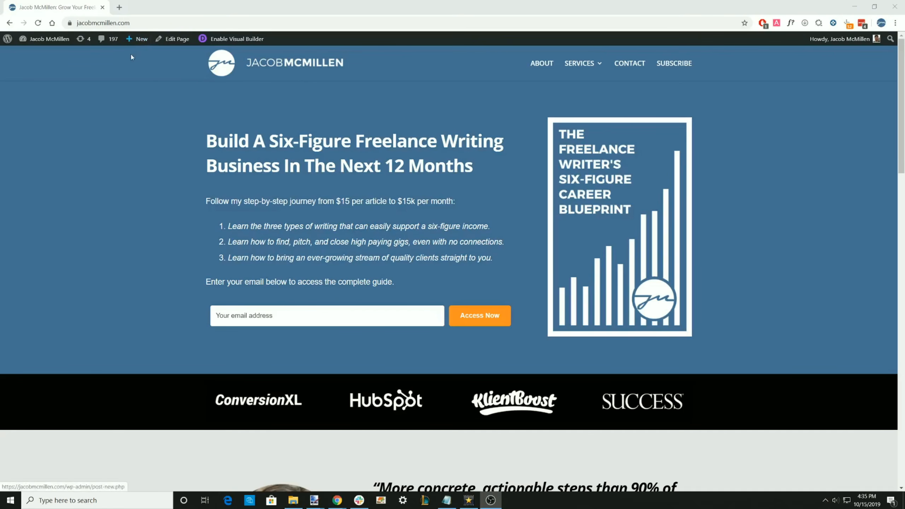
# Create a new page and open it in the Divi Builder on the front end
pyautogui.moveTo(138, 47)
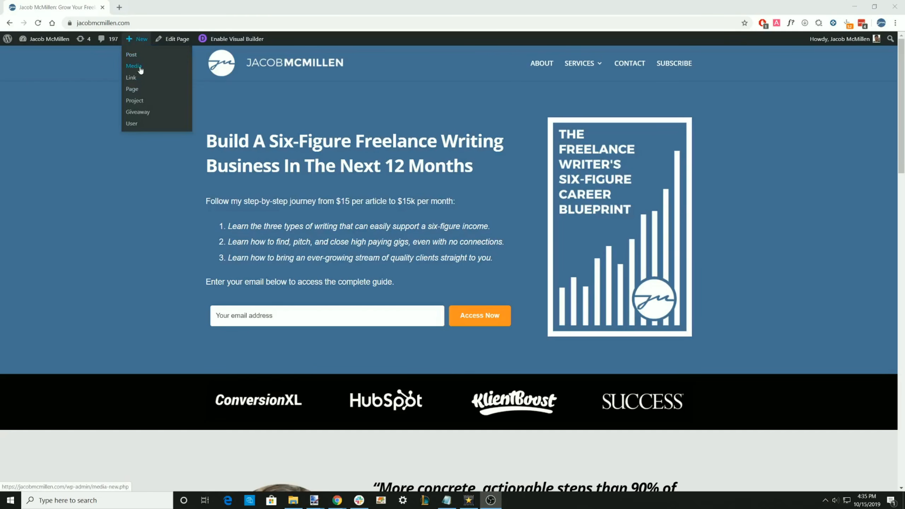
pyautogui.click(137, 89)
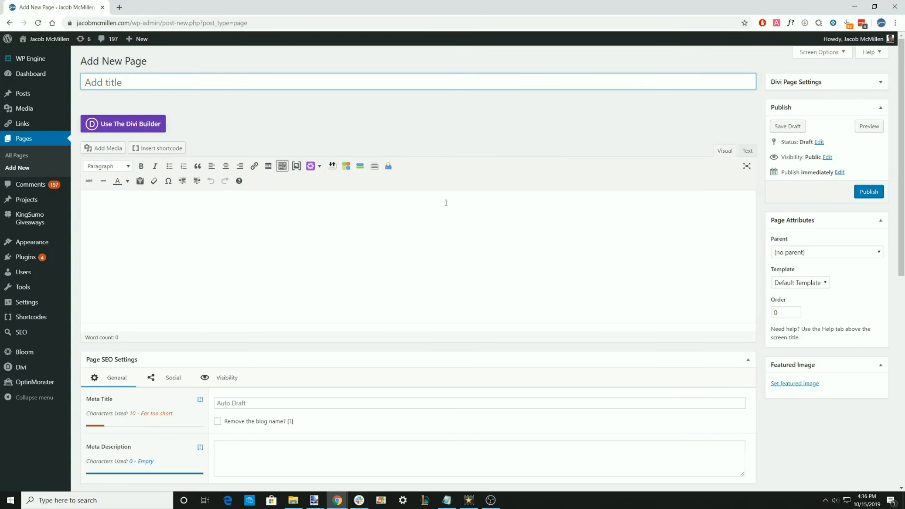
pyautogui.click(415, 221)
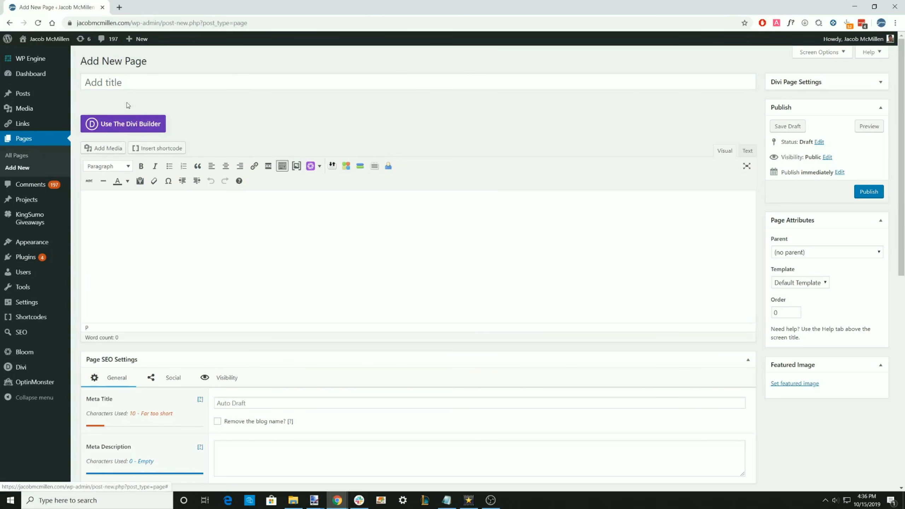
pyautogui.click(131, 124)
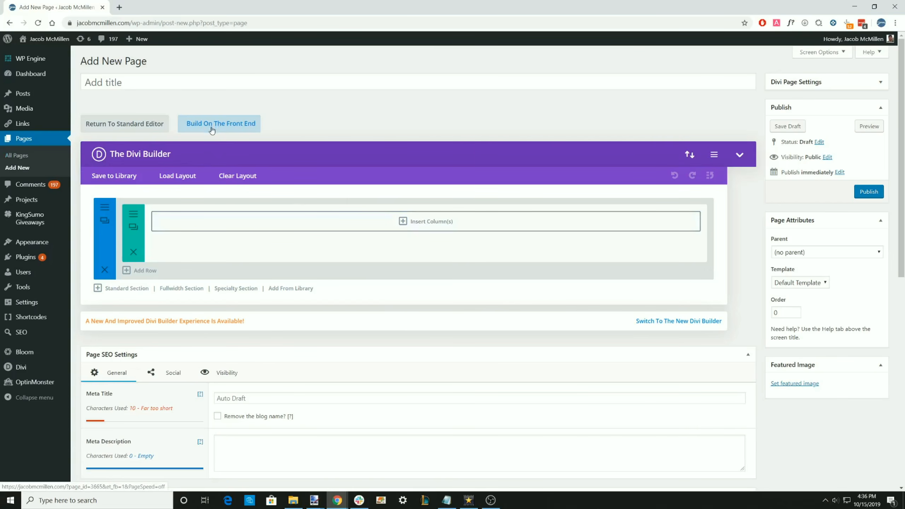
pyautogui.click(235, 131)
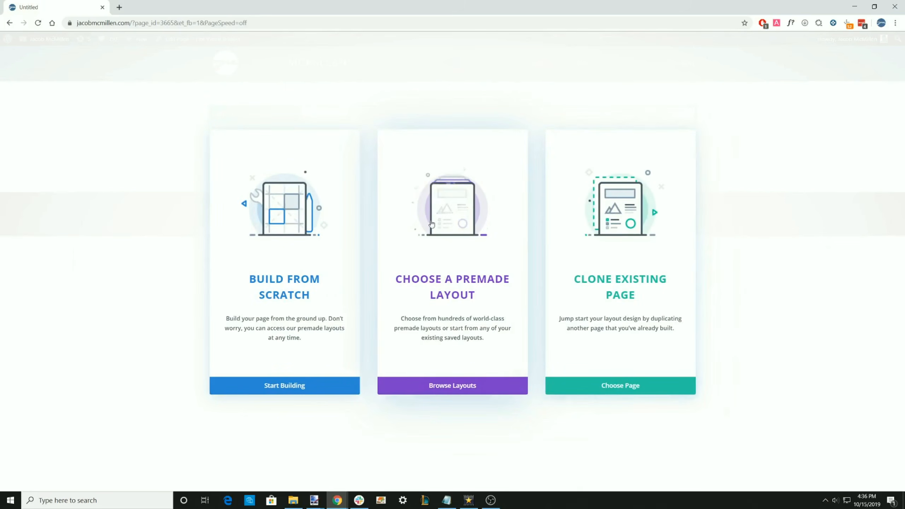
# Look through the premade layouts, existing pages and saved layouts available for the new page
pyautogui.click(461, 245)
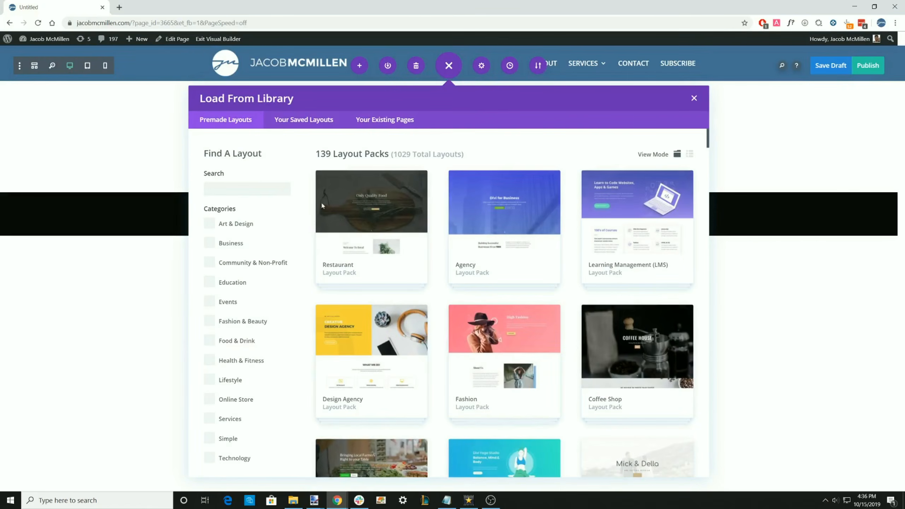
pyautogui.scroll(-5, 528, 246)
pyautogui.scroll(-6, 528, 246)
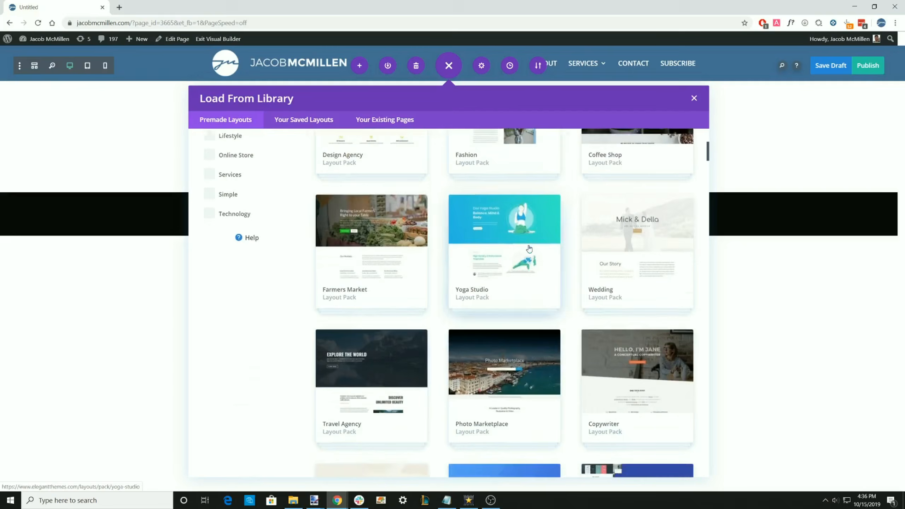
pyautogui.scroll(6, 523, 330)
pyautogui.scroll(4, 532, 332)
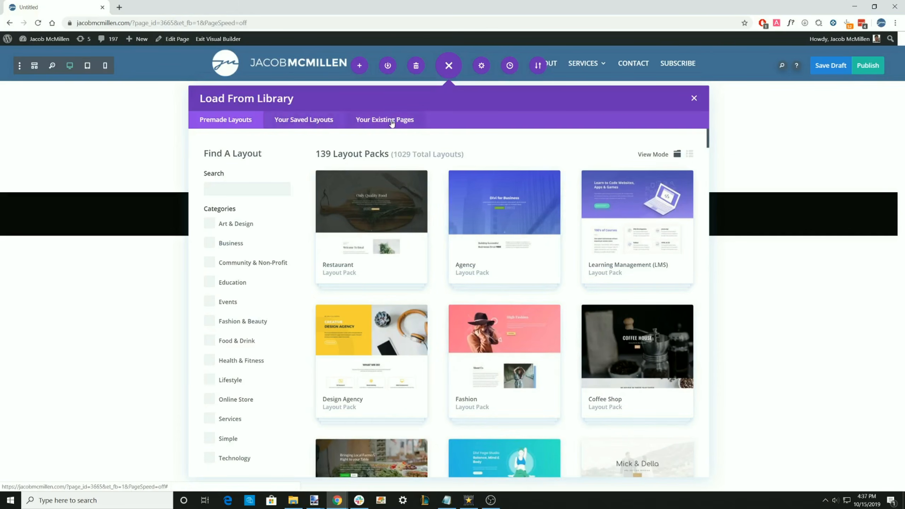
pyautogui.click(372, 121)
pyautogui.scroll(-3, 491, 342)
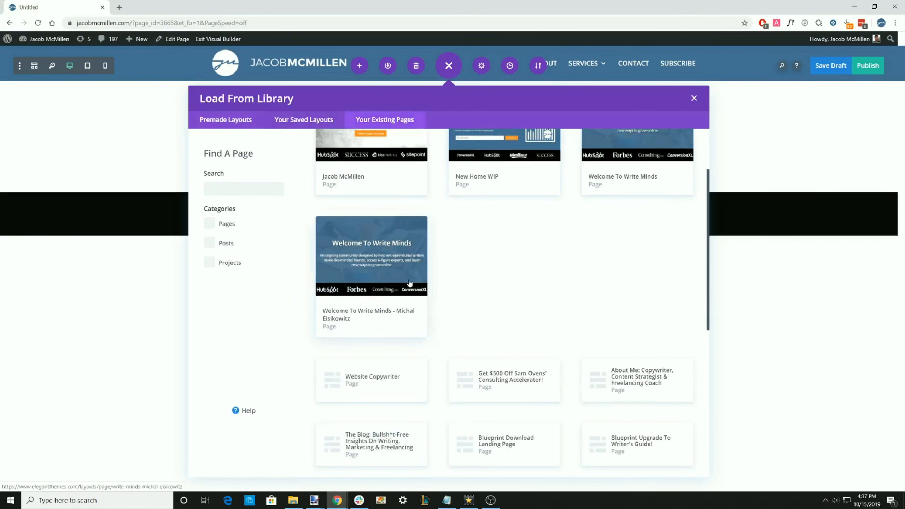
pyautogui.scroll(3, 409, 284)
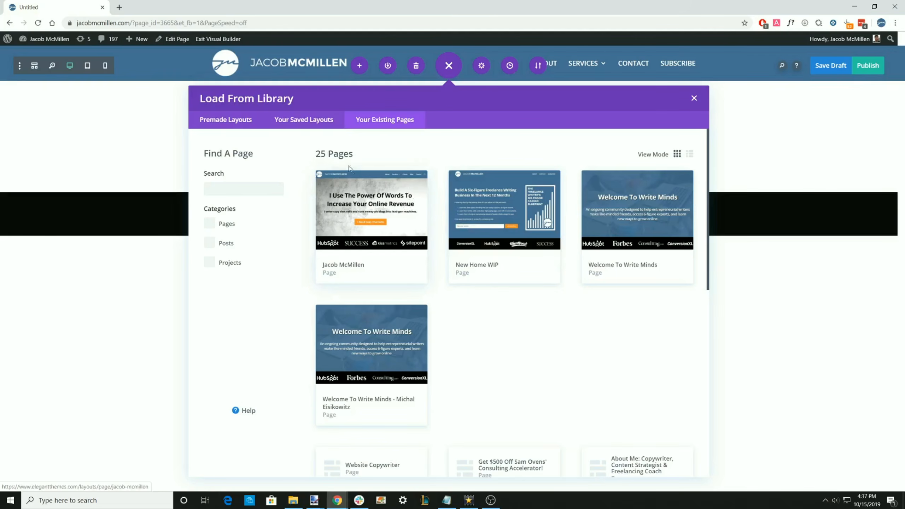
pyautogui.click(305, 120)
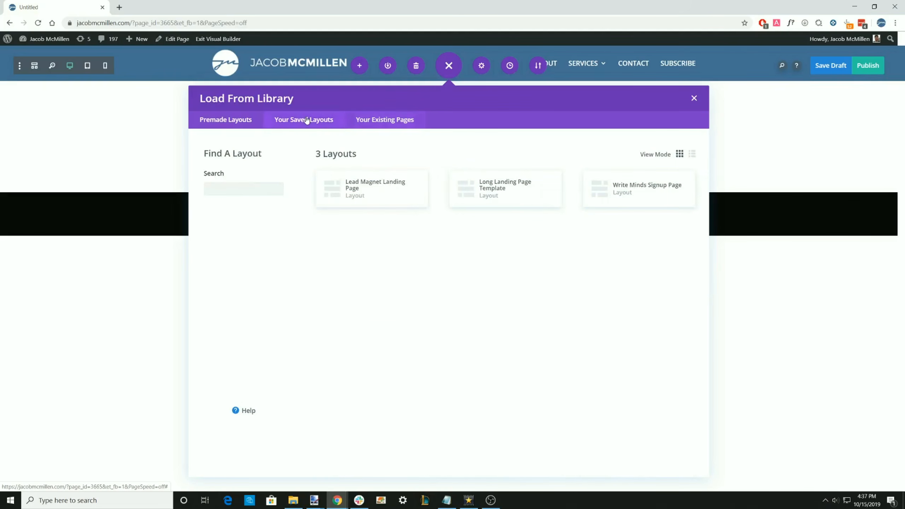
pyautogui.click(248, 121)
pyautogui.click(693, 99)
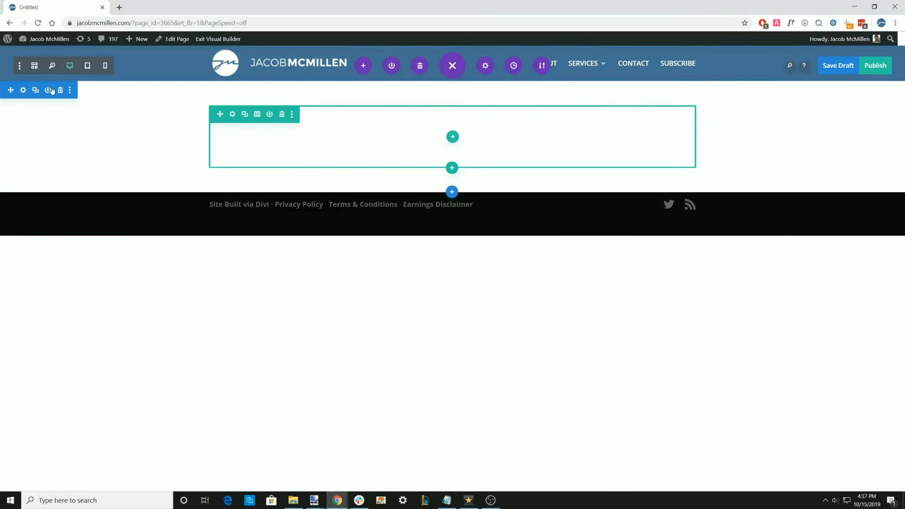
# Insert a regular section below the first one without choosing a row layout for it
pyautogui.click(452, 192)
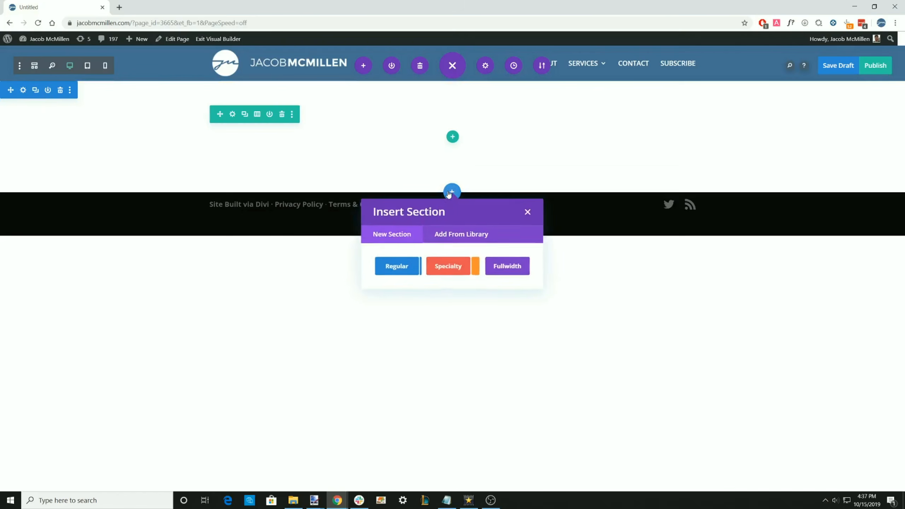
pyautogui.click(398, 264)
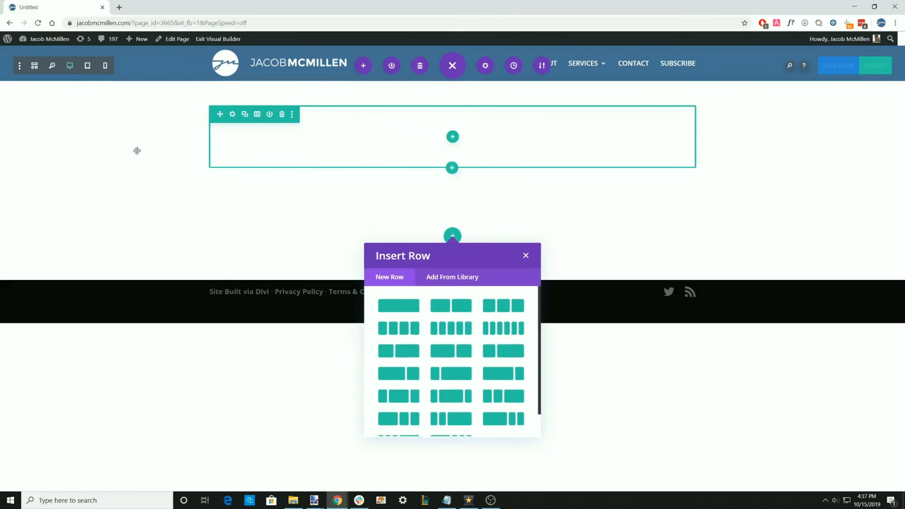
pyautogui.click(184, 262)
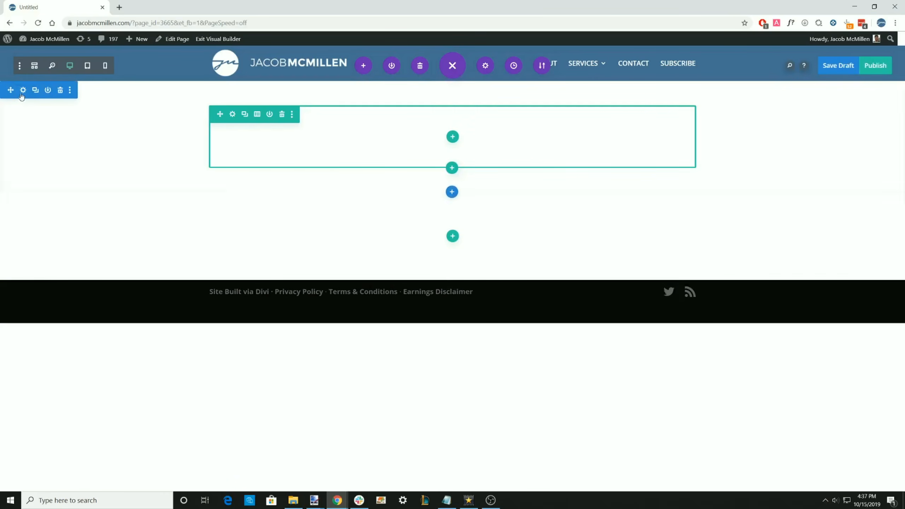
# Set the first section's background image to flat-bcg.jpg from the media library and save the section settings
pyautogui.click(22, 91)
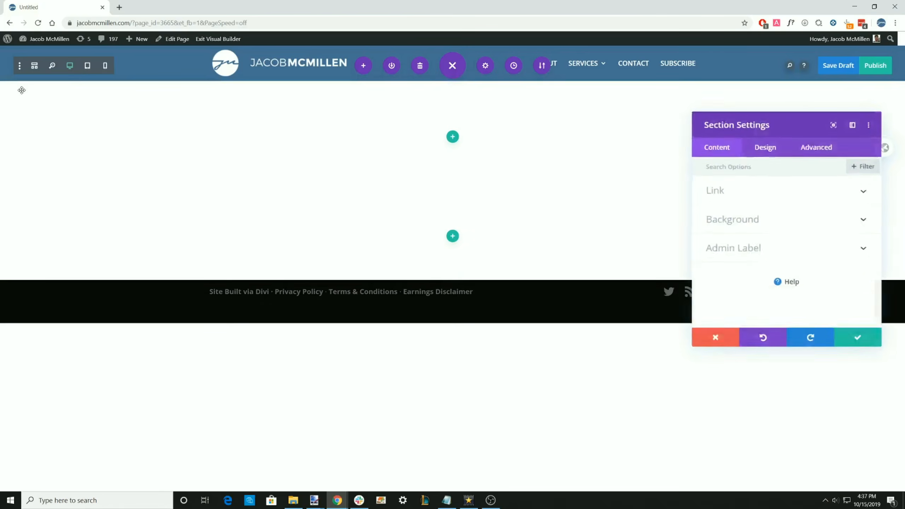
pyautogui.click(752, 218)
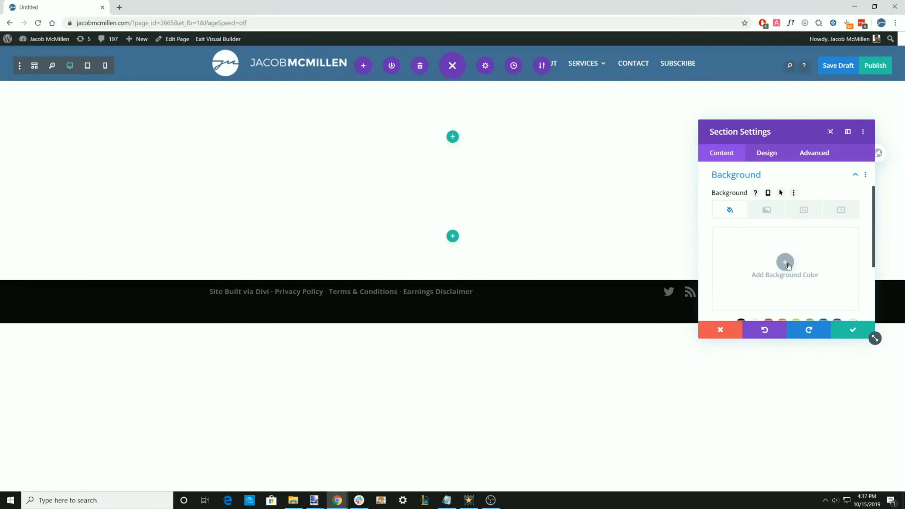
pyautogui.click(765, 213)
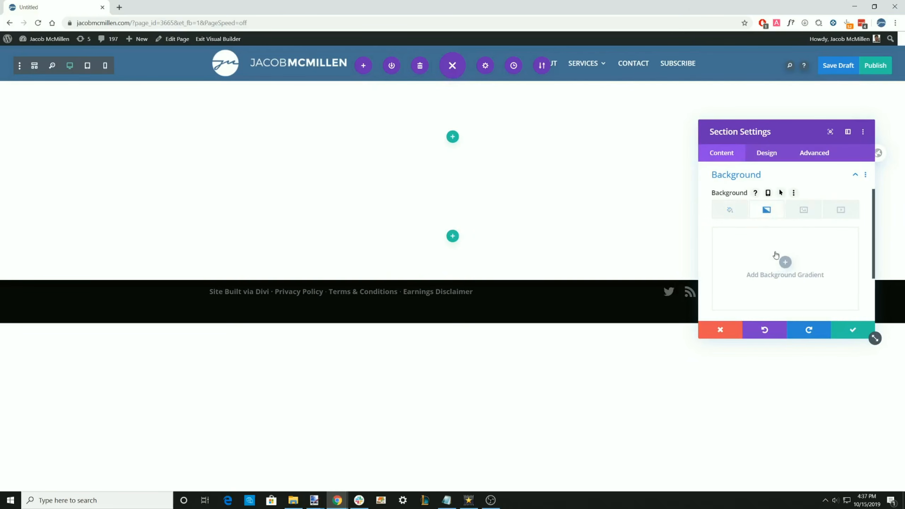
pyautogui.click(804, 210)
pyautogui.click(785, 264)
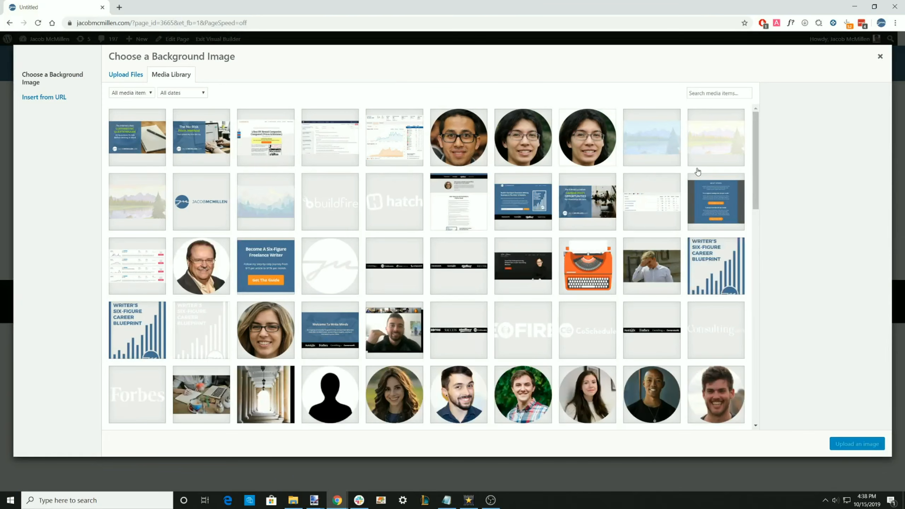
pyautogui.scroll(-1, 387, 220)
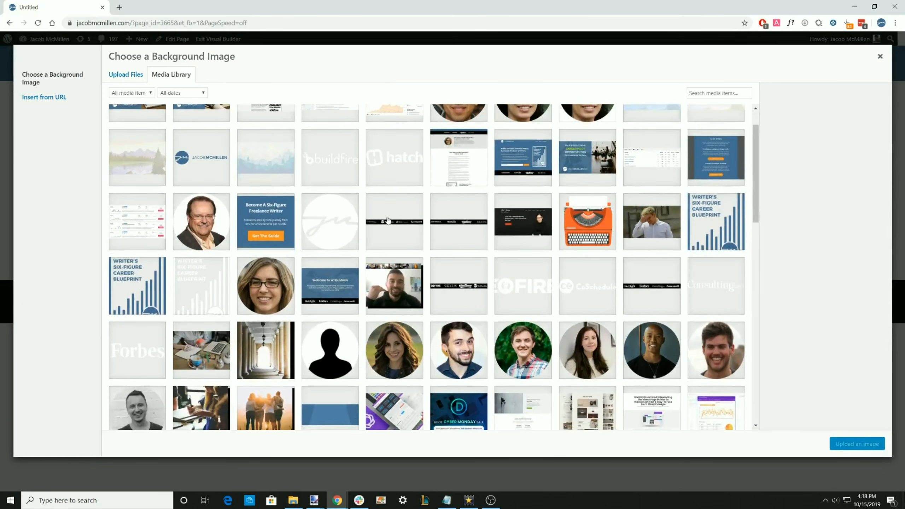
pyautogui.click(255, 165)
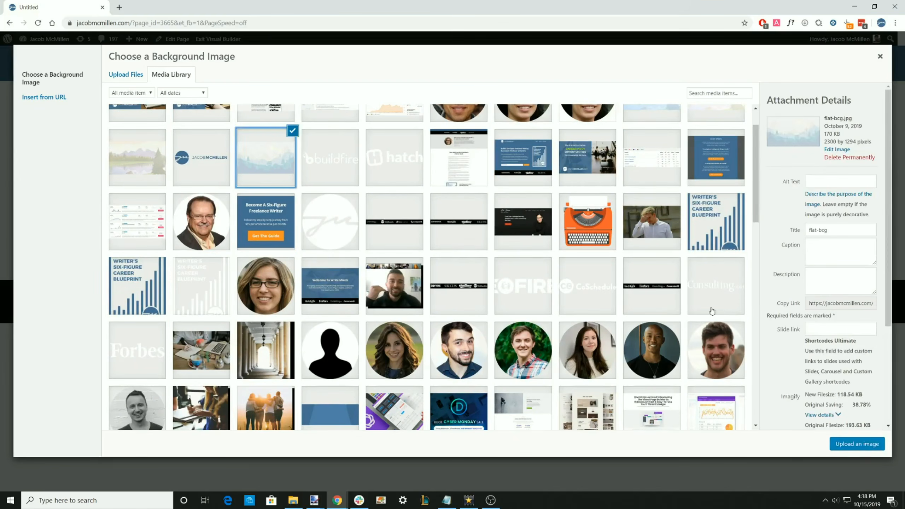
pyautogui.click(857, 444)
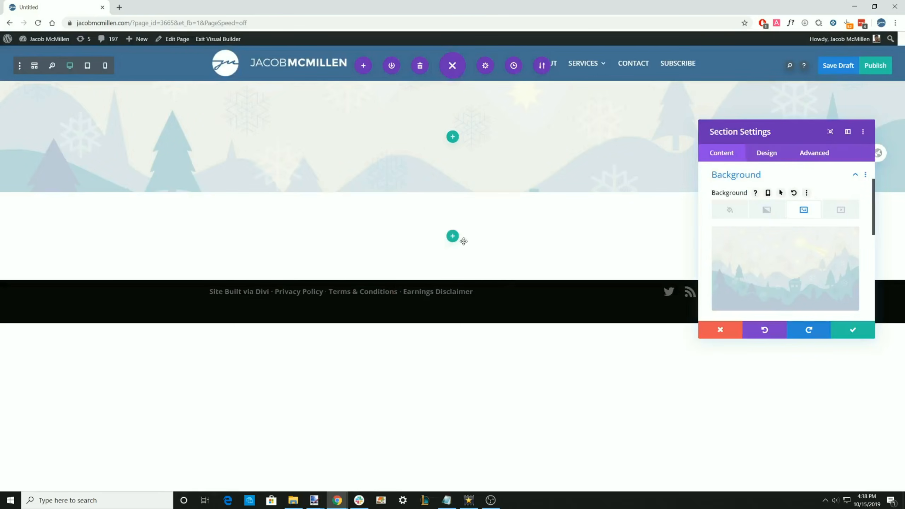
pyautogui.click(848, 331)
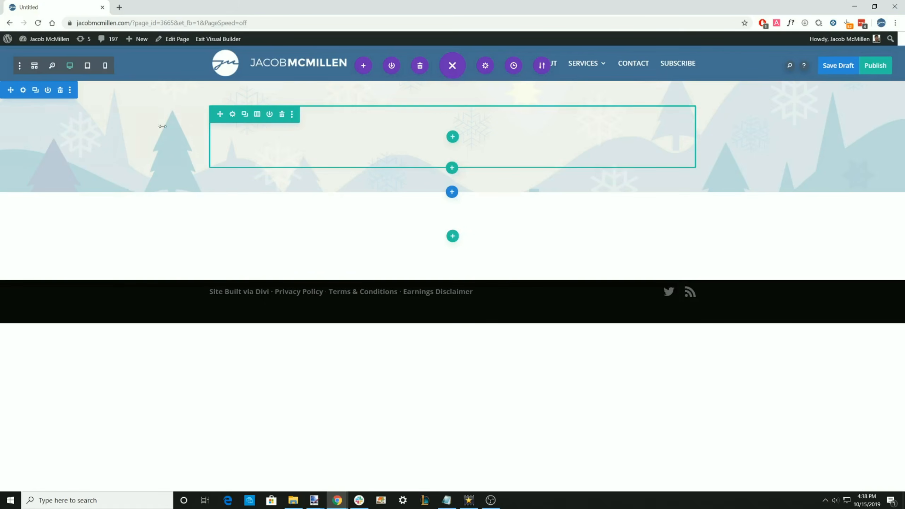
# Give the first section's row a single-column layout and insert a Text module in it
pyautogui.click(452, 138)
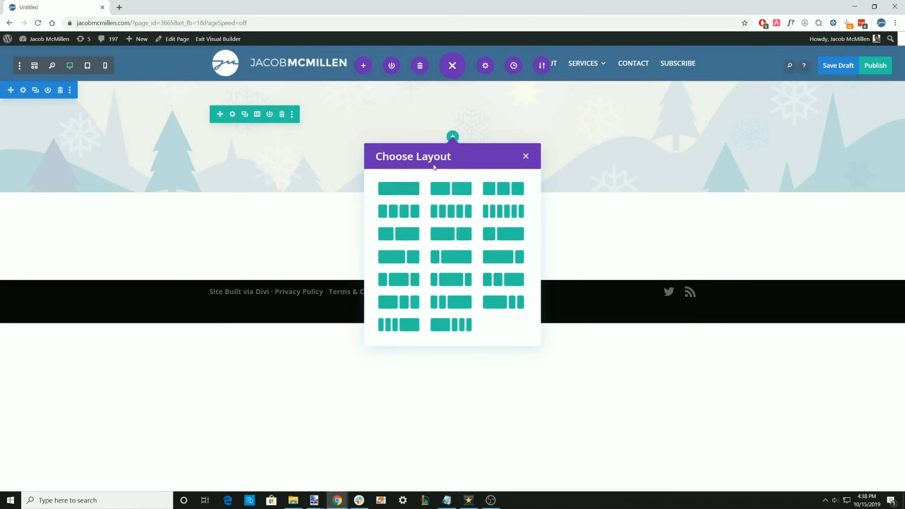
pyautogui.click(405, 194)
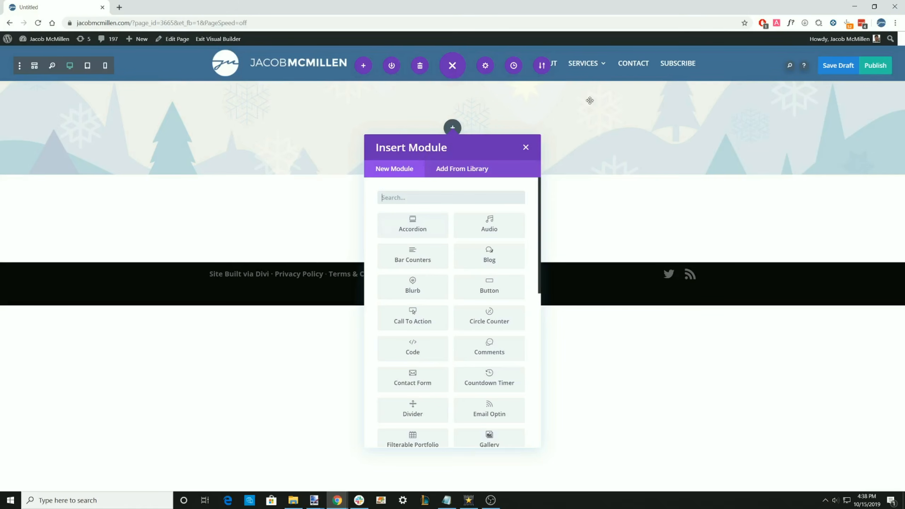
pyautogui.scroll(-5, 482, 359)
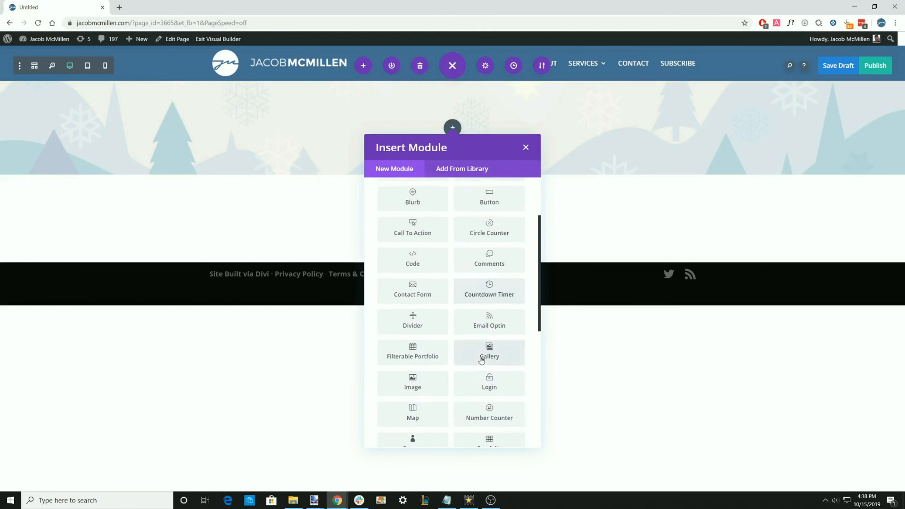
pyautogui.scroll(-3, 481, 360)
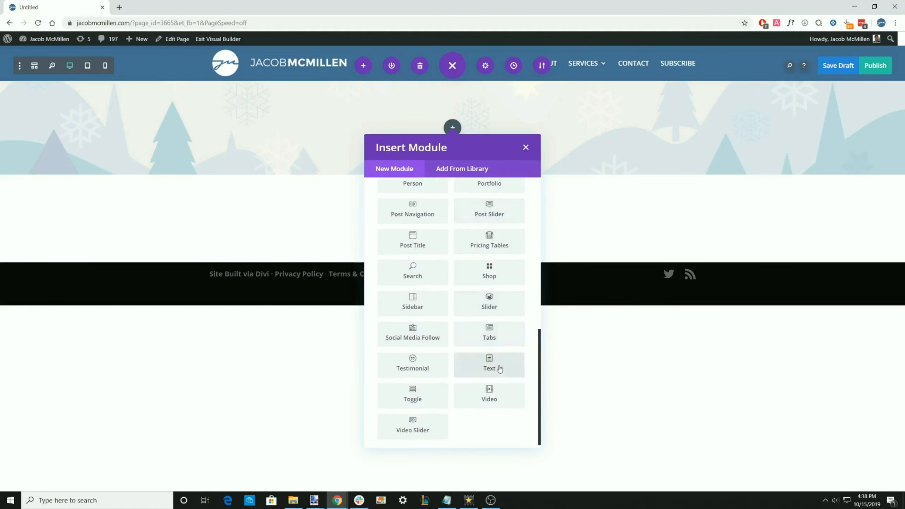
pyautogui.click(489, 365)
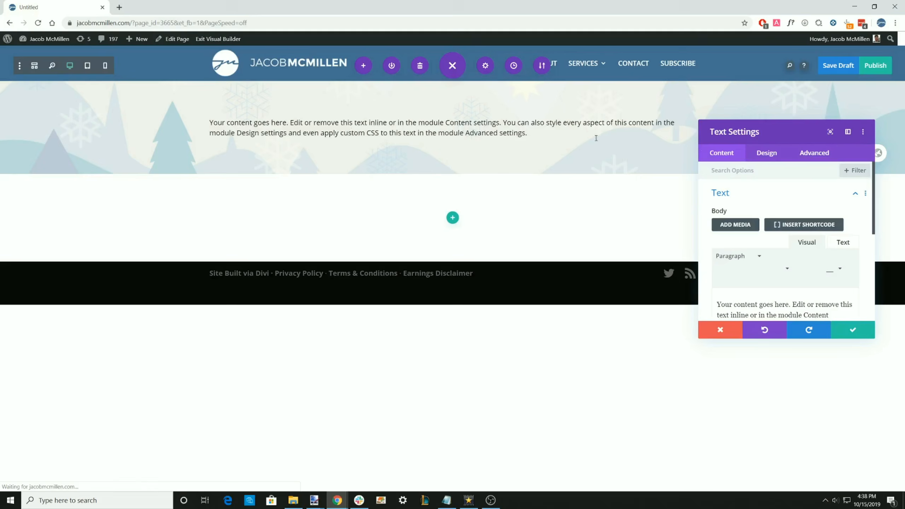
# Replace the Text module's placeholder content with the plain text "Brand-Focused Value Proposition"
pyautogui.scroll(-1, 759, 268)
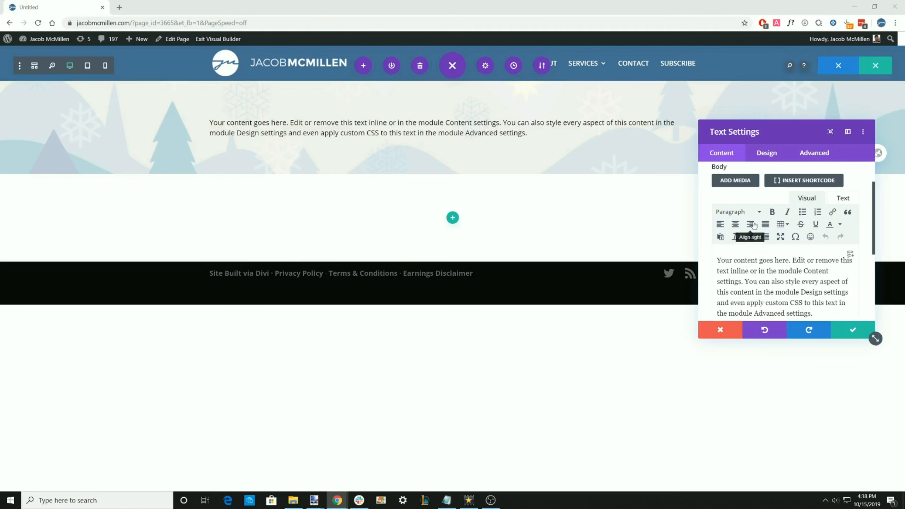
pyautogui.tripleClick(749, 263)
pyautogui.rightClick(749, 263)
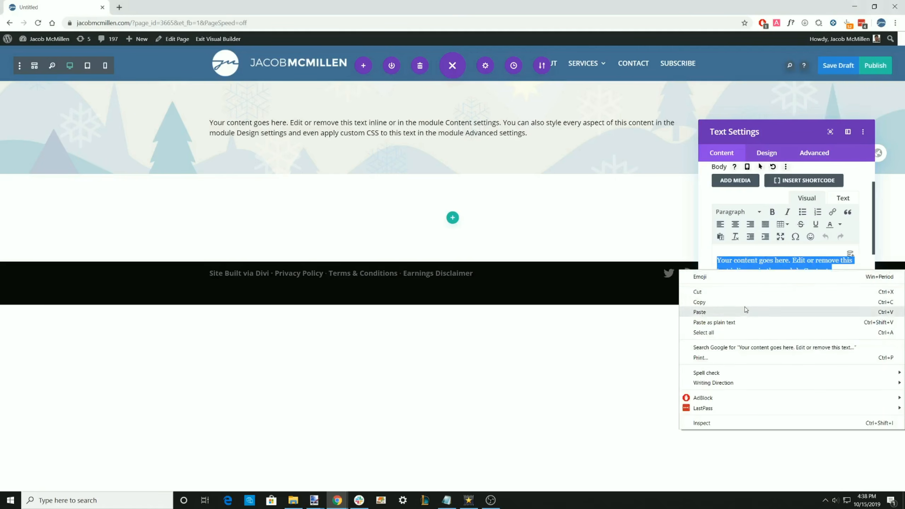
pyautogui.click(714, 322)
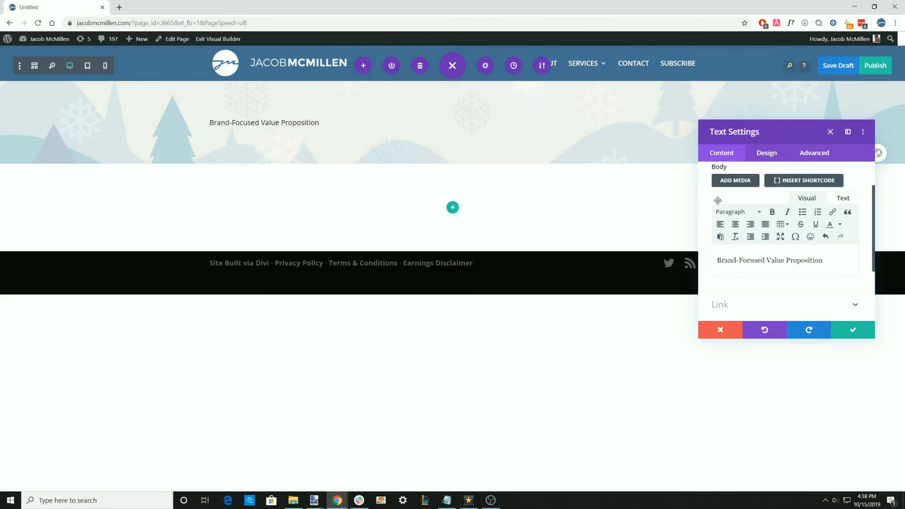
# Add a paragraph under the headline, from "Subheading going a bit more in-depth on the headline" to the linked "this guide to website copywriting"
pyautogui.press('Return')
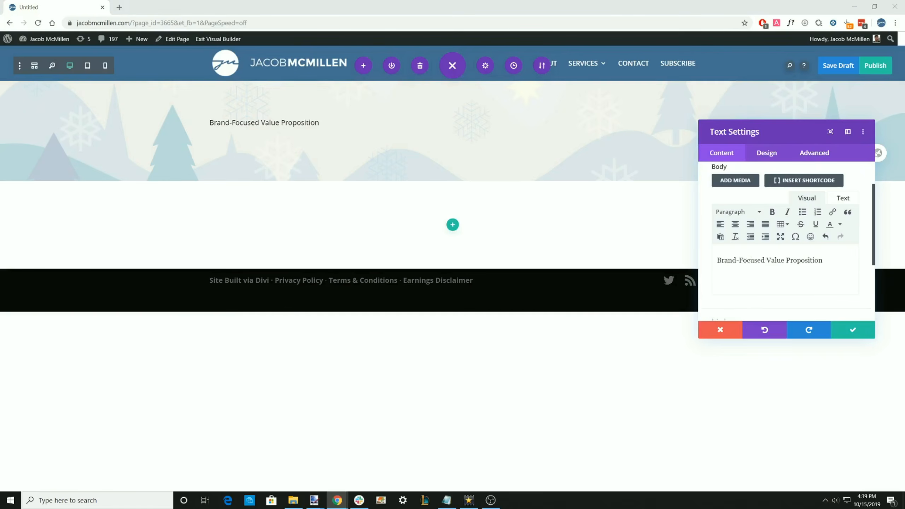
pyautogui.hotkey('ctrl', 's')
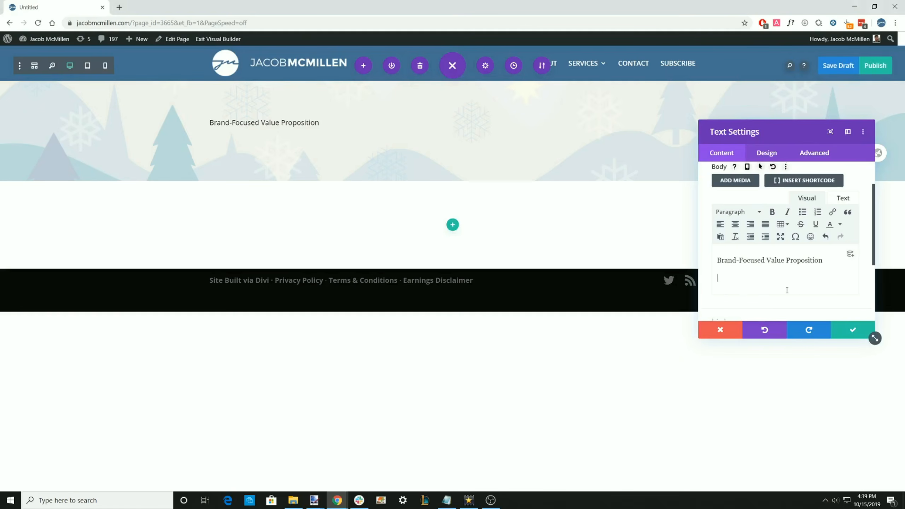
pyautogui.write('Subheading going a bit more in-depth on the headline and taking advantage of the extra available space, whereas the headline usually needs to be a bit more concise. This page is a visual template meant to be read alongside this guide to website copywriting.')
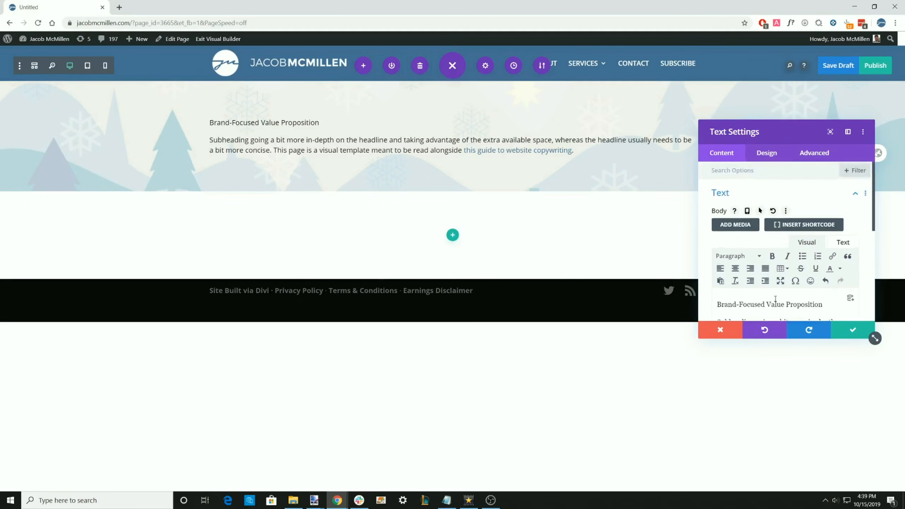
pyautogui.scroll(-3, 778, 285)
pyautogui.scroll(2, 809, 214)
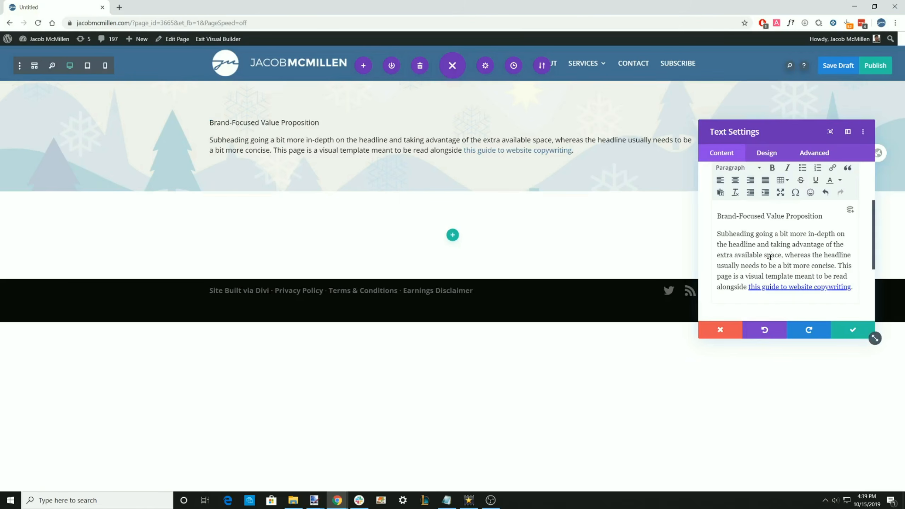
# Center-align the subheading paragraph and the headline, and set the Text module's H1 heading font to Actor
pyautogui.click(734, 180)
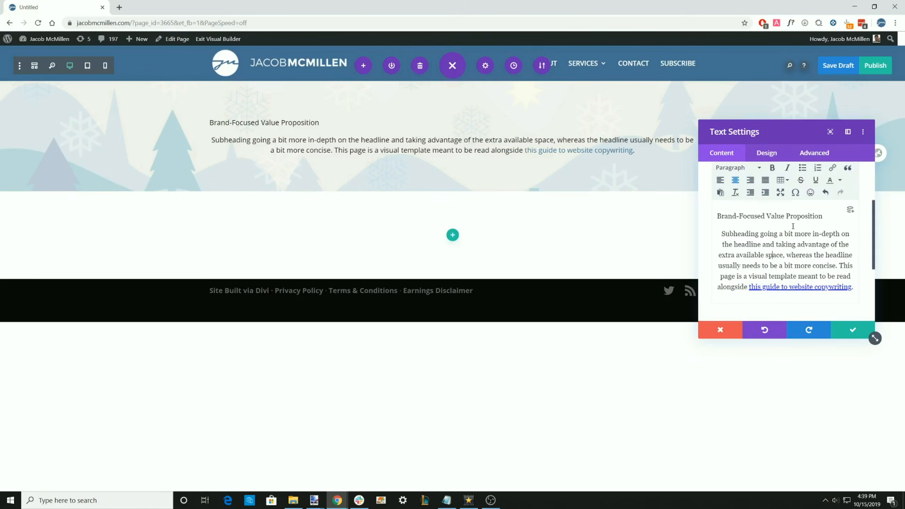
pyautogui.click(734, 180)
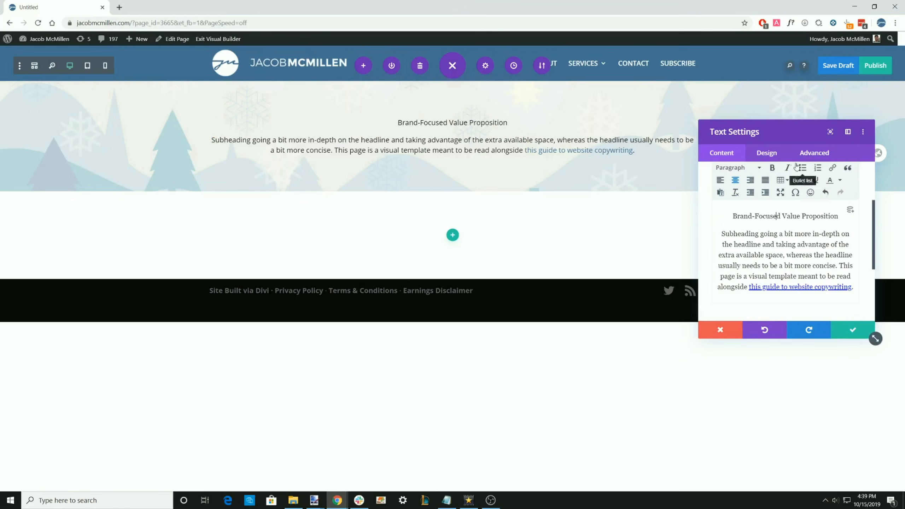
pyautogui.click(766, 152)
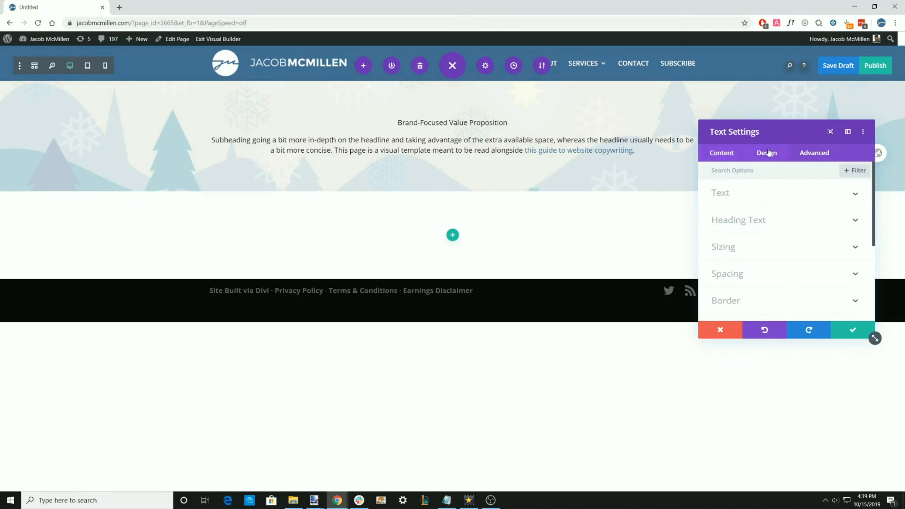
pyautogui.click(748, 220)
pyautogui.scroll(-1, 772, 224)
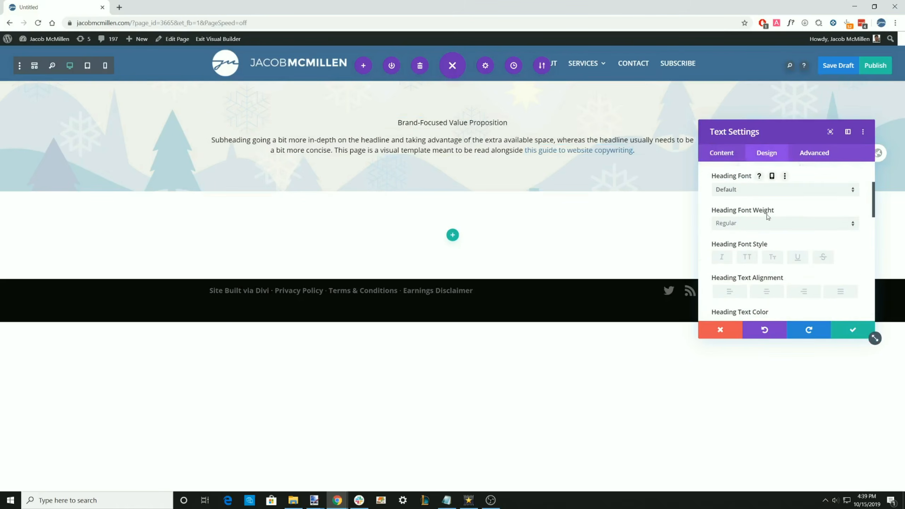
pyautogui.click(747, 189)
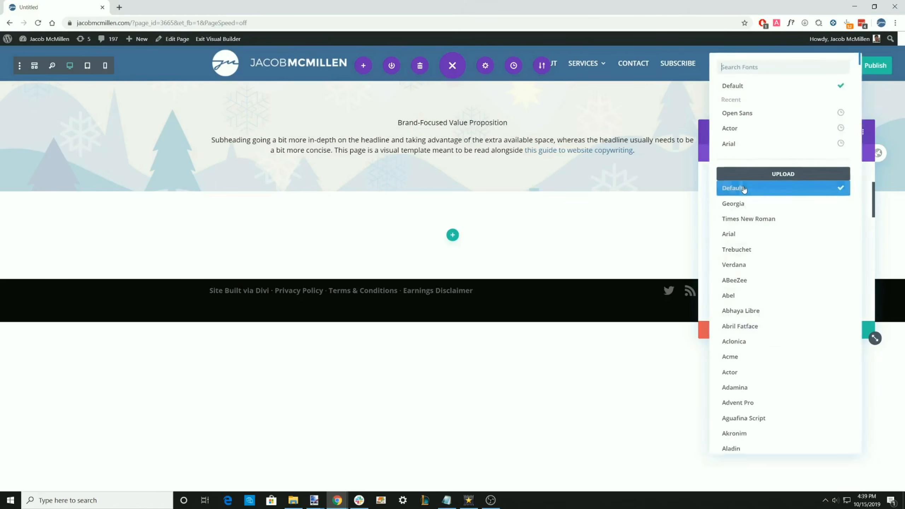
pyautogui.click(739, 131)
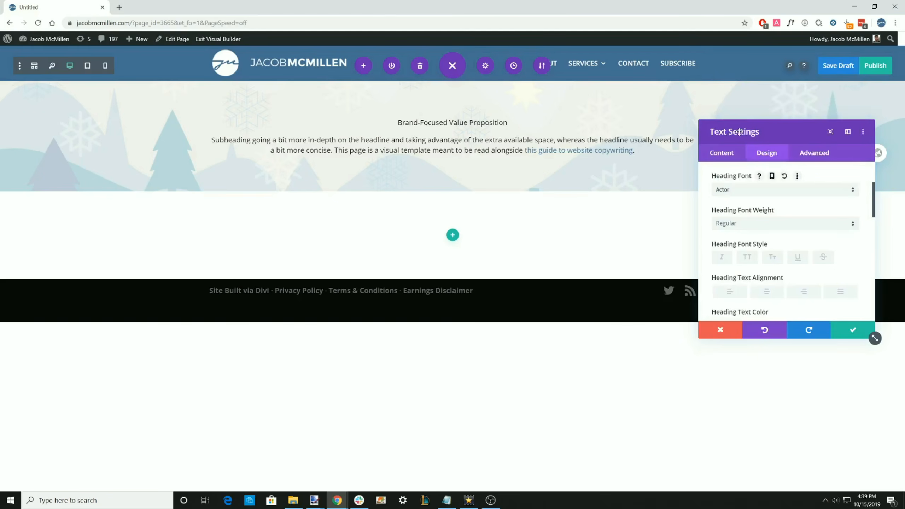
pyautogui.click(736, 191)
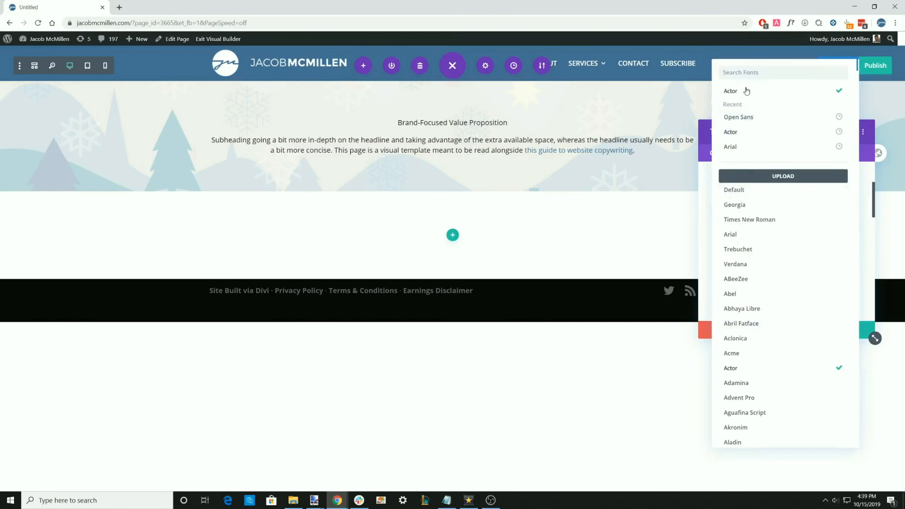
pyautogui.click(739, 132)
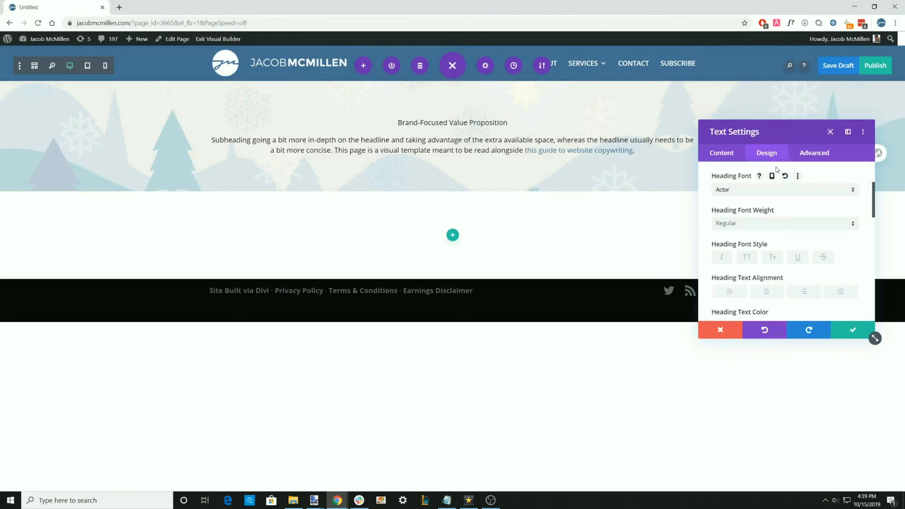
# Format the "Brand-Focused Value Proposition" line as Heading 1 in the Text module's content
pyautogui.click(721, 156)
pyautogui.click(735, 199)
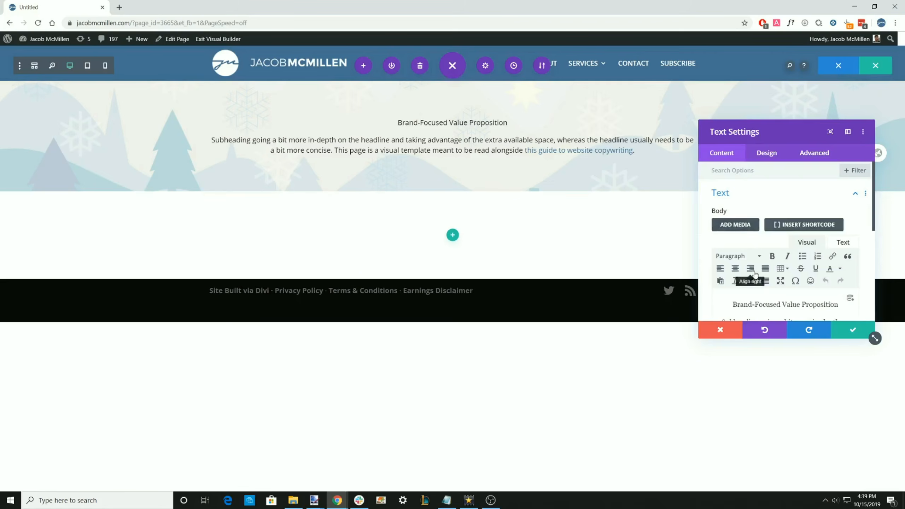
pyautogui.scroll(-3, 757, 211)
pyautogui.scroll(2, 755, 215)
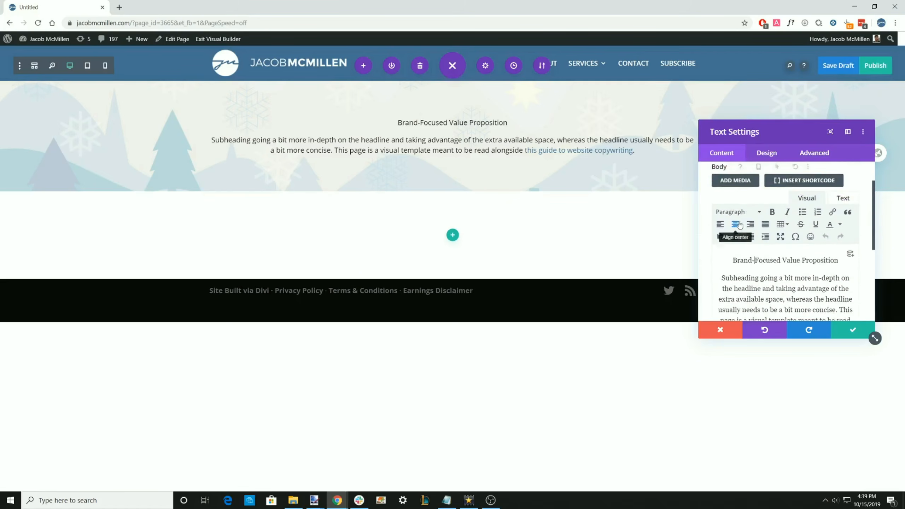
pyautogui.click(737, 212)
pyautogui.click(748, 252)
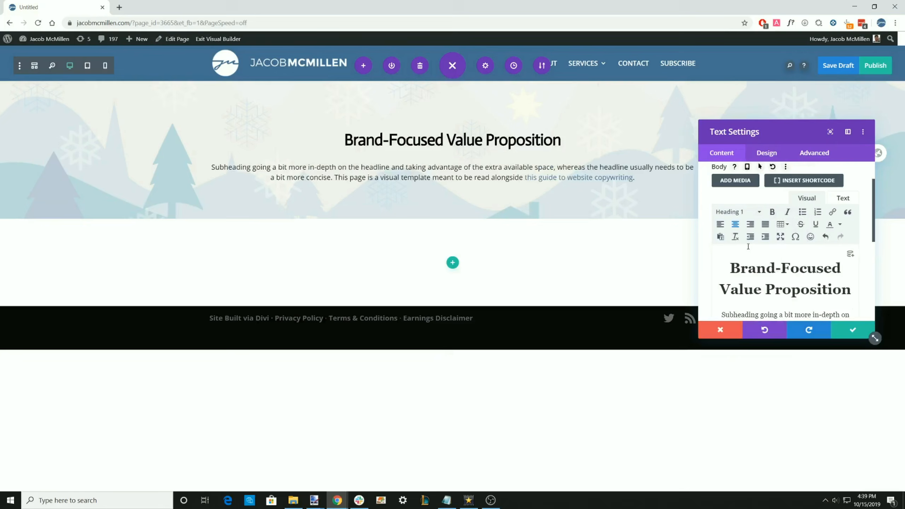
# Set the H1 heading text size of the Text module to 55px
pyautogui.scroll(2, 787, 200)
pyautogui.scroll(-5, 785, 232)
pyautogui.scroll(3, 797, 249)
pyautogui.click(766, 153)
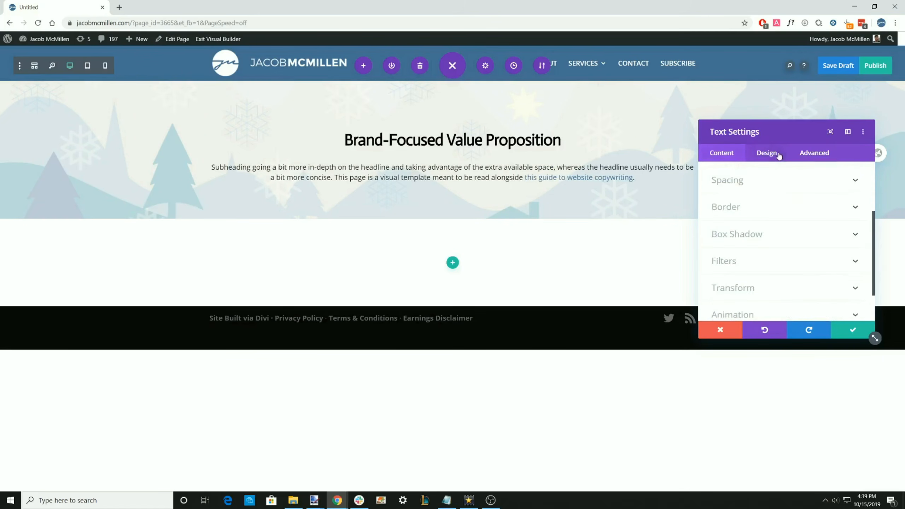
pyautogui.click(742, 197)
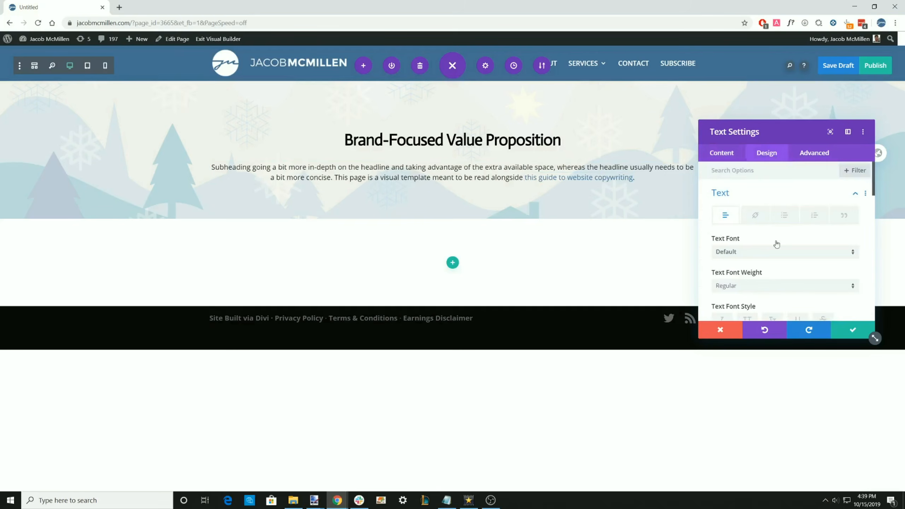
pyautogui.scroll(-1, 759, 278)
pyautogui.scroll(1, 766, 271)
pyautogui.click(760, 198)
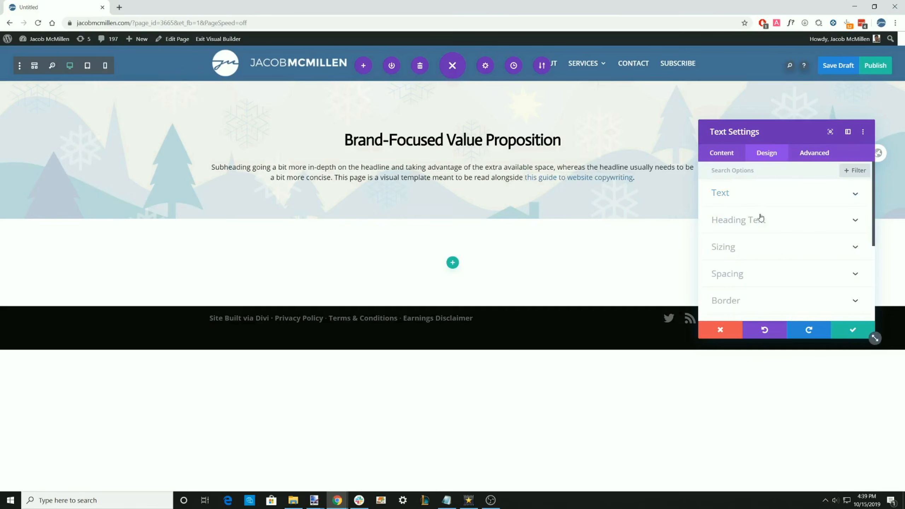
pyautogui.click(756, 219)
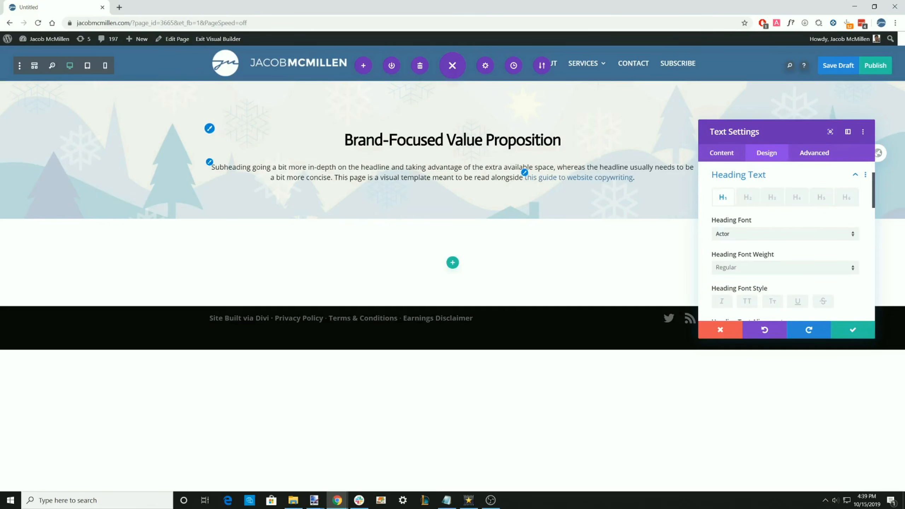
pyautogui.scroll(-3, 778, 248)
pyautogui.scroll(1, 778, 248)
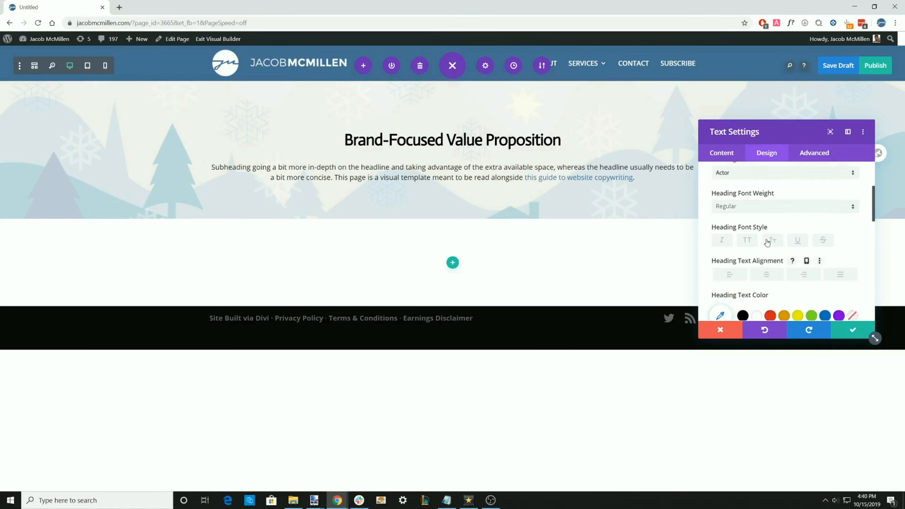
pyautogui.scroll(-3, 774, 199)
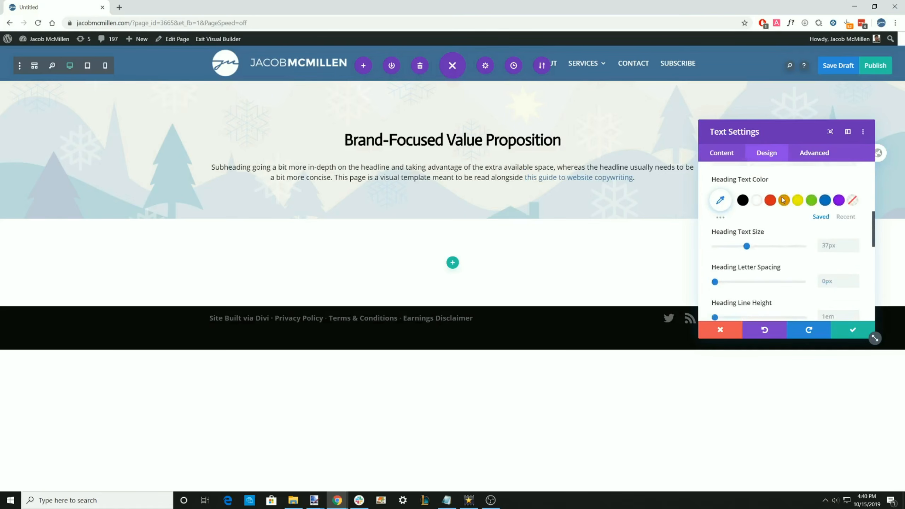
pyautogui.scroll(-1, 756, 242)
pyautogui.moveTo(748, 202)
pyautogui.mouseDown()
pyautogui.moveTo(776, 202)
pyautogui.moveTo(762, 202)
pyautogui.moveTo(763, 212)
pyautogui.mouseUp()
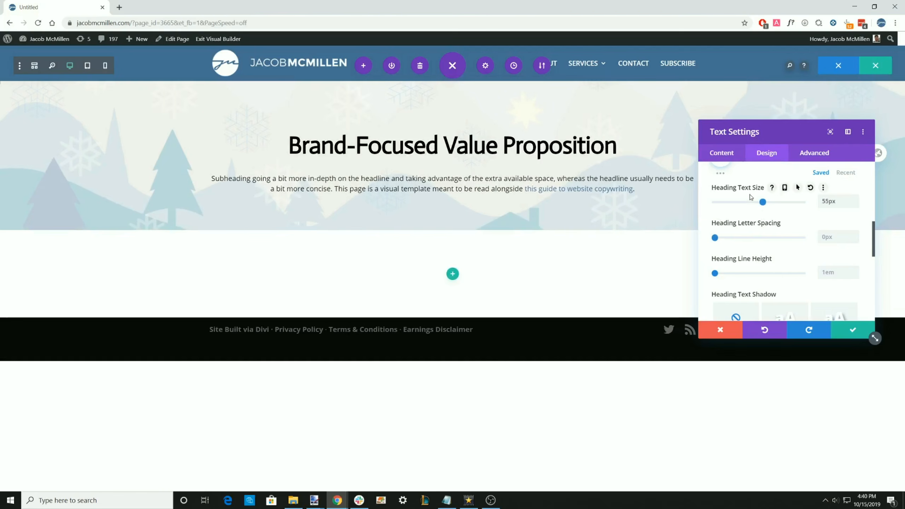
# Set the text size of the subheading paragraph to 25px
pyautogui.scroll(4, 750, 200)
pyautogui.scroll(4, 749, 201)
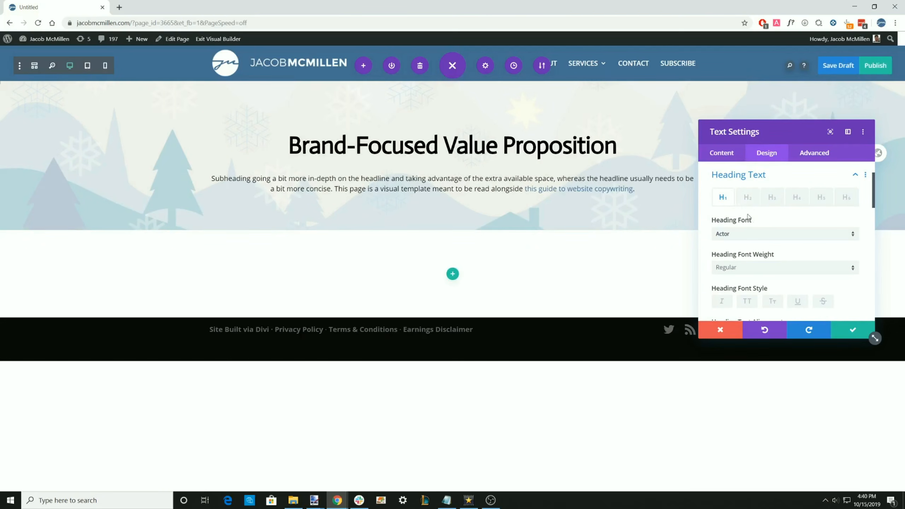
pyautogui.click(832, 224)
pyautogui.click(798, 194)
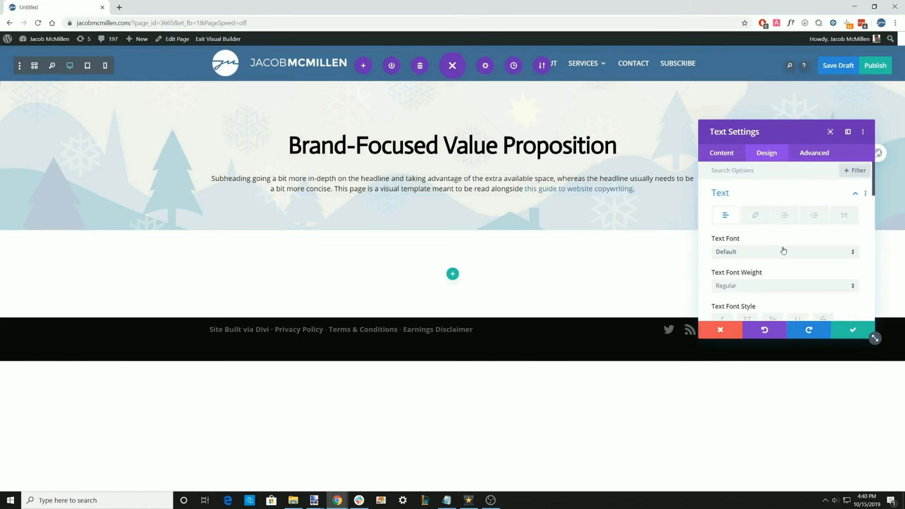
pyautogui.scroll(-1, 746, 256)
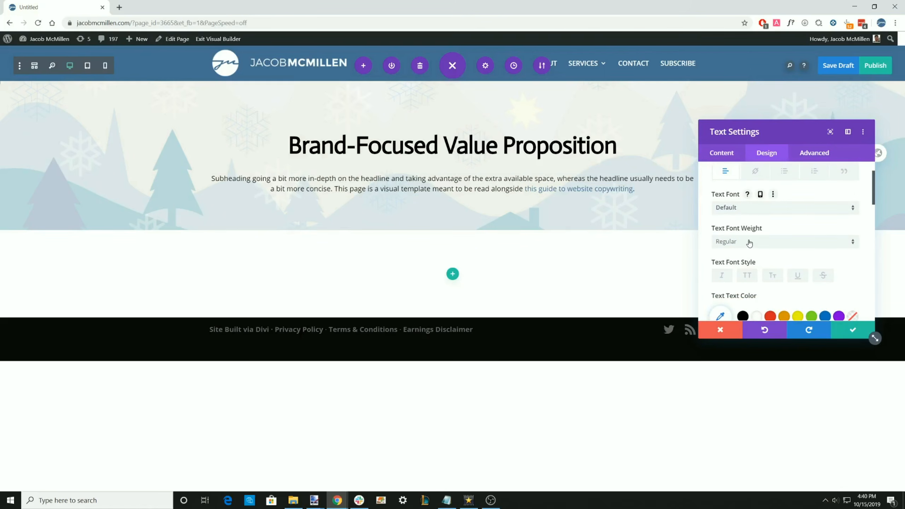
pyautogui.scroll(-3, 749, 242)
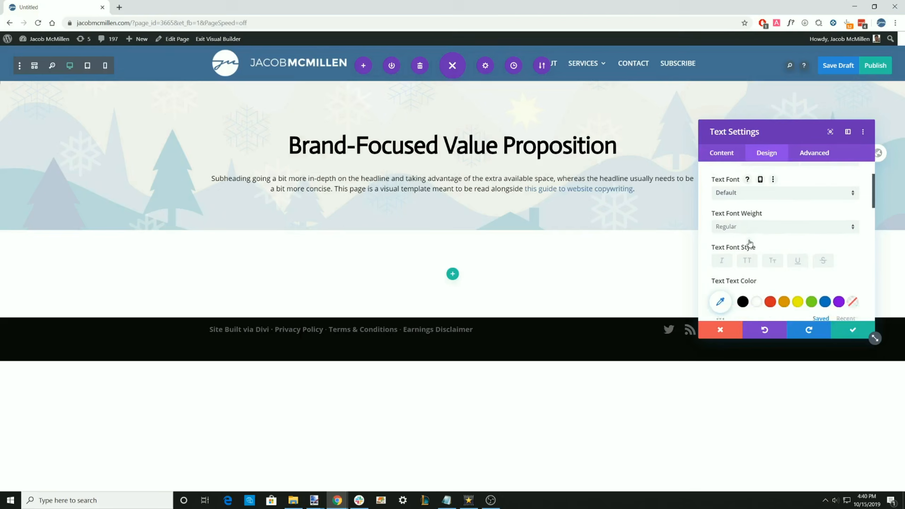
pyautogui.moveTo(728, 230); pyautogui.dragTo(741, 237)
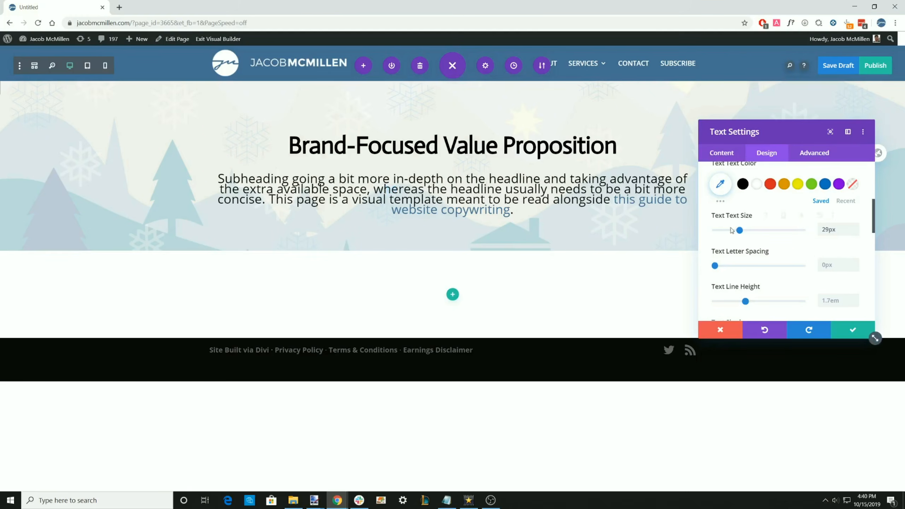
pyautogui.moveTo(741, 231); pyautogui.dragTo(737, 232)
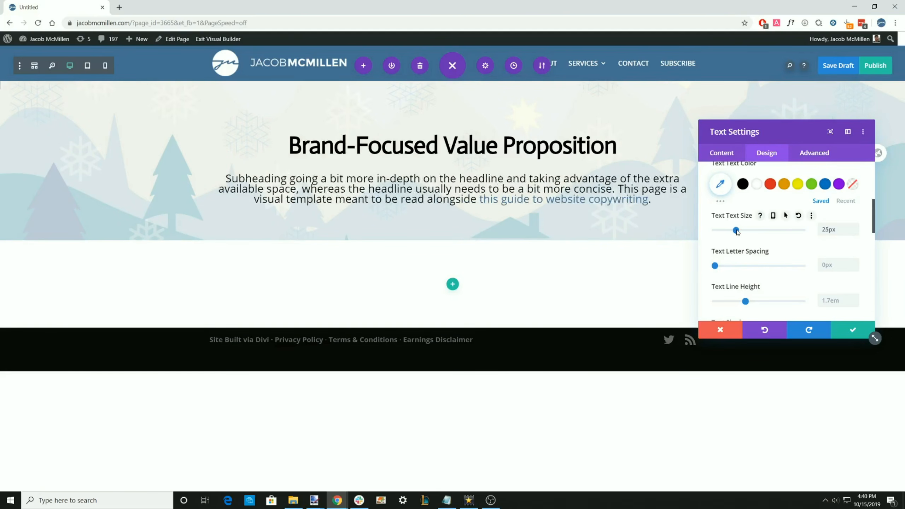
# Set the subheading paragraph's line height to 1.3em and save the Text module's settings
pyautogui.scroll(-1, 793, 262)
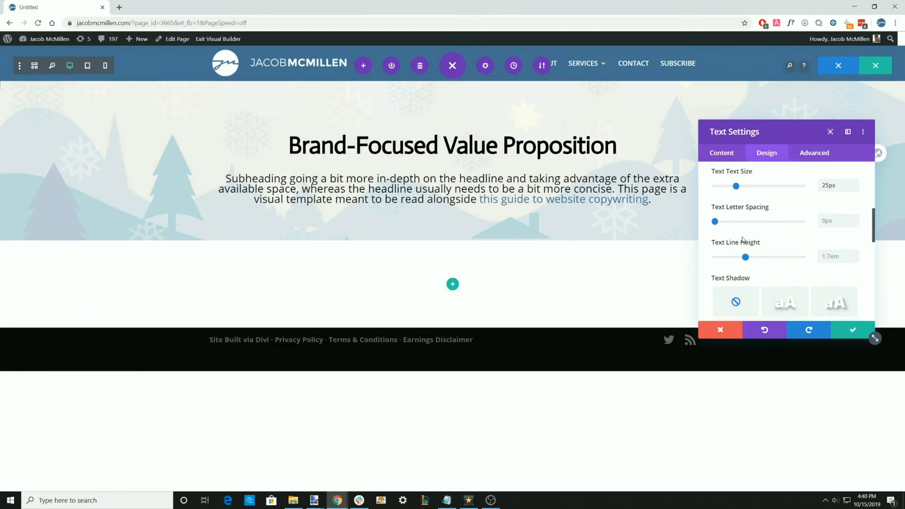
pyautogui.moveTo(750, 258); pyautogui.dragTo(728, 257)
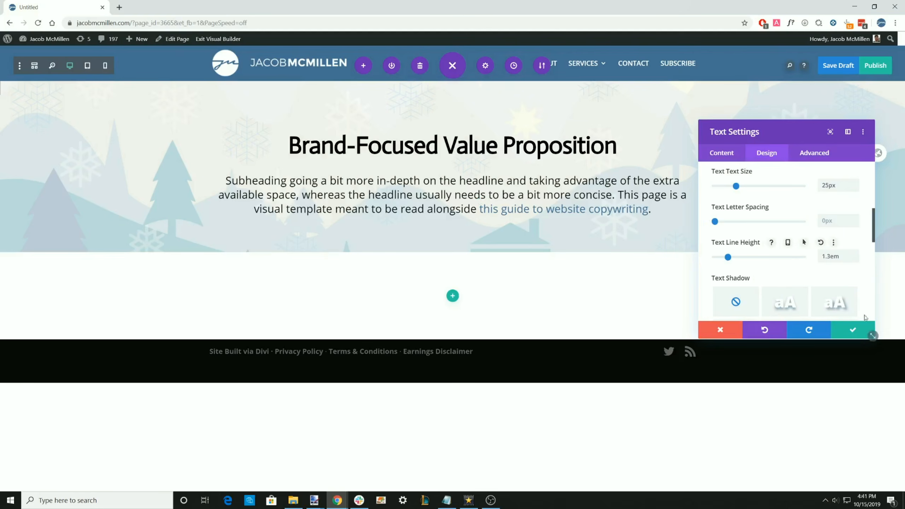
pyautogui.click(852, 329)
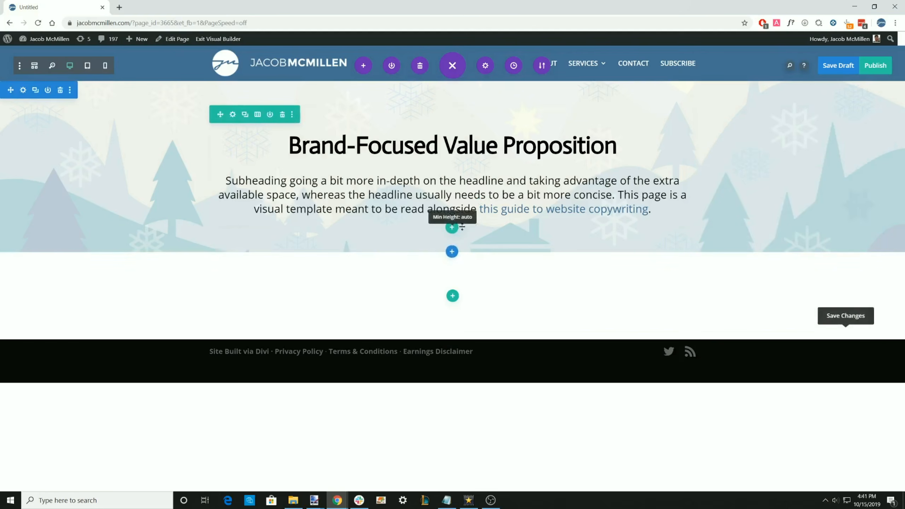
pyautogui.click(452, 202)
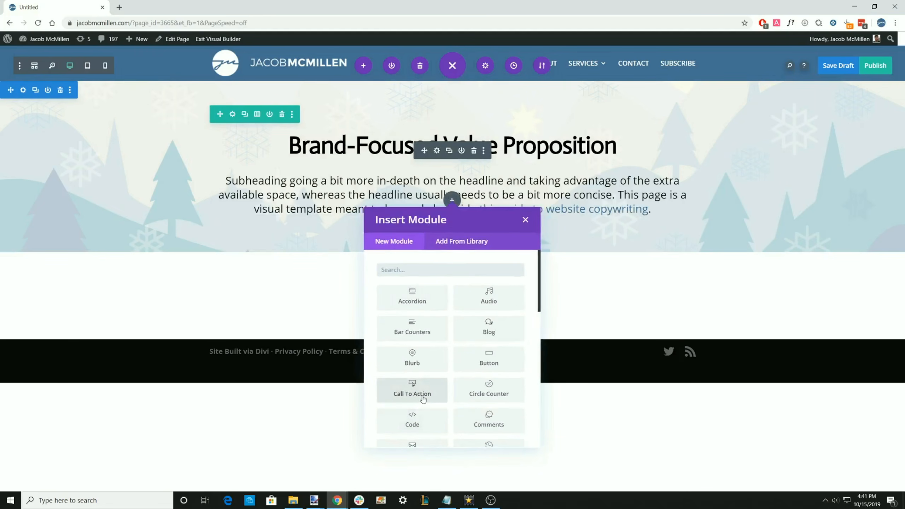
pyautogui.scroll(-3, 414, 354)
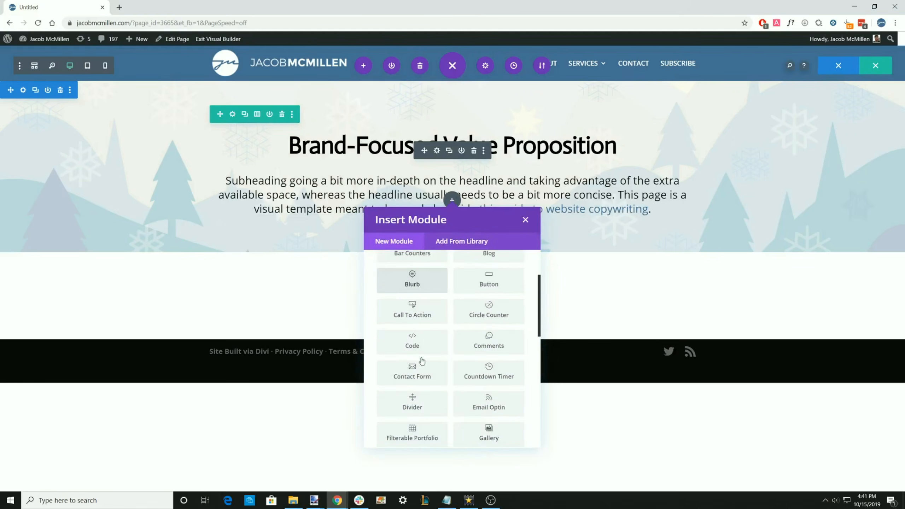
pyautogui.scroll(-5, 429, 317)
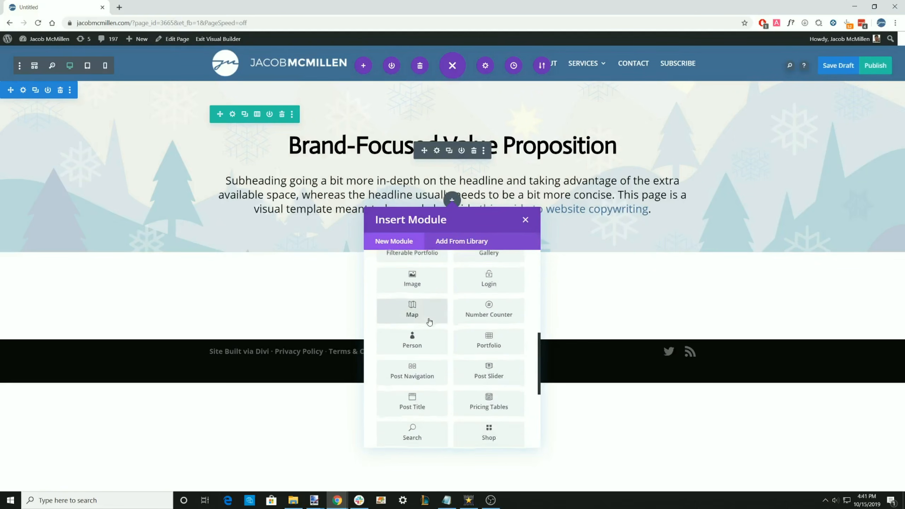
pyautogui.scroll(10, 427, 321)
pyautogui.click(487, 357)
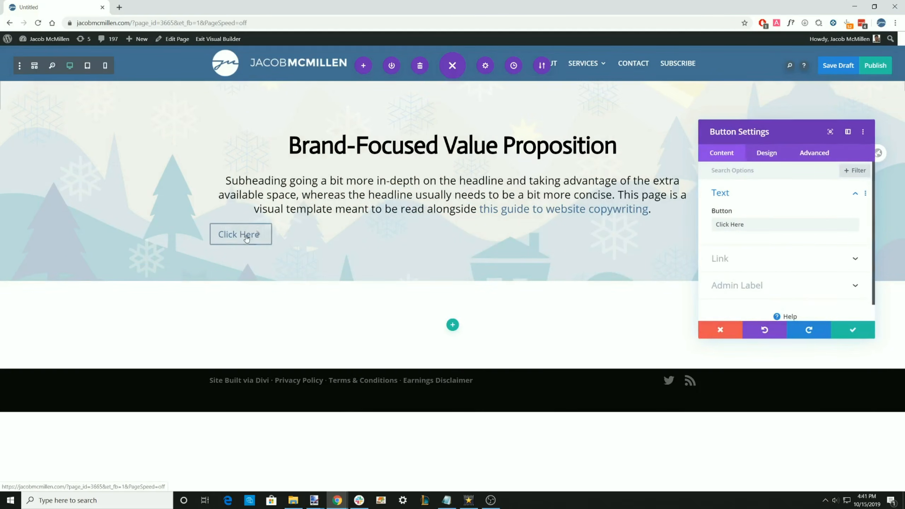
pyautogui.click(763, 155)
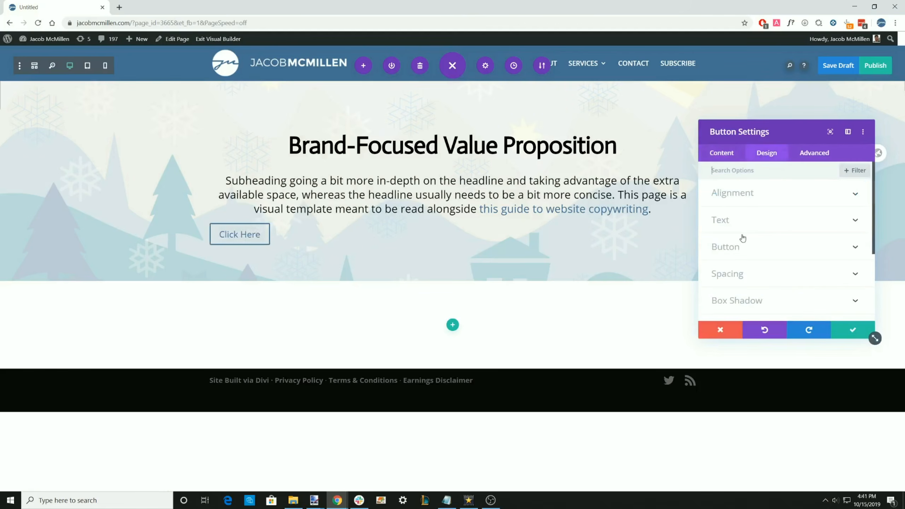
pyautogui.click(736, 330)
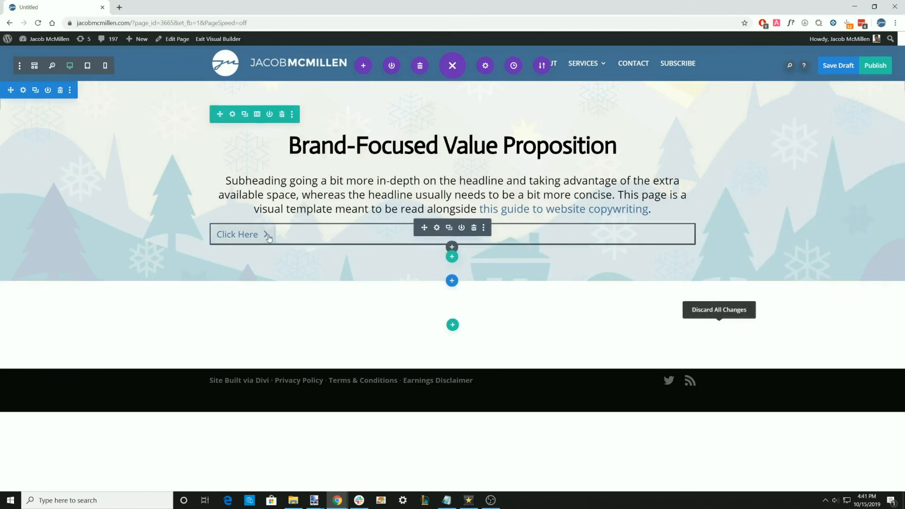
pyautogui.click(473, 228)
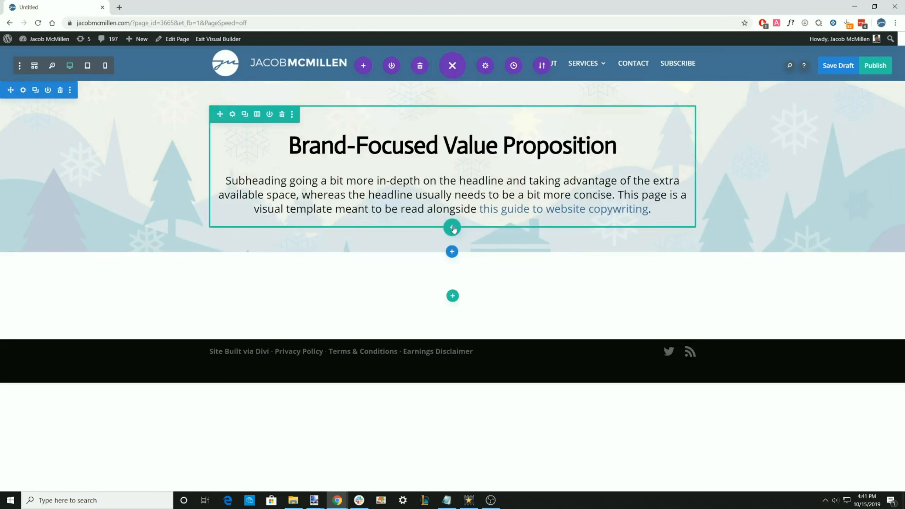
# Insert the saved "I Need Copy That Sells" button module from the library below the hero section's subheading text
pyautogui.click(452, 228)
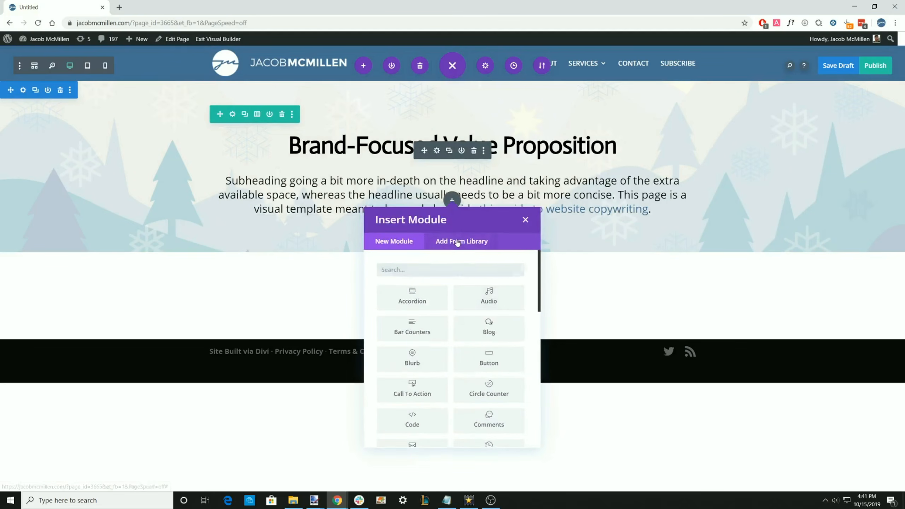
pyautogui.click(457, 242)
pyautogui.click(414, 296)
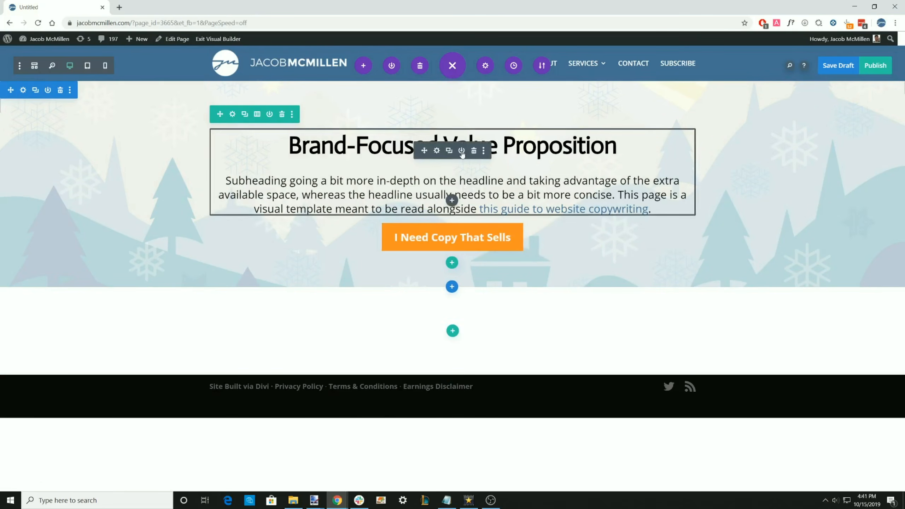
pyautogui.click(461, 151)
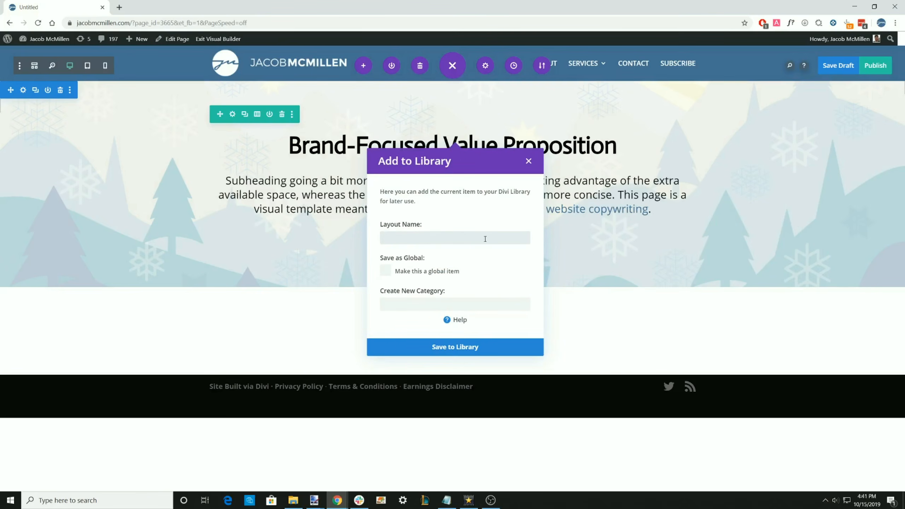
pyautogui.click(528, 164)
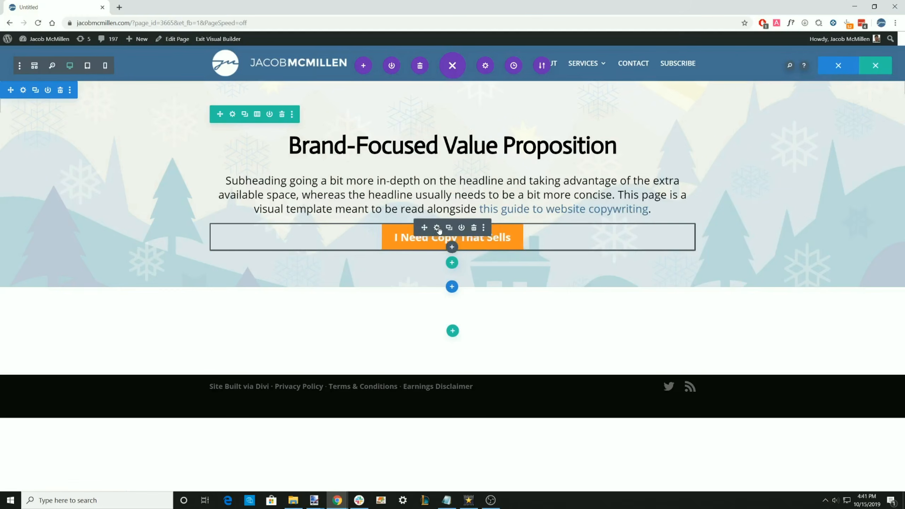
# Change the hero button's text to "CTA Button" and save the module's settings
pyautogui.click(437, 228)
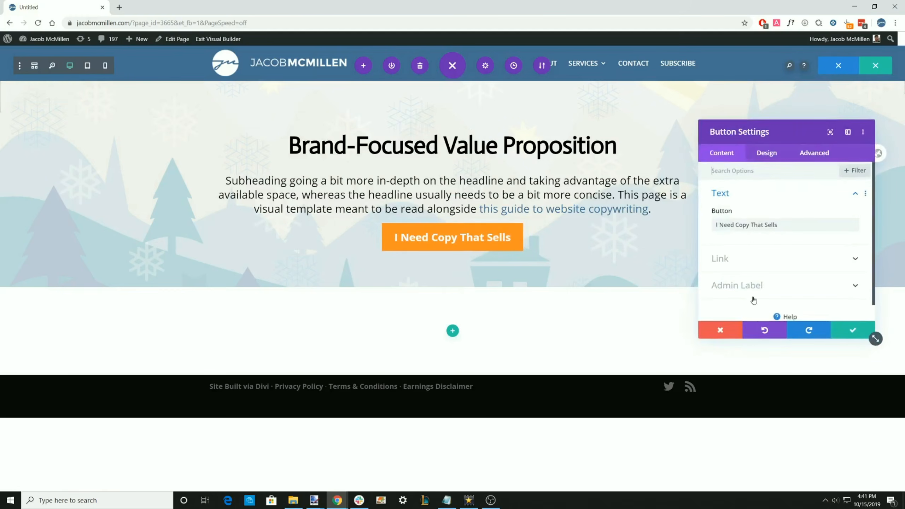
pyautogui.tripleClick(757, 224)
pyautogui.write('CTA Butonn')
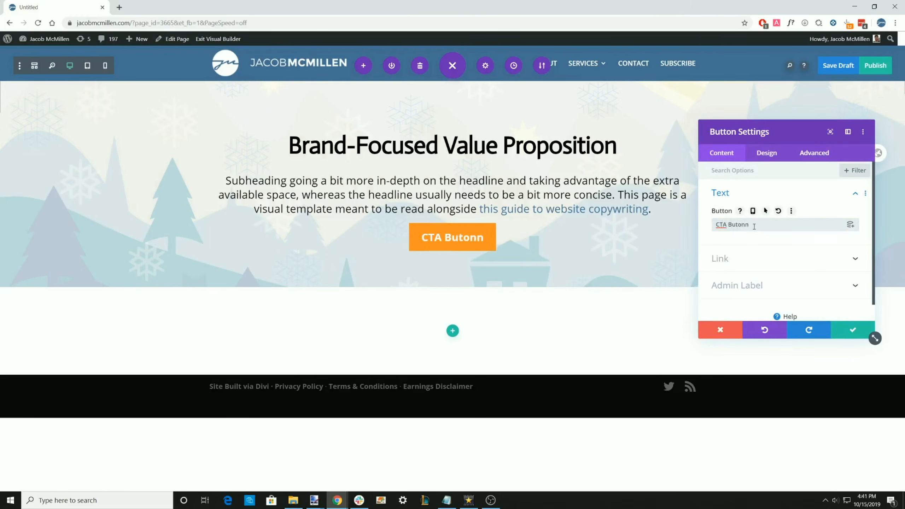
pyautogui.press('BackSpace')
pyautogui.press('BackSpace')
pyautogui.press('BackSpace')
pyautogui.write('ton')
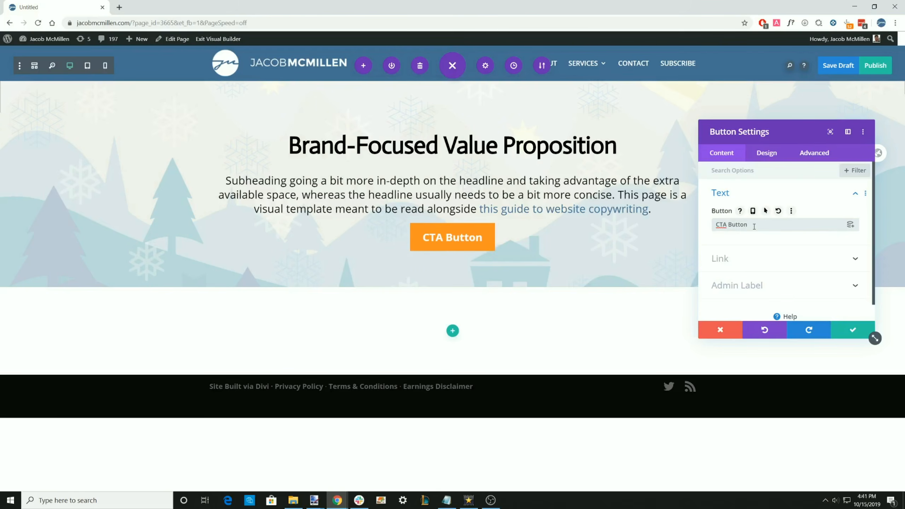
pyautogui.click(852, 329)
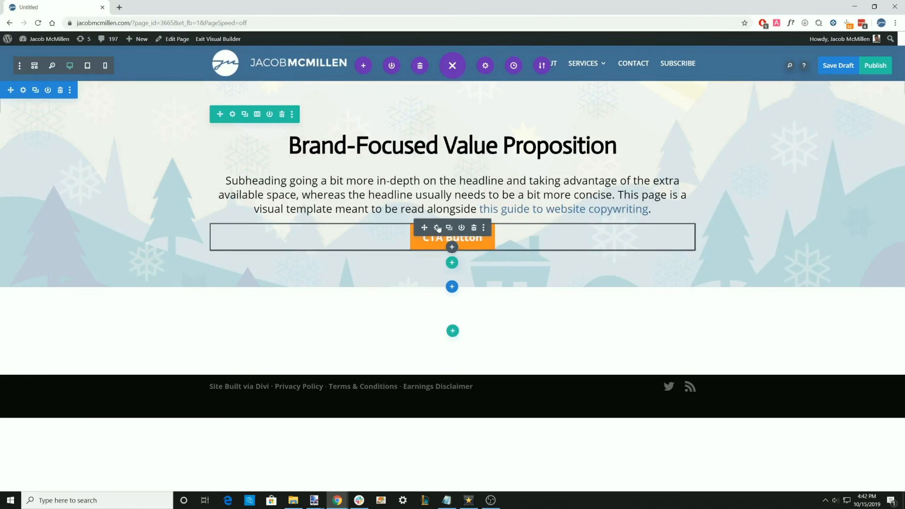
# Open the spacing options in the CTA button module's design settings
pyautogui.click(438, 228)
pyautogui.click(766, 154)
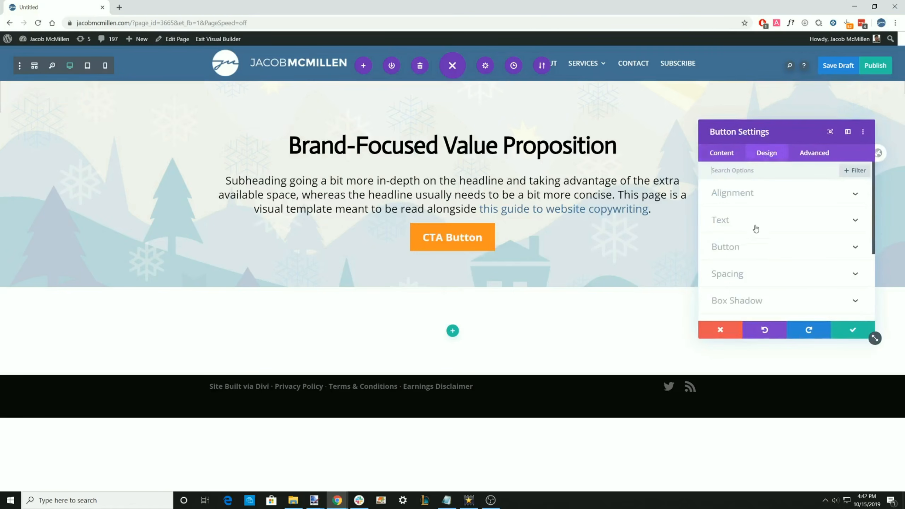
pyautogui.click(737, 275)
pyautogui.scroll(-2, 769, 235)
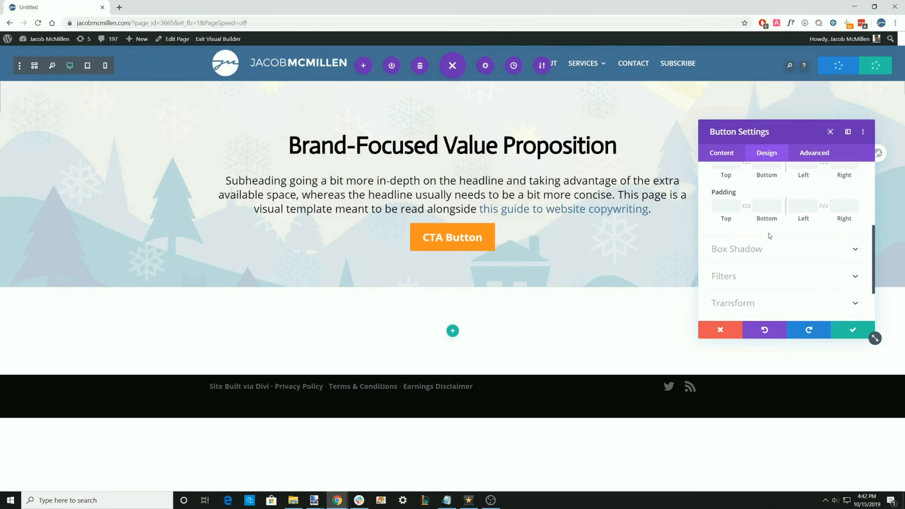
# Try a top padding of 50px on the CTA button
pyautogui.click(724, 207)
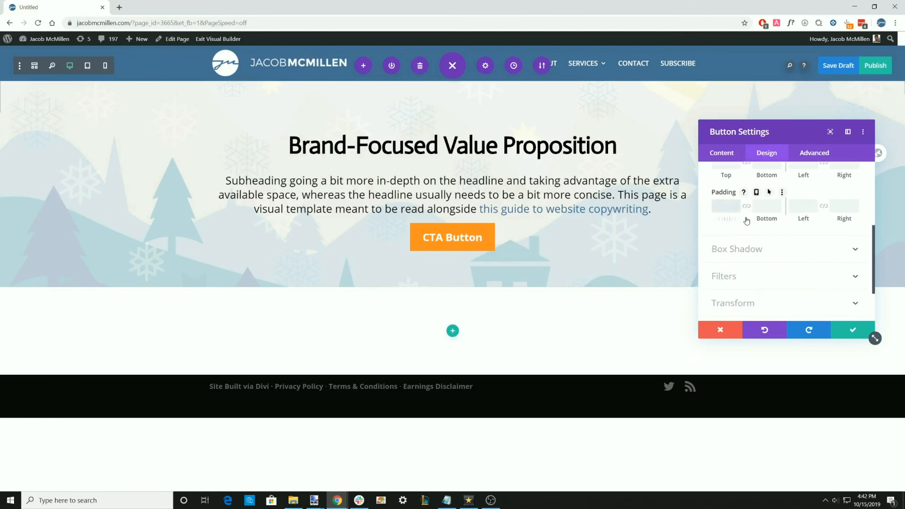
pyautogui.write('50px')
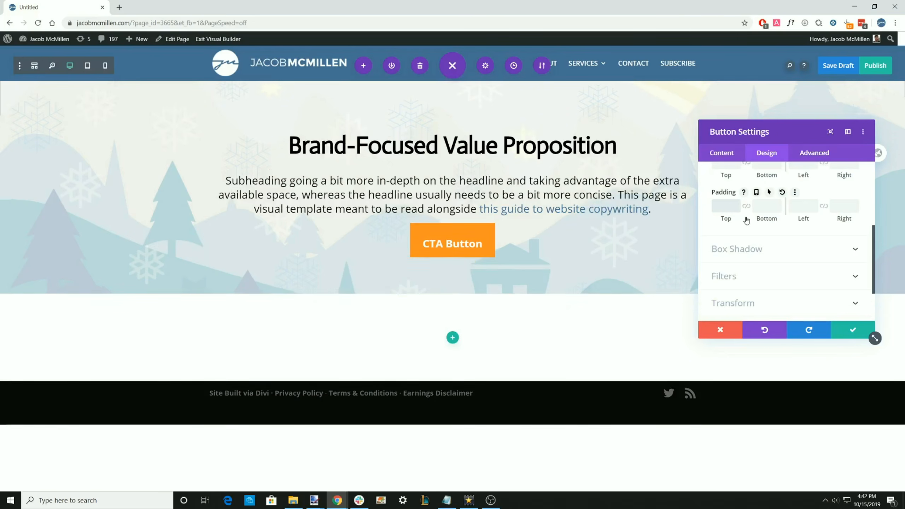
pyautogui.scroll(2, 746, 220)
# Set the CTA button's top margin to 50px and save the module's settings
pyautogui.click(727, 212)
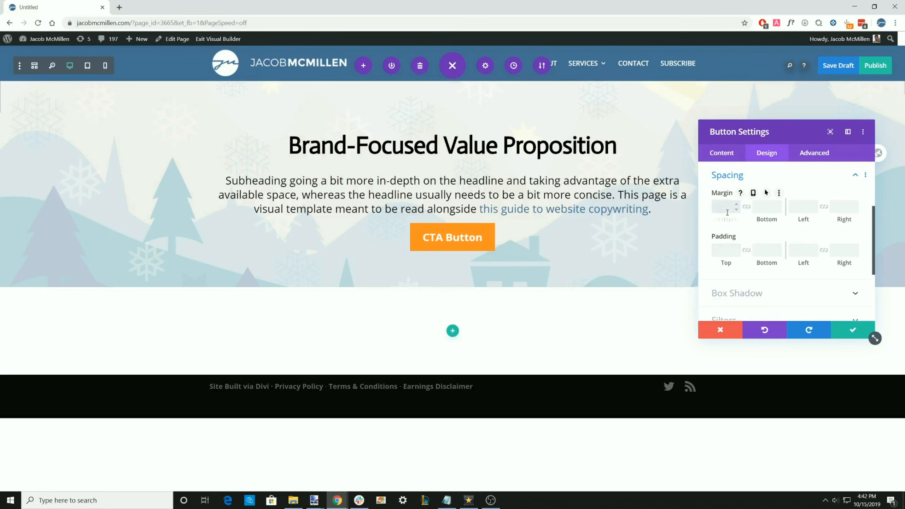
pyautogui.write('50px')
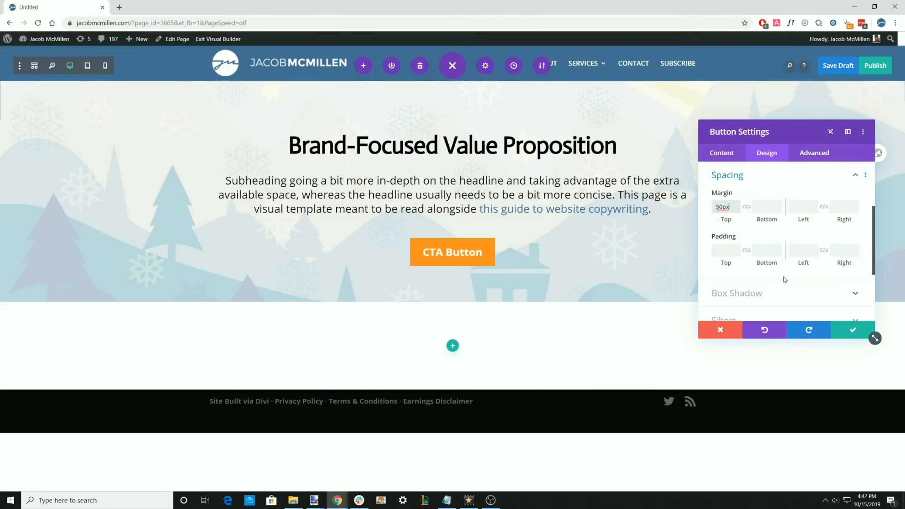
pyautogui.click(847, 332)
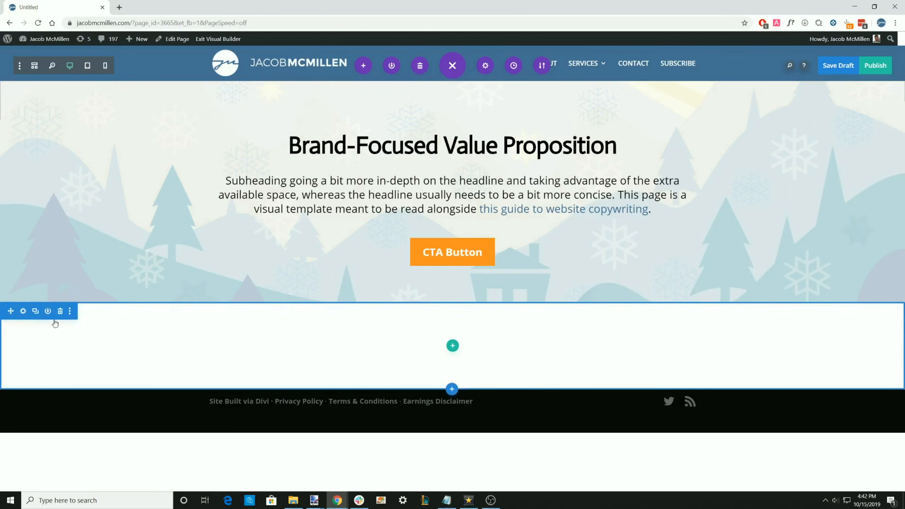
# Give the empty section below the hero a solid black background color and save the section settings
pyautogui.click(23, 311)
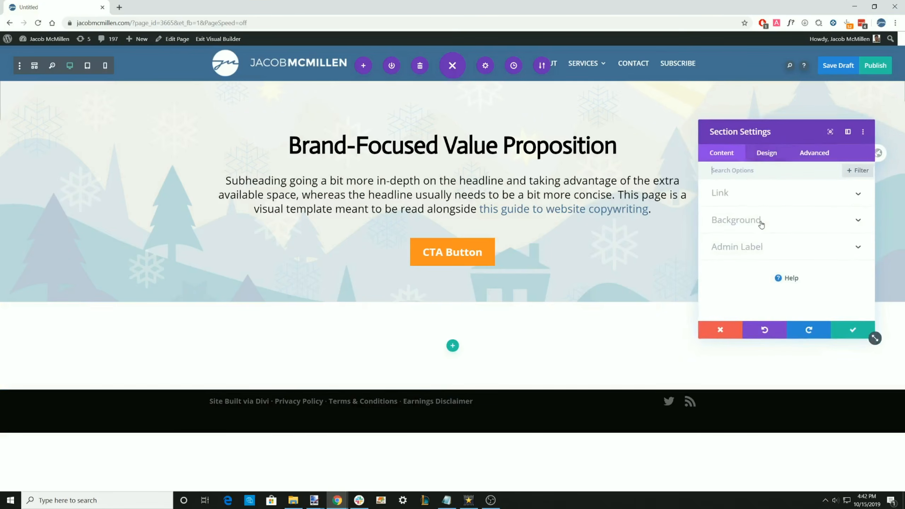
pyautogui.click(761, 222)
pyautogui.click(790, 264)
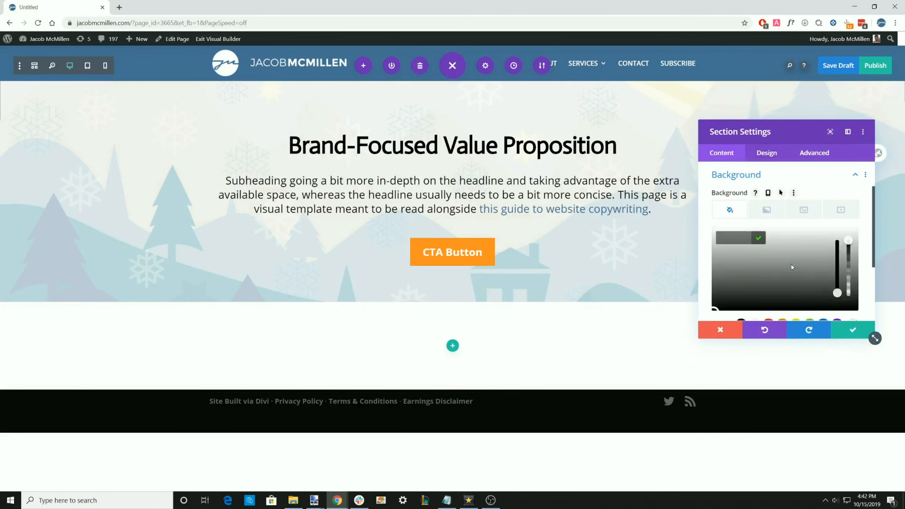
pyautogui.scroll(-2, 773, 256)
pyautogui.click(740, 280)
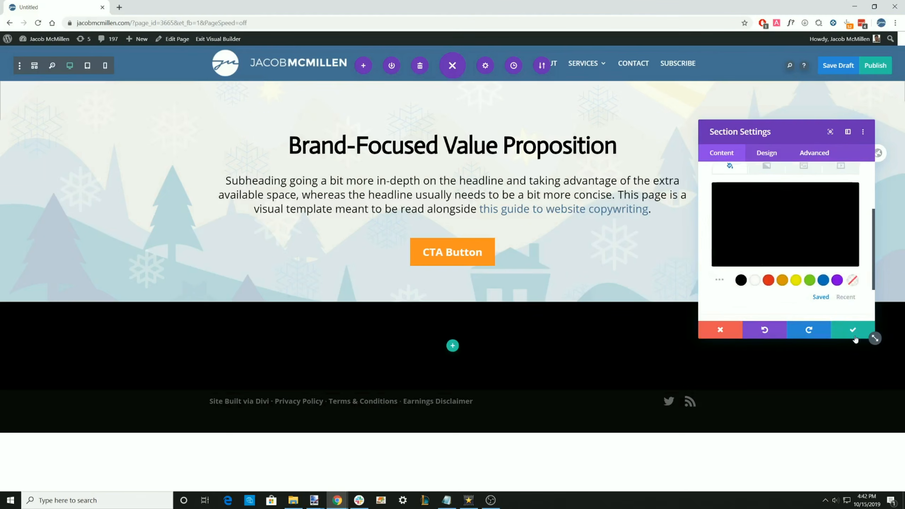
pyautogui.click(854, 334)
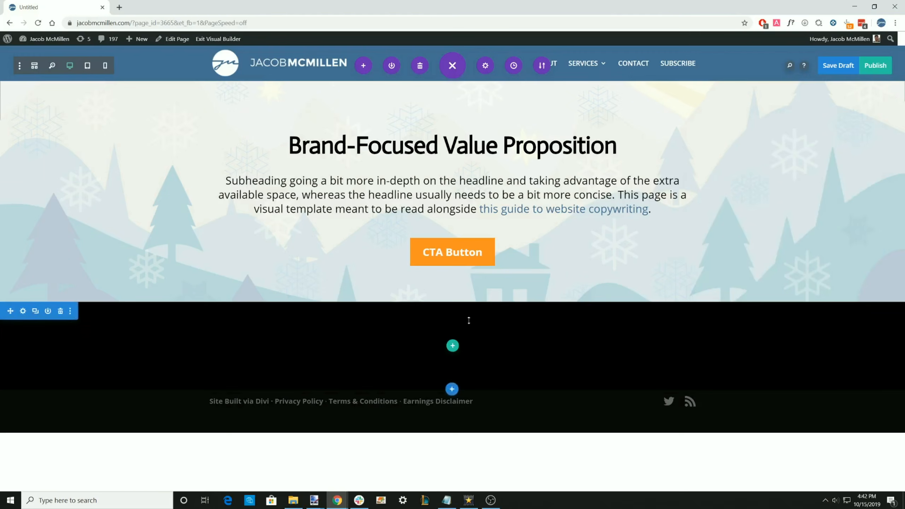
# Insert a row with four equal columns in the black section and add an Image module to its first column
pyautogui.click(453, 346)
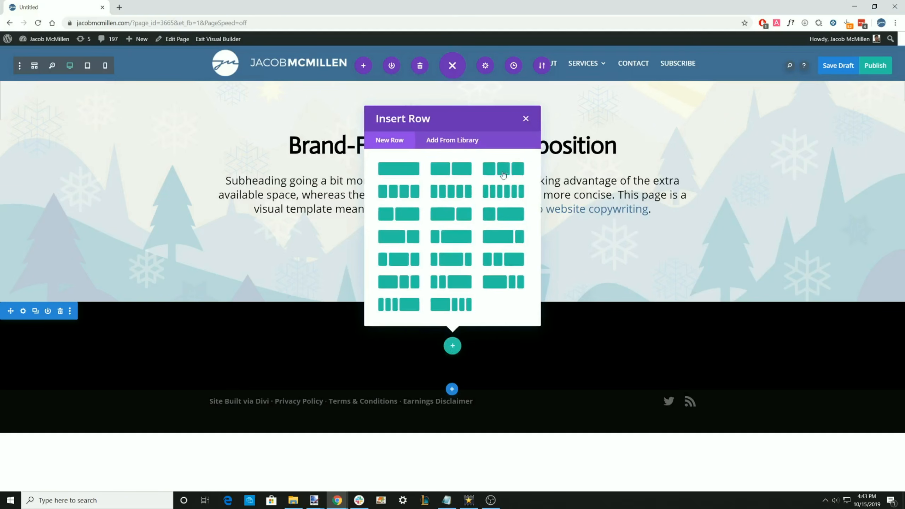
pyautogui.click(397, 192)
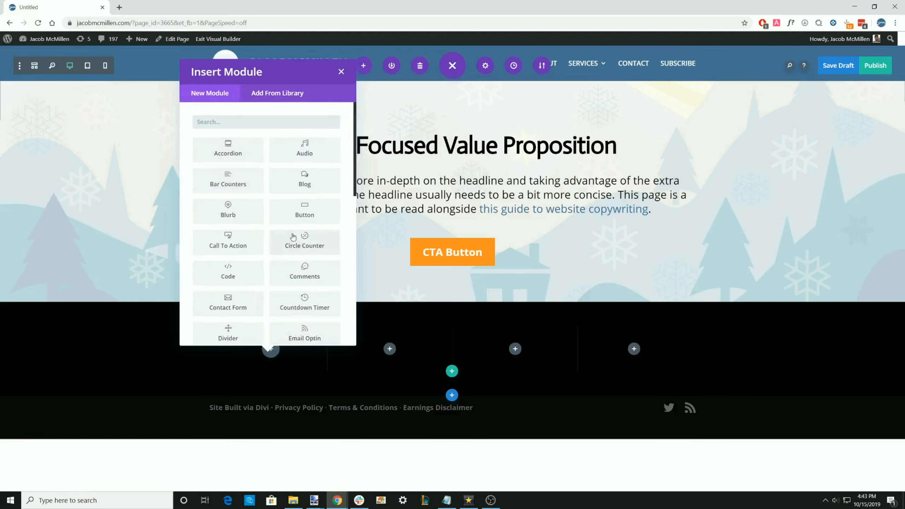
pyautogui.scroll(-9, 292, 237)
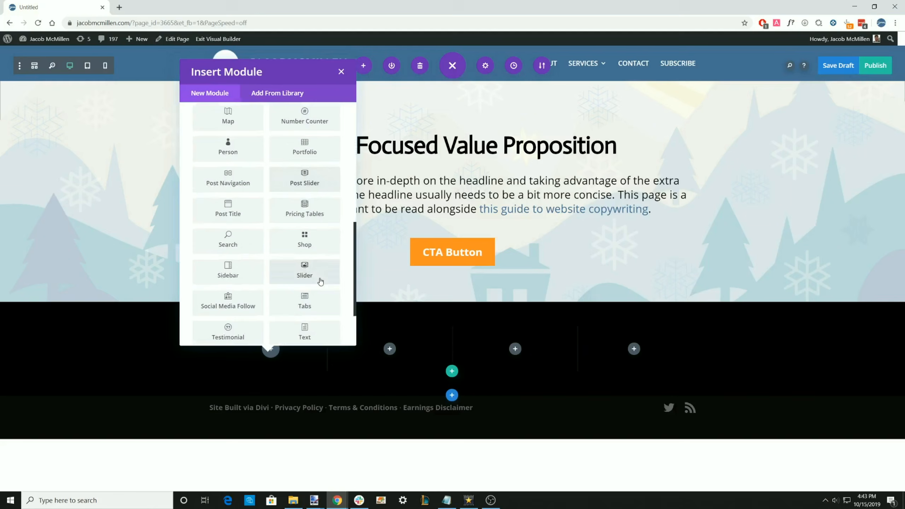
pyautogui.scroll(-3, 319, 279)
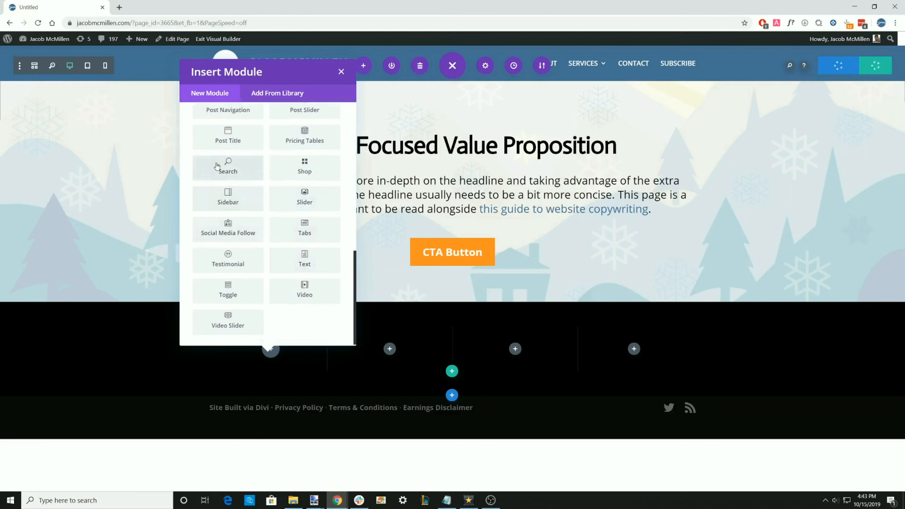
pyautogui.scroll(2, 302, 276)
pyautogui.scroll(8, 302, 276)
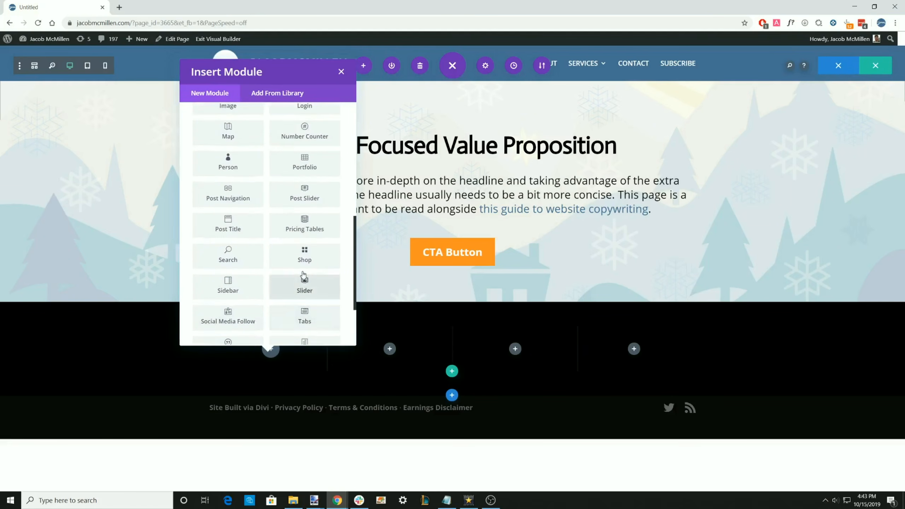
pyautogui.click(232, 232)
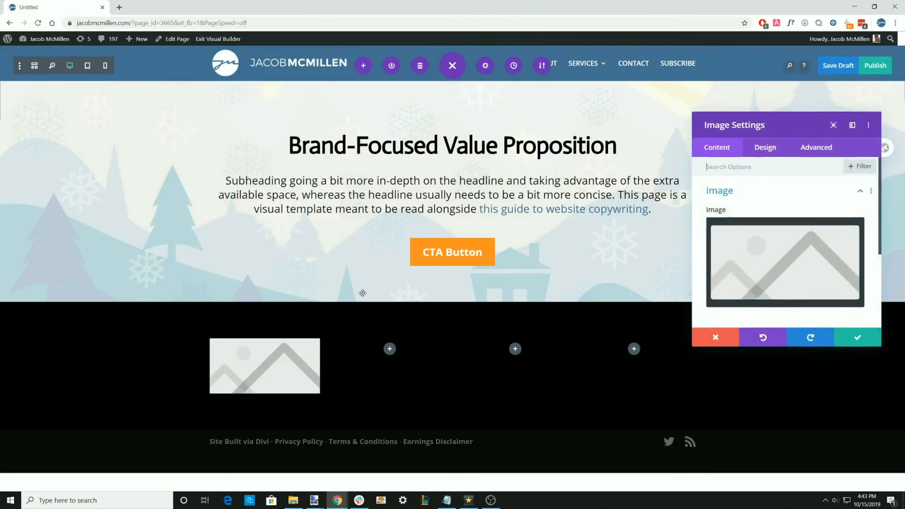
# Set the first column's image to the white buildfire logo from the media library and save the module
pyautogui.click(813, 270)
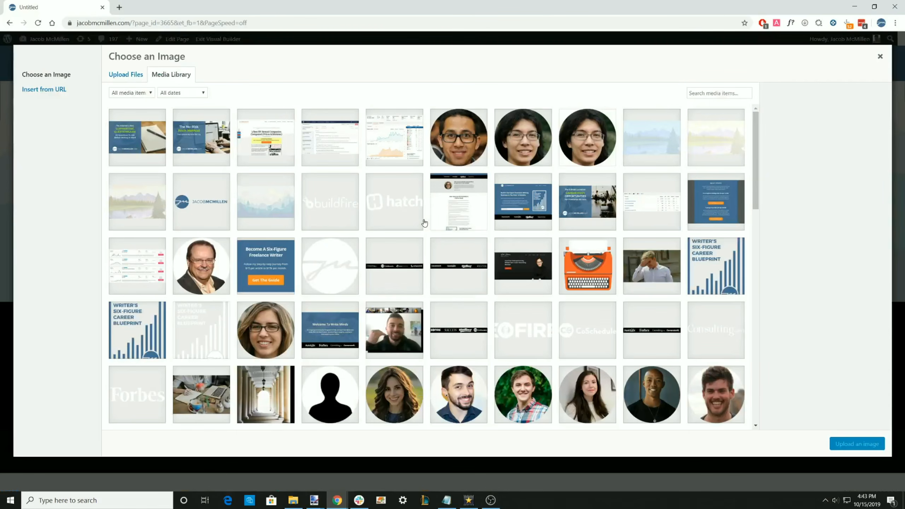
pyautogui.click(323, 209)
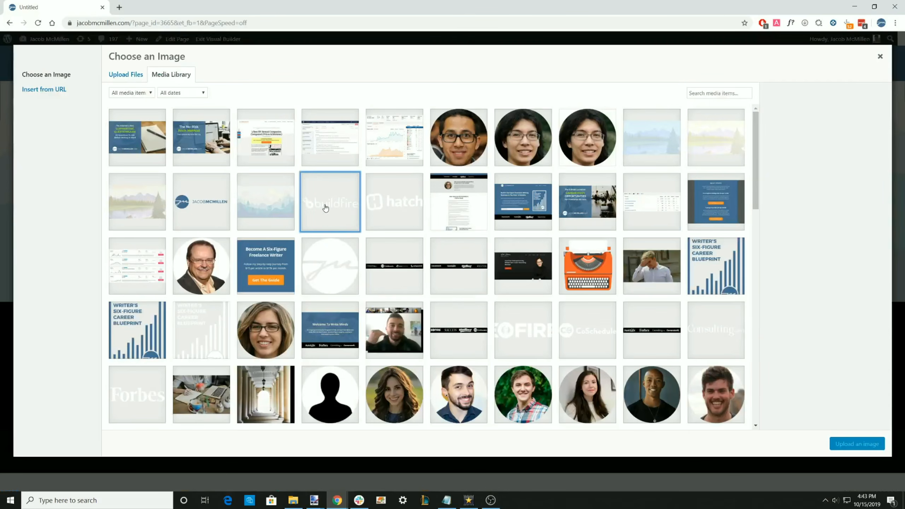
pyautogui.click(862, 443)
pyautogui.click(852, 329)
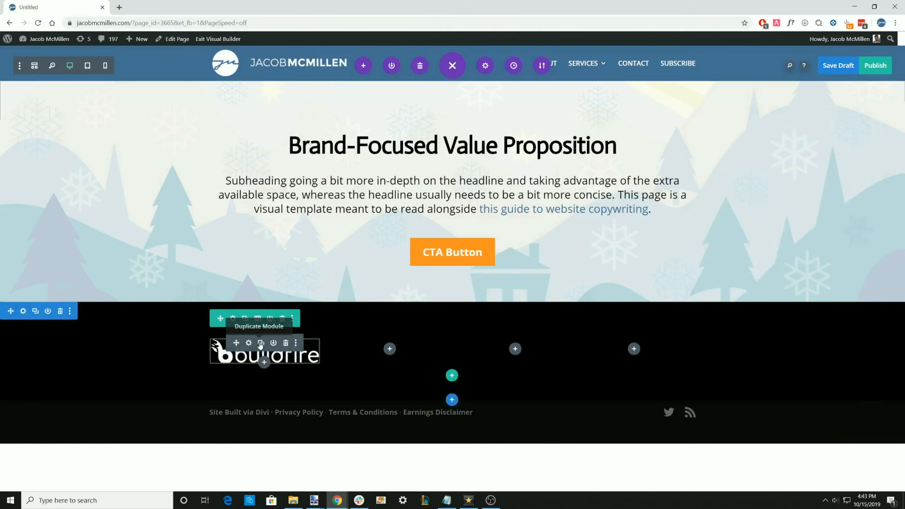
# Duplicate the buildfire logo module three times and move the copies into the second, third and fourth columns
pyautogui.click(260, 343)
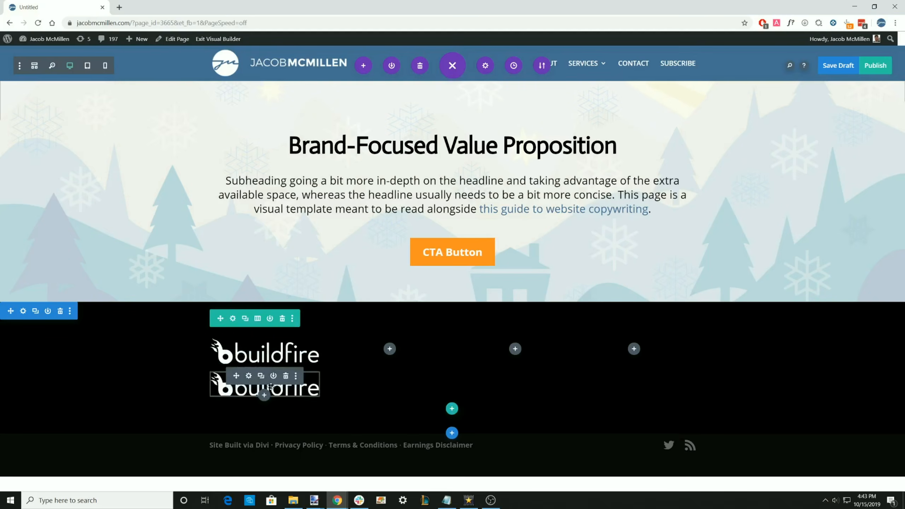
pyautogui.moveTo(237, 376); pyautogui.dragTo(396, 339)
pyautogui.click(261, 344)
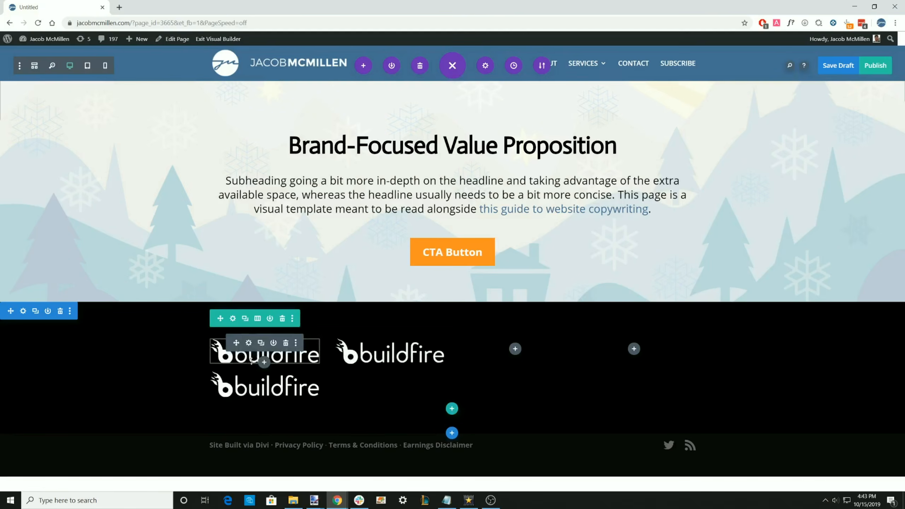
pyautogui.moveTo(318, 374); pyautogui.dragTo(479, 355)
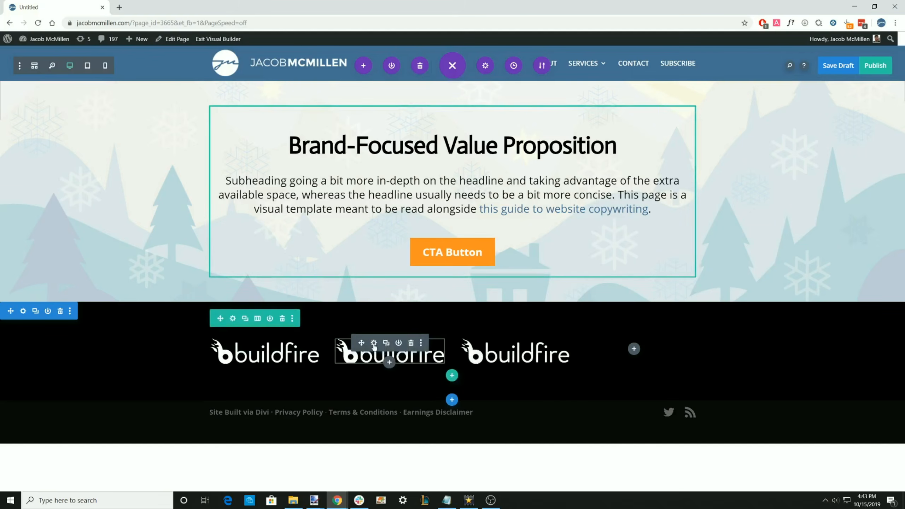
pyautogui.click(387, 344)
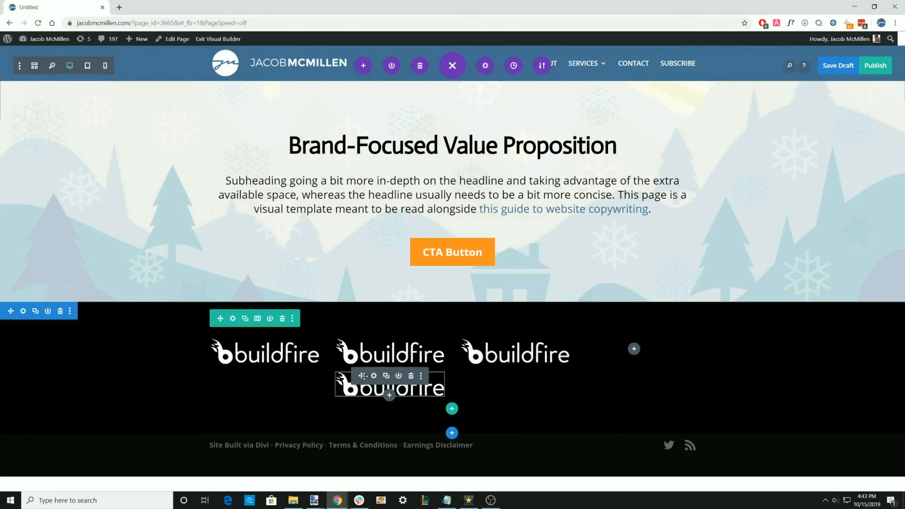
pyautogui.moveTo(363, 377); pyautogui.dragTo(632, 349)
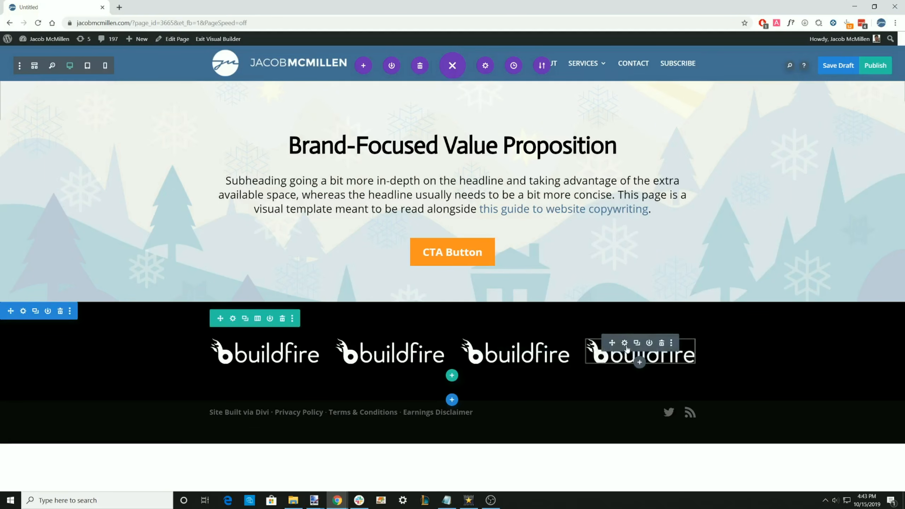
# Replace the fourth column's logo with the white hatch logo from the media library and save the module
pyautogui.click(624, 343)
pyautogui.click(775, 268)
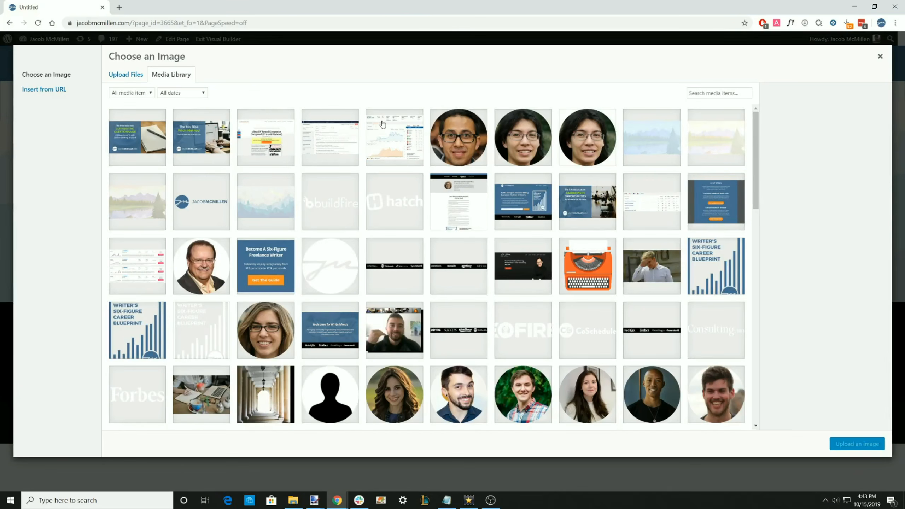
pyautogui.click(394, 201)
pyautogui.click(836, 445)
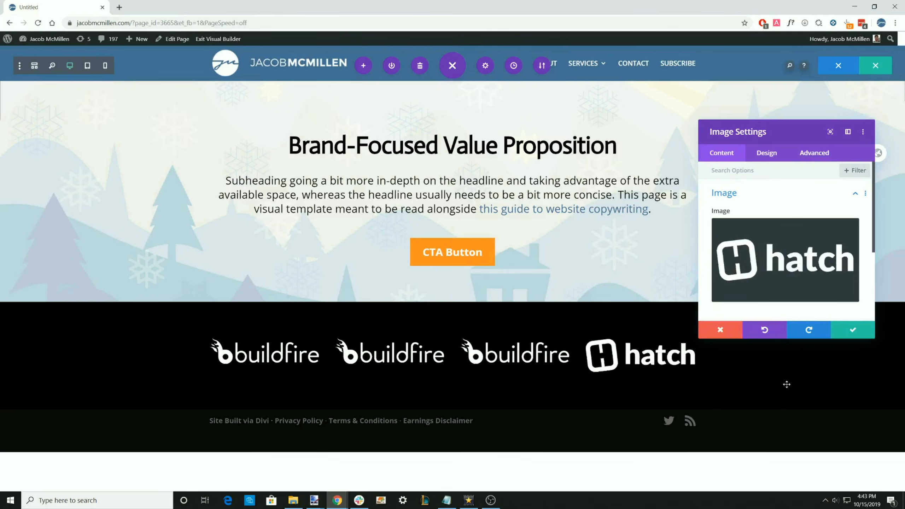
pyautogui.click(870, 334)
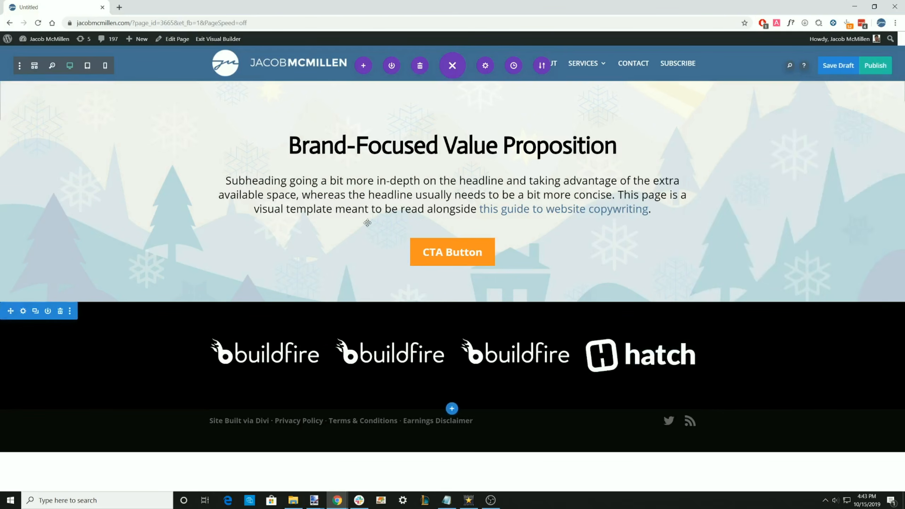
# Add a new regular section below the black logo section and dismiss the row layout chooser
pyautogui.moveTo(252, 332)
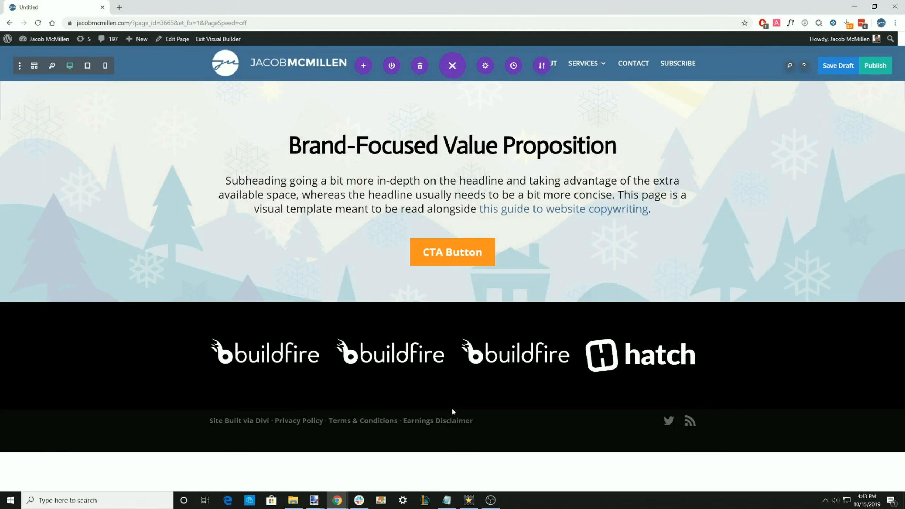
pyautogui.click(451, 409)
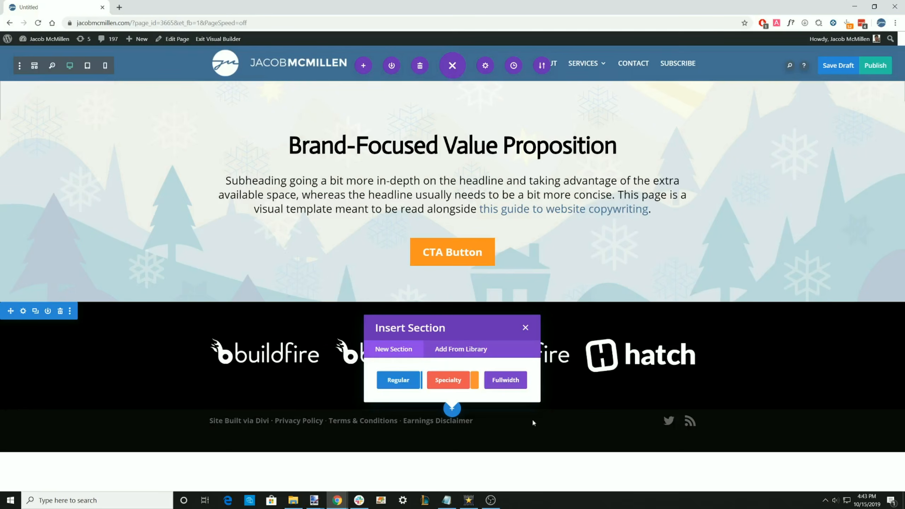
pyautogui.click(399, 380)
pyautogui.scroll(-1, 463, 356)
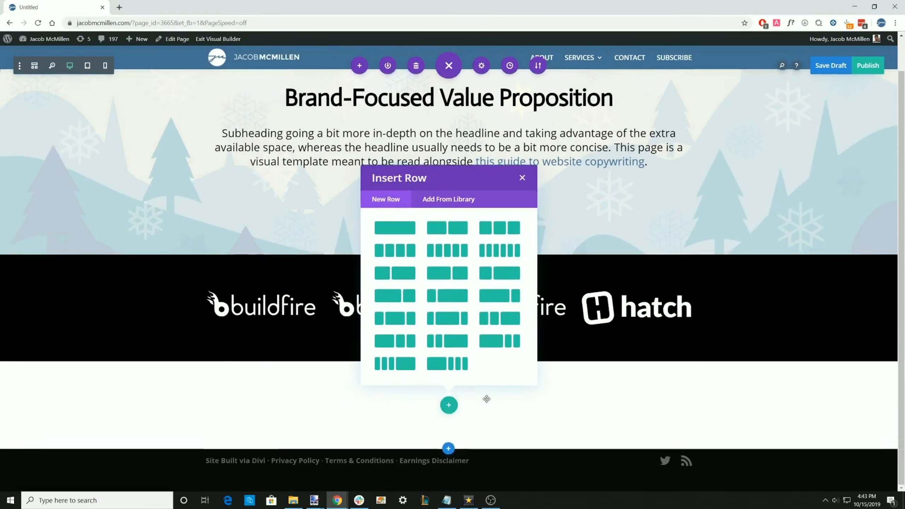
pyautogui.click(634, 404)
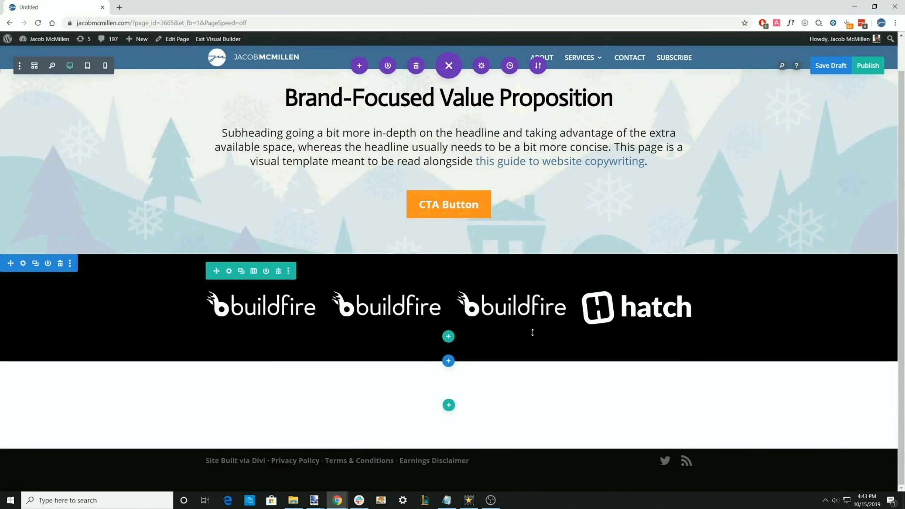
# Set the logo row's top and bottom margin and padding to 0px and save the row settings
pyautogui.scroll(1, 547, 348)
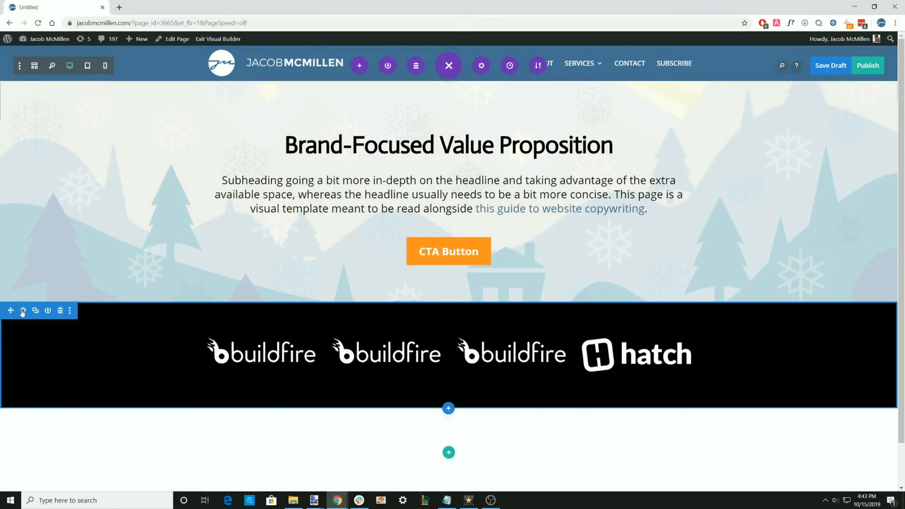
pyautogui.moveTo(286, 342)
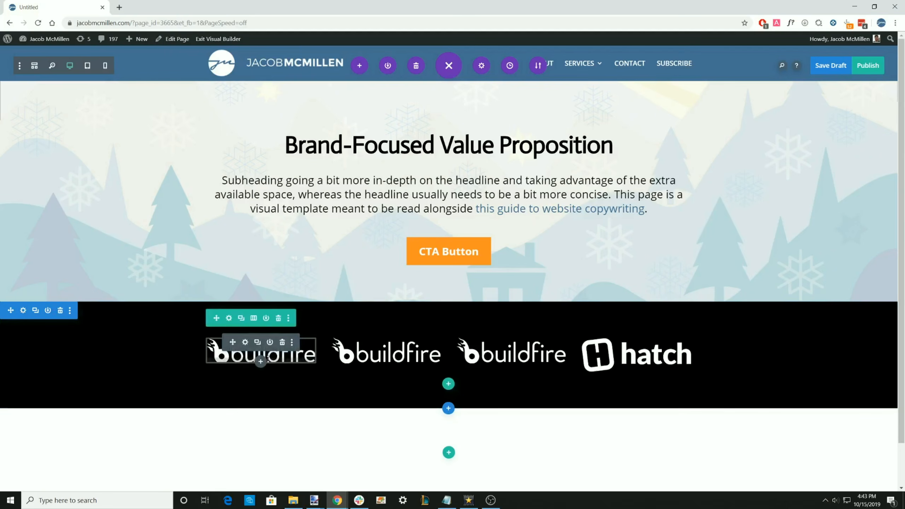
pyautogui.click(229, 317)
pyautogui.click(766, 153)
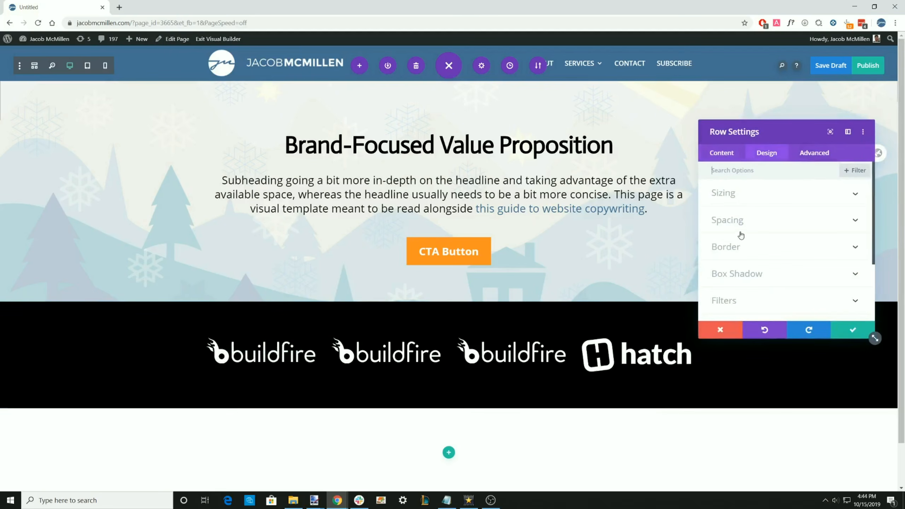
pyautogui.click(728, 220)
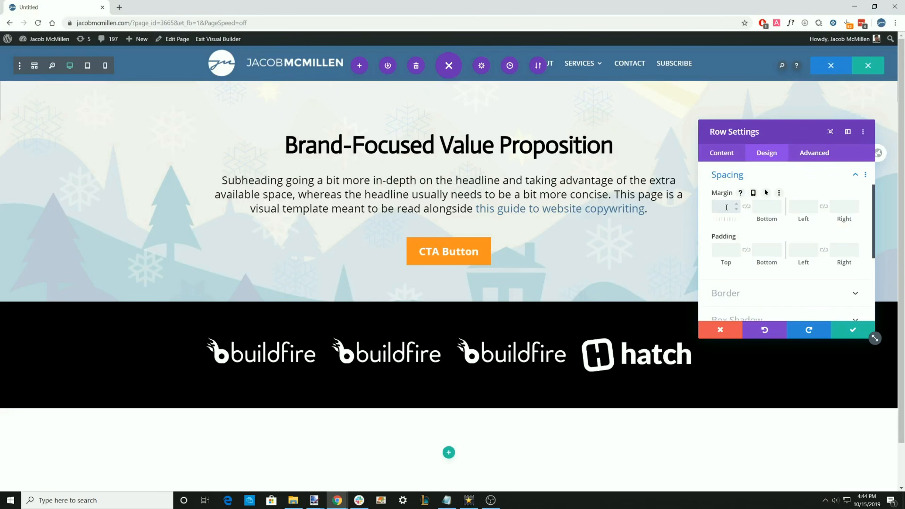
pyautogui.write('0')
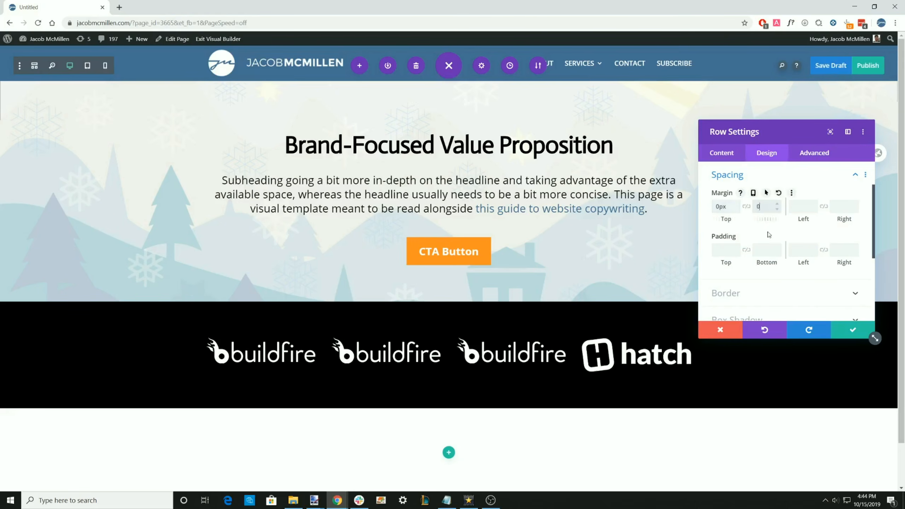
pyautogui.click(725, 250)
pyautogui.write('0')
pyautogui.click(763, 250)
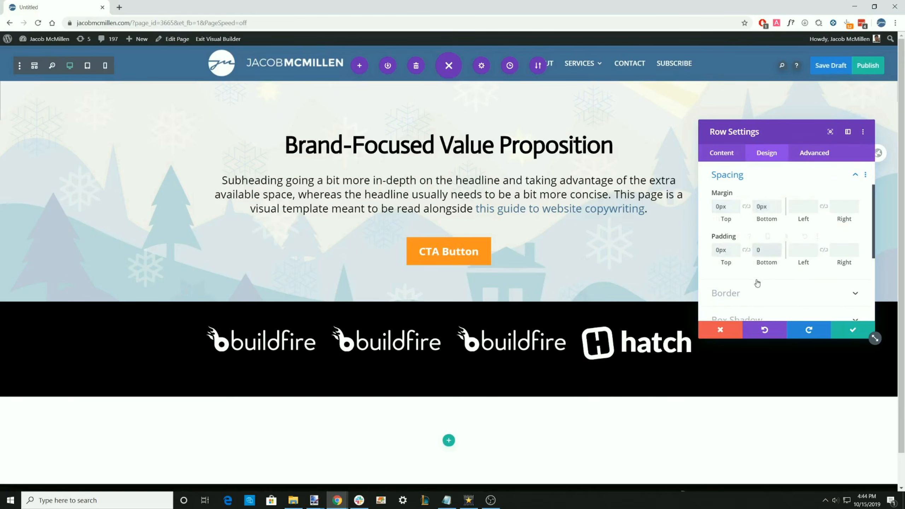
pyautogui.write('0')
pyautogui.click(853, 329)
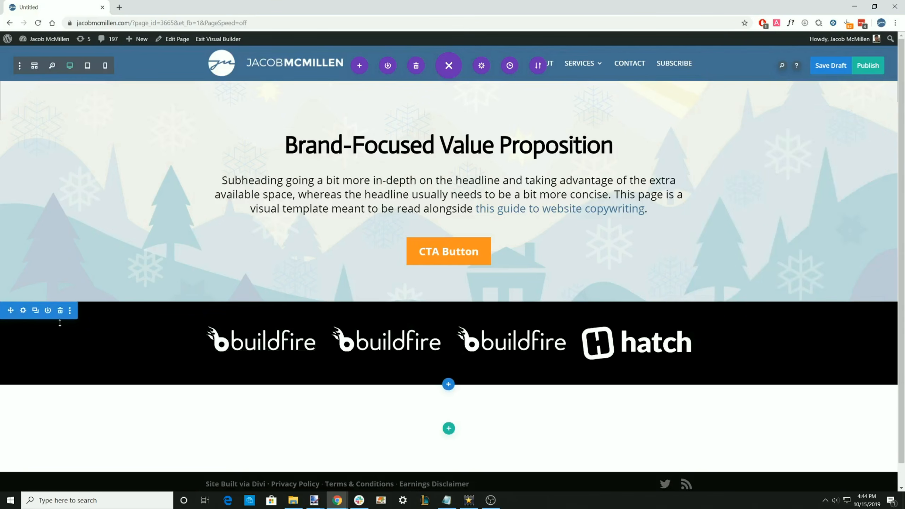
# Set the black logo section's top and bottom margin and padding to 0px
pyautogui.click(23, 310)
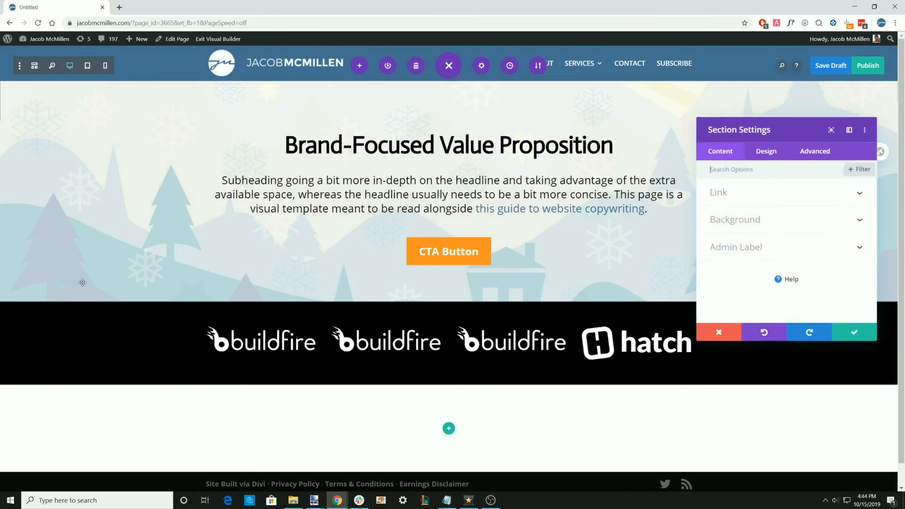
pyautogui.click(766, 154)
pyautogui.scroll(-2, 741, 271)
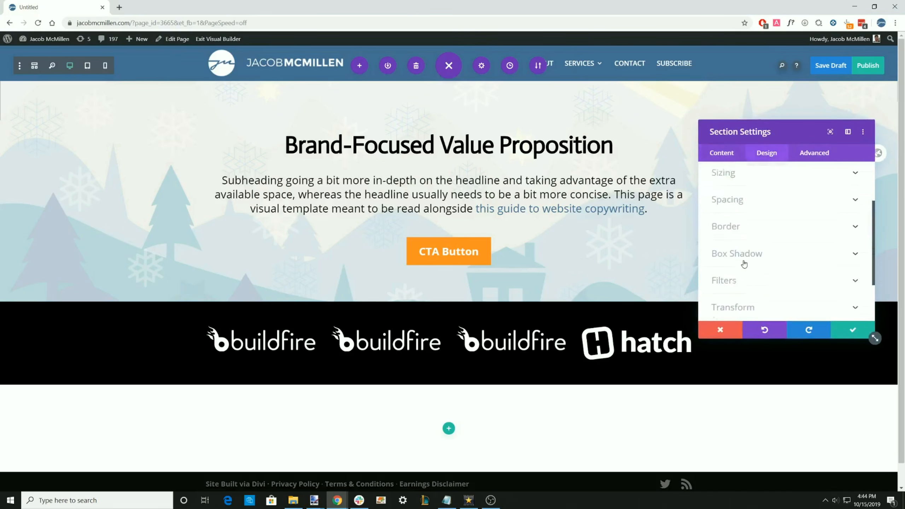
pyautogui.scroll(1, 742, 260)
pyautogui.click(740, 236)
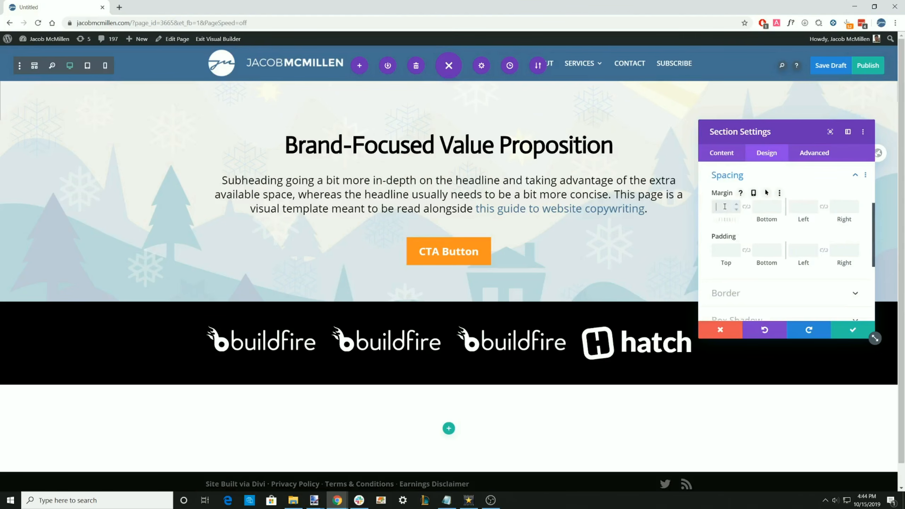
pyautogui.click(764, 206)
pyautogui.write('0')
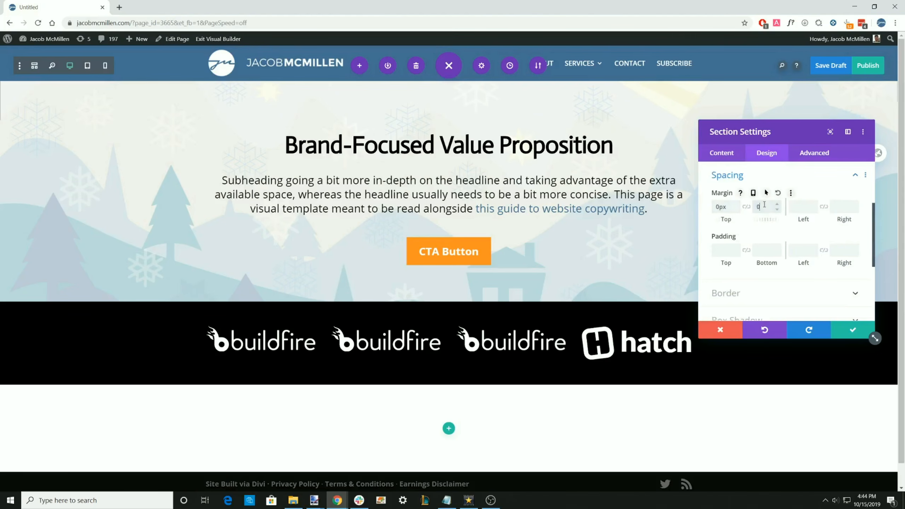
pyautogui.click(726, 250)
pyautogui.write('0')
pyautogui.click(763, 251)
pyautogui.write('0')
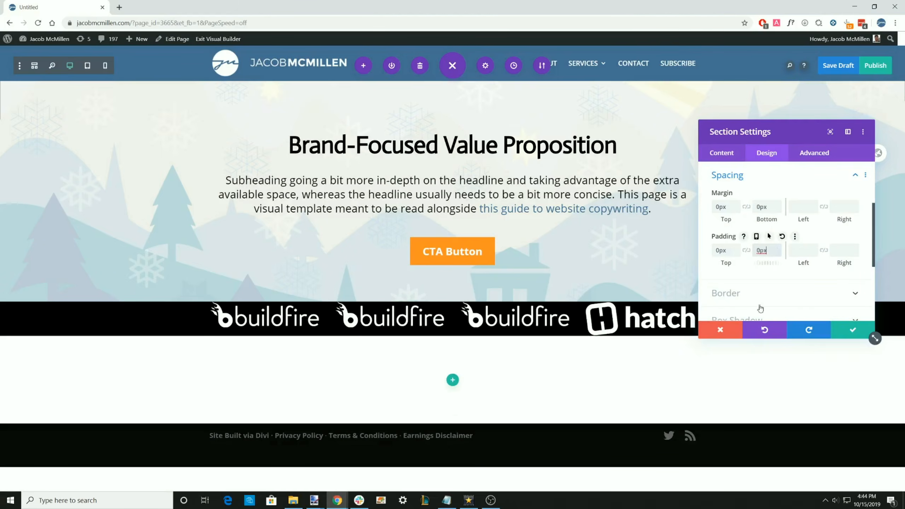
# Set the logo section's top and bottom padding to 20px and save the section settings
pyautogui.doubleClick(725, 250)
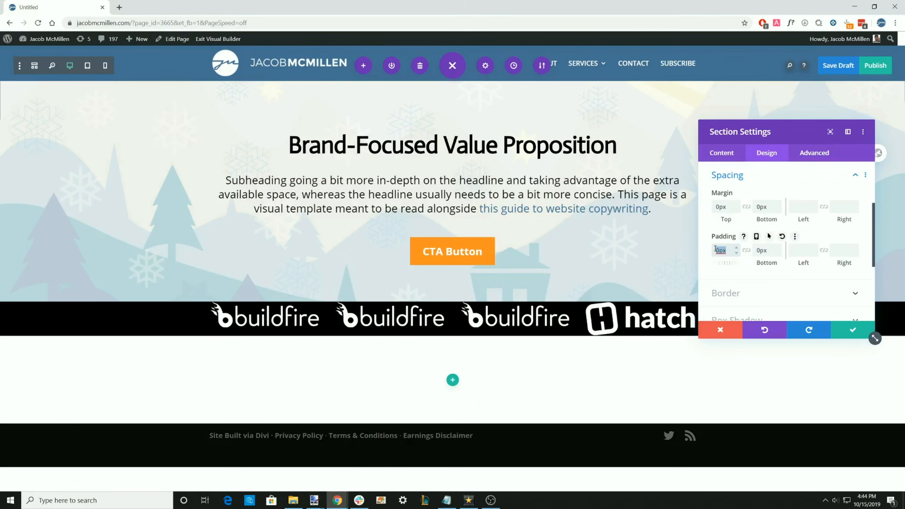
pyautogui.write('10')
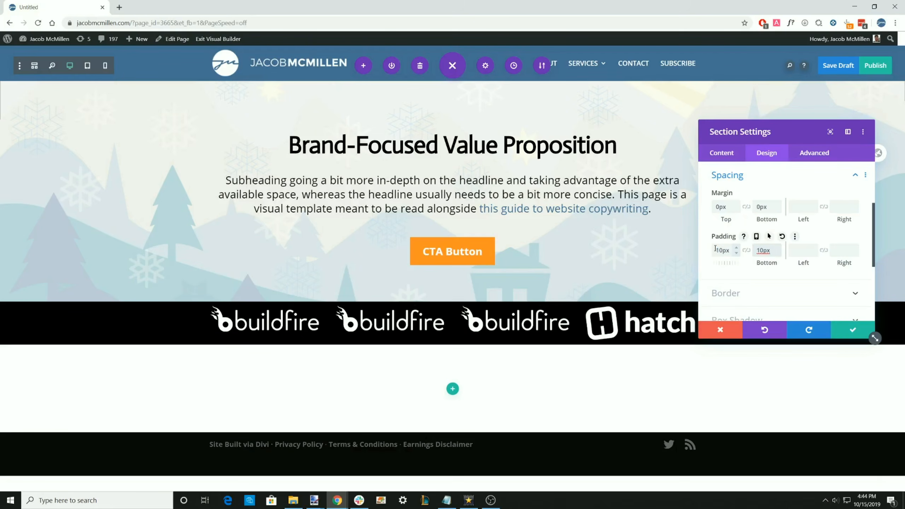
pyautogui.write('20')
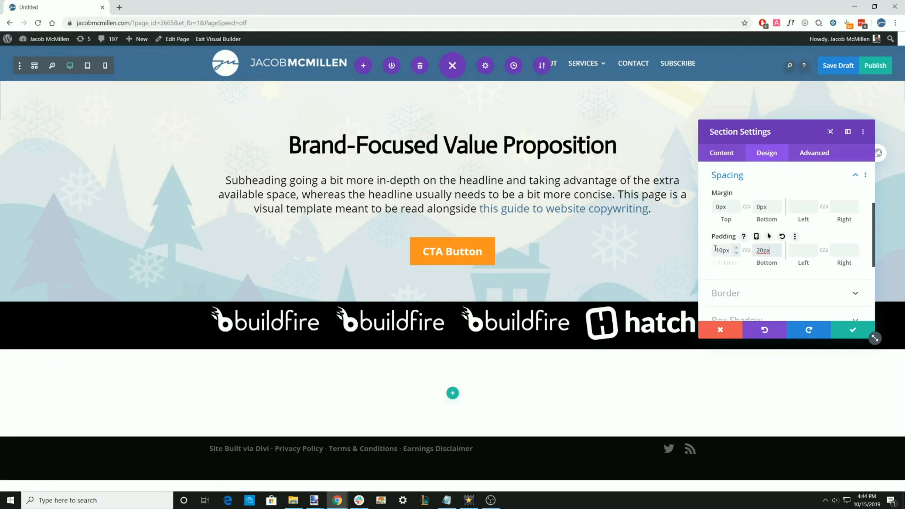
pyautogui.click(726, 251)
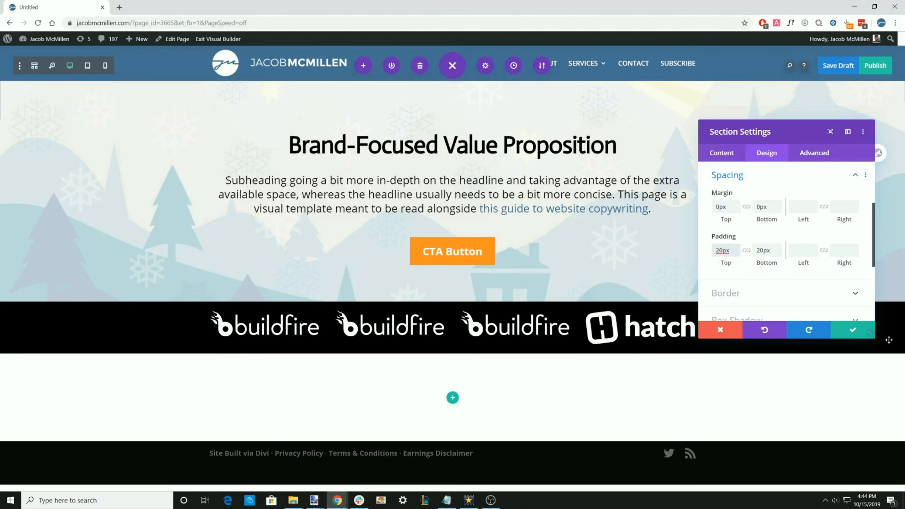
pyautogui.click(852, 329)
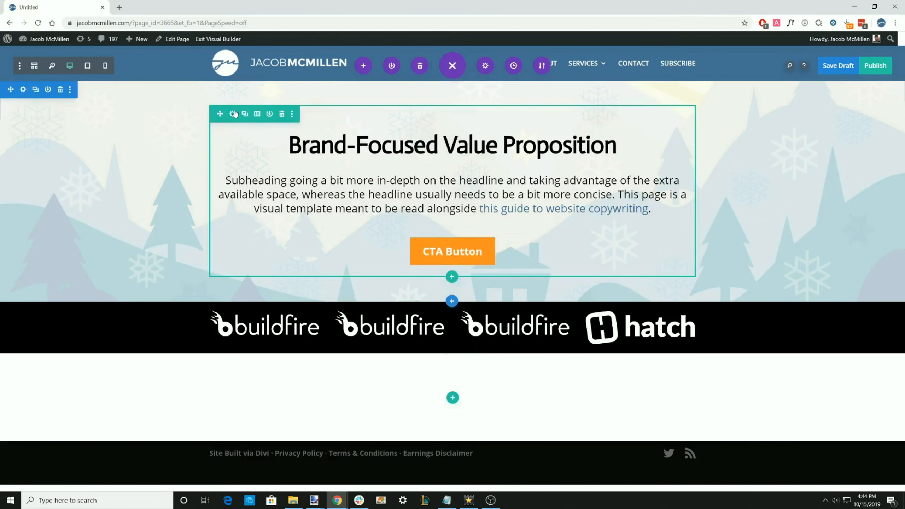
# Open the hero row's spacing settings and try a top margin of 100px
pyautogui.click(232, 114)
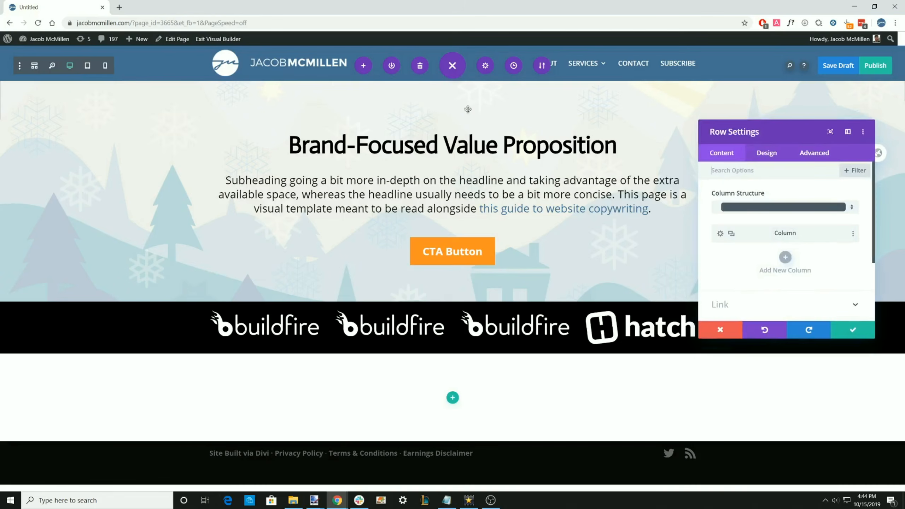
pyautogui.click(767, 157)
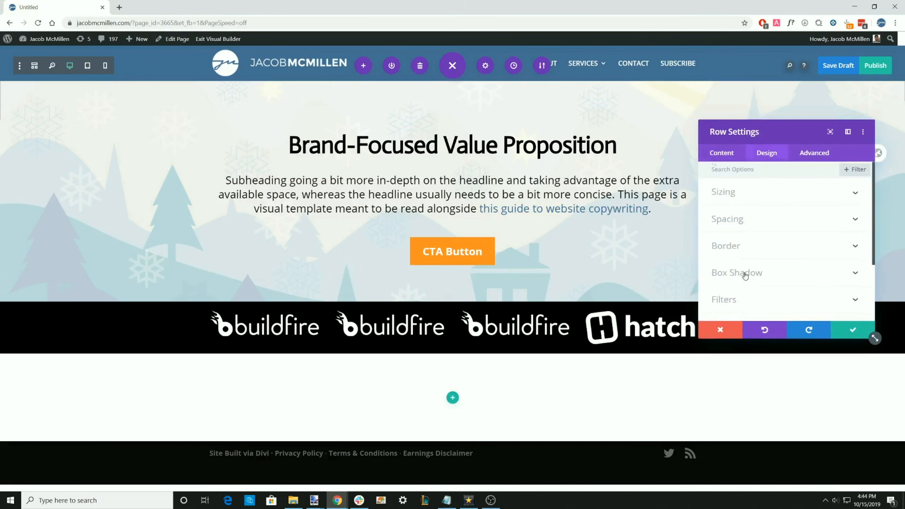
pyautogui.scroll(-3, 743, 246)
pyautogui.scroll(2, 748, 228)
pyautogui.scroll(1, 748, 228)
pyautogui.click(746, 223)
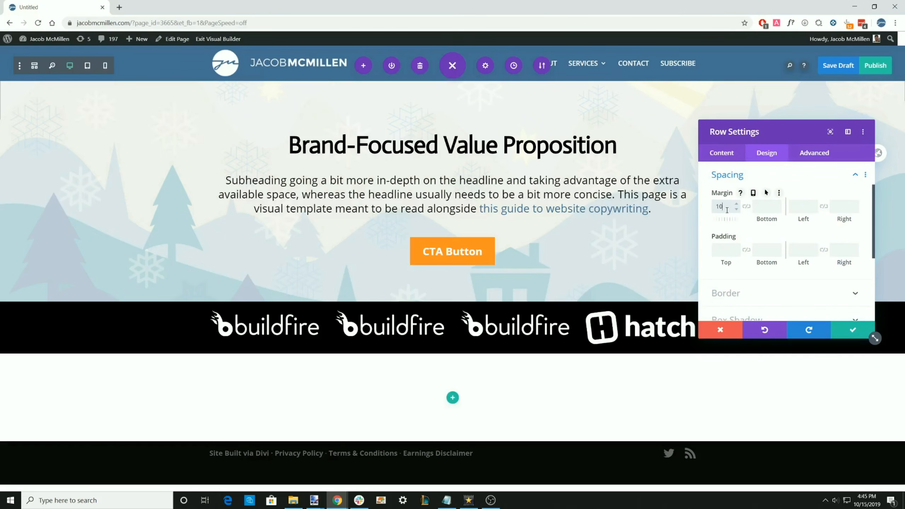
pyautogui.write('px')
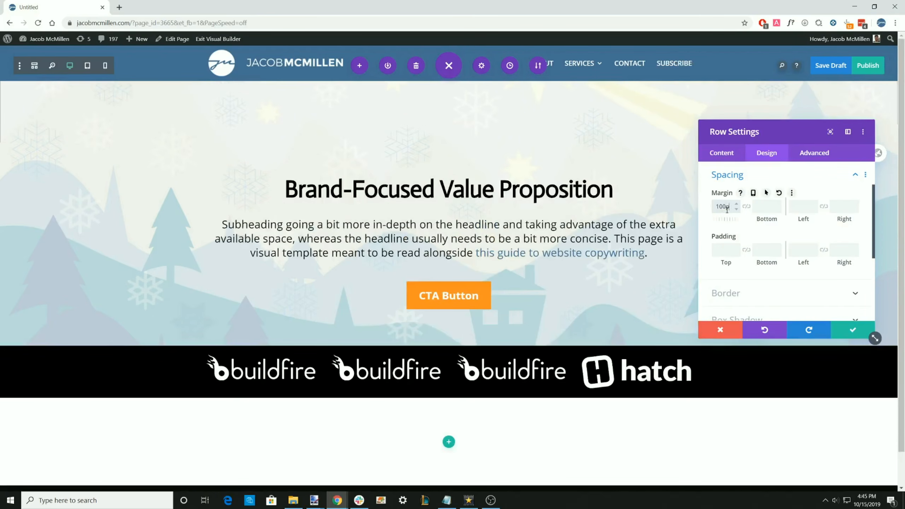
# Set the hero row's top and bottom margins to 75px and save the row settings
pyautogui.press('BackSpace')
pyautogui.press('BackSpace')
pyautogui.press('BackSpace')
pyautogui.press('BackSpace')
pyautogui.write('75')
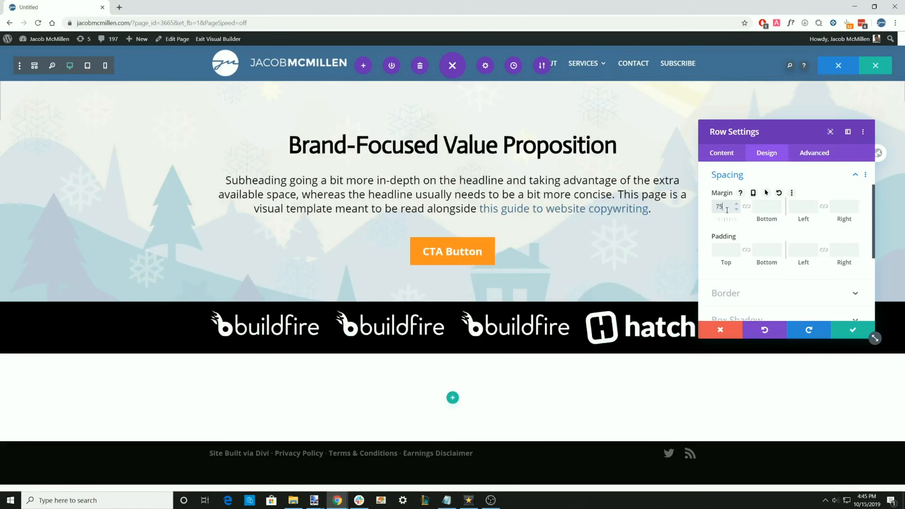
pyautogui.write('px')
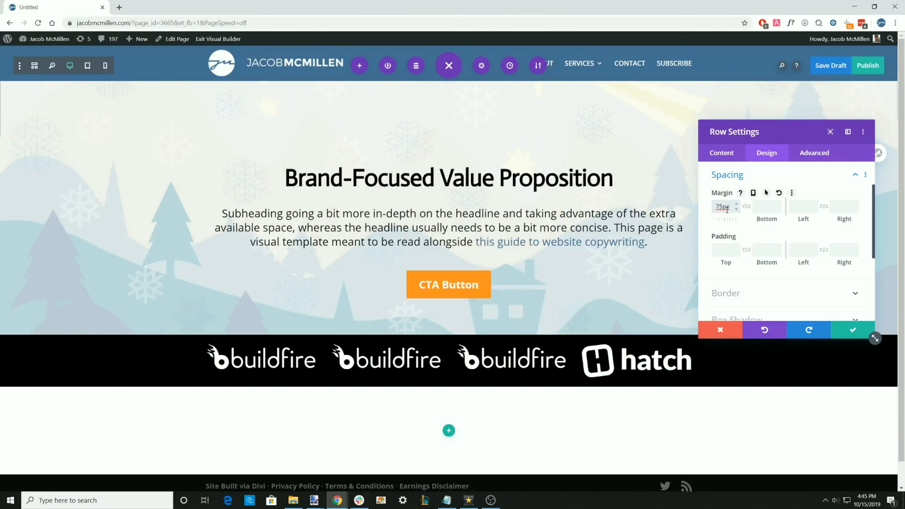
pyautogui.click(768, 207)
pyautogui.write('75px')
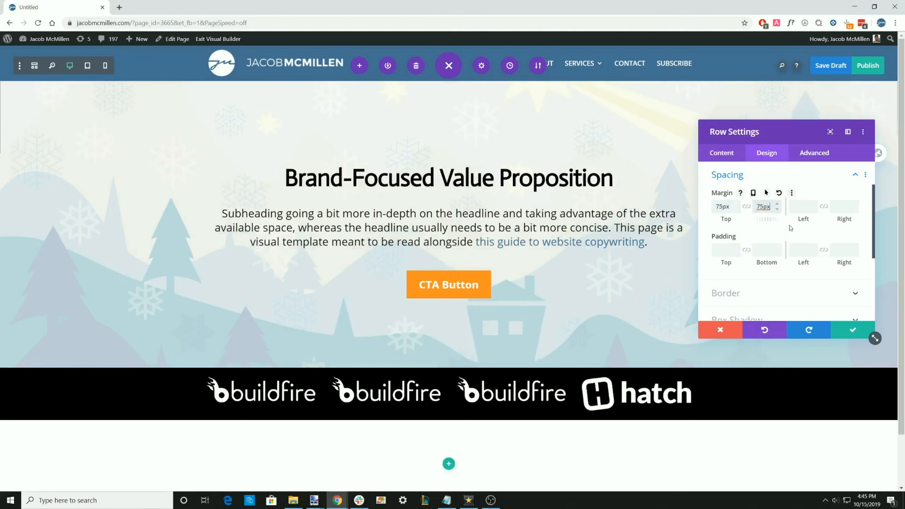
pyautogui.click(844, 331)
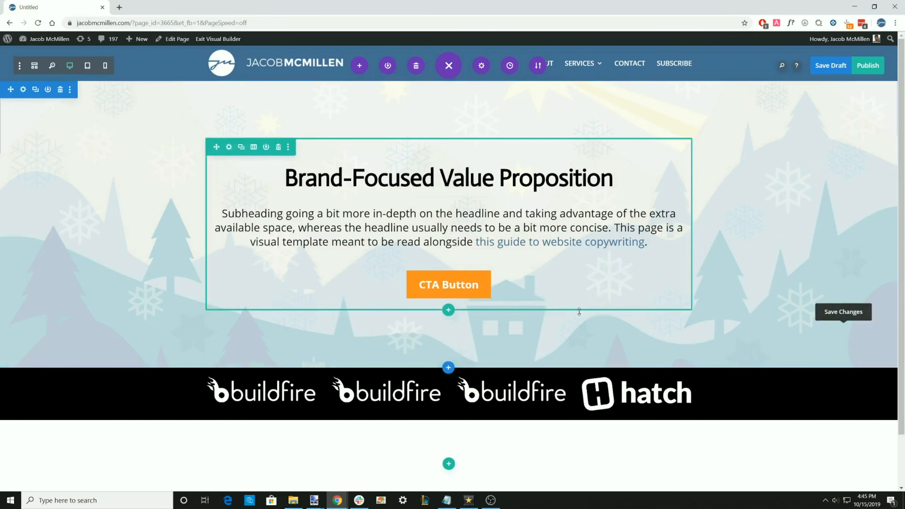
# Insert a row with two equal columns in the empty section below the logos
pyautogui.scroll(-2, 548, 289)
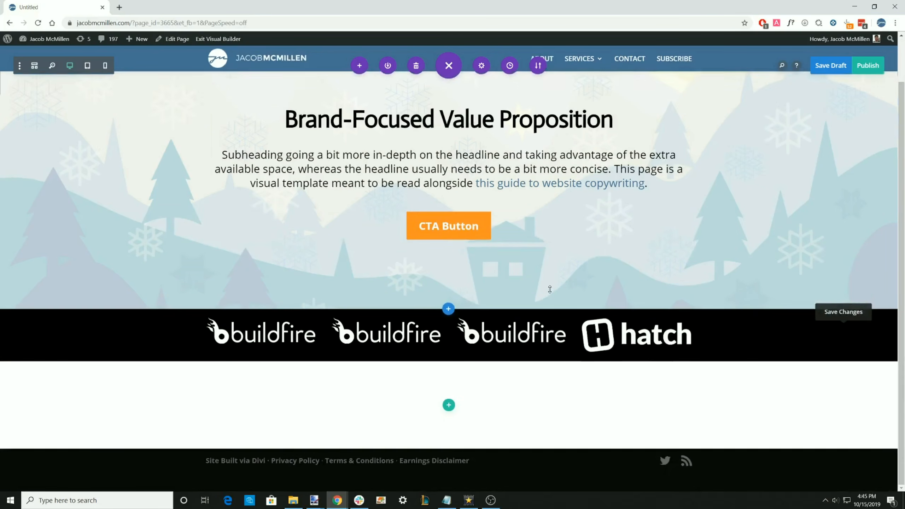
pyautogui.click(448, 405)
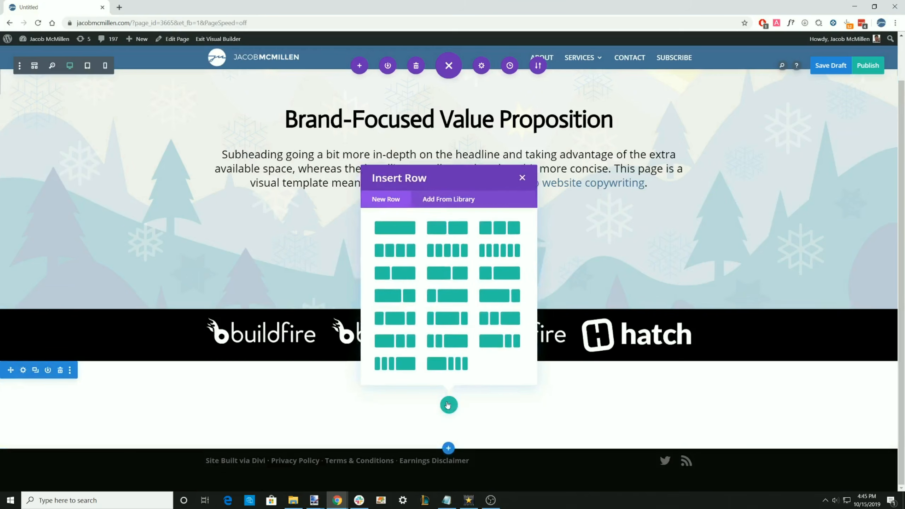
pyautogui.click(397, 226)
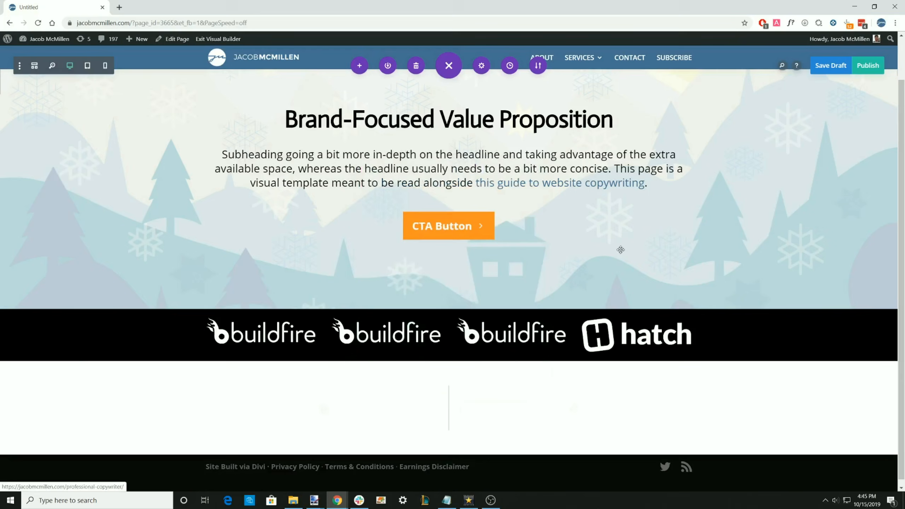
# Insert a Text module in the left column of the two-column row below the logos
pyautogui.scroll(-6, 358, 352)
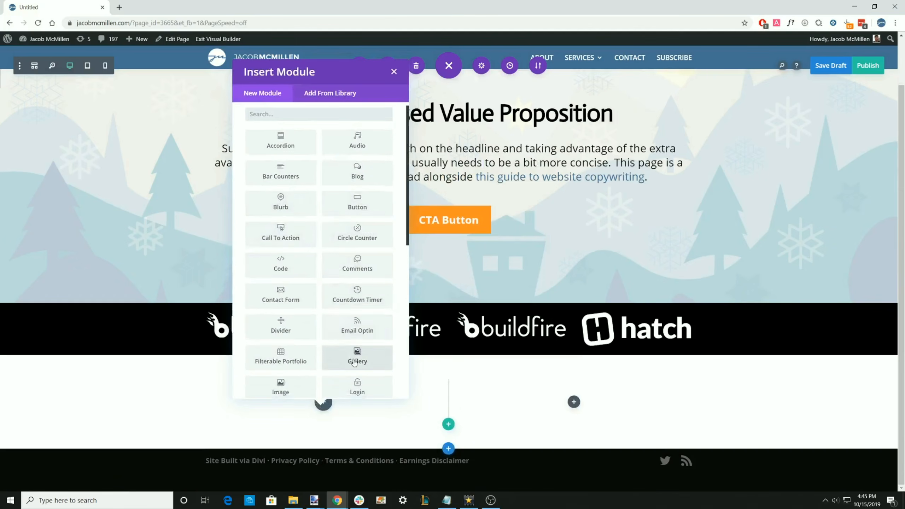
pyautogui.scroll(-3, 370, 338)
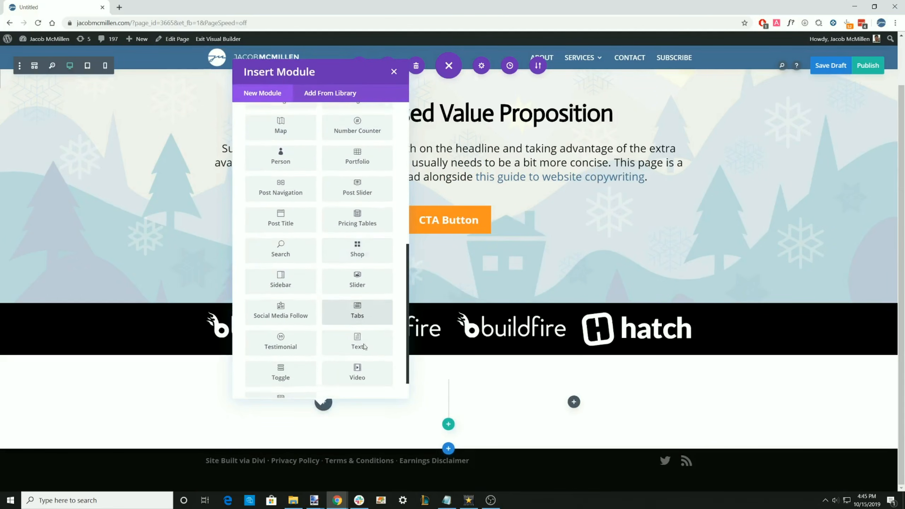
pyautogui.scroll(1, 363, 347)
pyautogui.click(361, 358)
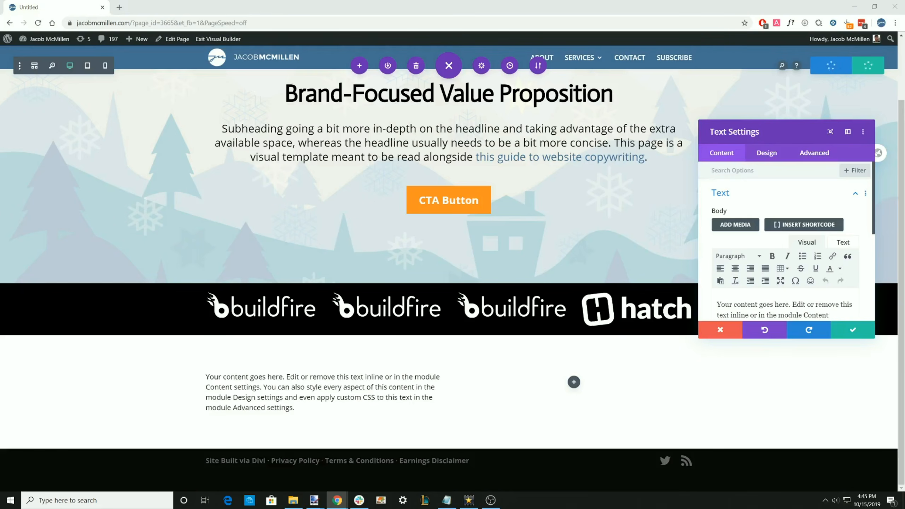
# Replace the Text module's placeholder body with the copied brand-story paragraphs beginning "The goal of our value proposition" and save the module
pyautogui.scroll(-3, 783, 249)
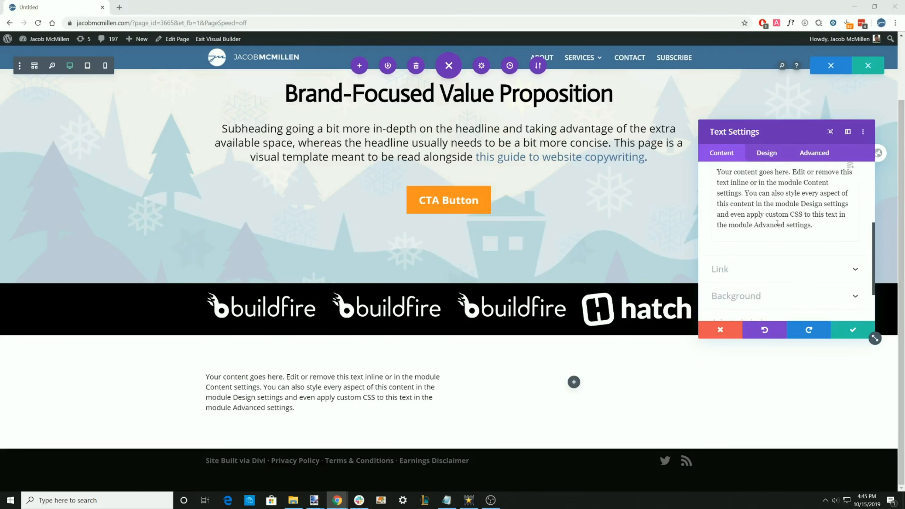
pyautogui.tripleClick(777, 216)
pyautogui.hotkey('ctrl', 'v')
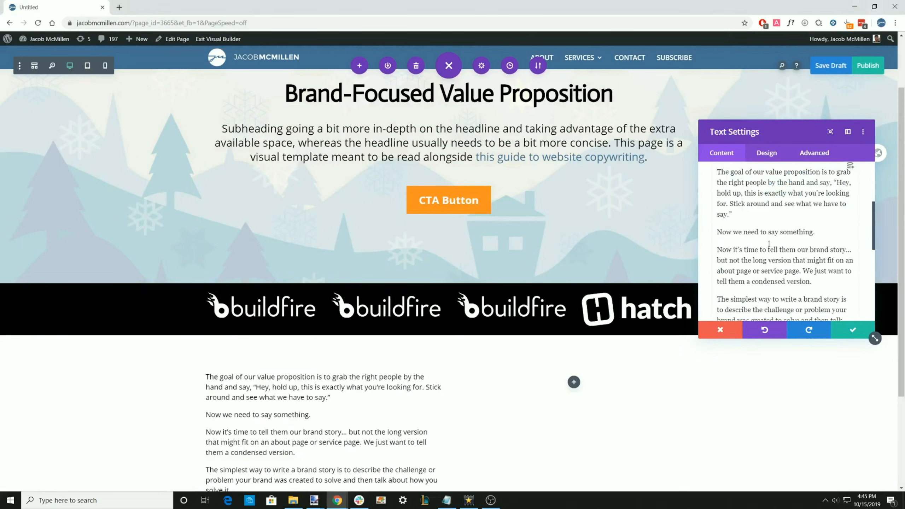
pyautogui.click(847, 325)
# Insert an Image module in the empty right column beside the brand-story text
pyautogui.scroll(-3, 518, 341)
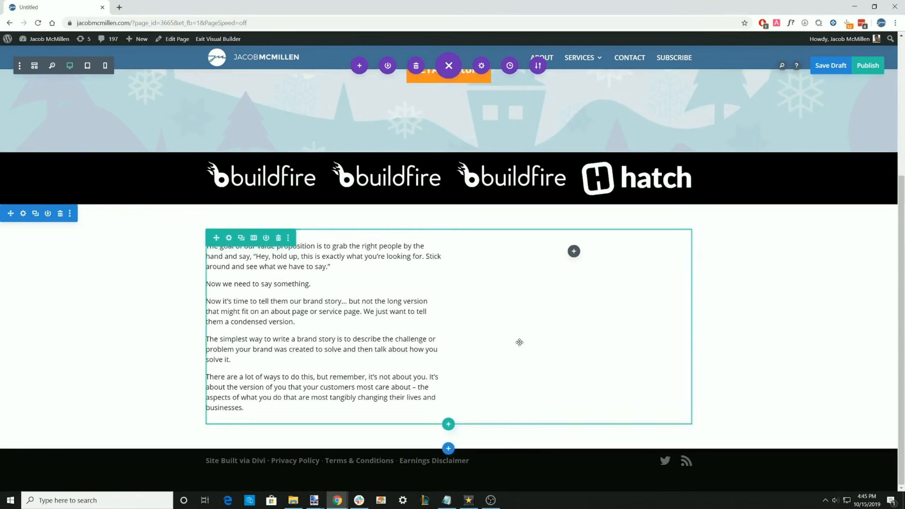
pyautogui.click(574, 252)
pyautogui.scroll(-5, 615, 410)
pyautogui.scroll(-5, 615, 410)
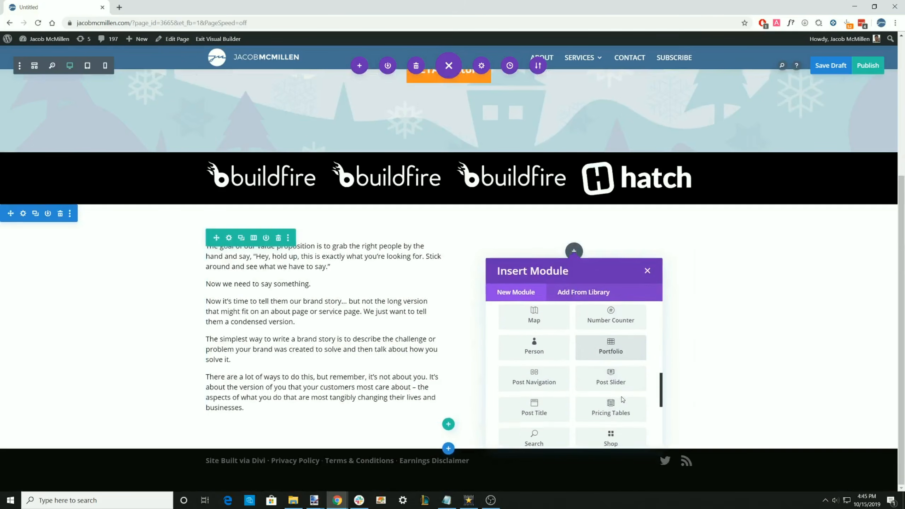
pyautogui.scroll(4, 620, 400)
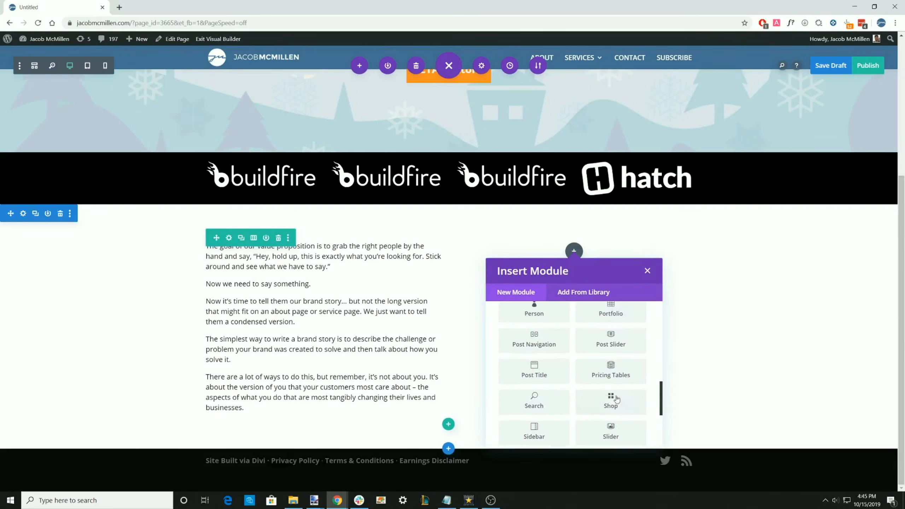
pyautogui.scroll(-2, 582, 392)
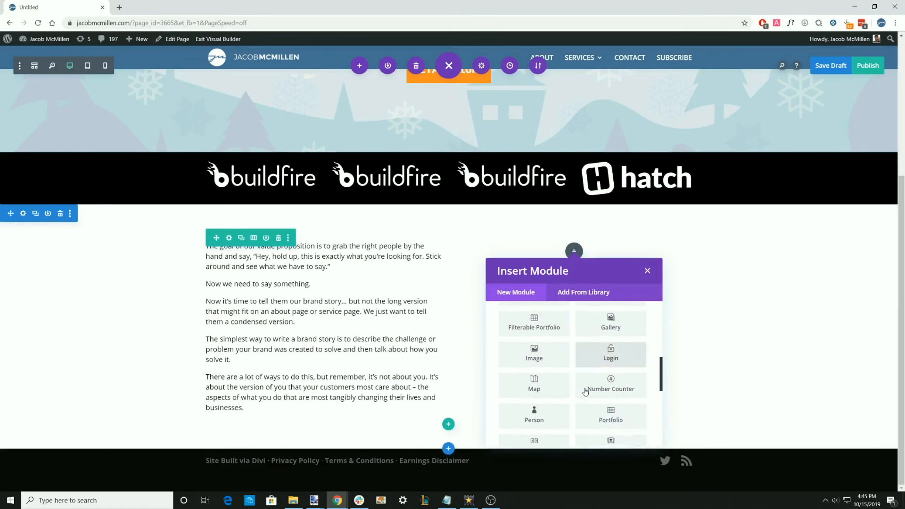
pyautogui.click(536, 341)
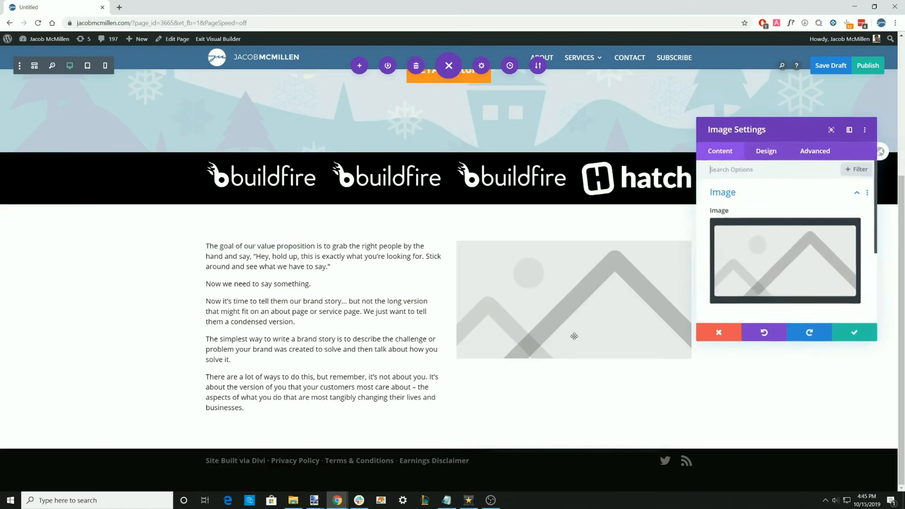
# Browse the media library for a suitable picture, use typewriter.png in the Image module and save its settings
pyautogui.click(803, 254)
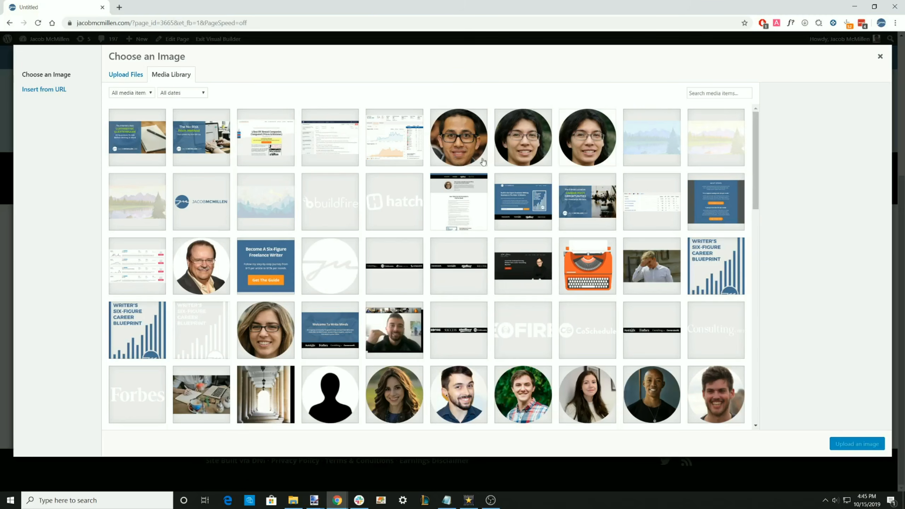
pyautogui.scroll(-3, 550, 211)
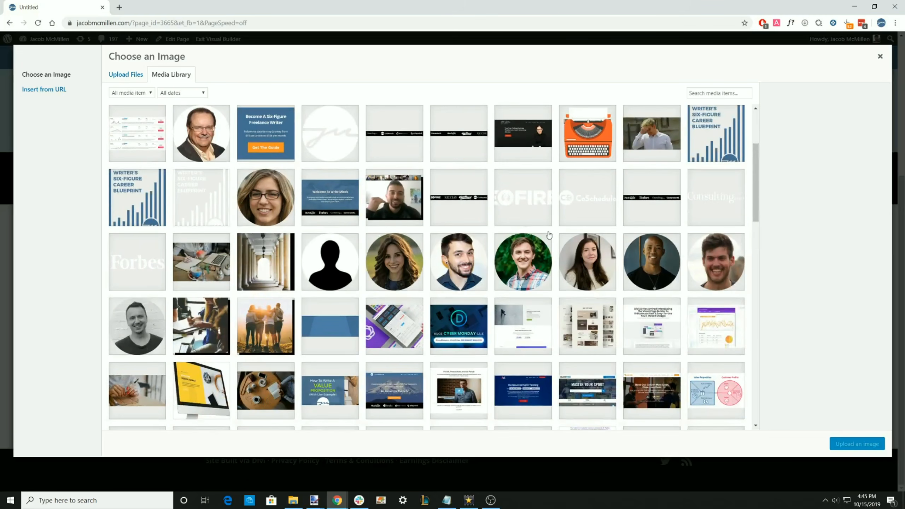
pyautogui.scroll(-6, 548, 235)
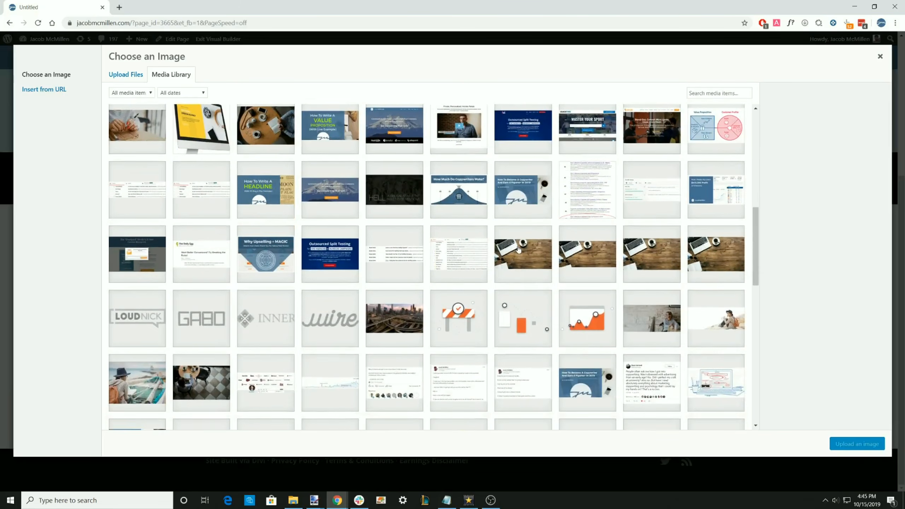
pyautogui.scroll(-3, 520, 246)
pyautogui.scroll(-6, 557, 245)
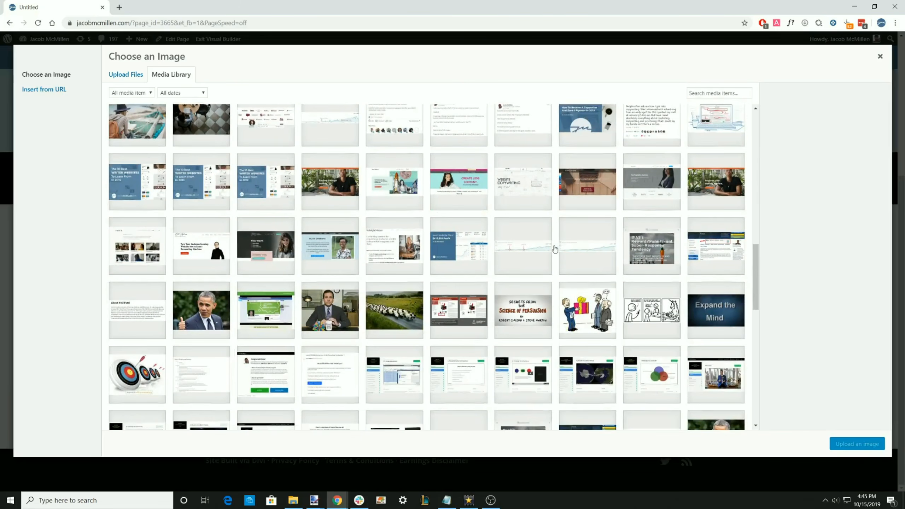
pyautogui.scroll(-5, 554, 249)
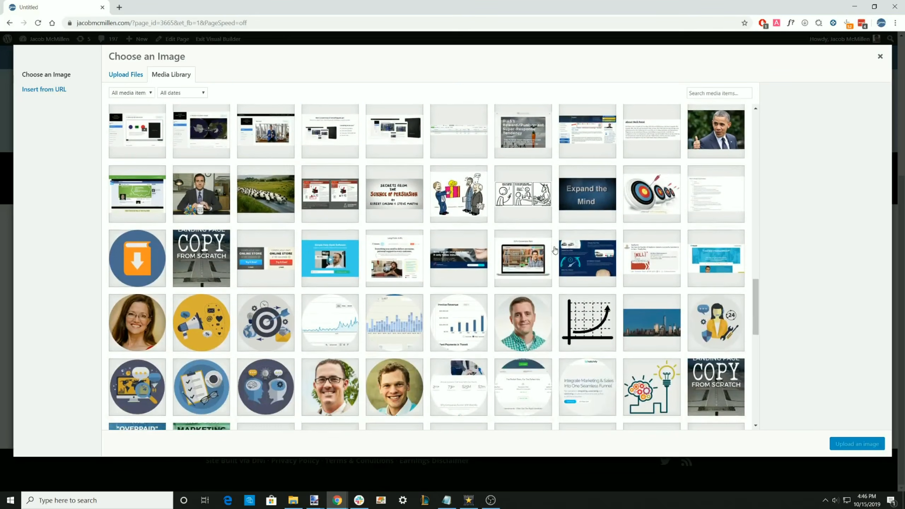
pyautogui.scroll(6, 553, 252)
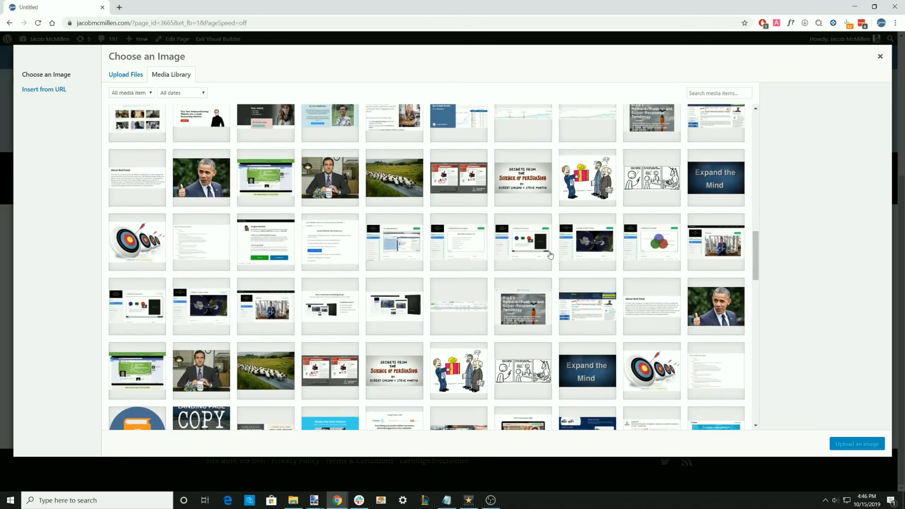
pyautogui.scroll(5, 550, 265)
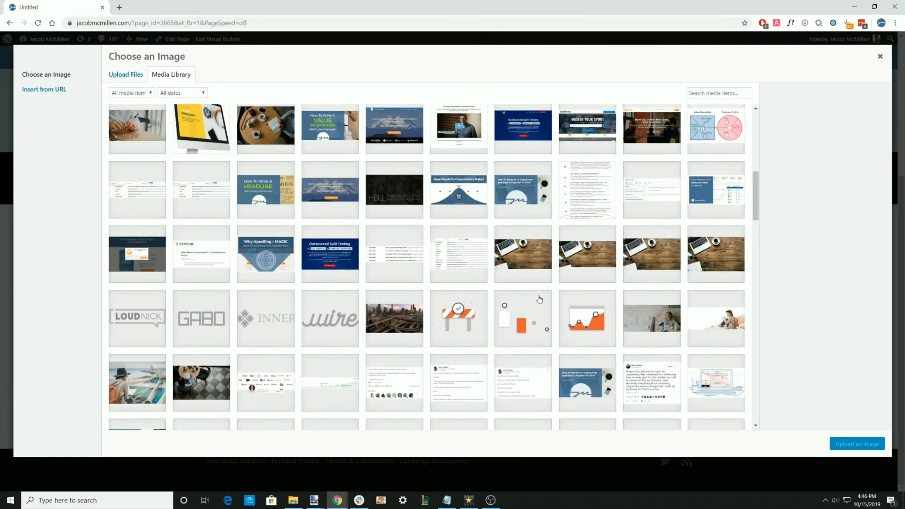
pyautogui.scroll(3, 535, 303)
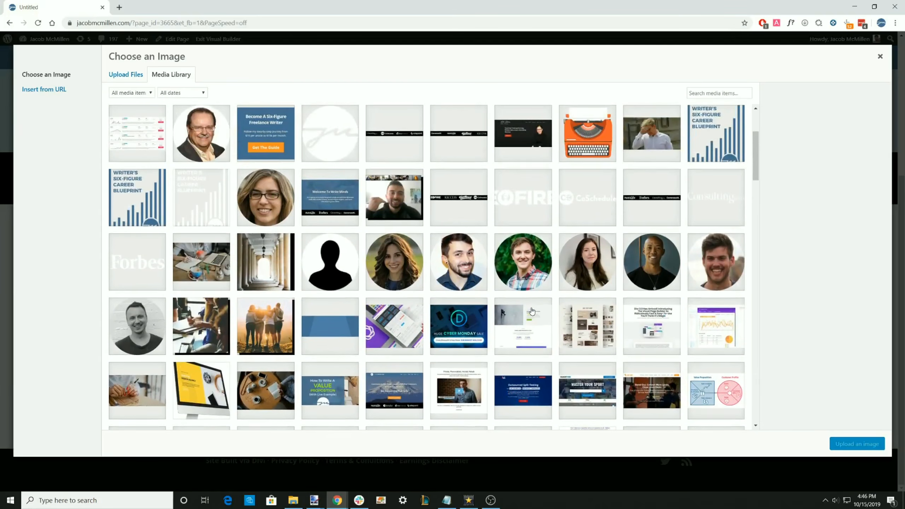
pyautogui.scroll(3, 532, 318)
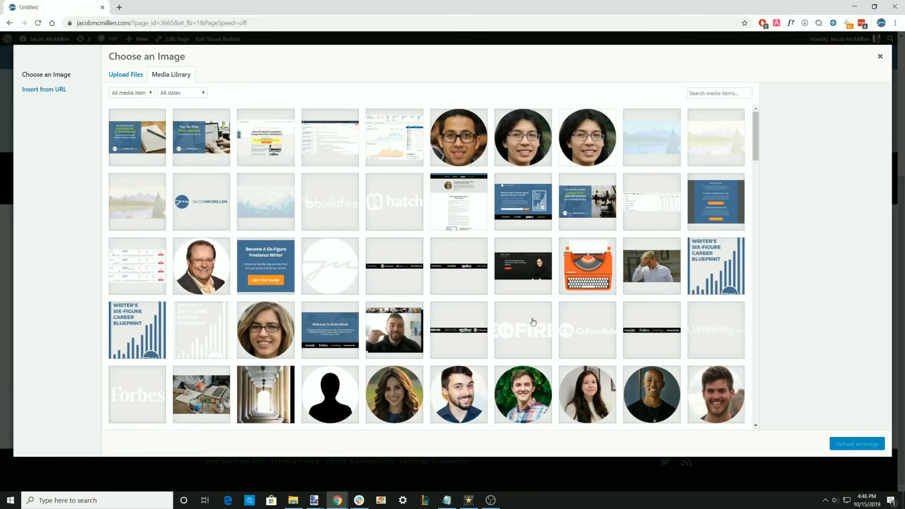
pyautogui.click(594, 271)
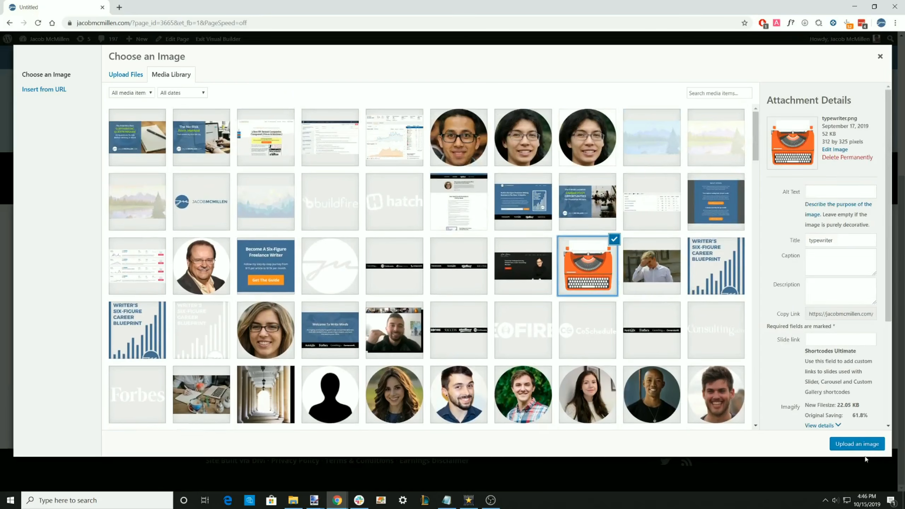
pyautogui.click(852, 445)
pyautogui.click(833, 336)
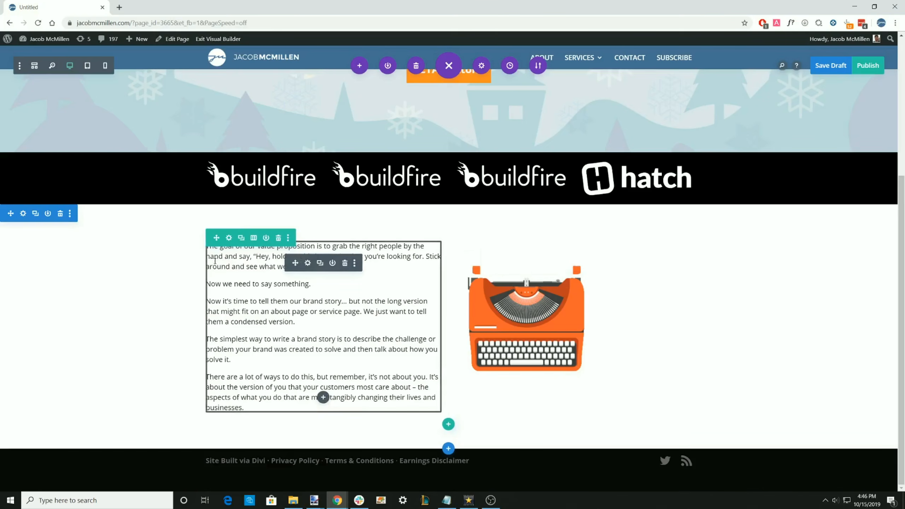
pyautogui.click(322, 397)
pyautogui.click(271, 398)
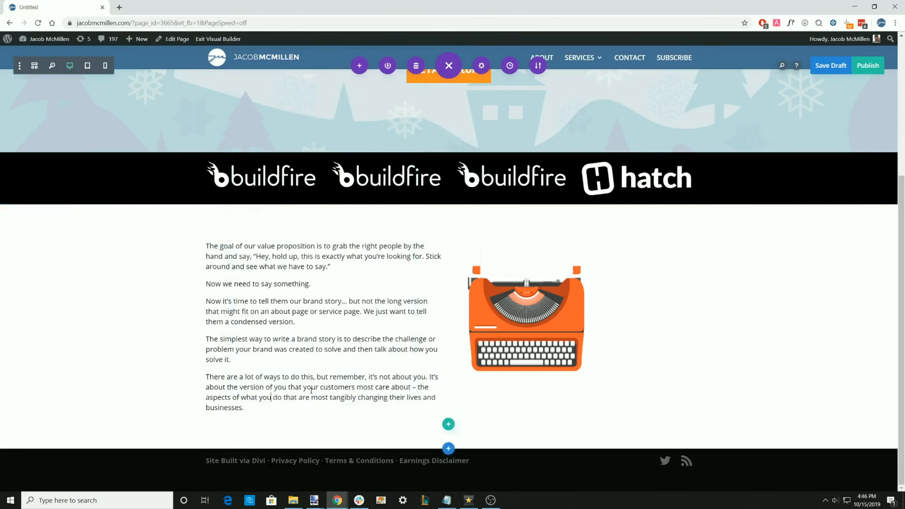
pyautogui.click(235, 266)
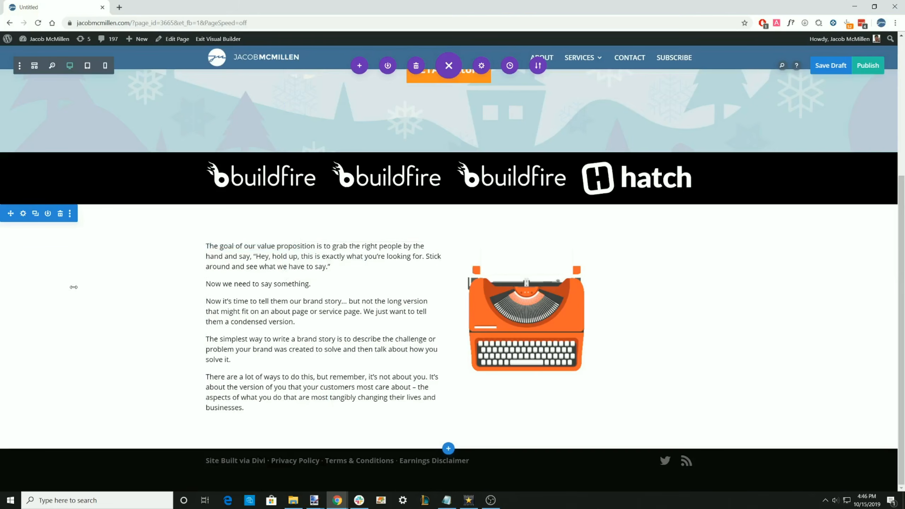
# Try a Heading 1 line reading "asdfasdfasdf" above the first paragraph of the brand-story text
pyautogui.click(307, 266)
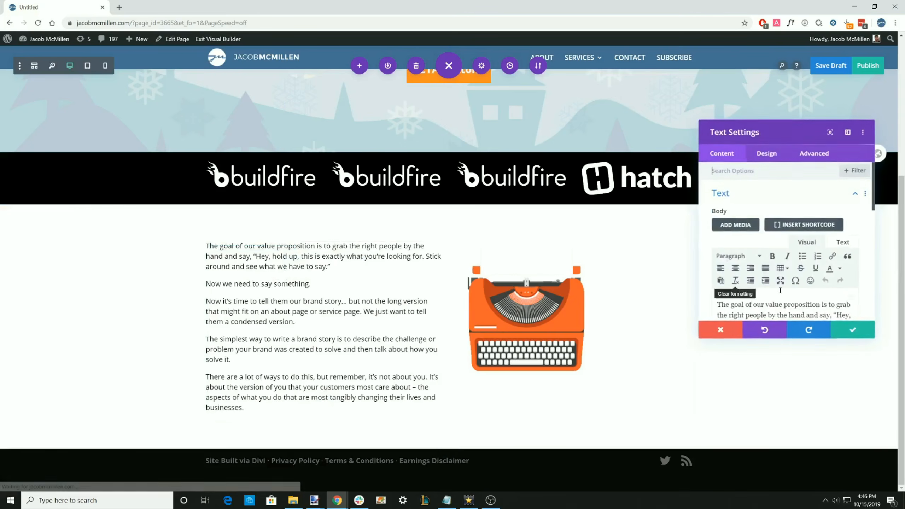
pyautogui.scroll(-1, 780, 291)
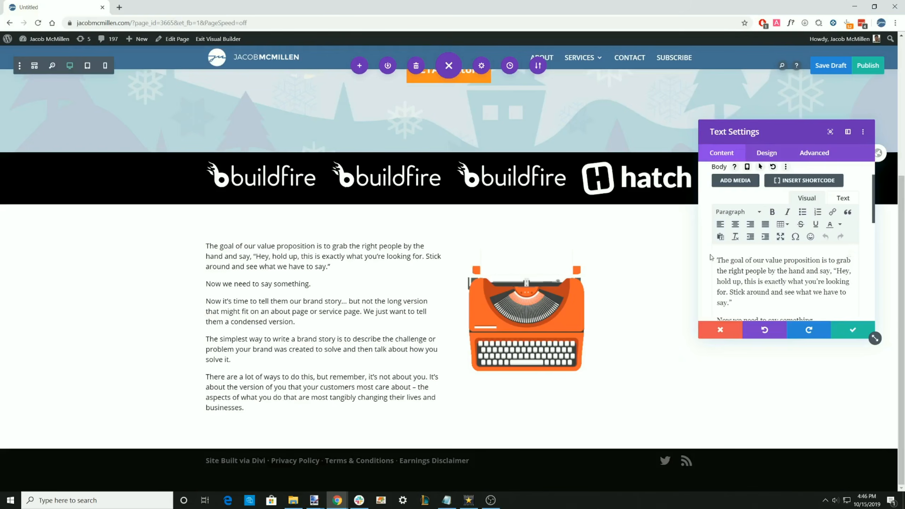
pyautogui.press('Return')
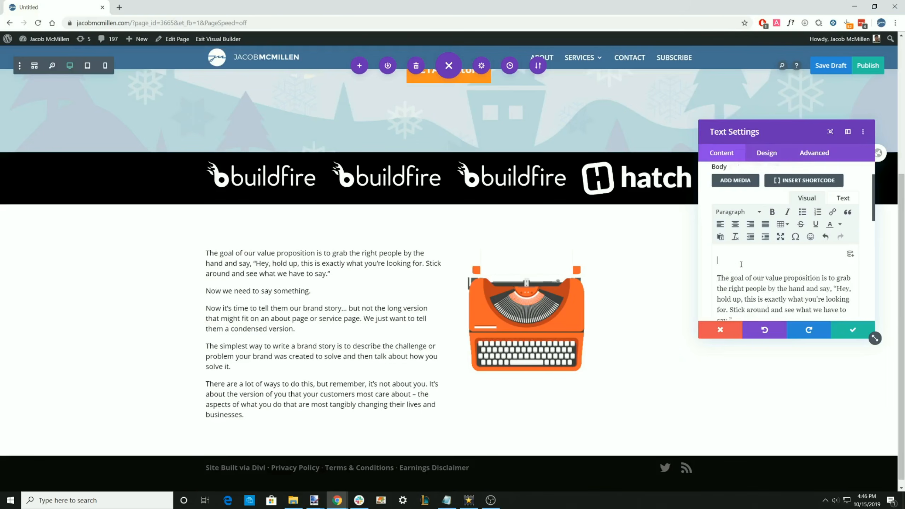
pyautogui.click(743, 212)
pyautogui.click(750, 244)
pyautogui.write('asdfasdfasdf')
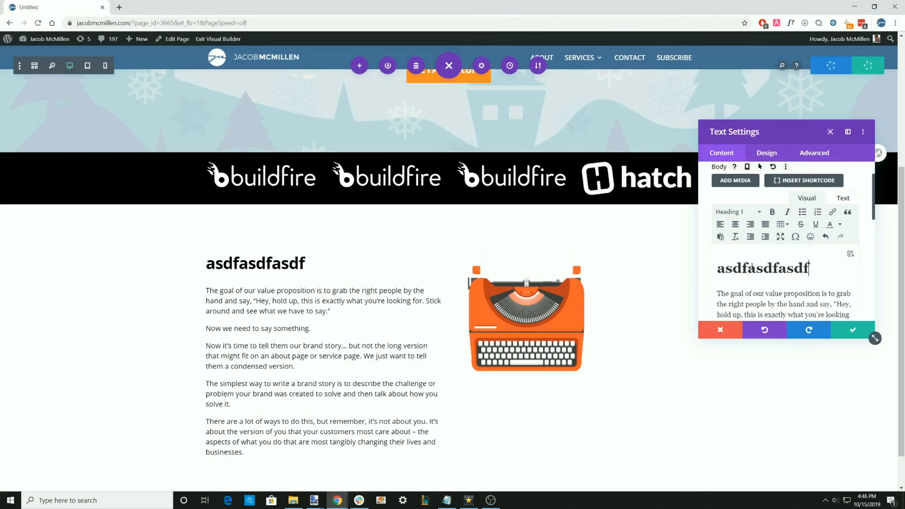
# Delete the trial heading and its blank line from the brand-story text and save the module
pyautogui.doubleClick(786, 268)
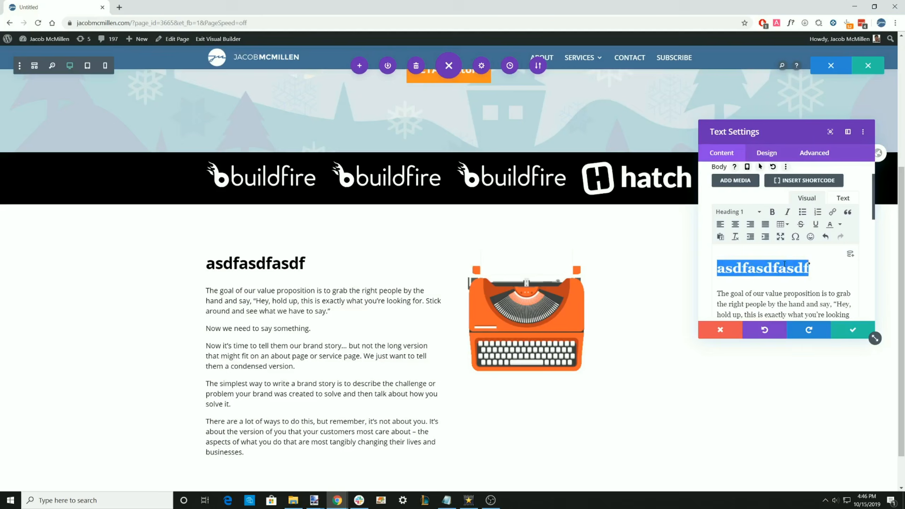
pyautogui.press('BackSpace')
pyautogui.press('BackSpace')
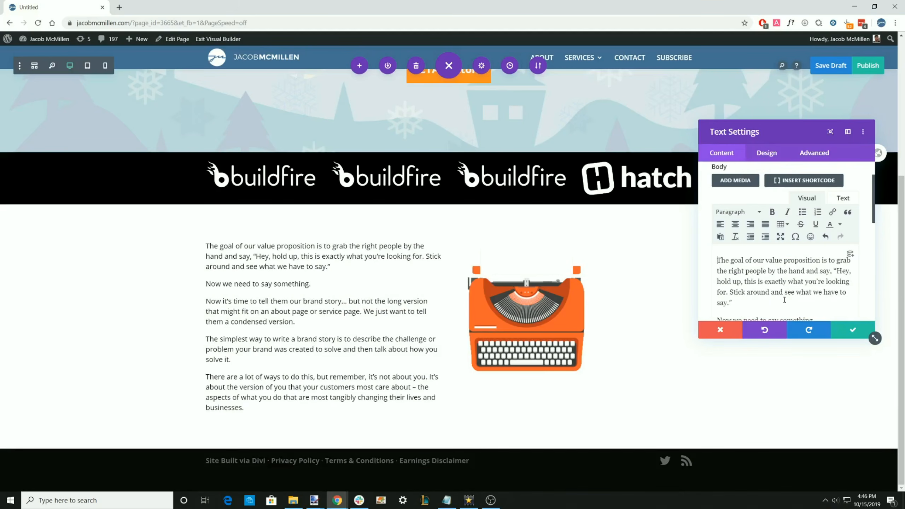
pyautogui.click(851, 331)
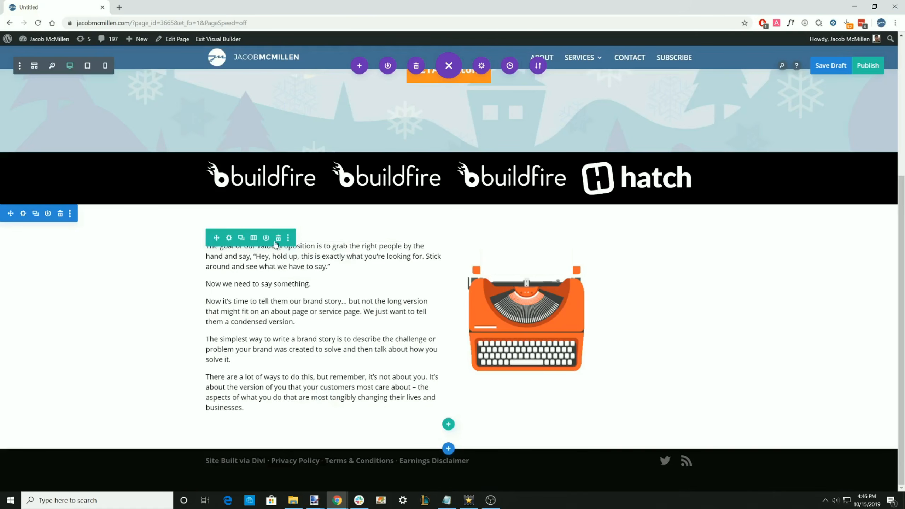
# Insert a second Text module below the brand-story paragraphs in the left column
pyautogui.click(323, 396)
pyautogui.scroll(-7, 359, 339)
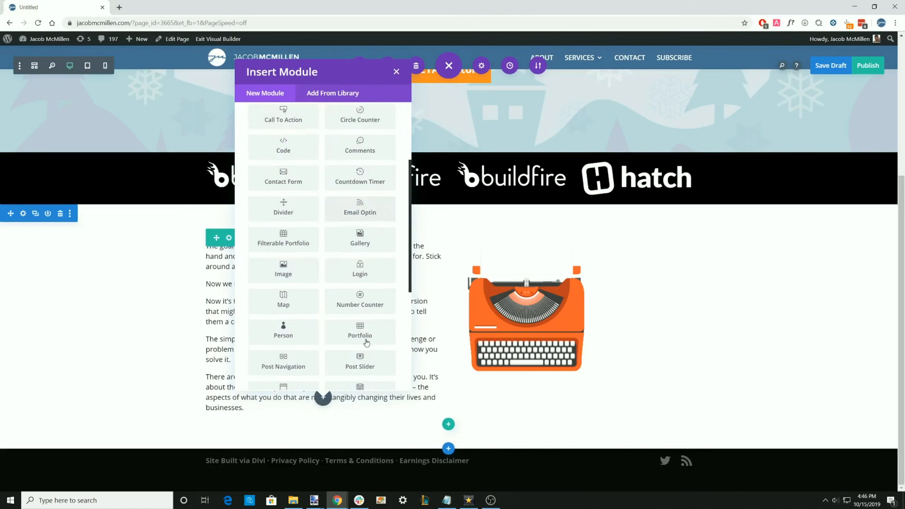
pyautogui.click(360, 306)
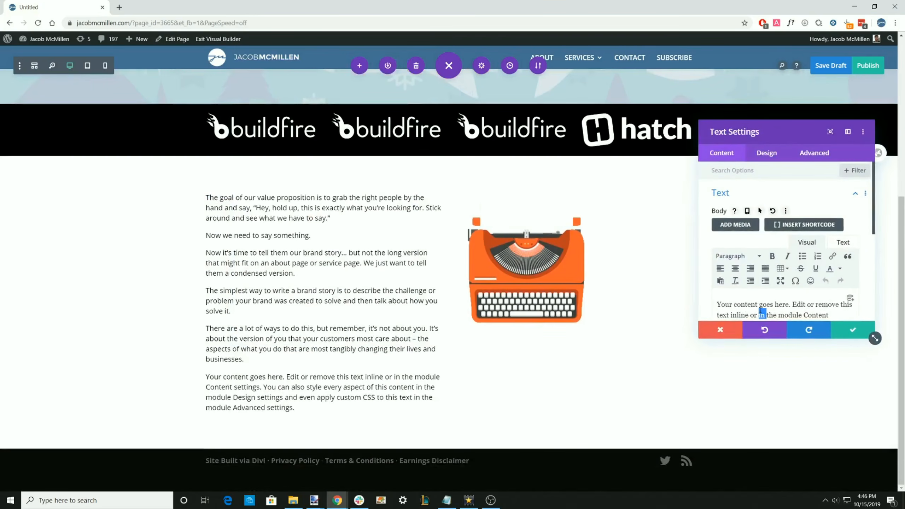
# Replace the new Text module's placeholder body with the copied heading "Condensed Brand Story Matching Problem To Solution"
pyautogui.tripleClick(759, 310)
pyautogui.hotkey('alt', 'Tab')
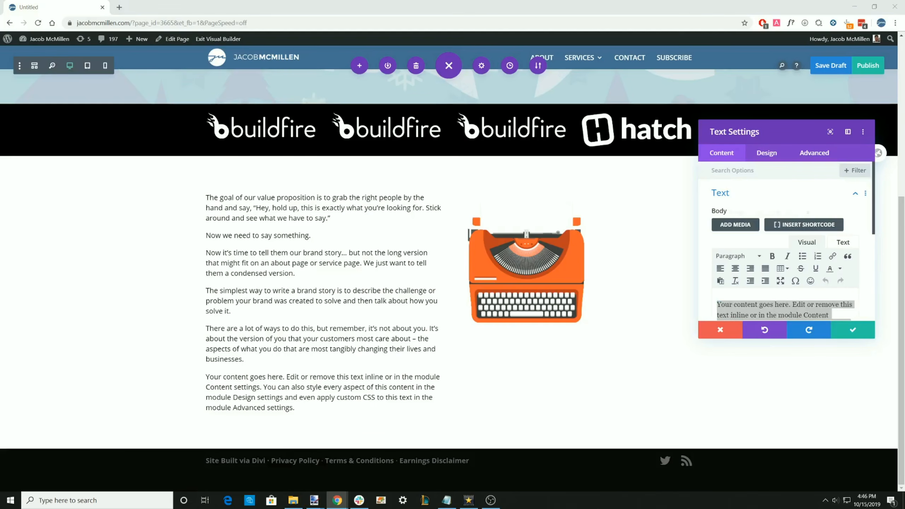
pyautogui.hotkey('alt', 'Tab')
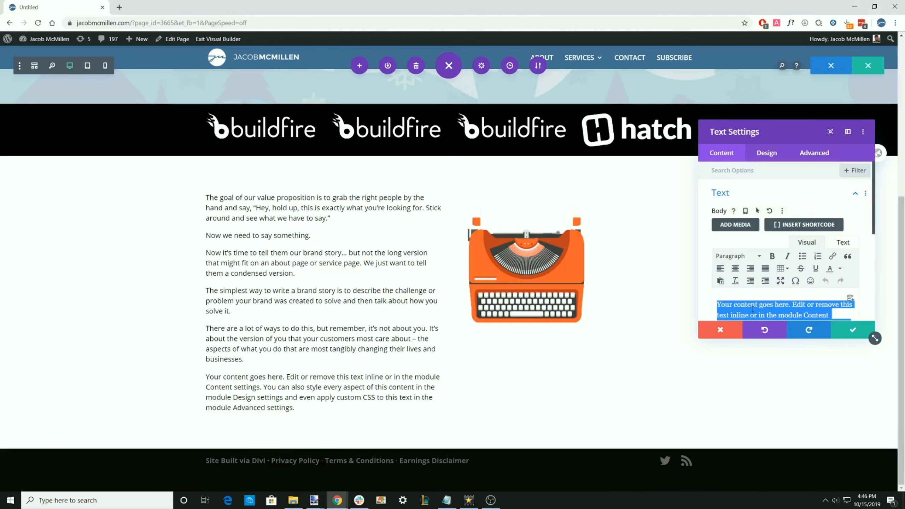
pyautogui.hotkey('ctrl', 'v')
pyautogui.scroll(-3, 753, 306)
pyautogui.scroll(2, 760, 292)
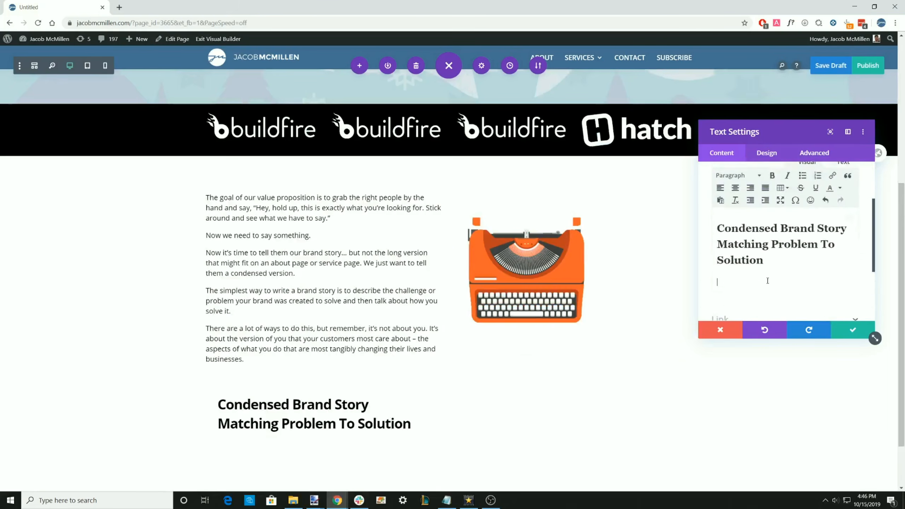
# Check the HTML markup behind the pasted heading in the new Text module and return to the visual editor
pyautogui.click(756, 281)
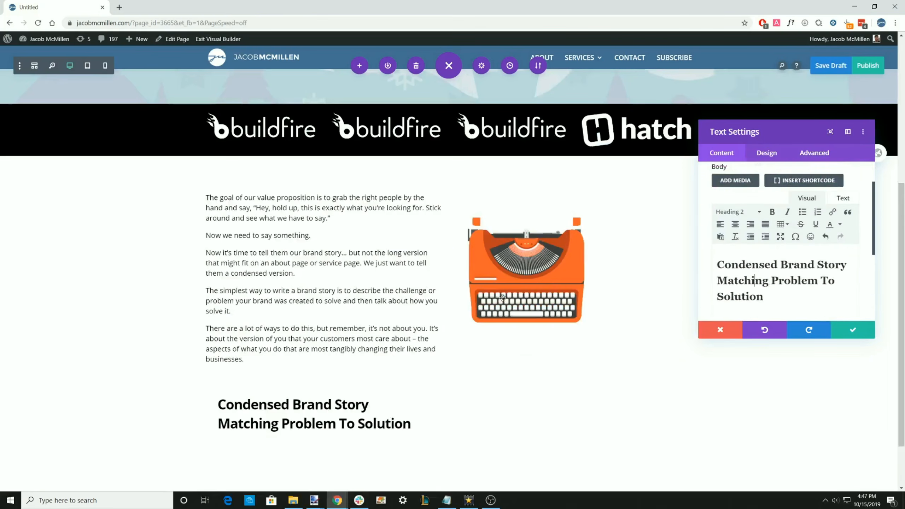
pyautogui.click(840, 200)
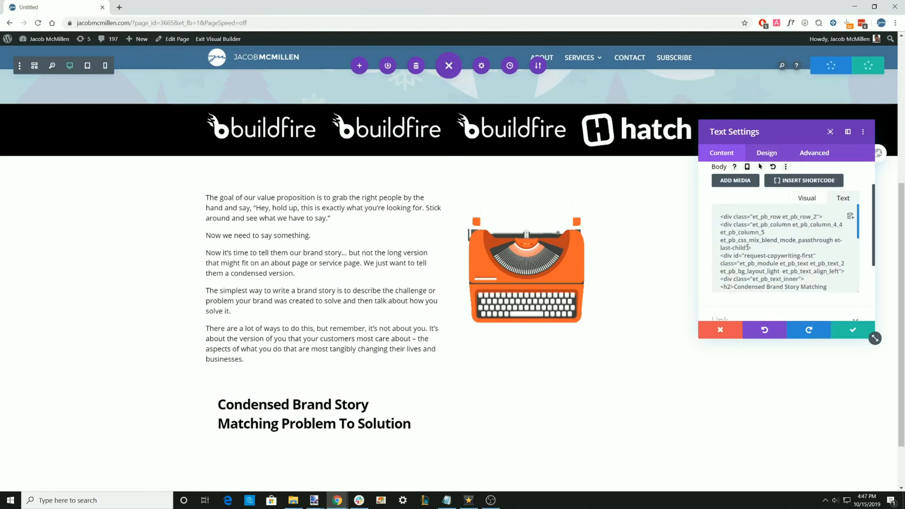
pyautogui.click(796, 202)
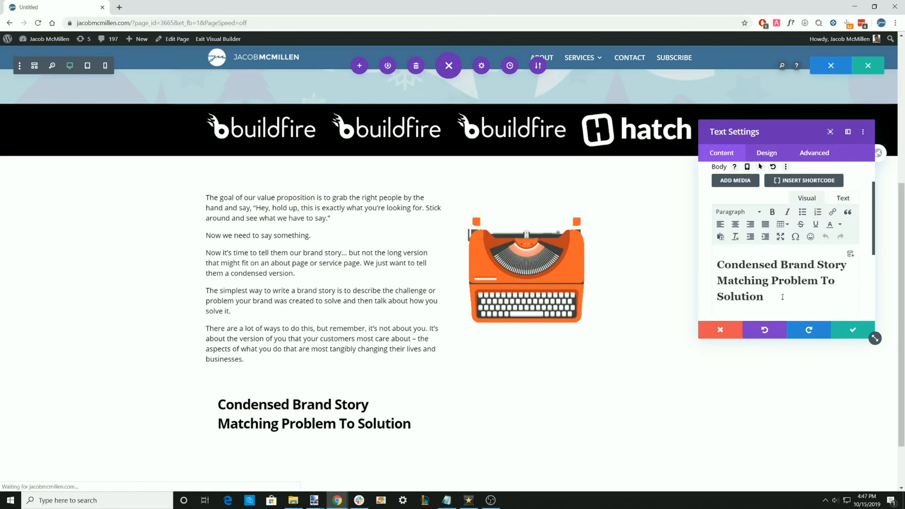
# Copy the heading, clear the module's body, and paste the heading back as plain text
pyautogui.click(779, 297)
pyautogui.hotkey('ctrl', 'a')
pyautogui.hotkey('ctrl', 'c')
pyautogui.press('BackSpace')
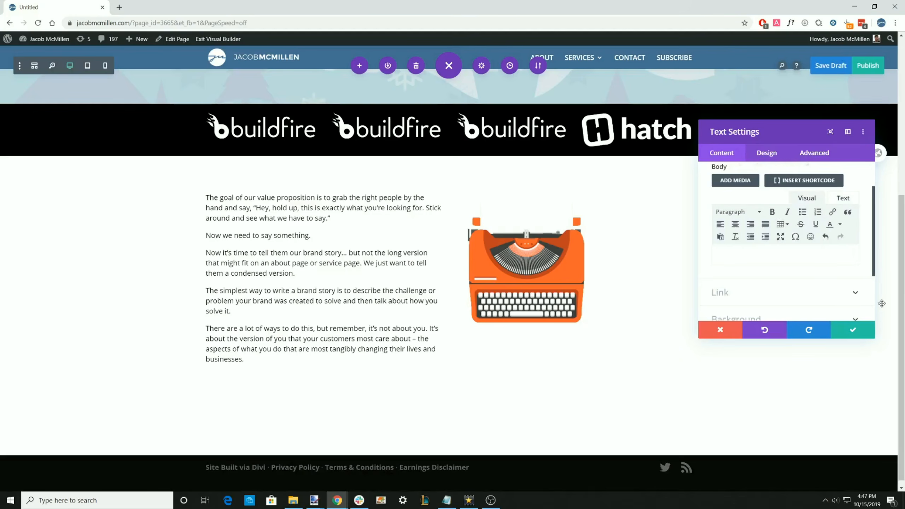
pyautogui.rightClick(782, 259)
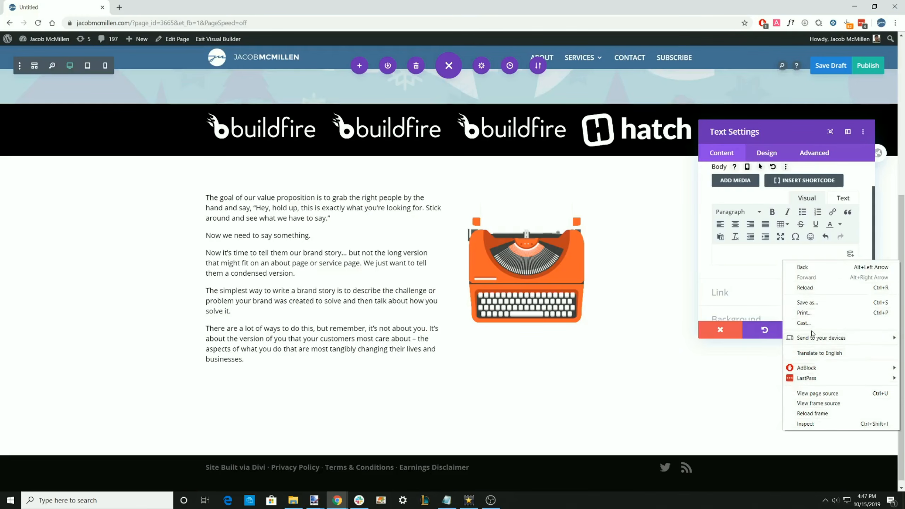
pyautogui.rightClick(748, 271)
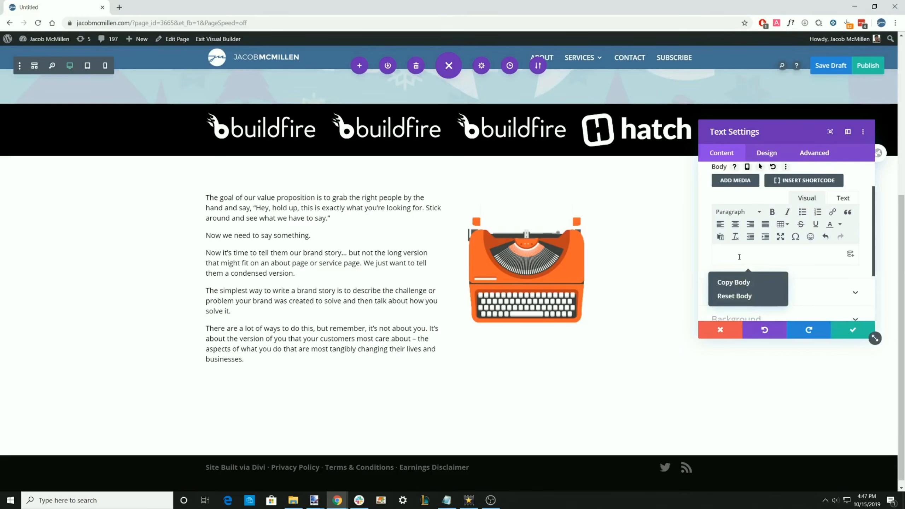
pyautogui.rightClick(739, 258)
pyautogui.click(759, 324)
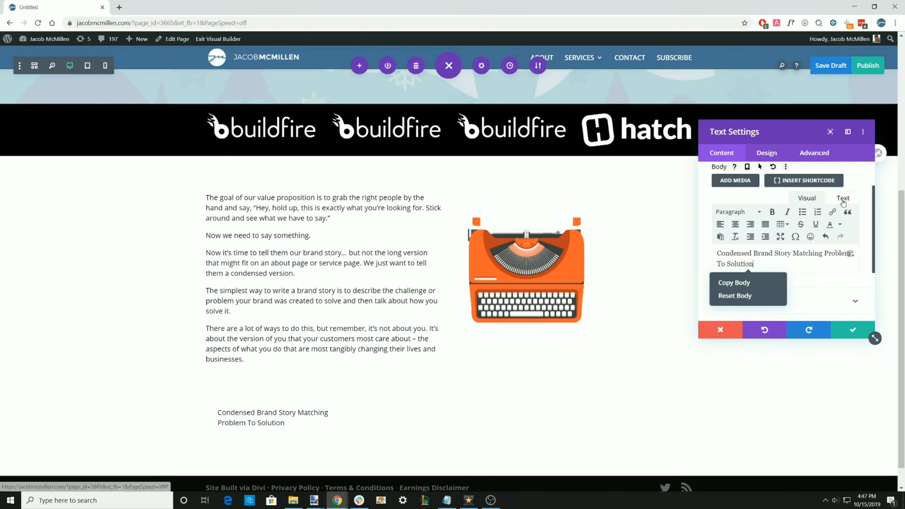
# Delete all leftover HTML markup from the module's body source and paste in only "Condensed Brand Story Matching Problem To Solution"
pyautogui.click(843, 199)
pyautogui.click(809, 212)
pyautogui.hotkey('ctrl', 'a')
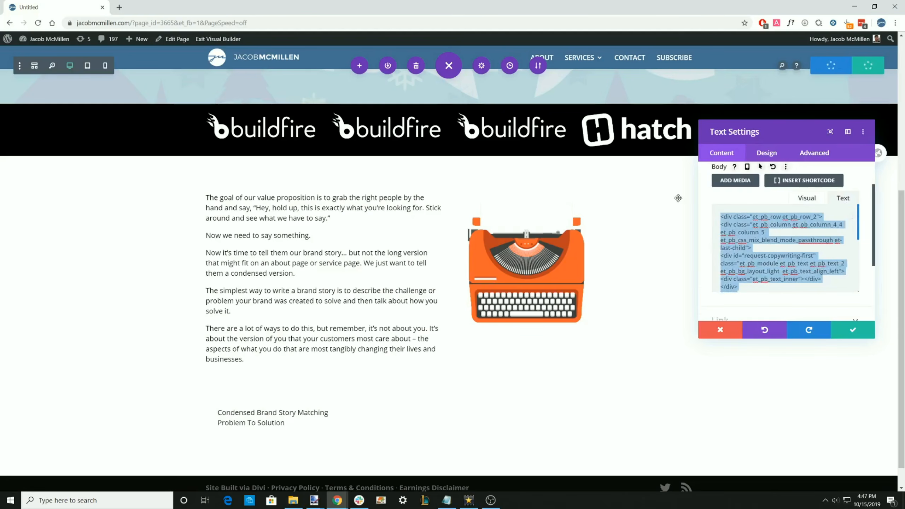
pyautogui.press('BackSpace')
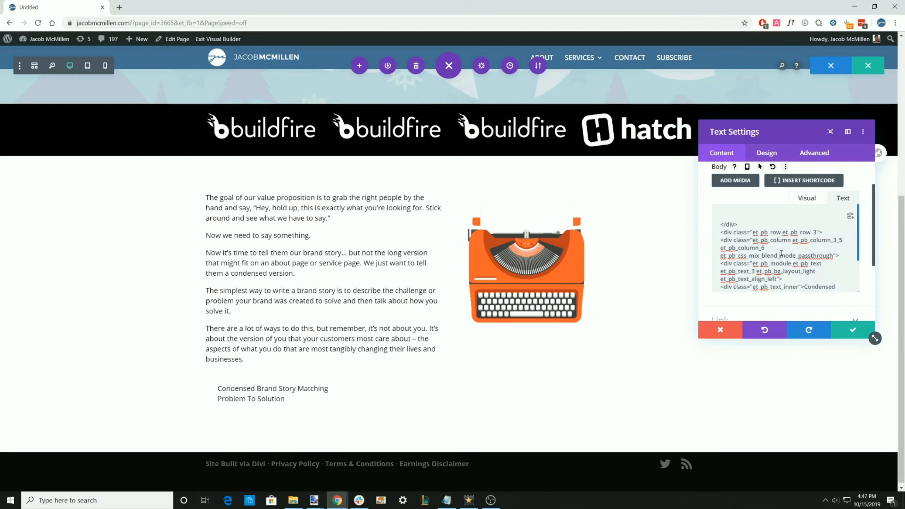
pyautogui.tripleClick(780, 253)
pyautogui.hotkey('ctrl', 'a')
pyautogui.press('BackSpace')
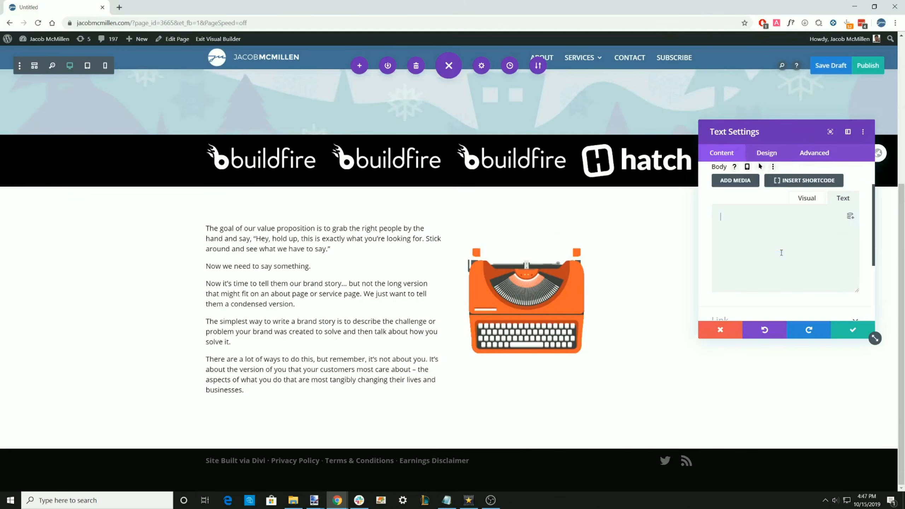
pyautogui.hotkey('ctrl', 'v')
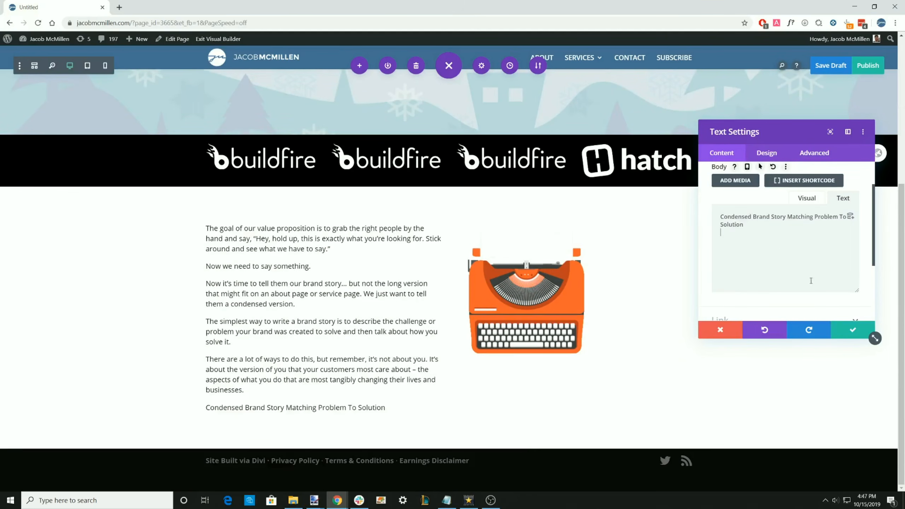
# Format the pasted line as Heading 2, save the module, and move it above the brand-story paragraphs
pyautogui.click(810, 201)
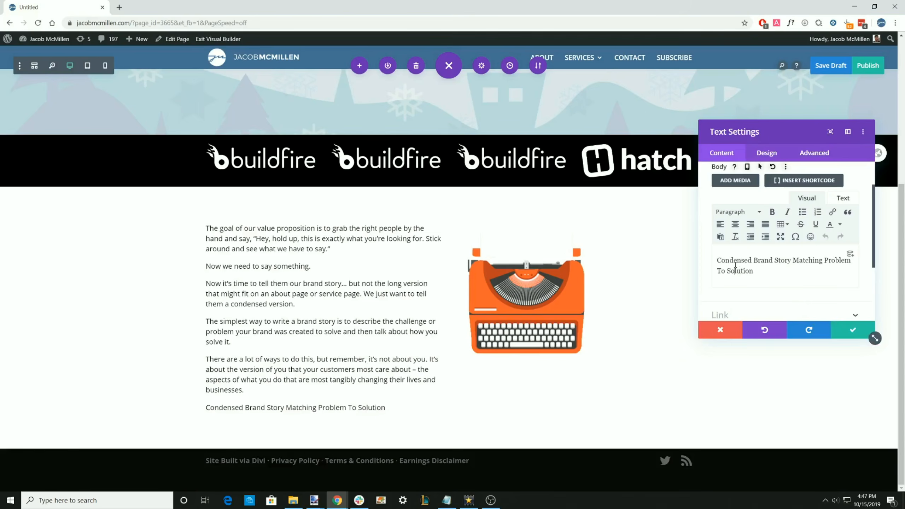
pyautogui.click(737, 212)
pyautogui.click(780, 265)
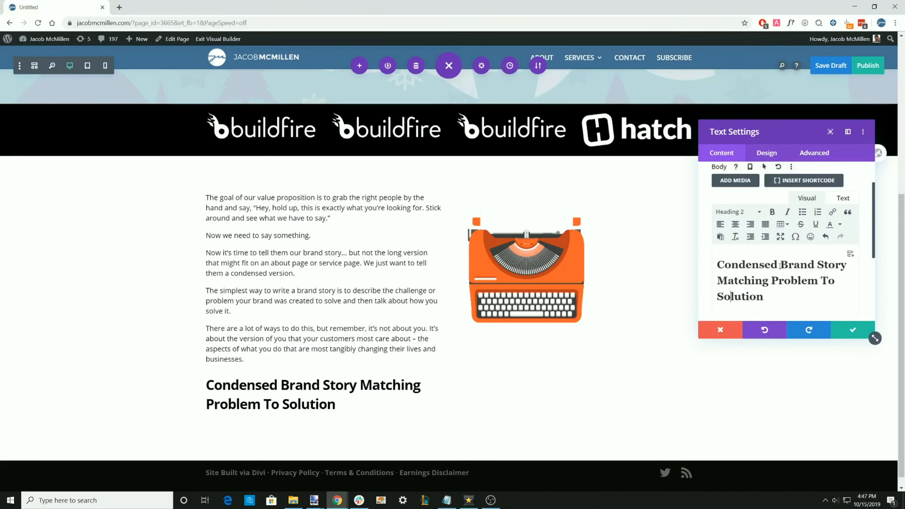
pyautogui.click(840, 339)
pyautogui.scroll(1, 296, 424)
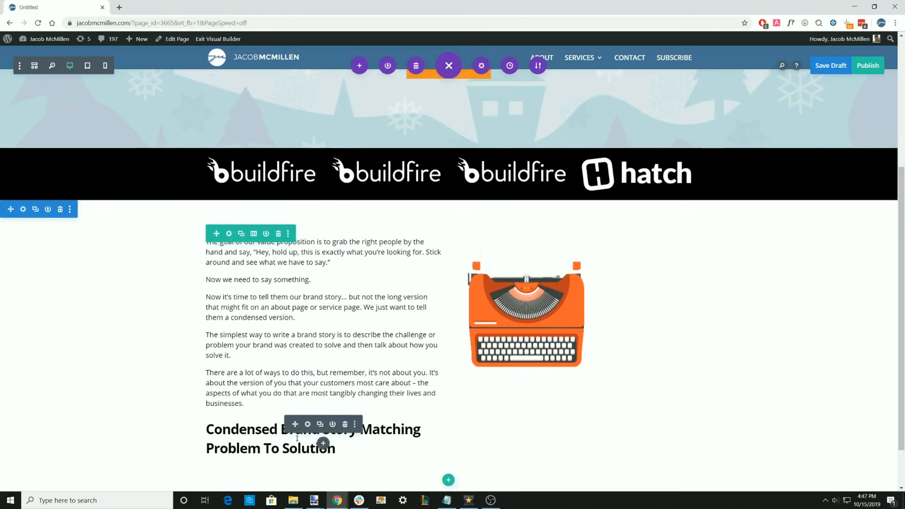
pyautogui.moveTo(294, 423); pyautogui.dragTo(290, 243)
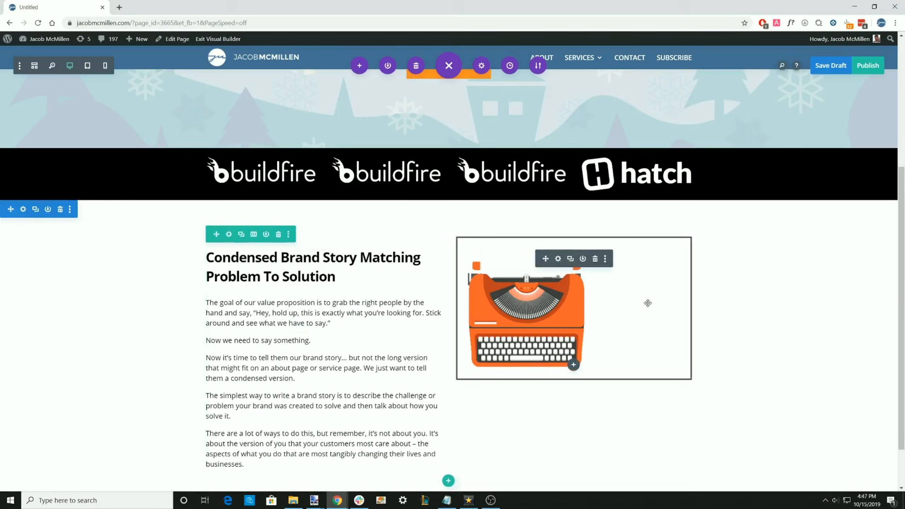
# Add a single-column row above the two-column brand-story row and move the heading module into it
pyautogui.scroll(-2, 559, 392)
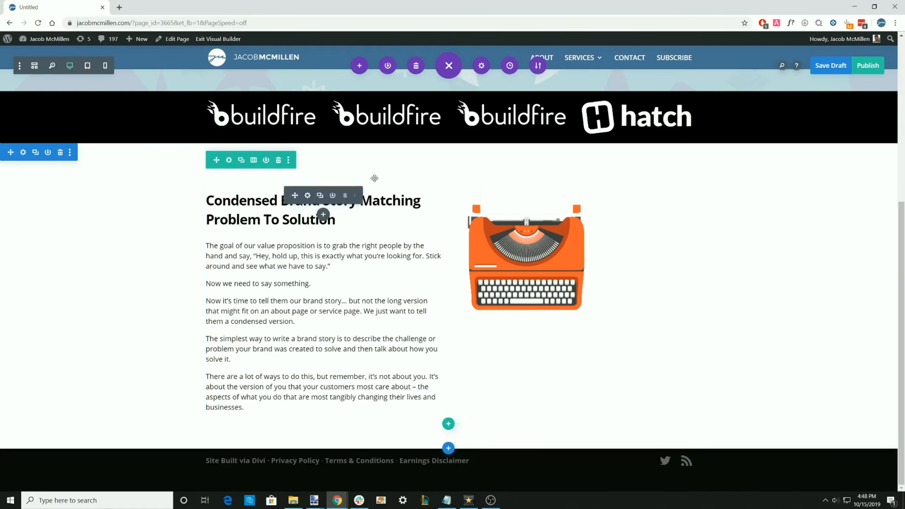
pyautogui.click(447, 423)
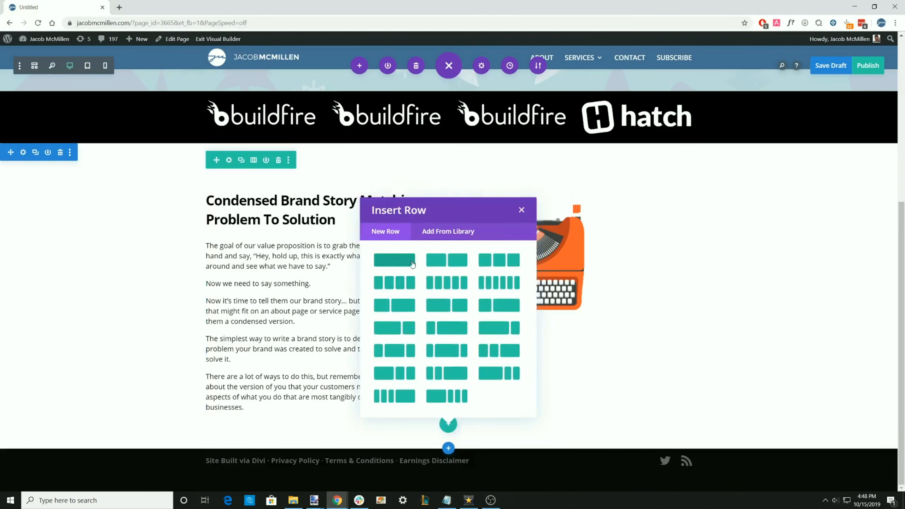
pyautogui.click(404, 262)
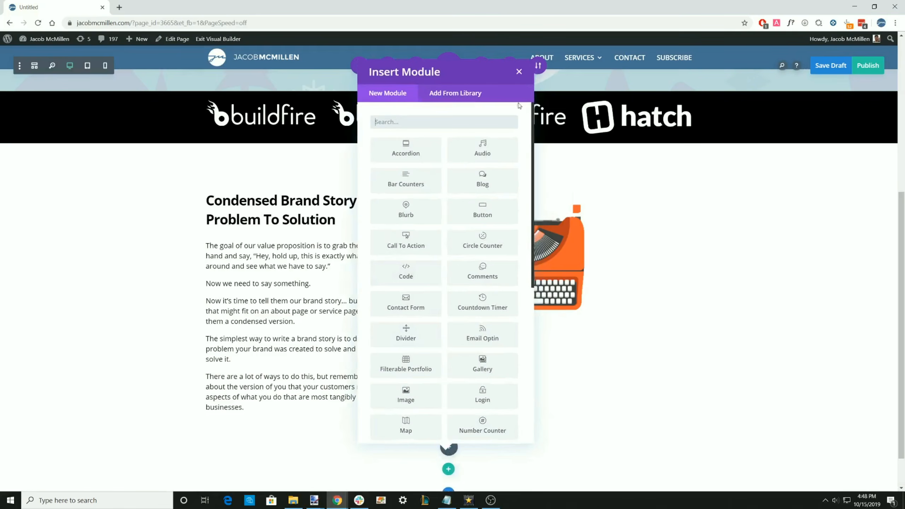
pyautogui.click(518, 72)
pyautogui.scroll(-1, 331, 376)
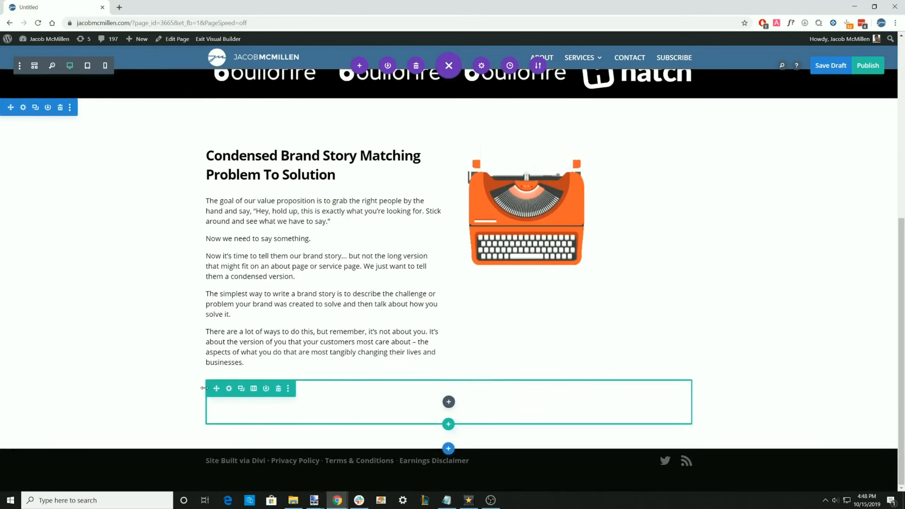
pyautogui.moveTo(214, 388); pyautogui.dragTo(260, 204)
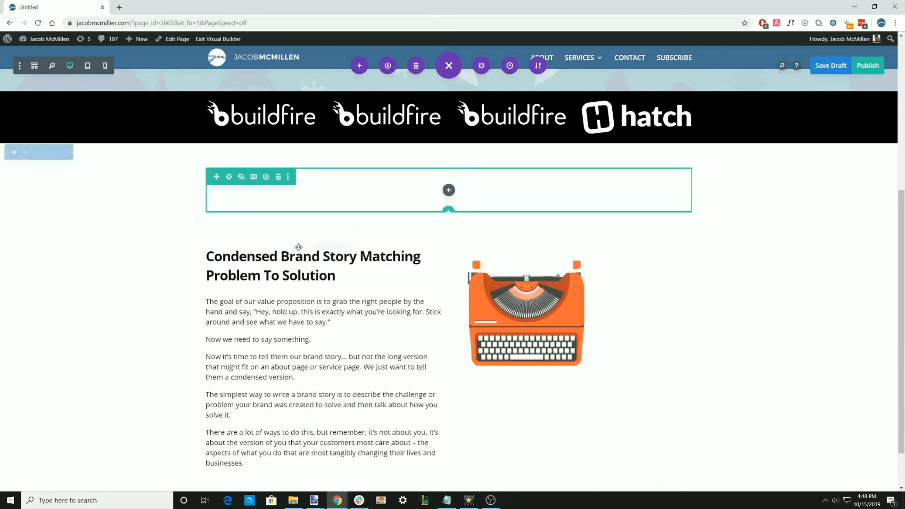
pyautogui.moveTo(295, 252); pyautogui.dragTo(460, 205)
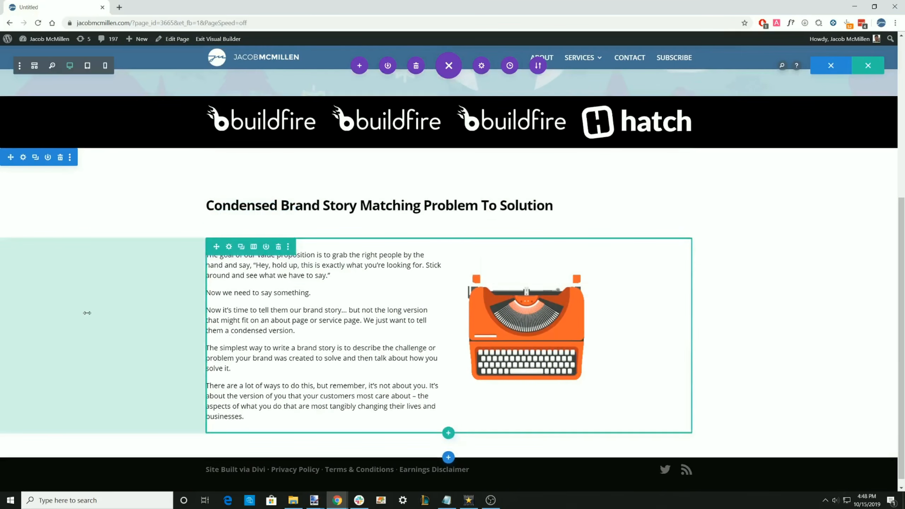
# Set the heading row's bottom margin and bottom padding to 9 px
pyautogui.scroll(-1, 133, 194)
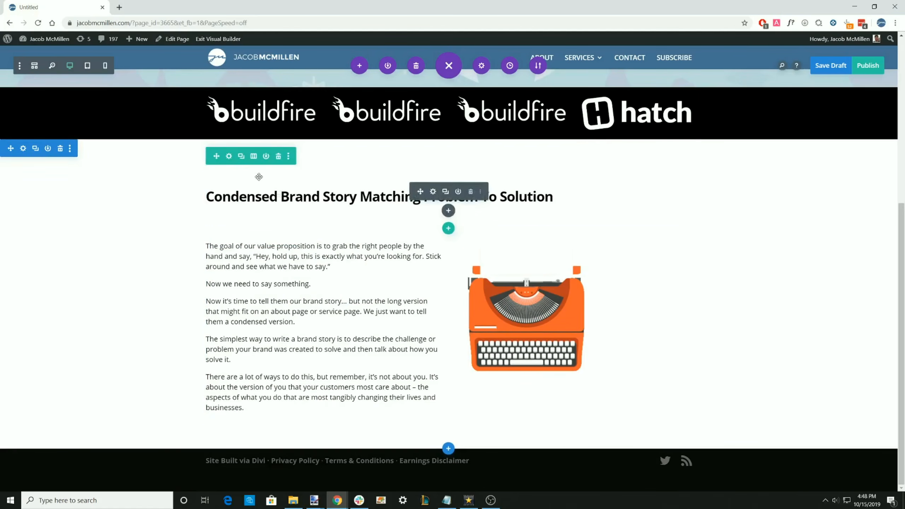
pyautogui.click(229, 156)
pyautogui.click(767, 154)
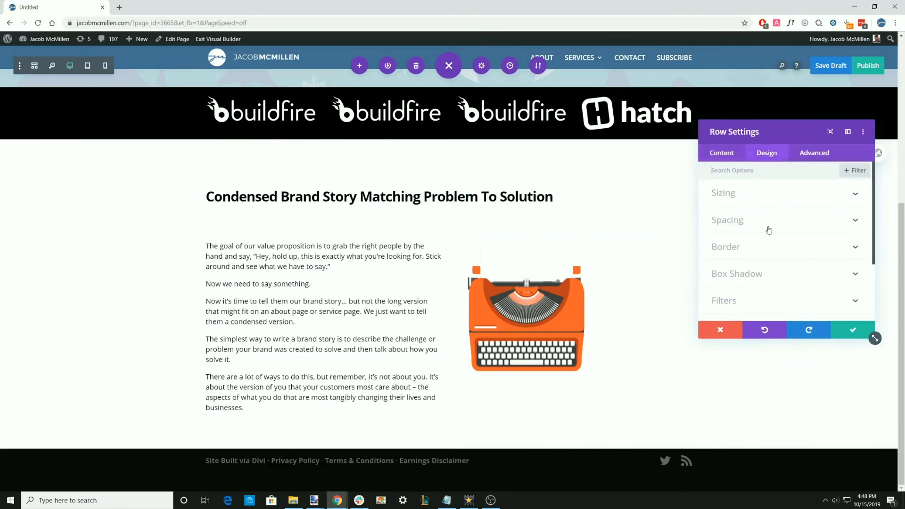
pyautogui.scroll(-3, 740, 291)
pyautogui.scroll(2, 749, 226)
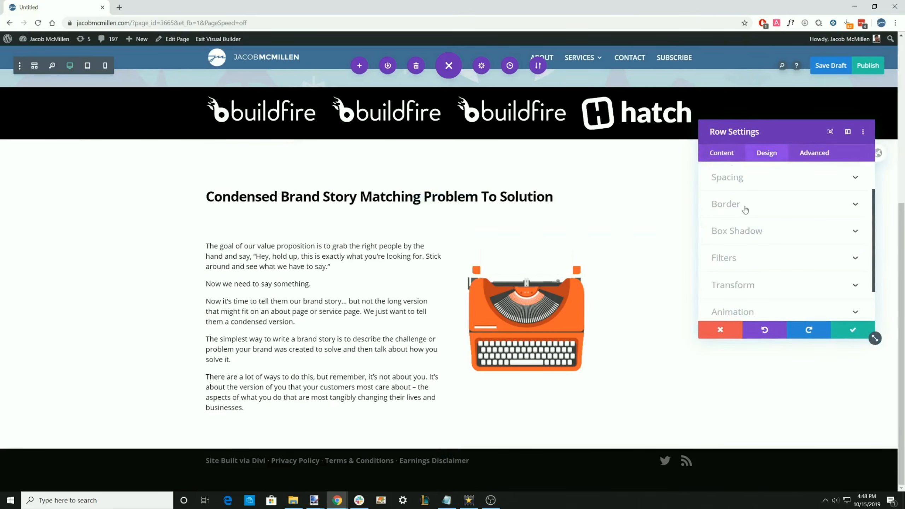
pyautogui.click(739, 183)
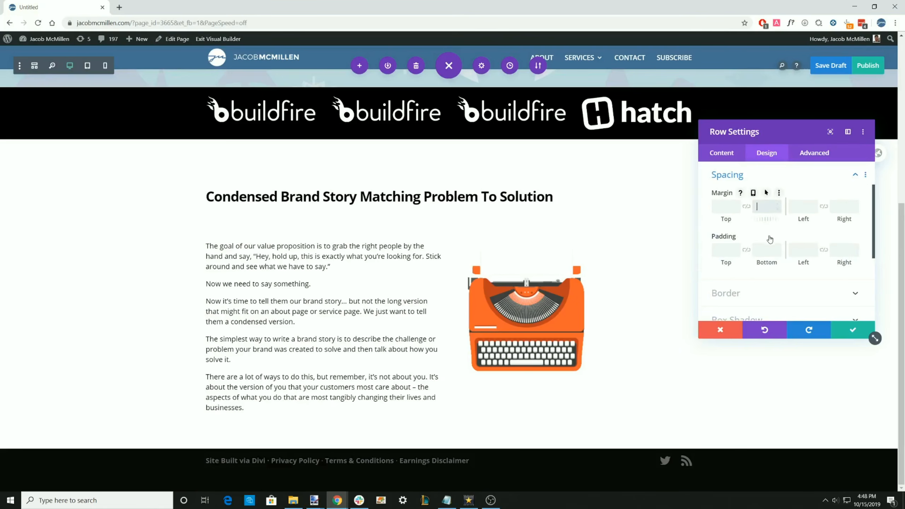
pyautogui.write('9')
pyautogui.click(762, 250)
pyautogui.write('9')
pyautogui.click(794, 282)
# Change the heading row's bottom padding and bottom margin to 0 and save the row settings
pyautogui.doubleClick(762, 251)
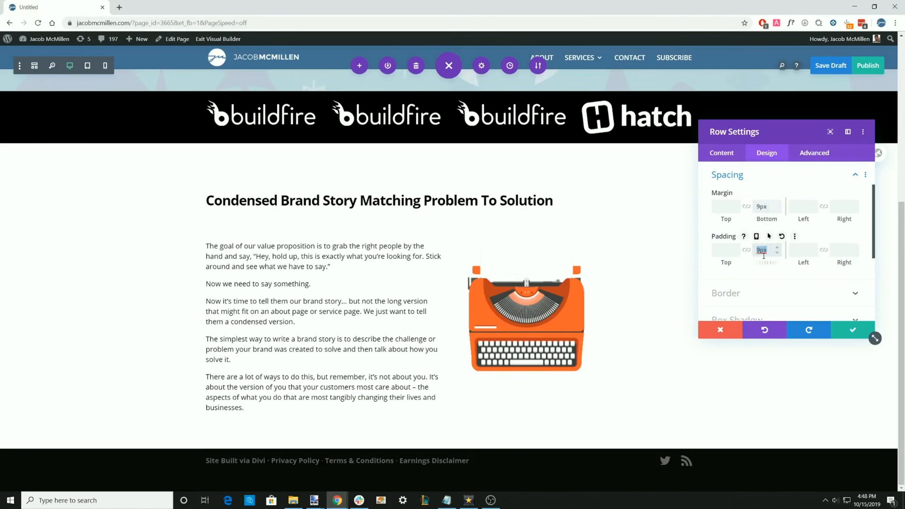
pyautogui.write('0')
pyautogui.doubleClick(762, 207)
pyautogui.write('0')
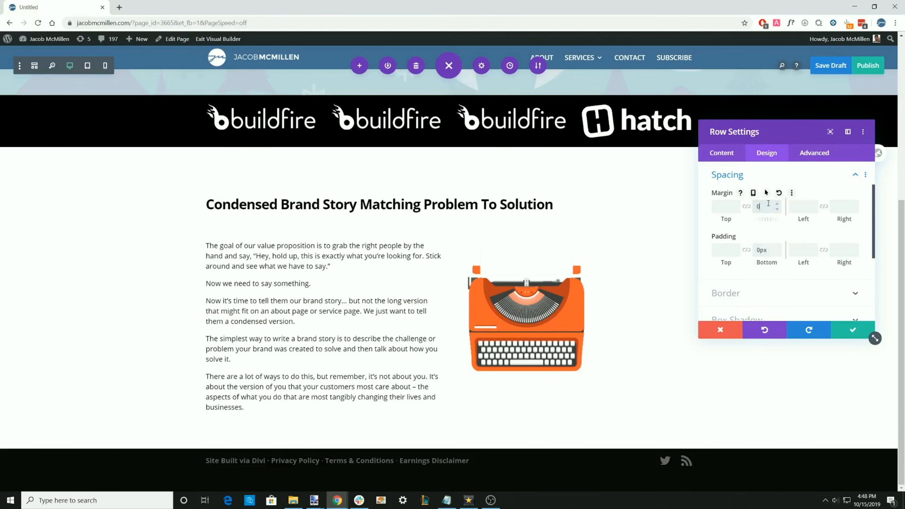
pyautogui.click(851, 332)
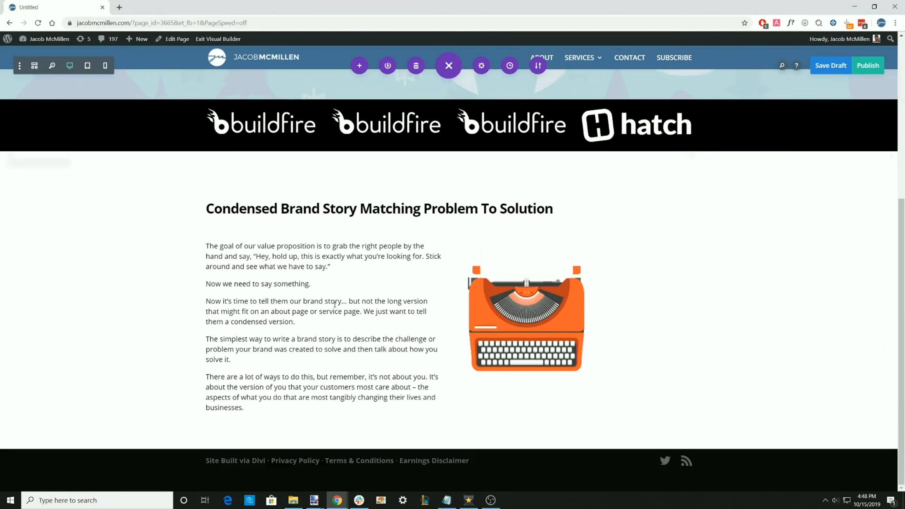
# Set the top padding of the two-column brand-story row to 10 px and save the row settings
pyautogui.click(233, 242)
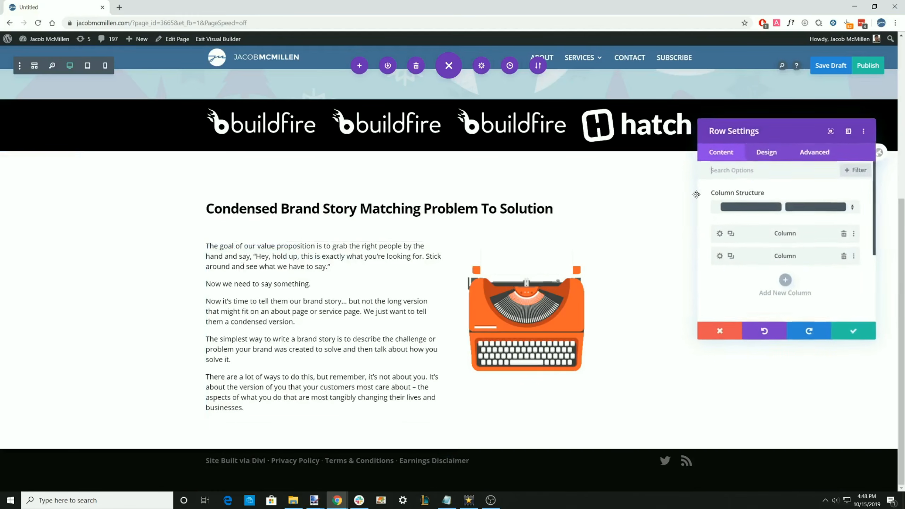
pyautogui.click(766, 153)
pyautogui.click(740, 218)
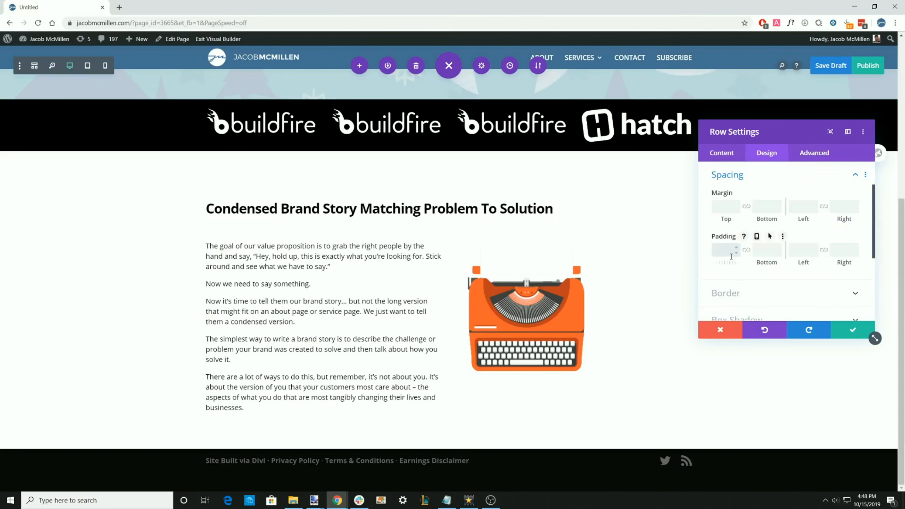
pyautogui.hotkey('ctrl', 's')
pyautogui.write('px')
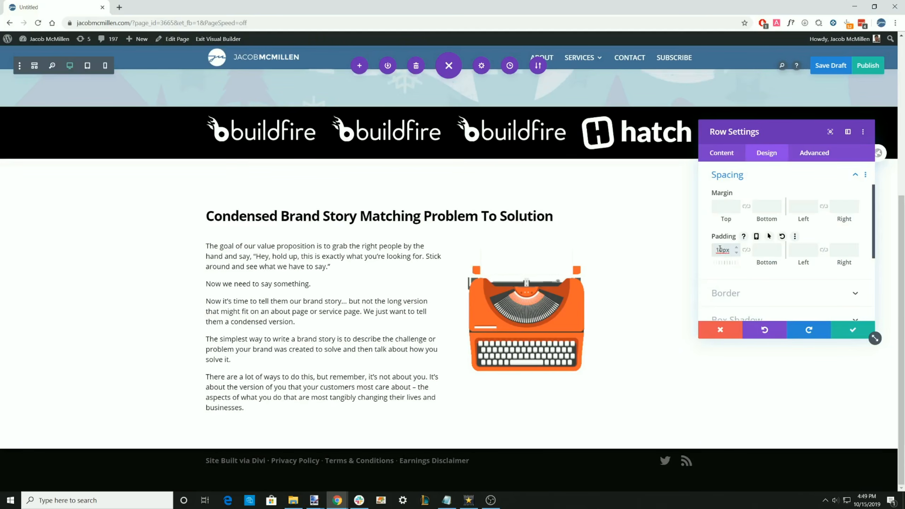
pyautogui.click(852, 330)
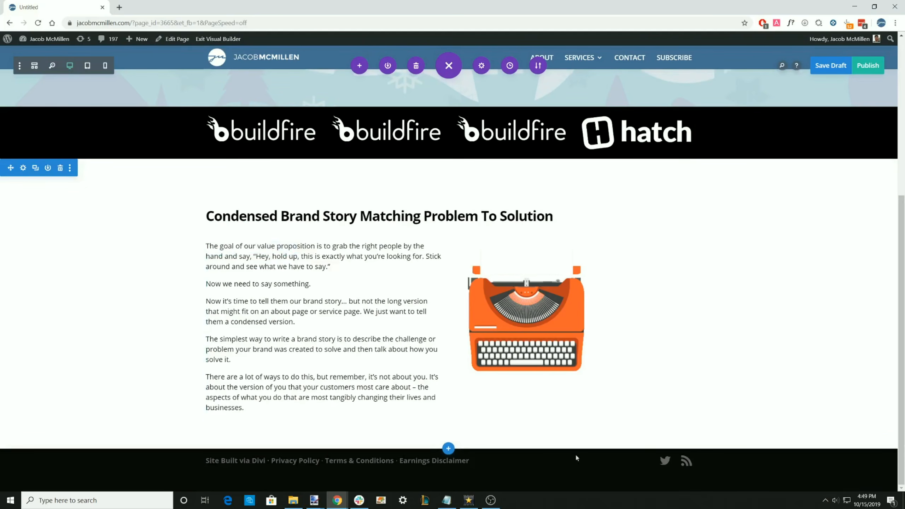
# Insert the saved Orange Button module from the library below the brand-story paragraphs
pyautogui.click(323, 396)
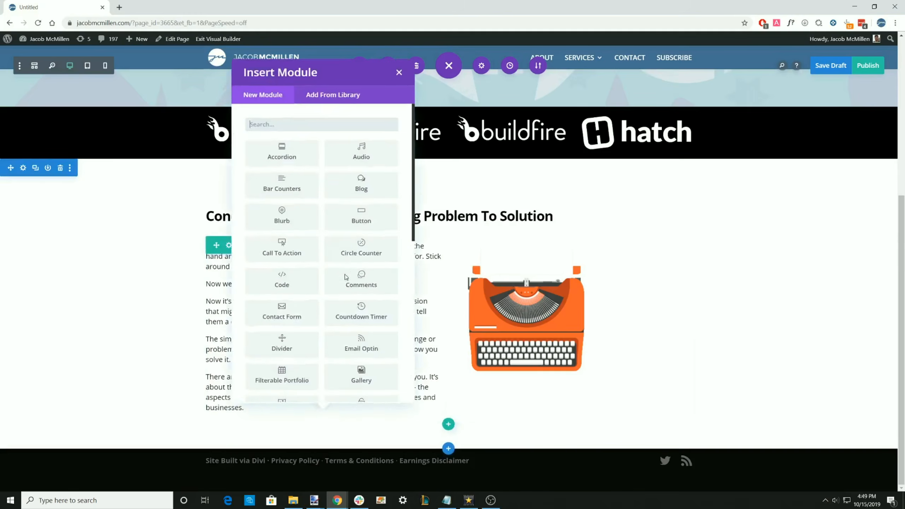
pyautogui.scroll(-5, 345, 277)
pyautogui.click(316, 95)
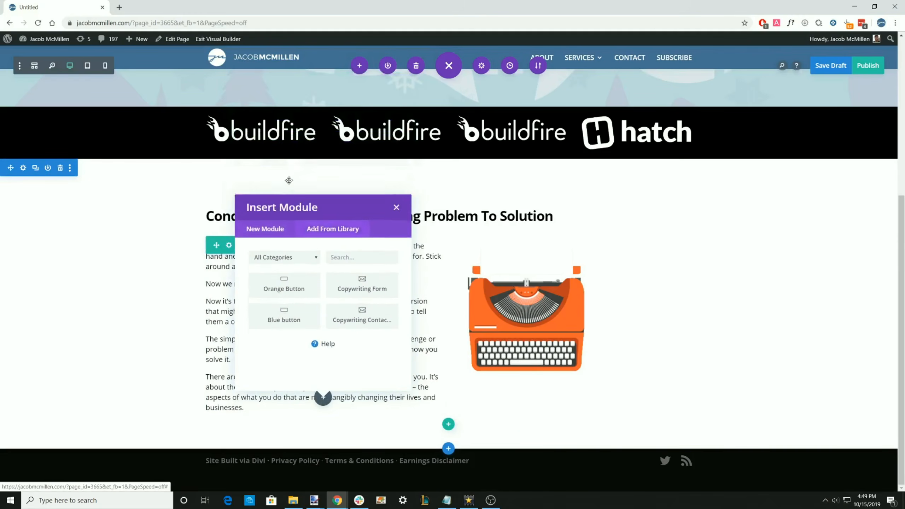
pyautogui.click(285, 287)
pyautogui.scroll(-1, 319, 392)
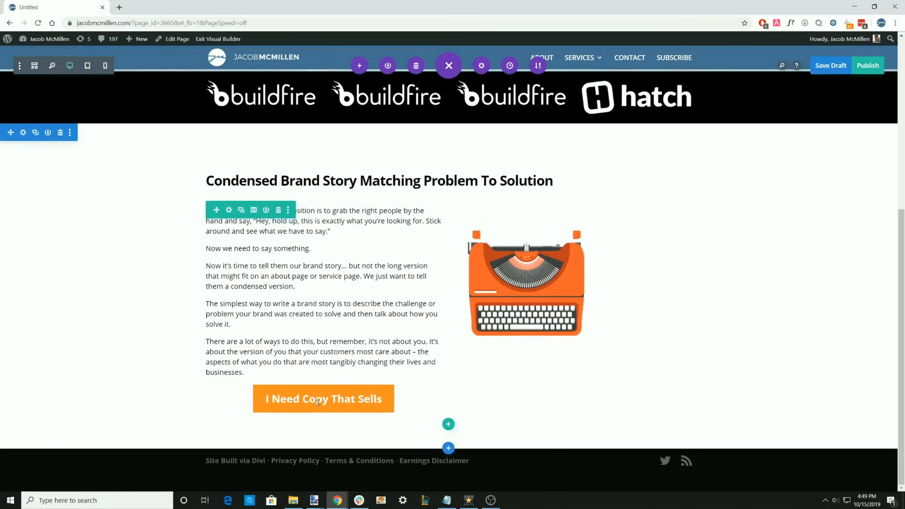
# Align the "I Need Copy That Sells" button to the left of its column
pyautogui.click(307, 389)
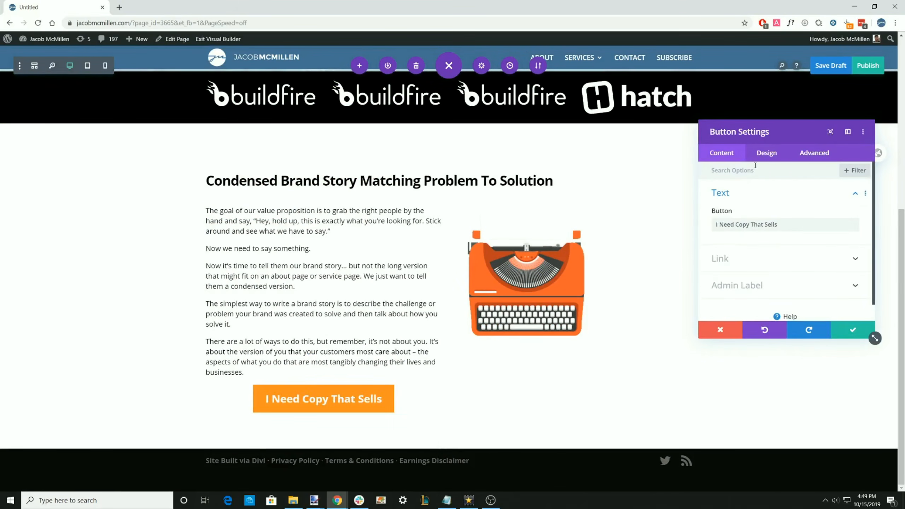
pyautogui.click(765, 155)
pyautogui.click(739, 194)
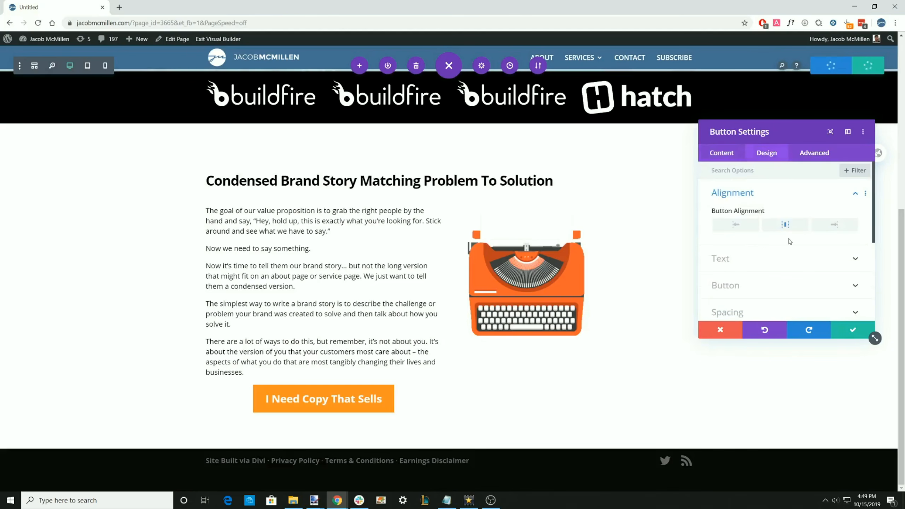
pyautogui.click(736, 225)
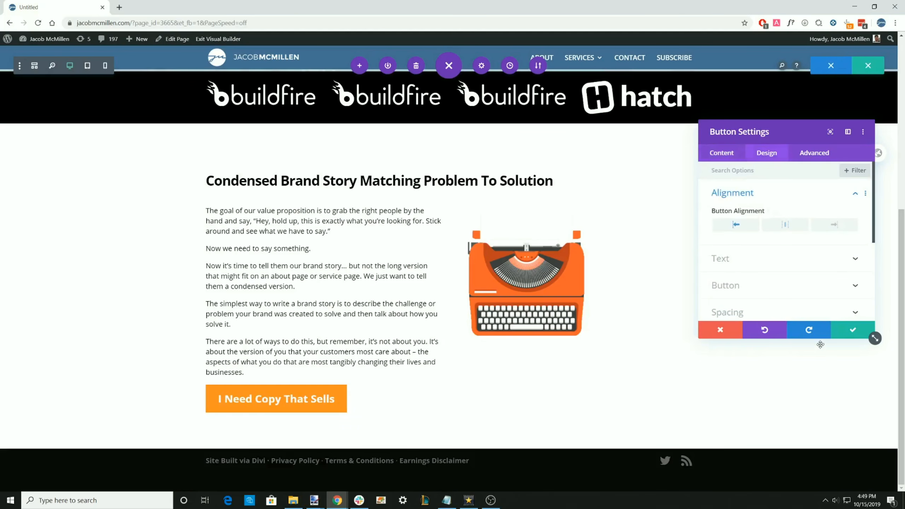
# Set the brand-story button's top margin to 40 px and save the button settings
pyautogui.click(754, 314)
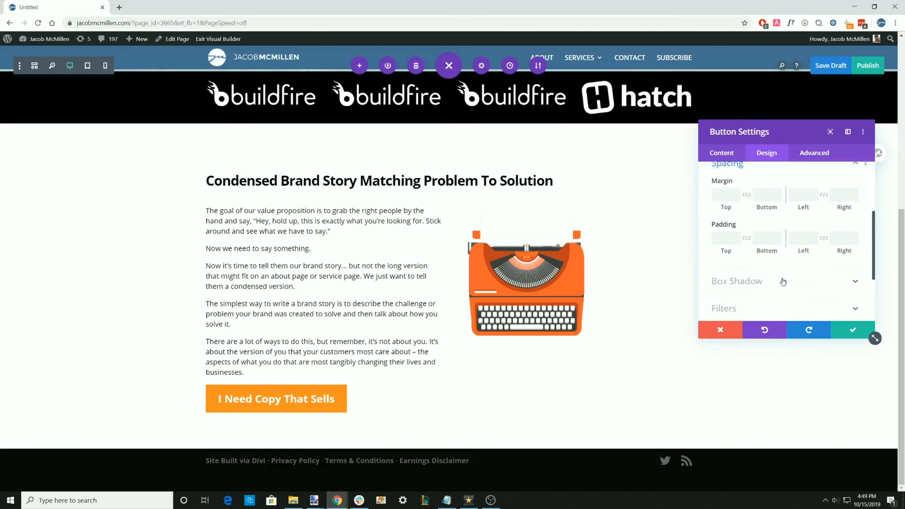
pyautogui.click(724, 207)
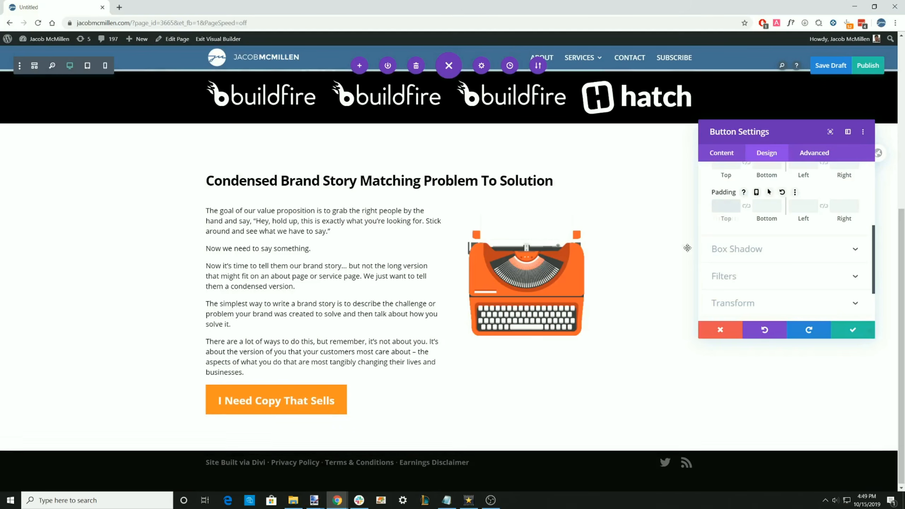
pyautogui.scroll(2, 712, 207)
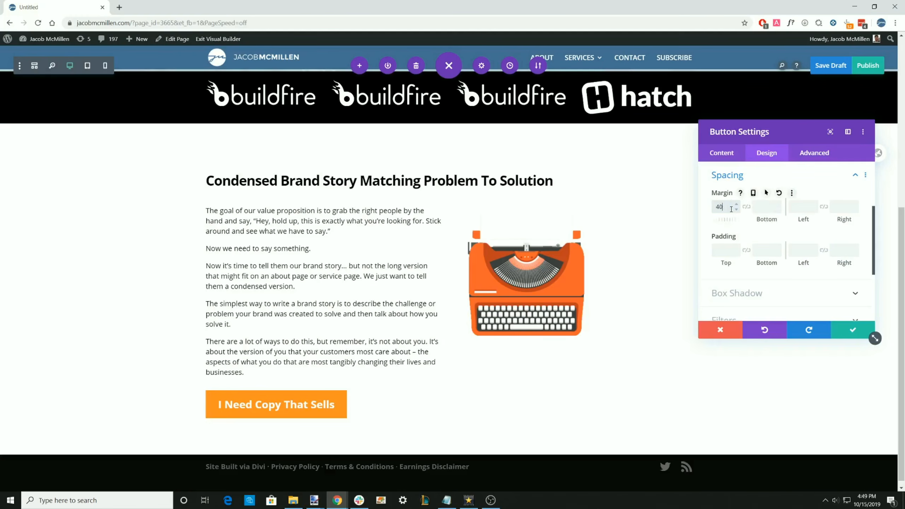
pyautogui.click(852, 330)
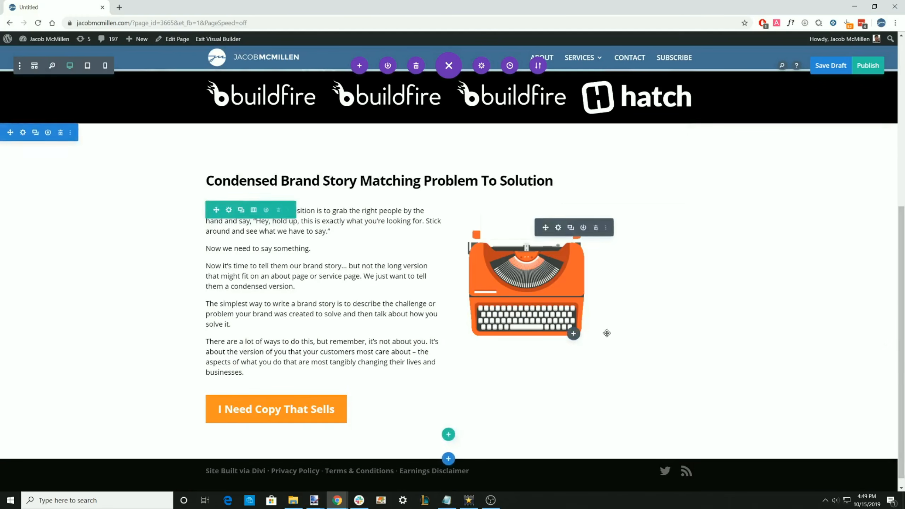
pyautogui.scroll(5, 323, 312)
pyautogui.moveTo(433, 156)
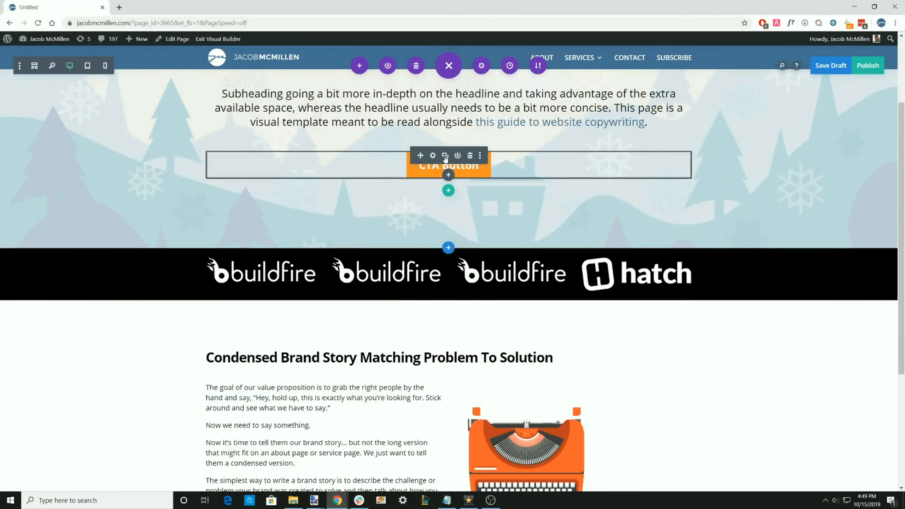
pyautogui.click(445, 156)
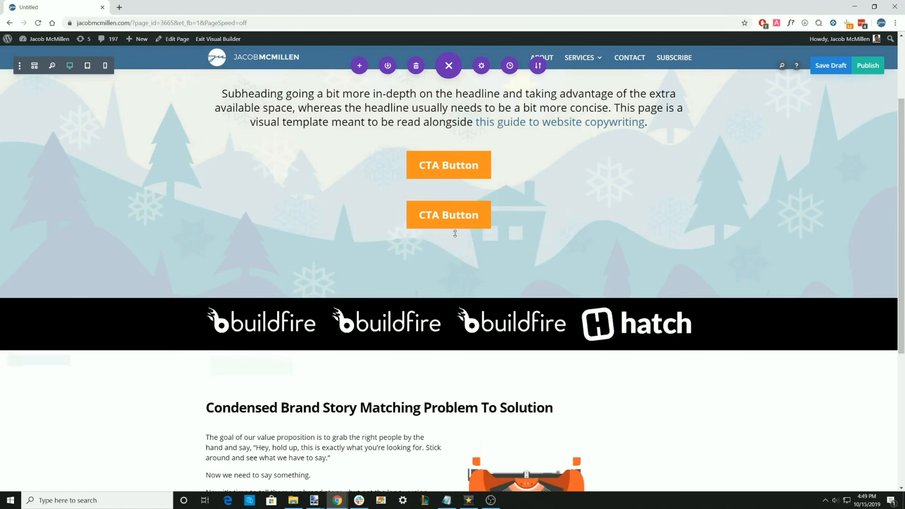
pyautogui.click(470, 206)
pyautogui.scroll(3, 498, 249)
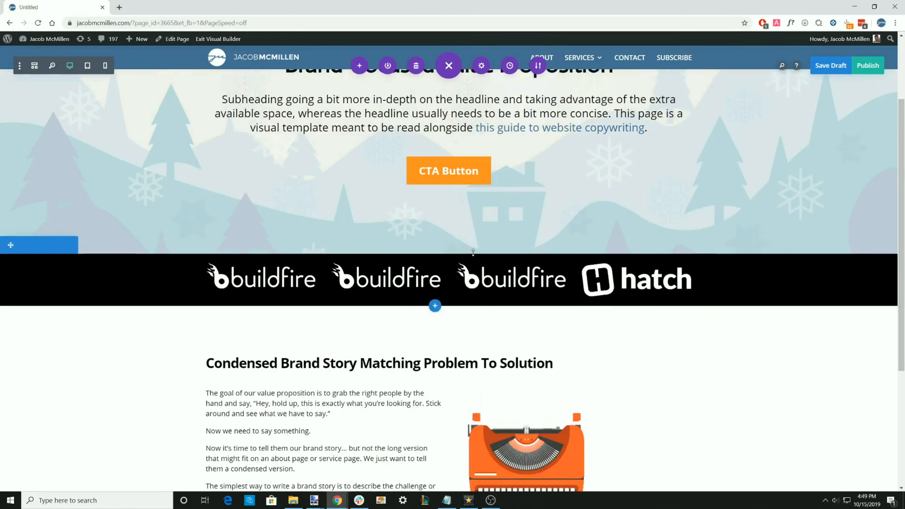
# Add a new regular section with an empty two-column row below the brand-story section
pyautogui.scroll(-9, 491, 268)
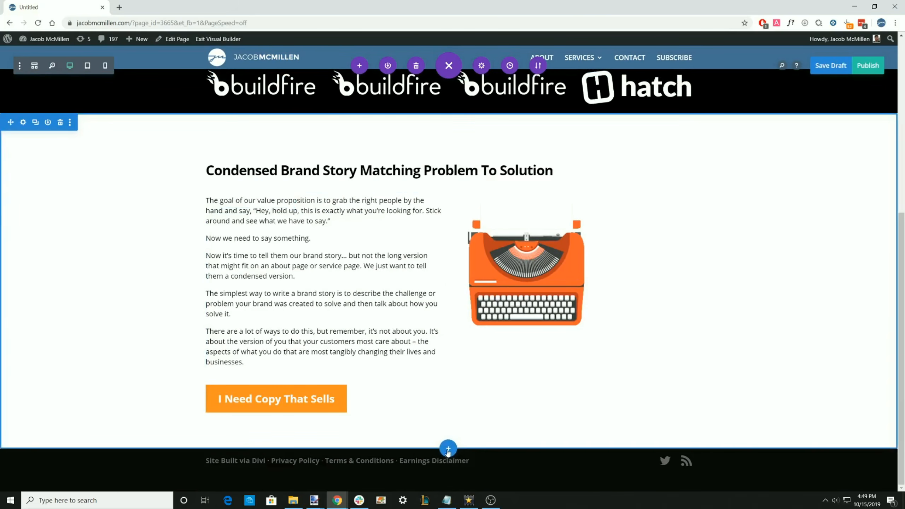
pyautogui.click(448, 449)
pyautogui.click(389, 420)
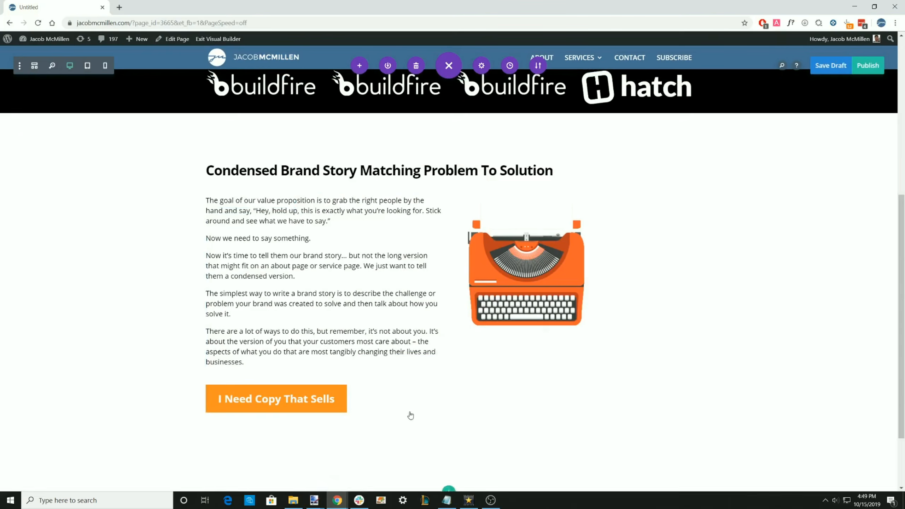
pyautogui.click(438, 319)
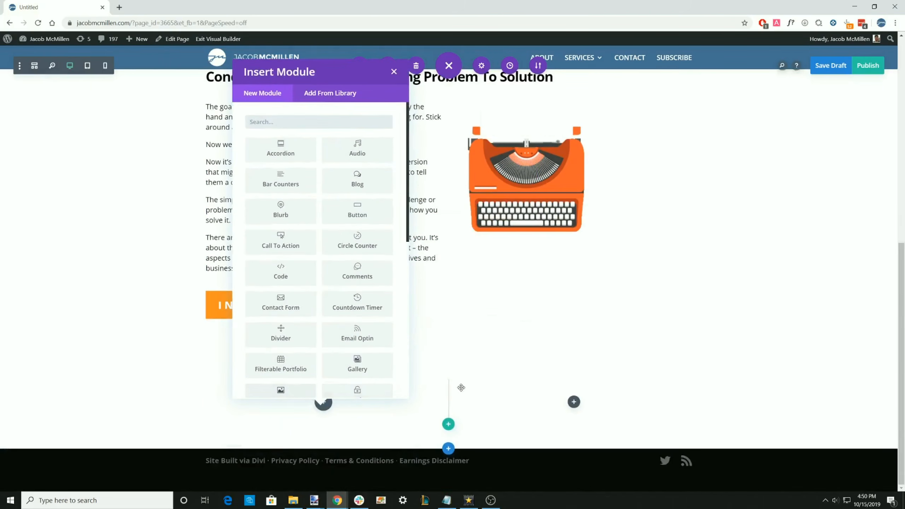
pyautogui.click(682, 298)
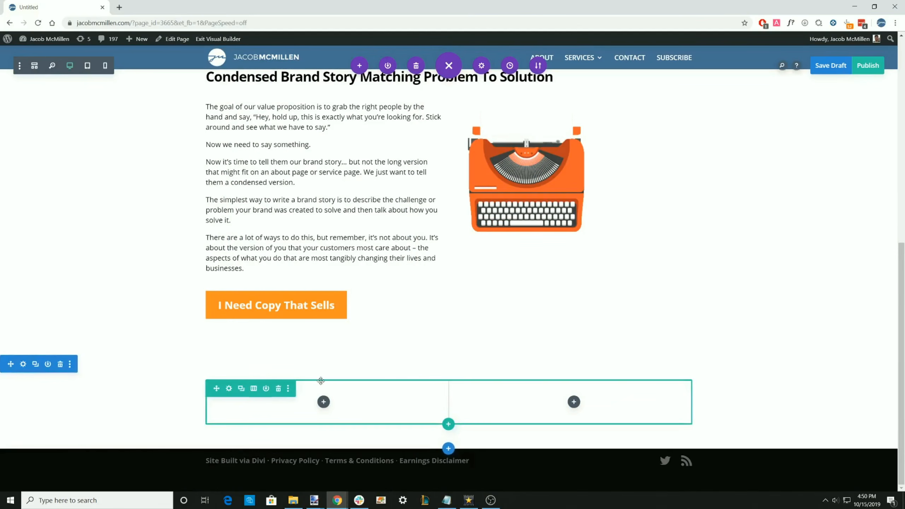
pyautogui.click(24, 364)
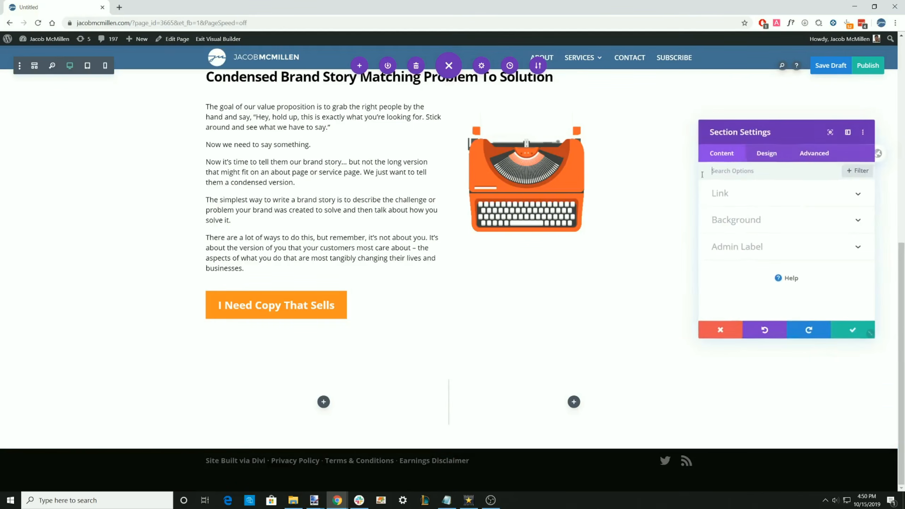
pyautogui.click(761, 220)
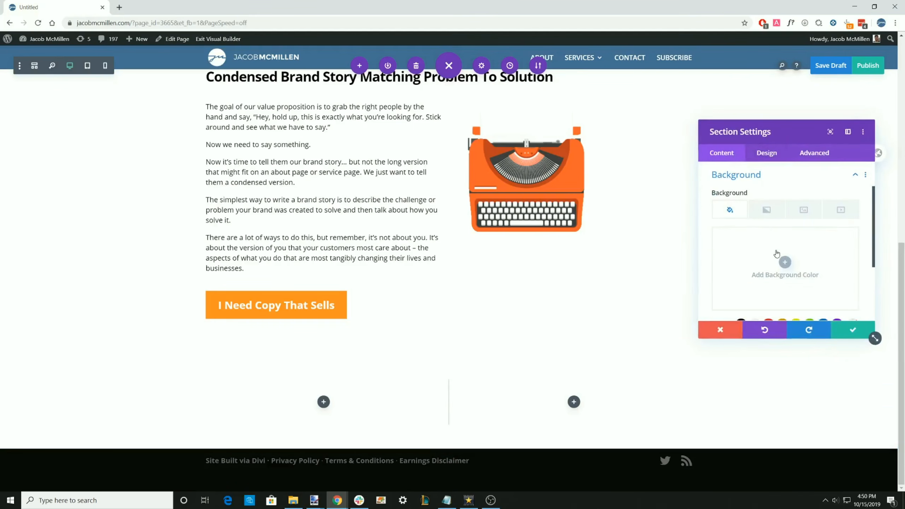
pyautogui.scroll(-3, 772, 261)
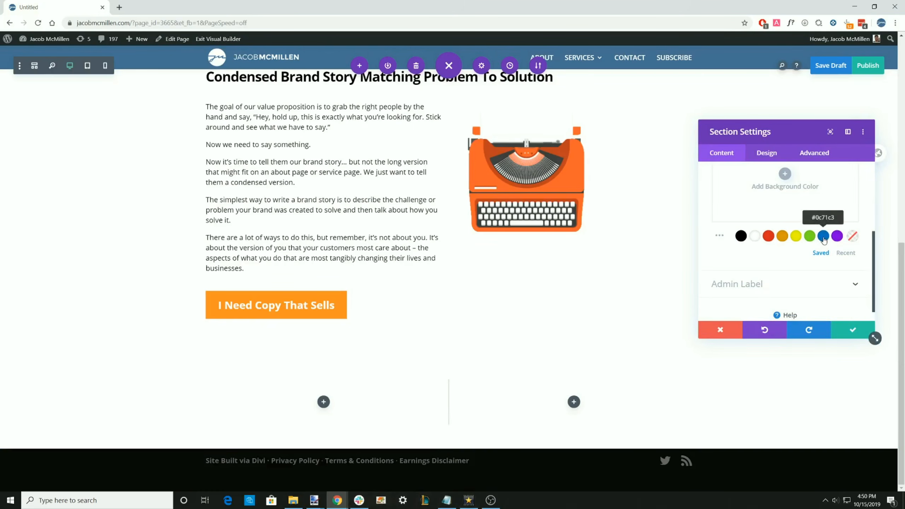
pyautogui.click(720, 330)
pyautogui.scroll(10, 452, 249)
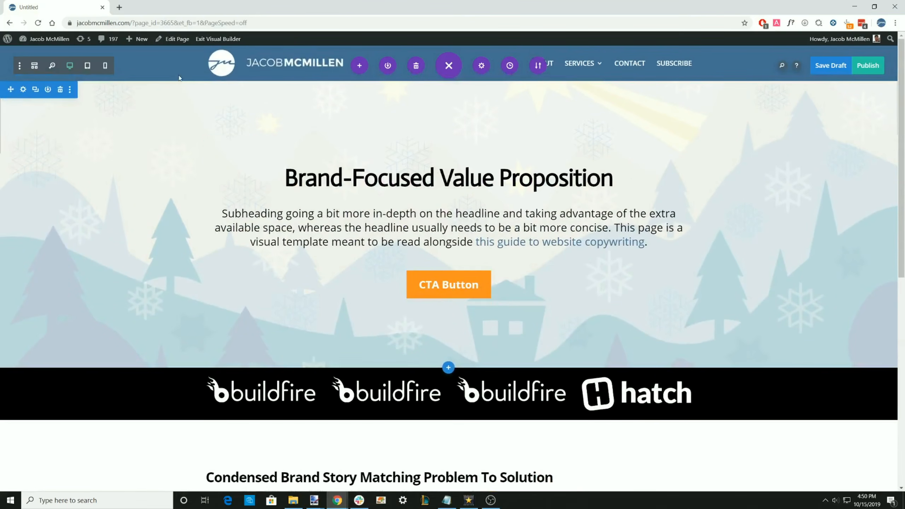
pyautogui.scroll(-8, 179, 213)
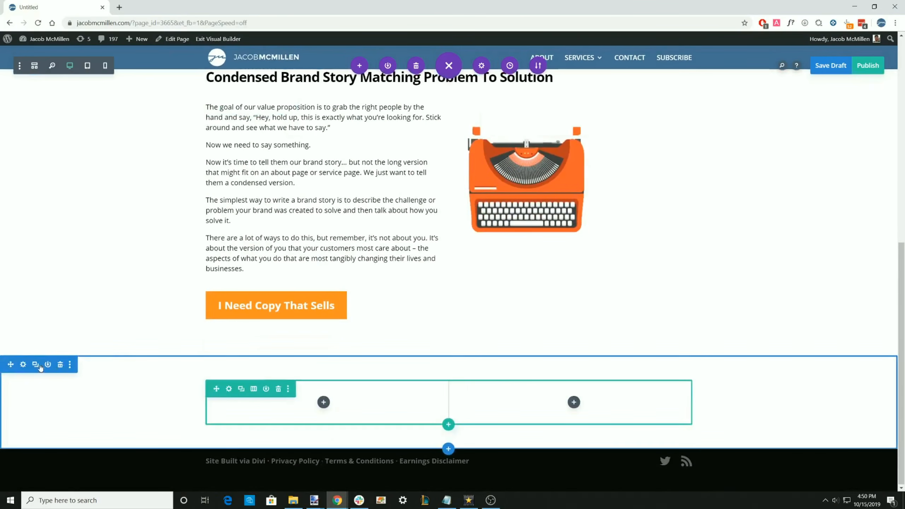
# Set the new section's background color to #446e96 and save the section settings
pyautogui.click(23, 364)
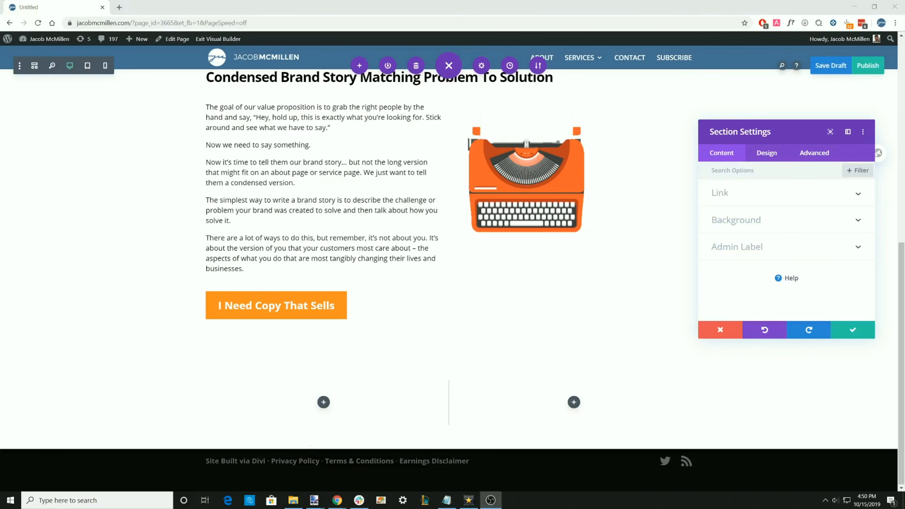
pyautogui.click(757, 220)
pyautogui.click(781, 259)
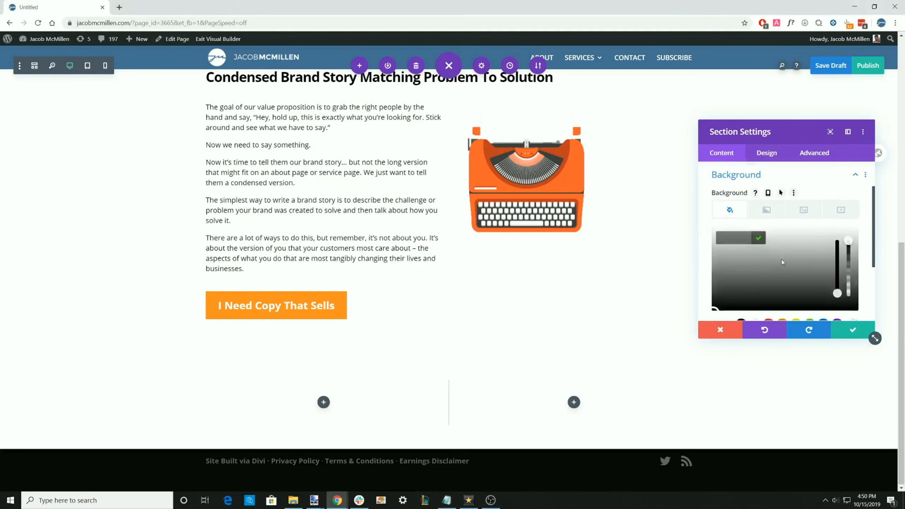
pyautogui.hotkey('ctrl', 'v')
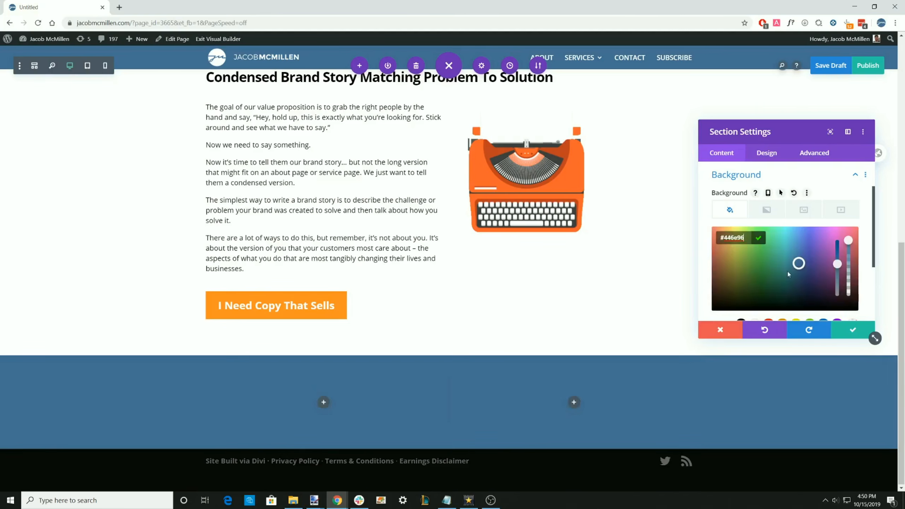
pyautogui.scroll(-3, 786, 270)
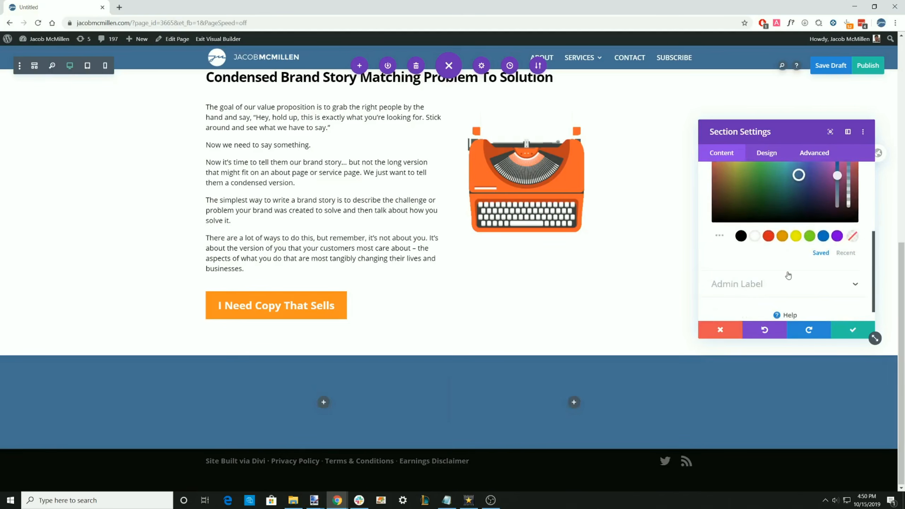
pyautogui.click(853, 330)
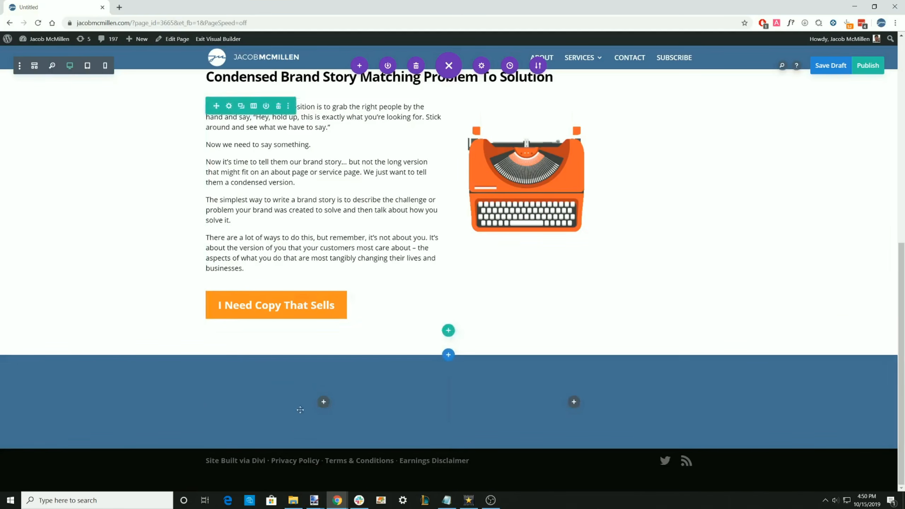
# Insert a Text module in the first column of the blue section
pyautogui.click(323, 401)
pyautogui.scroll(-5, 361, 374)
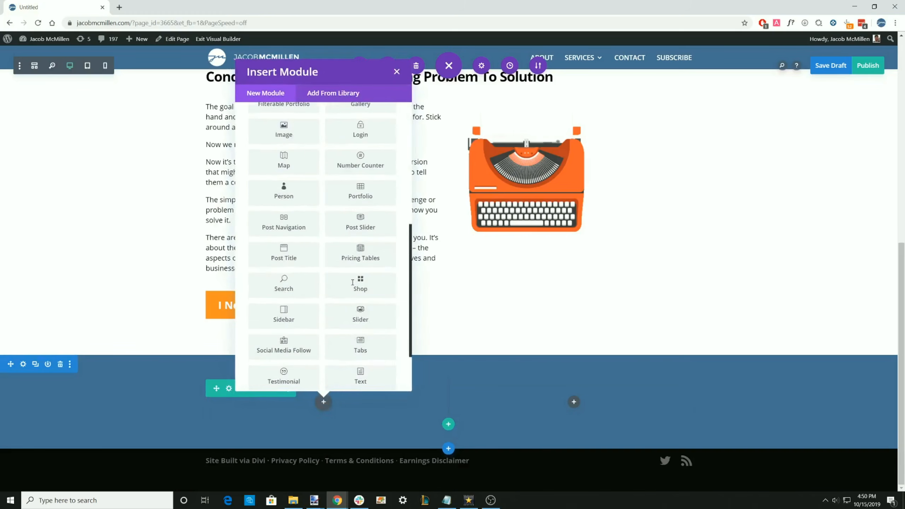
pyautogui.scroll(-2, 362, 349)
pyautogui.click(360, 308)
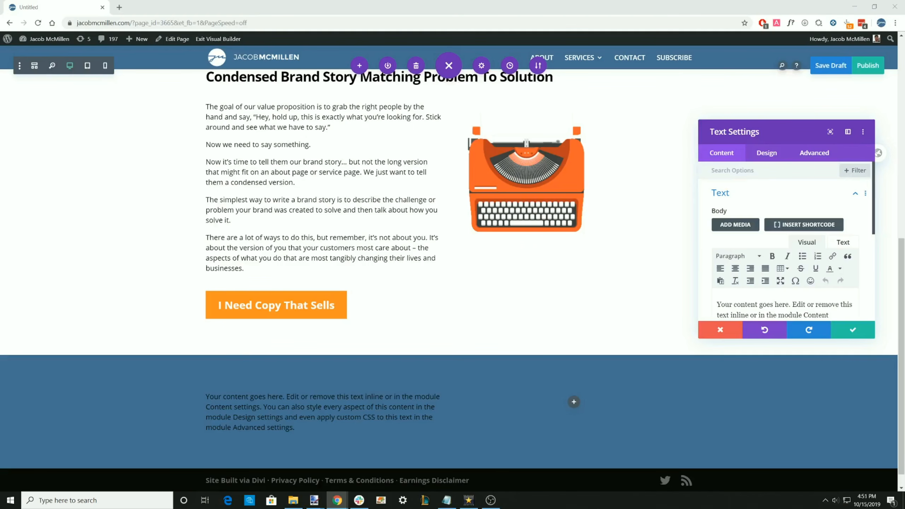
# Replace the placeholder text with the testimonial headed "Hardest-hitting line from testimonial below", including the quote paragraph and client attribution line
pyautogui.scroll(-3, 788, 277)
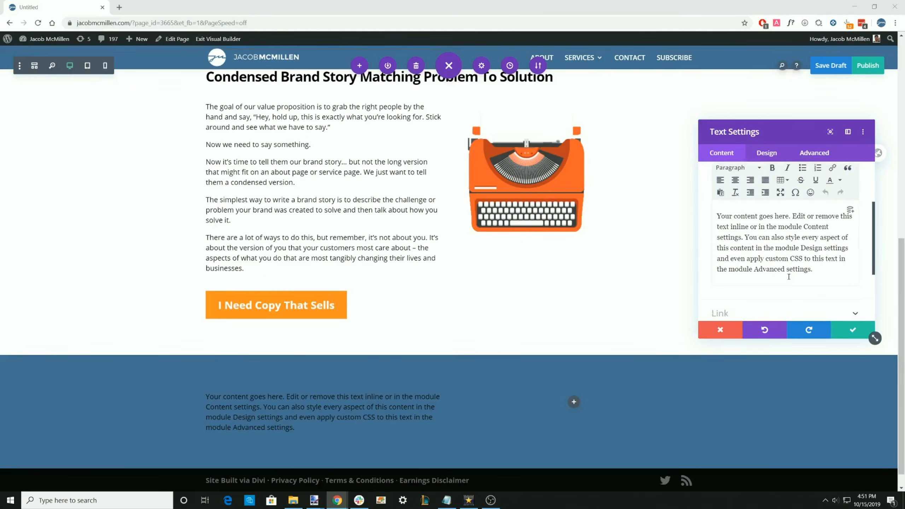
pyautogui.hotkey('ctrl', 'a')
pyautogui.write('"Hardest-hitting line from testimonial below" "Testimonial perfectly complimenting your brand story and describing how you solved the challenge for a real client and how great it was working with you."')
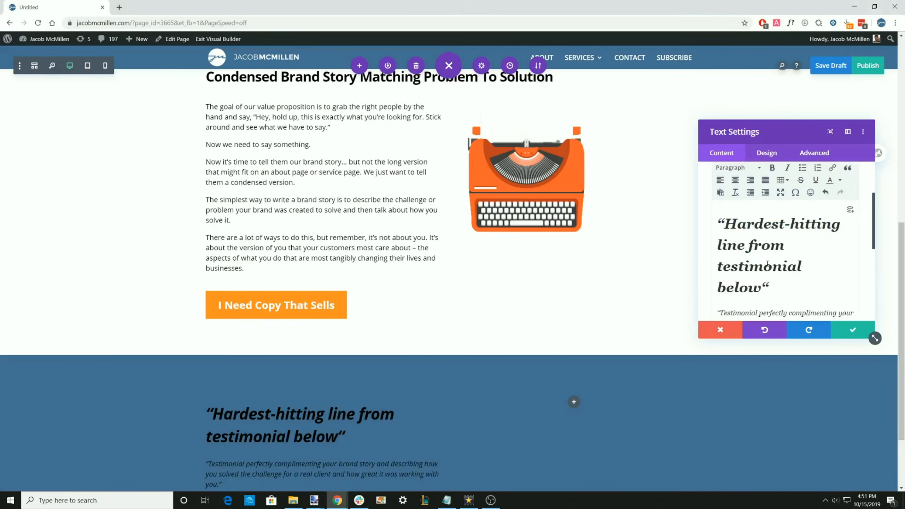
pyautogui.scroll(-3, 766, 255)
pyautogui.scroll(-3, 510, 375)
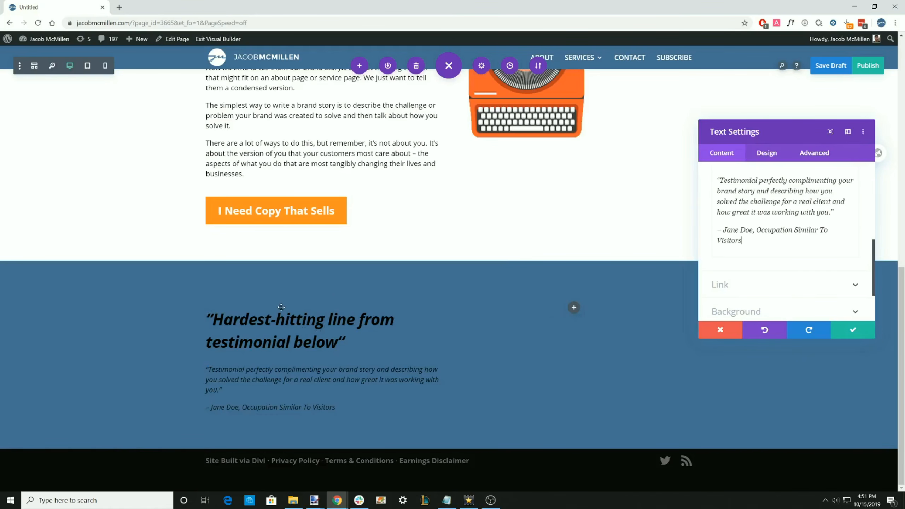
# Set the testimonial module's body text color to white (#ffffff)
pyautogui.scroll(5, 797, 195)
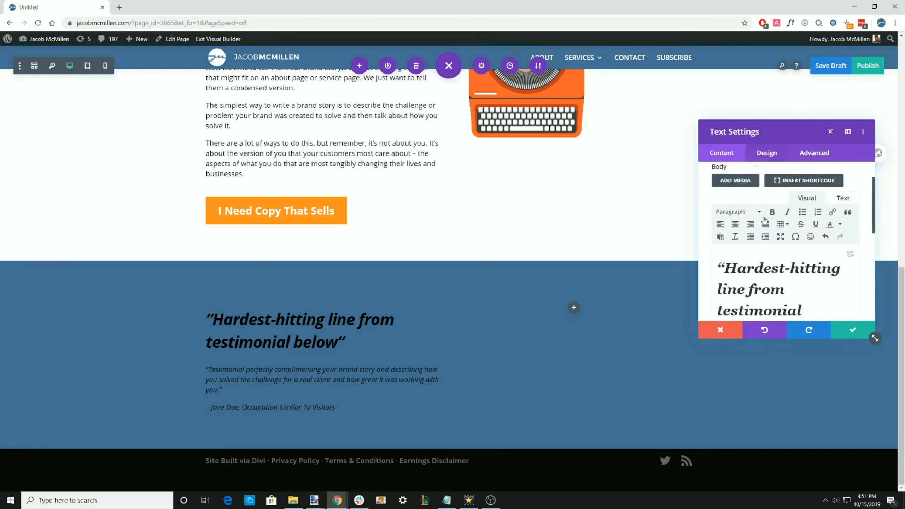
pyautogui.click(773, 156)
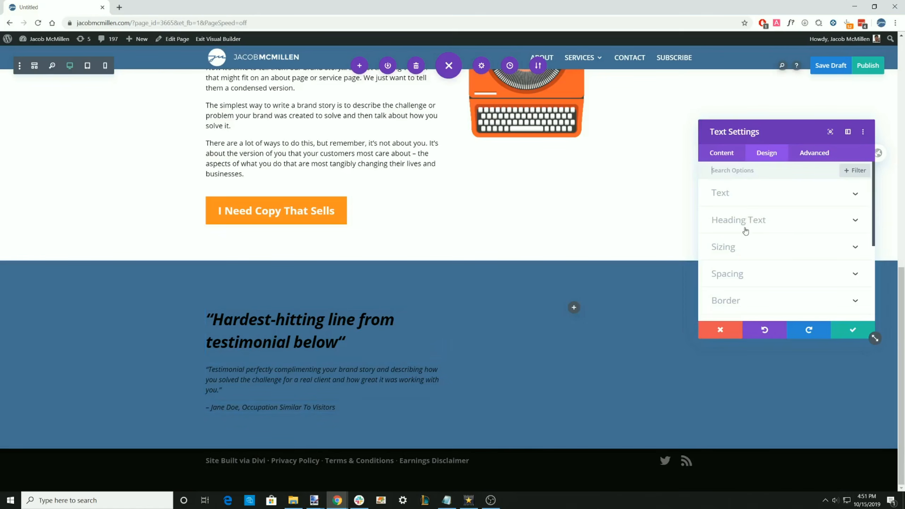
pyautogui.click(740, 198)
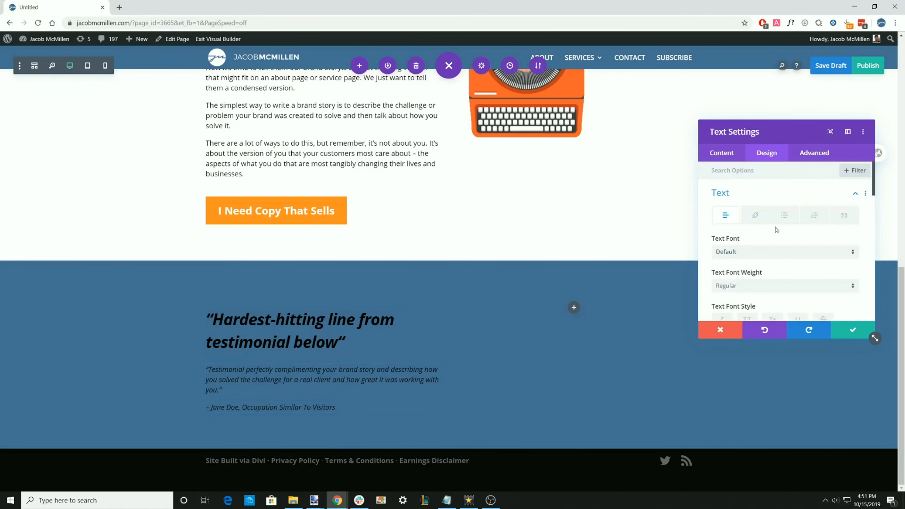
pyautogui.scroll(-3, 755, 221)
pyautogui.click(756, 228)
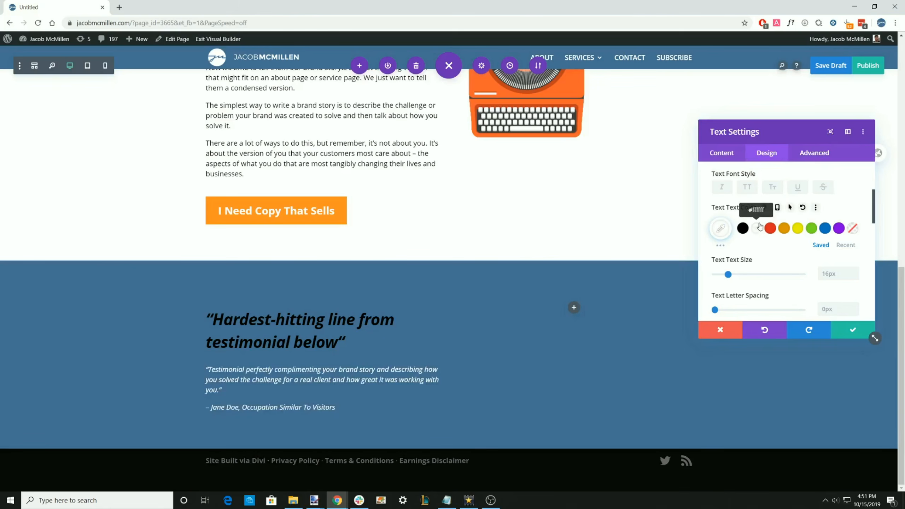
pyautogui.scroll(3, 776, 228)
pyautogui.scroll(-2, 760, 210)
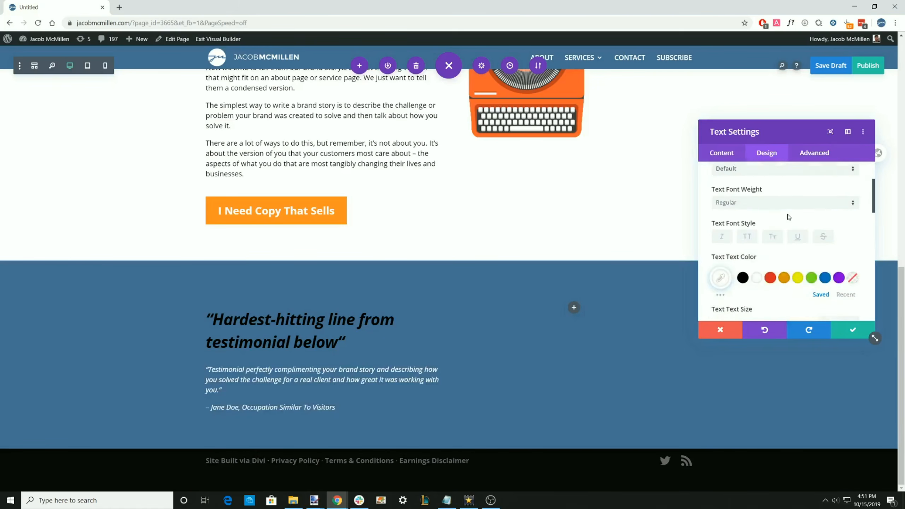
pyautogui.scroll(2, 785, 214)
pyautogui.click(816, 200)
pyautogui.scroll(-3, 758, 196)
pyautogui.scroll(3, 758, 206)
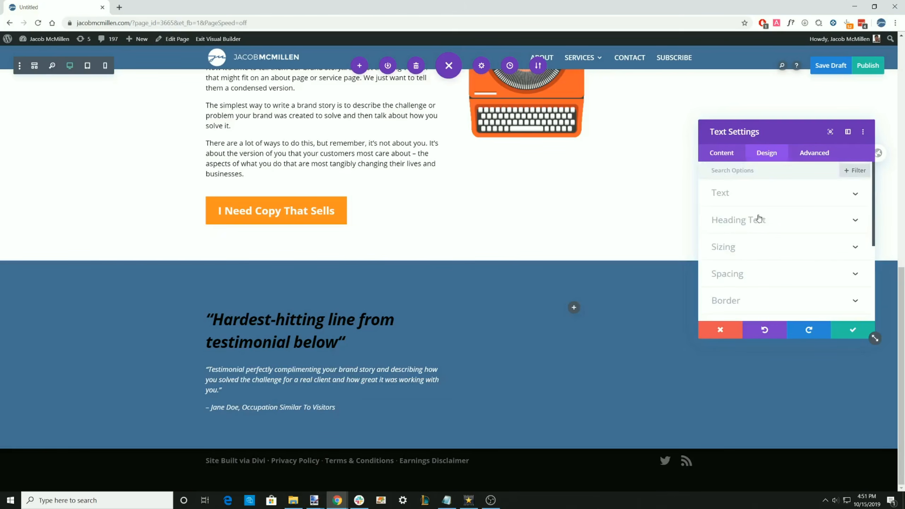
# Set the testimonial module's heading text color to white
pyautogui.click(758, 228)
pyautogui.scroll(-3, 757, 239)
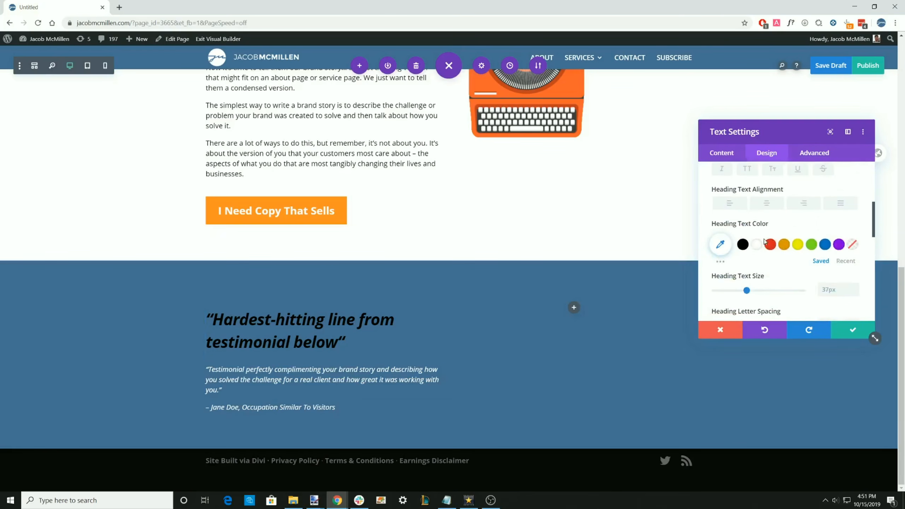
pyautogui.click(756, 247)
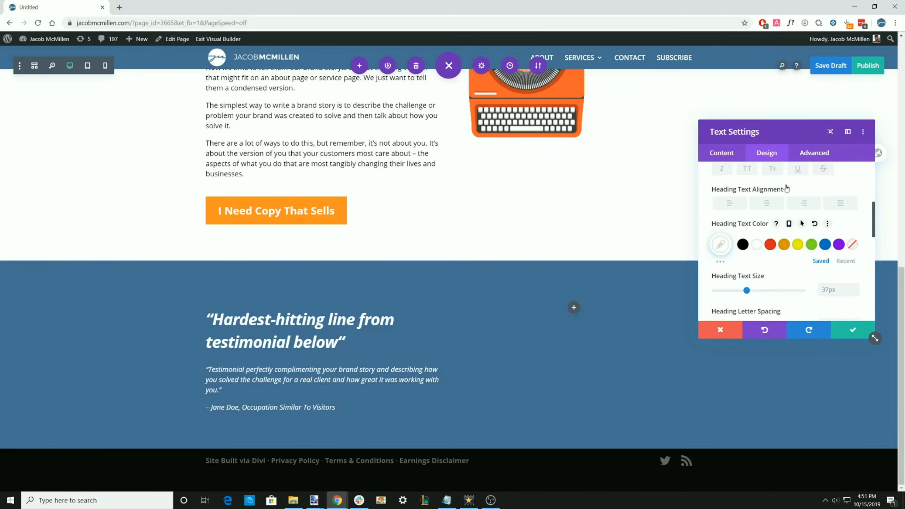
# Review the testimonial's content formatting and design options, and save the text module settings
pyautogui.click(723, 153)
pyautogui.click(739, 198)
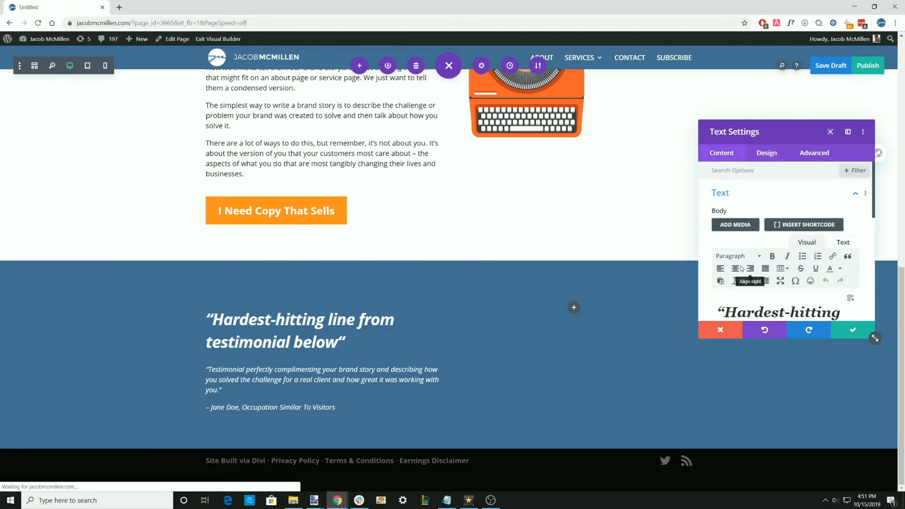
pyautogui.scroll(-3, 765, 231)
pyautogui.moveTo(754, 201); pyautogui.dragTo(797, 292)
pyautogui.scroll(3, 797, 292)
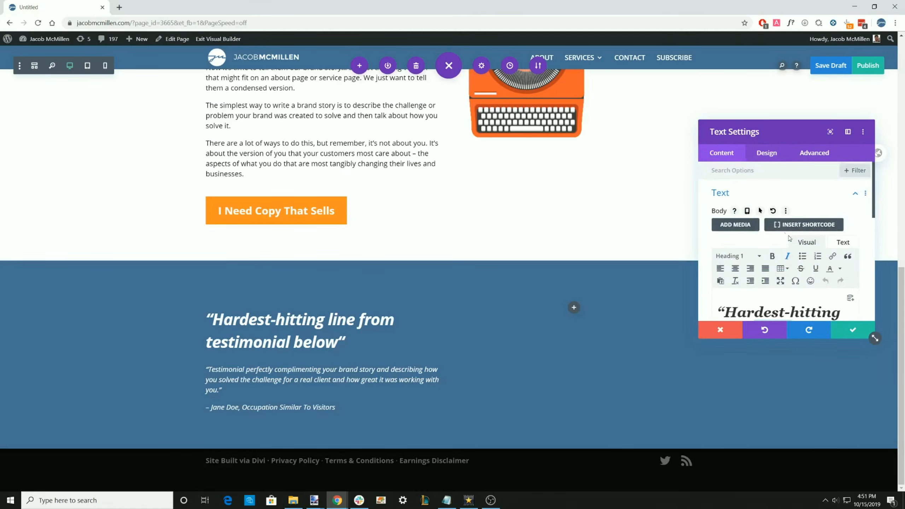
pyautogui.scroll(-3, 779, 271)
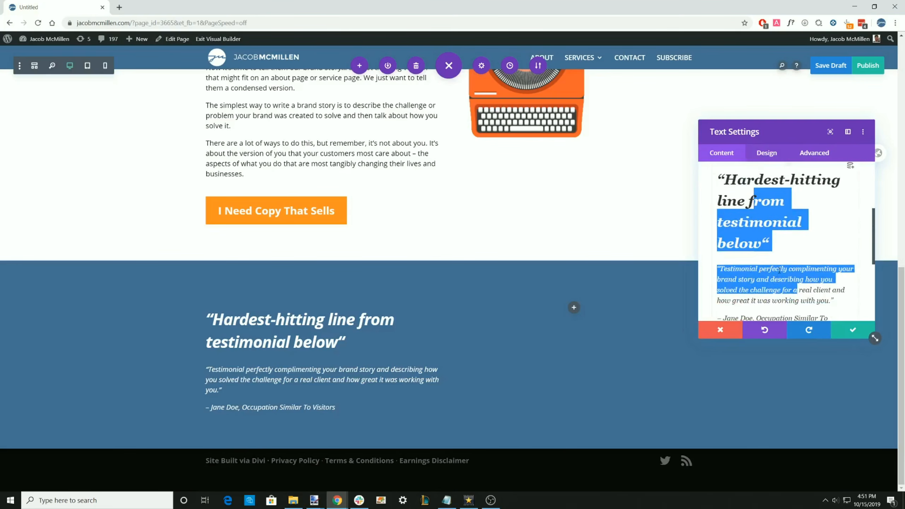
pyautogui.click(790, 239)
pyautogui.scroll(3, 790, 238)
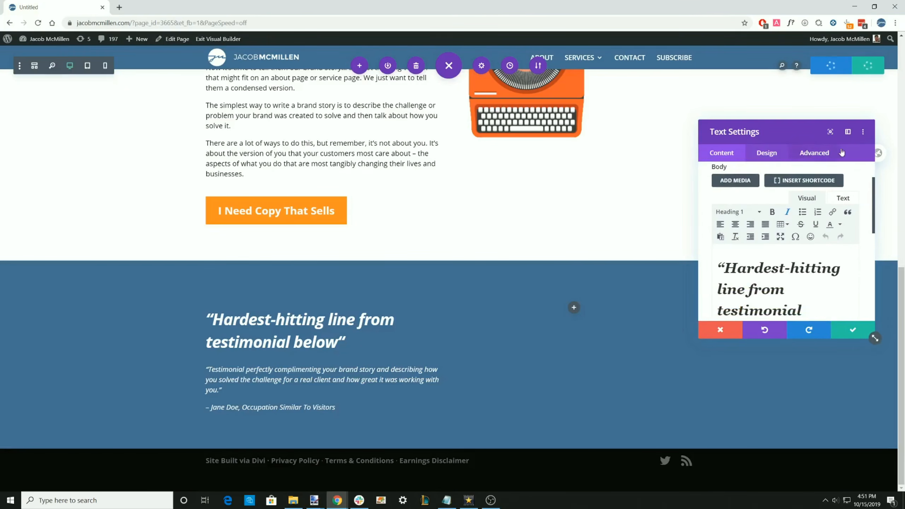
pyautogui.click(767, 155)
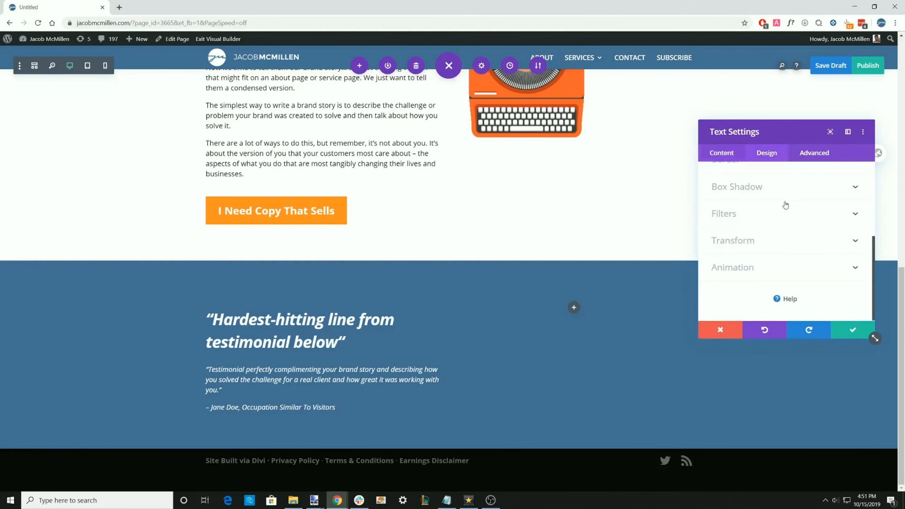
pyautogui.click(724, 154)
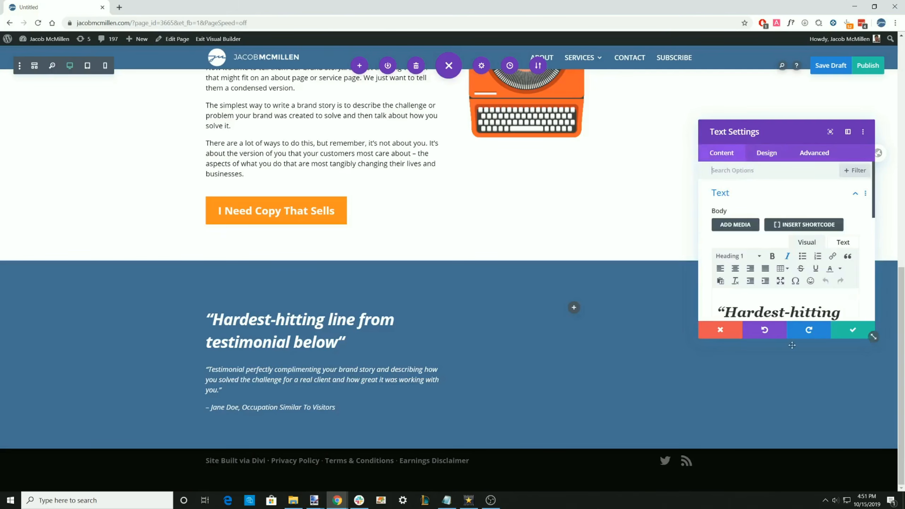
pyautogui.click(846, 330)
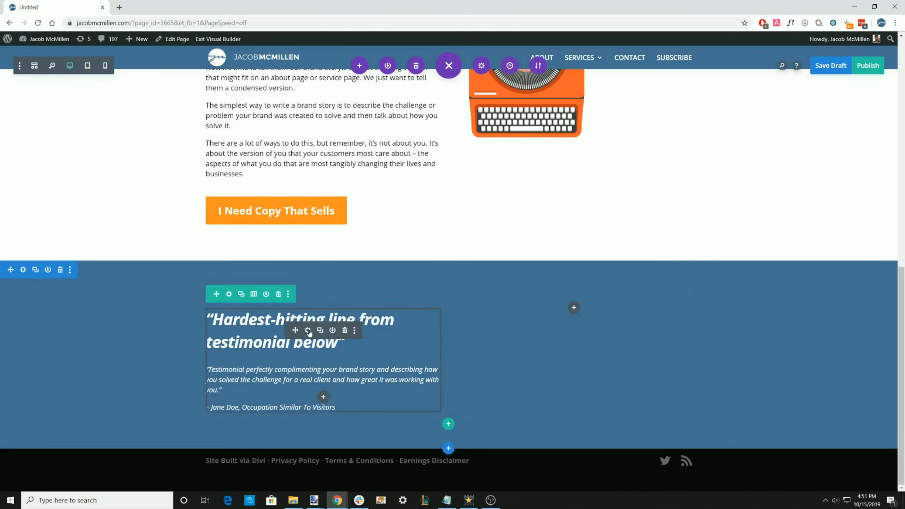
# Set the testimonial's body text size to 21px and line height to 1.4em, and save the module
pyautogui.click(309, 331)
pyautogui.click(765, 153)
pyautogui.click(734, 195)
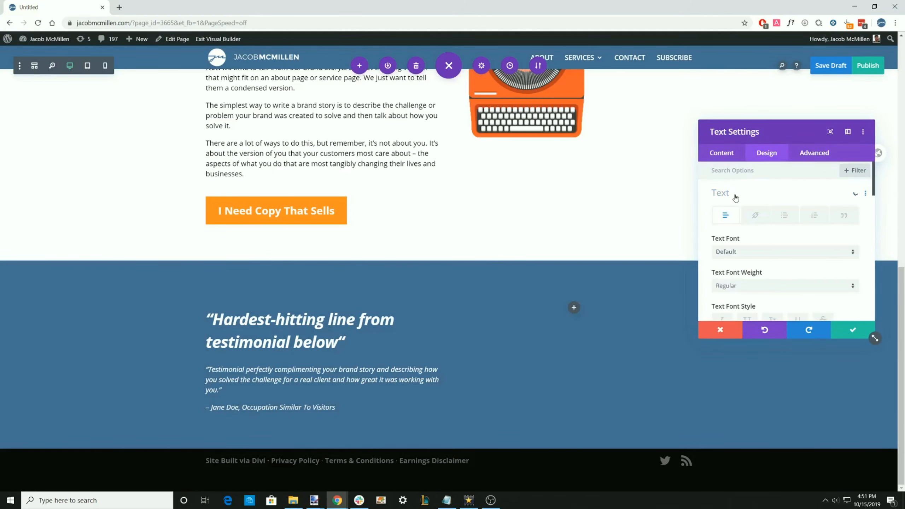
pyautogui.scroll(-5, 741, 256)
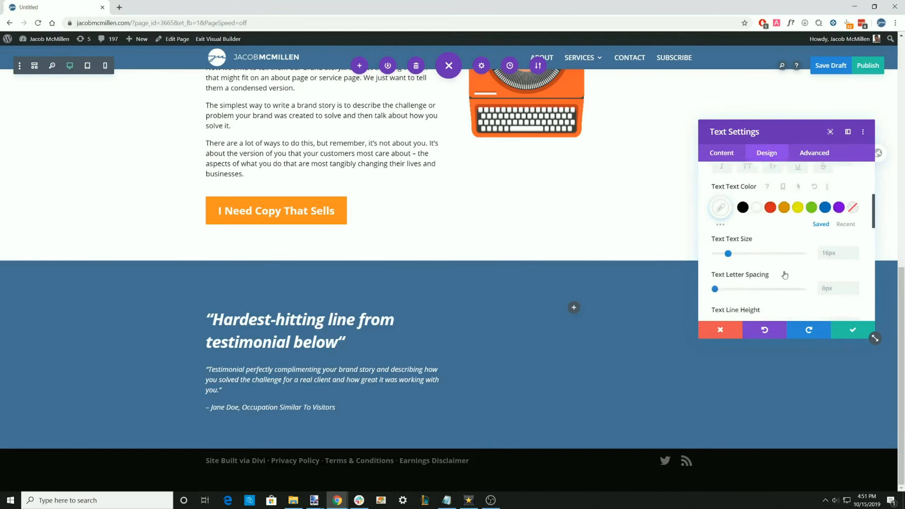
pyautogui.moveTo(728, 230)
pyautogui.mouseDown()
pyautogui.moveTo(741, 232)
pyautogui.moveTo(733, 232)
pyautogui.mouseUp()
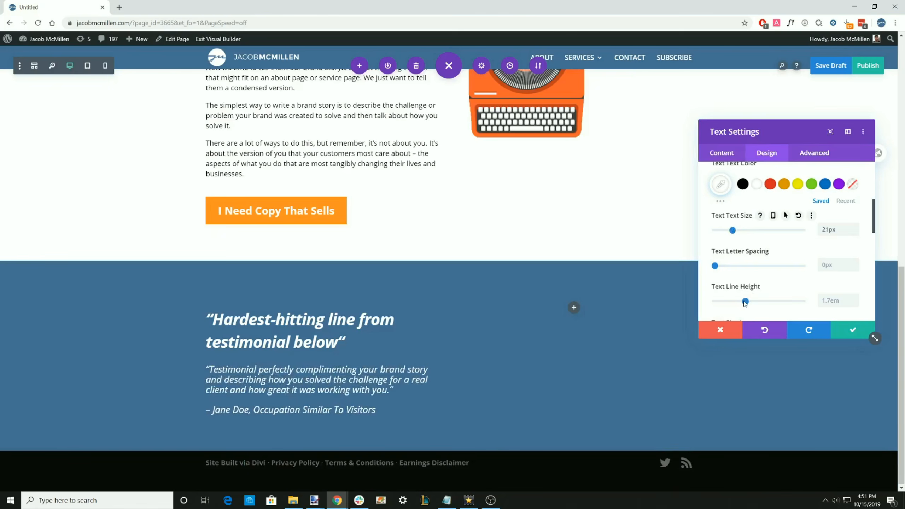
pyautogui.moveTo(745, 302); pyautogui.dragTo(732, 301)
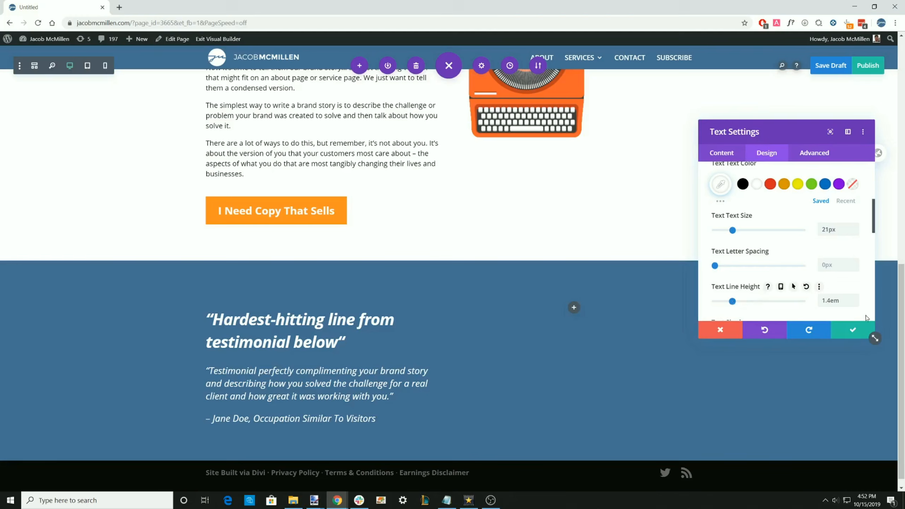
pyautogui.click(852, 329)
# Insert an Image module in the empty second column of the blue testimonial section
pyautogui.click(573, 307)
pyautogui.scroll(-1, 555, 194)
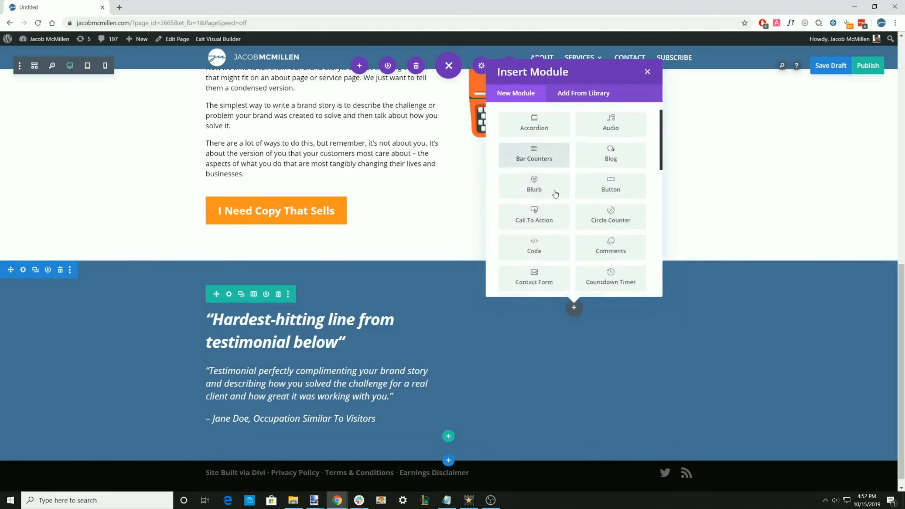
pyautogui.scroll(-7, 555, 193)
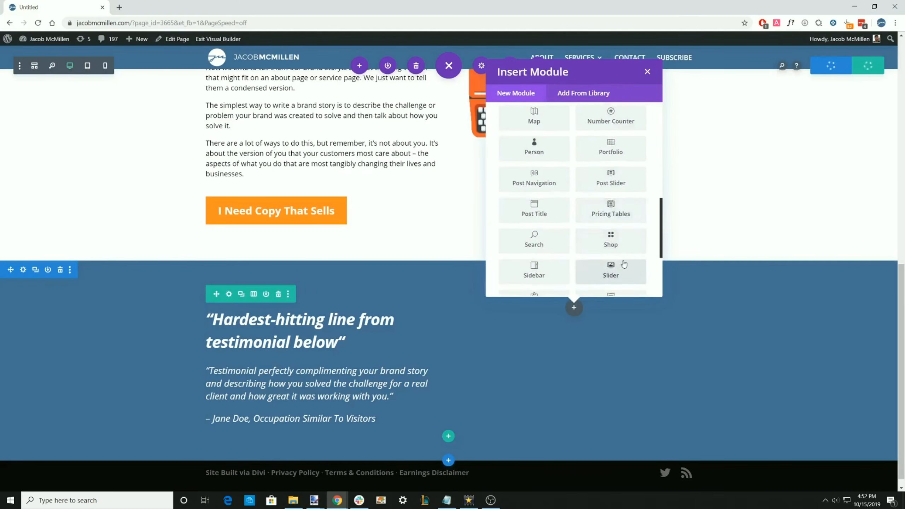
pyautogui.scroll(-3, 623, 264)
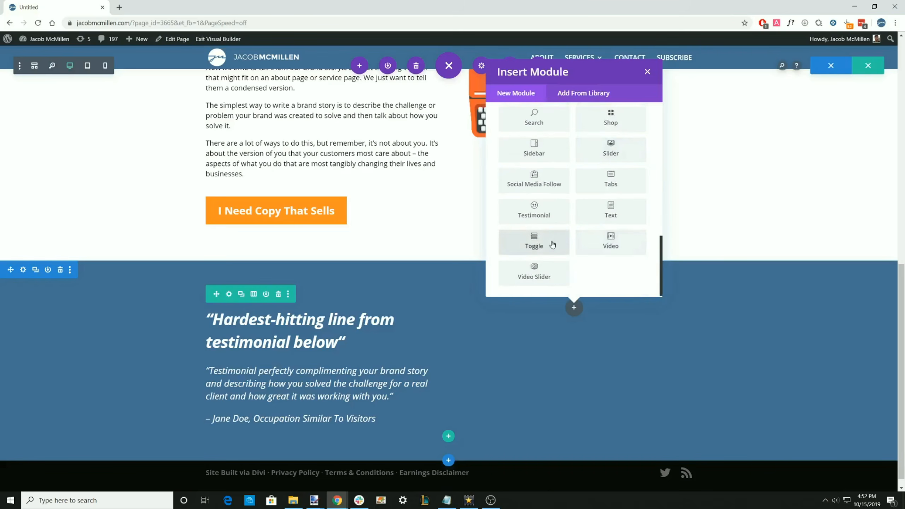
pyautogui.scroll(3, 615, 250)
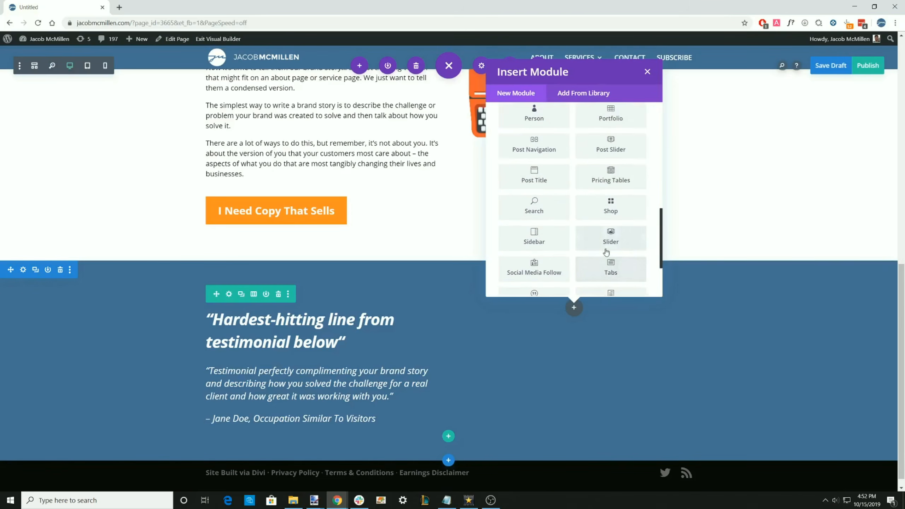
pyautogui.scroll(5, 545, 210)
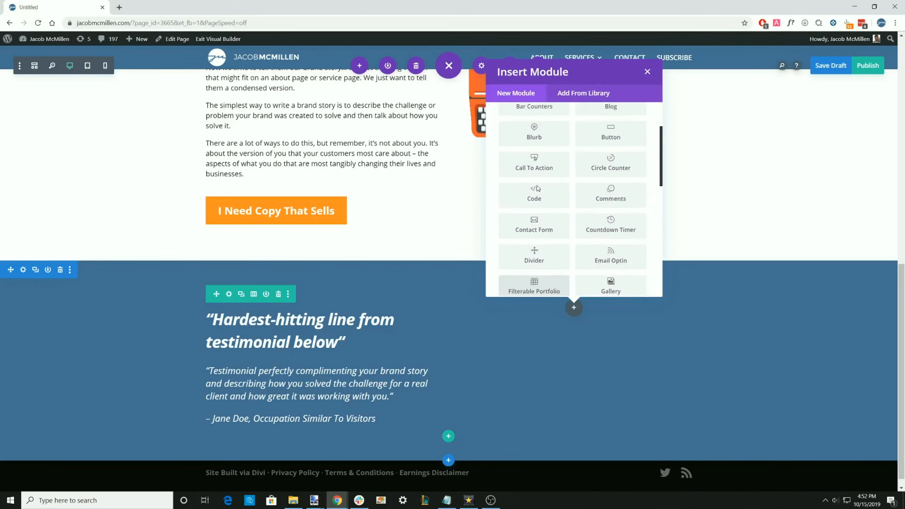
pyautogui.scroll(-3, 538, 189)
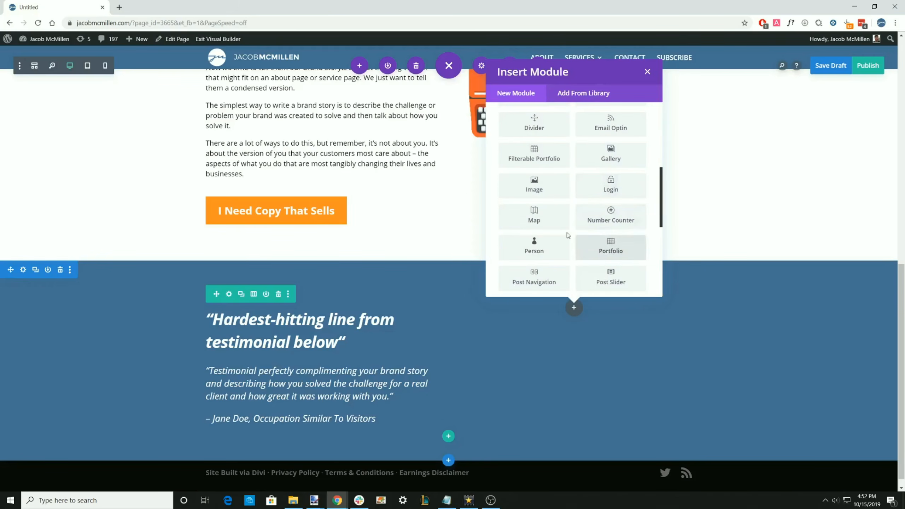
pyautogui.click(535, 186)
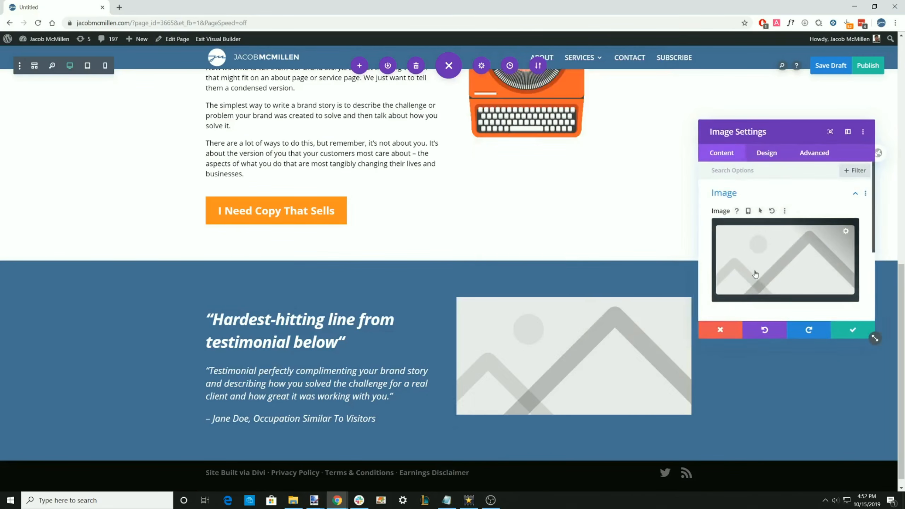
# Load the round portrait face.jpg from the media library into the new image module
pyautogui.click(755, 273)
pyautogui.click(581, 148)
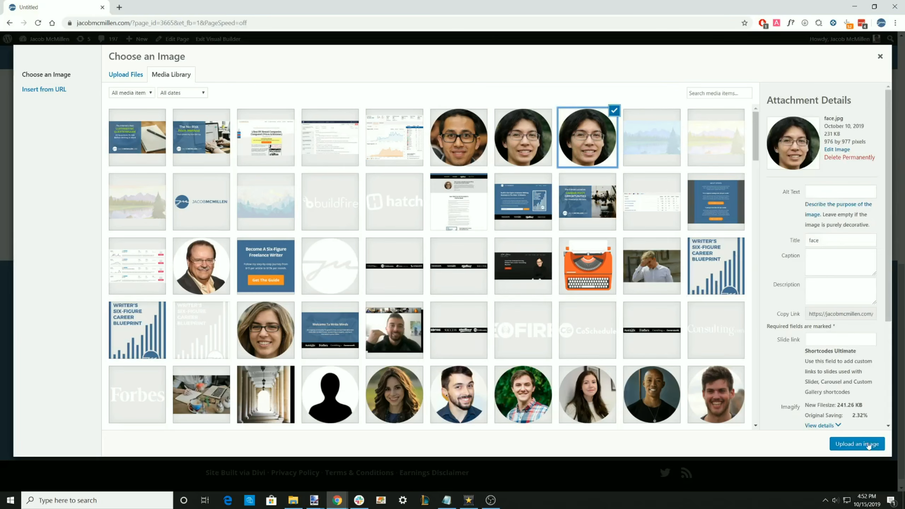
pyautogui.click(857, 444)
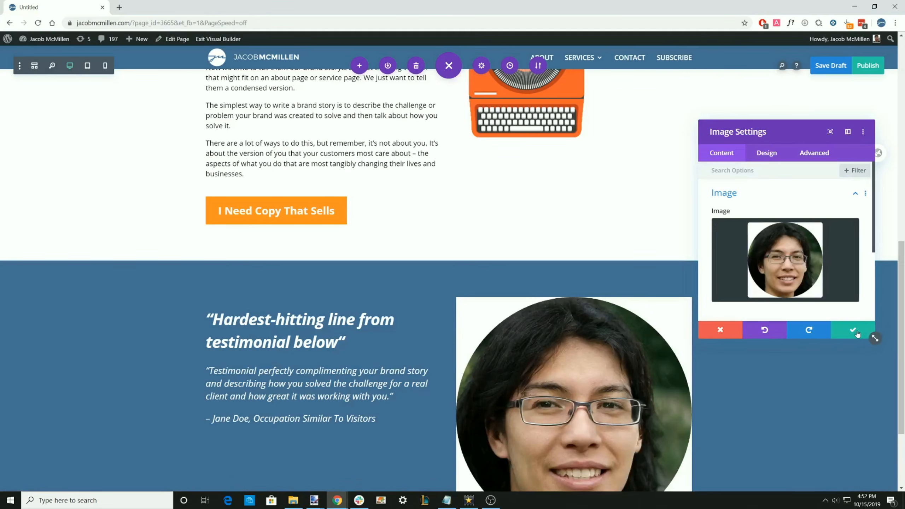
# Replace the image with the adjacent copy of the same round portrait in the media library, and save the image settings
pyautogui.click(762, 279)
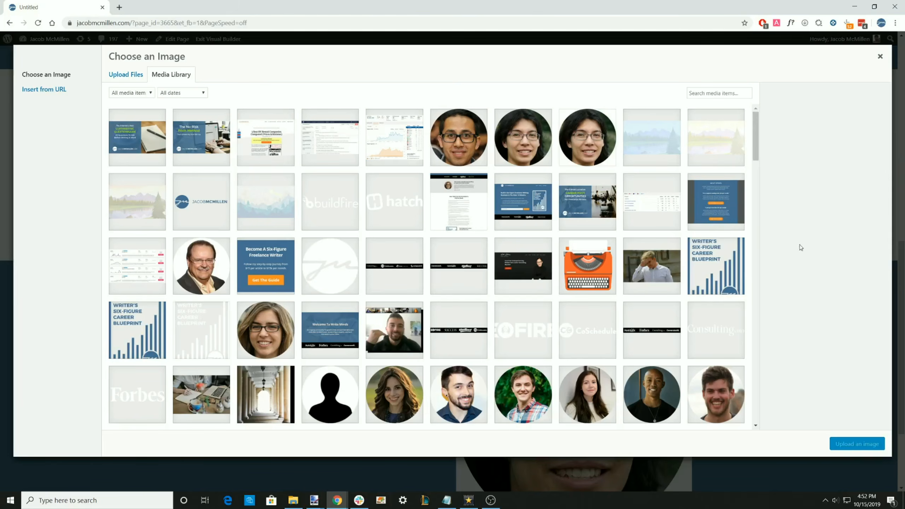
pyautogui.click(509, 141)
pyautogui.click(848, 447)
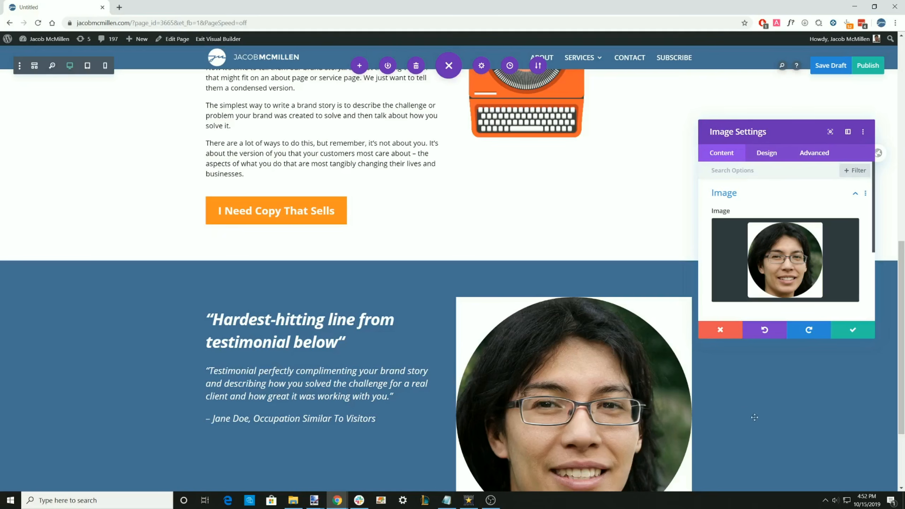
pyautogui.click(863, 331)
# Set the portrait image's width to 100% in its sizing options and save the module
pyautogui.scroll(-2, 864, 331)
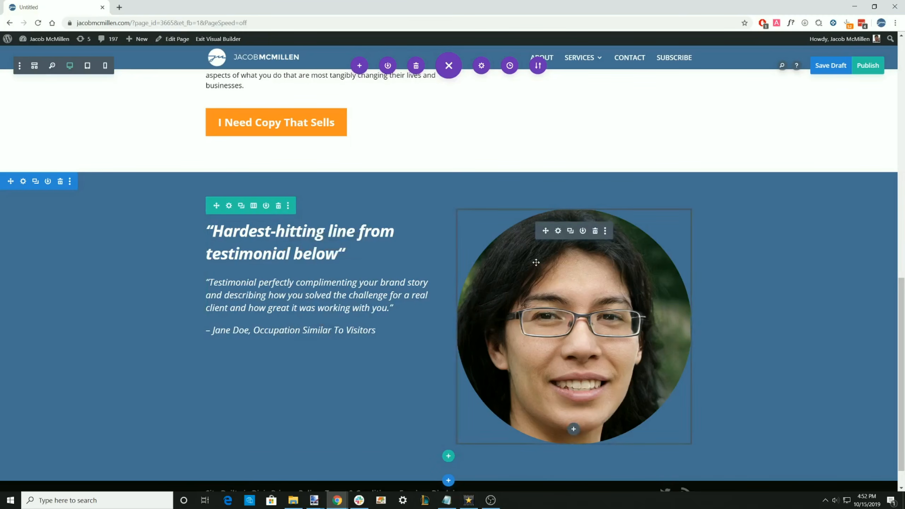
pyautogui.click(557, 231)
pyautogui.scroll(-2, 775, 237)
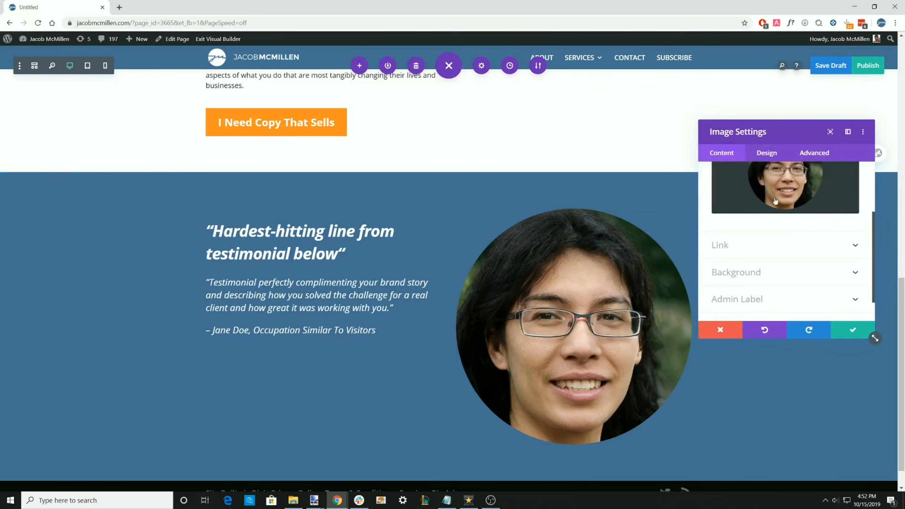
pyautogui.click(767, 154)
pyautogui.click(737, 217)
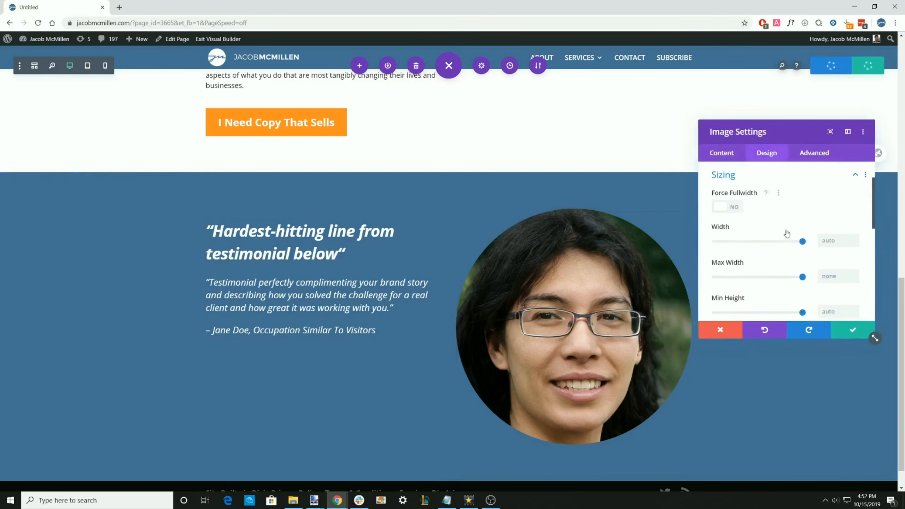
pyautogui.moveTo(801, 243)
pyautogui.mouseDown()
pyautogui.moveTo(735, 243)
pyautogui.moveTo(815, 247)
pyautogui.mouseUp()
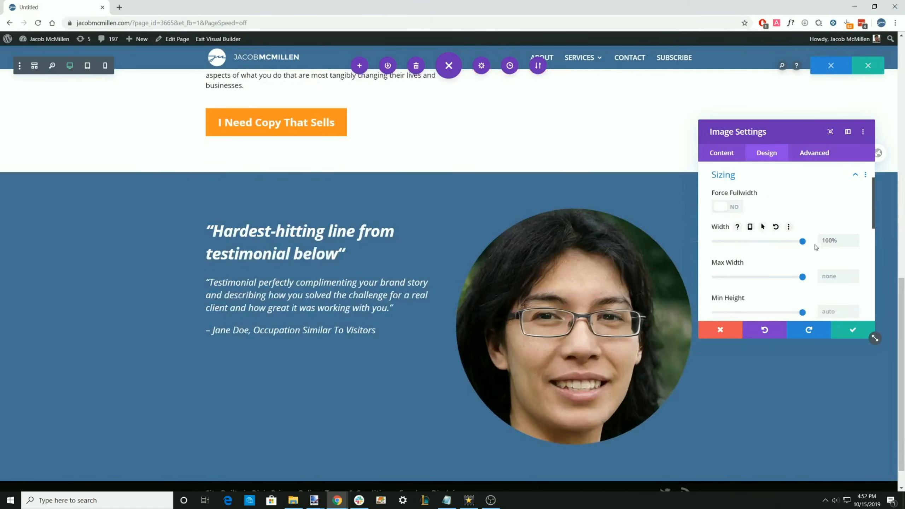
pyautogui.click(852, 330)
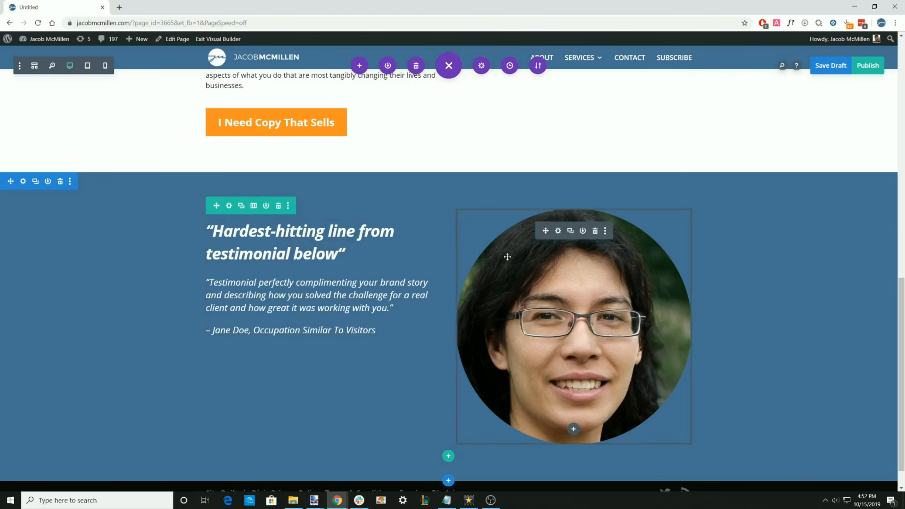
# Change the testimonial row's column structure to two-thirds and one-third
pyautogui.click(253, 206)
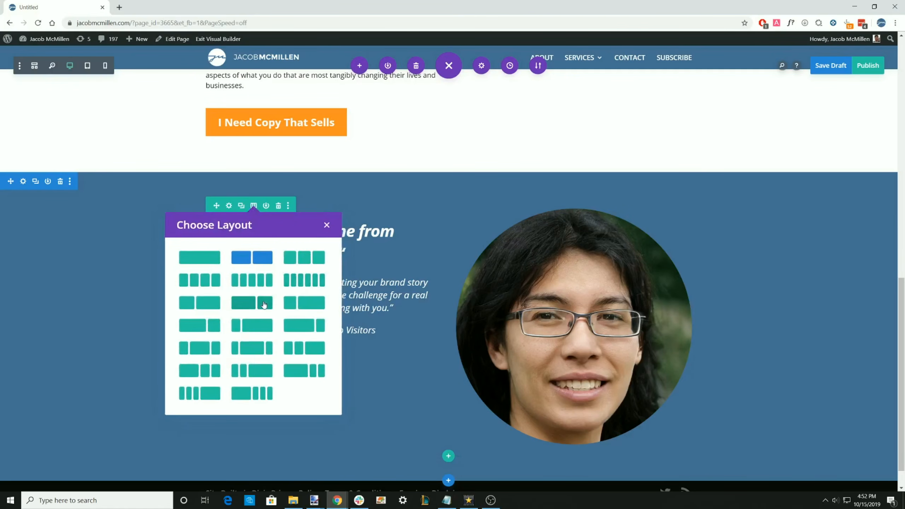
pyautogui.click(199, 325)
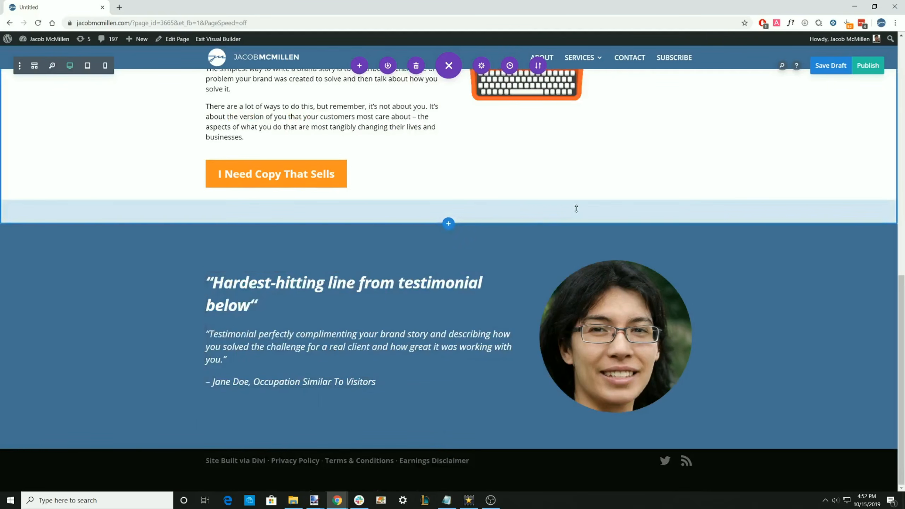
pyautogui.click(231, 261)
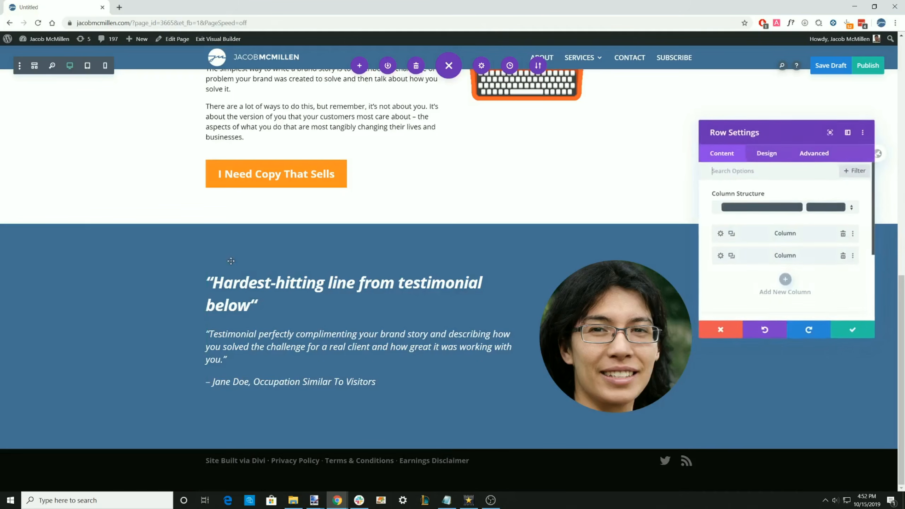
pyautogui.click(869, 333)
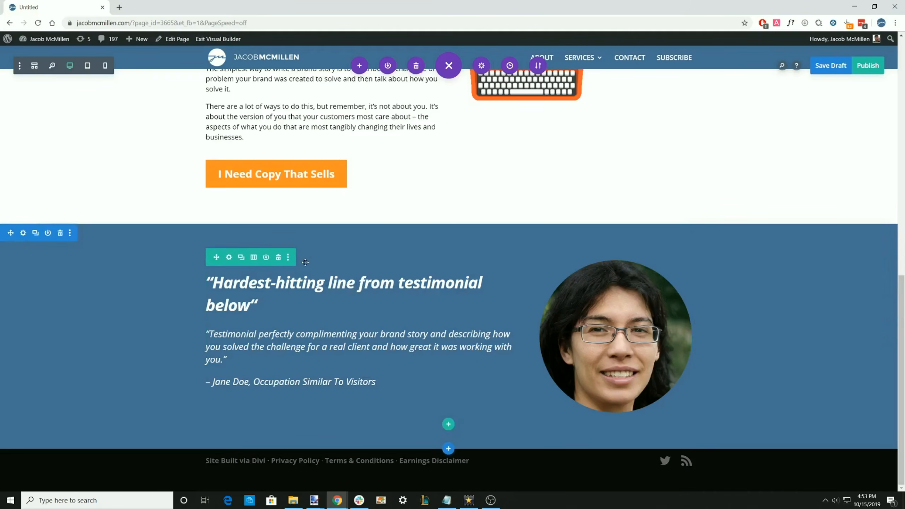
# Change the testimonial row's column structure to three-quarters for the text and one-quarter for the portrait
pyautogui.click(254, 256)
pyautogui.scroll(-1, 250, 326)
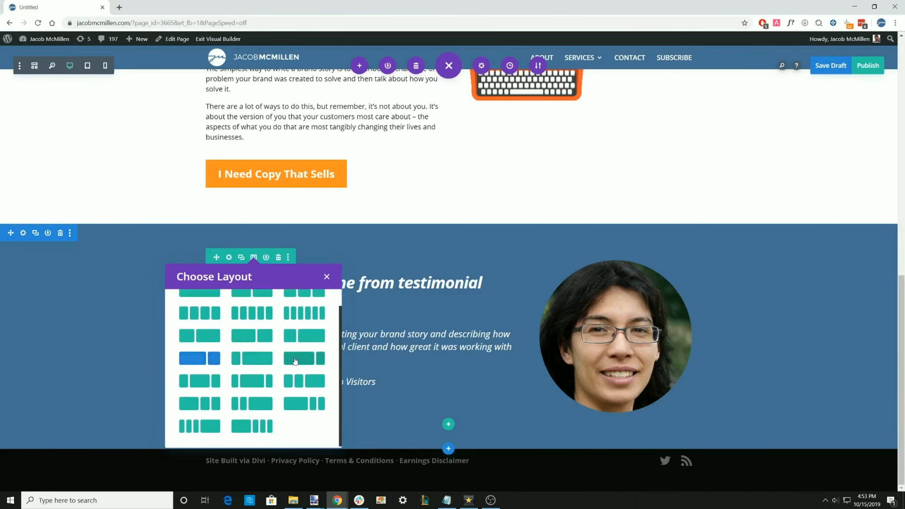
pyautogui.click(295, 360)
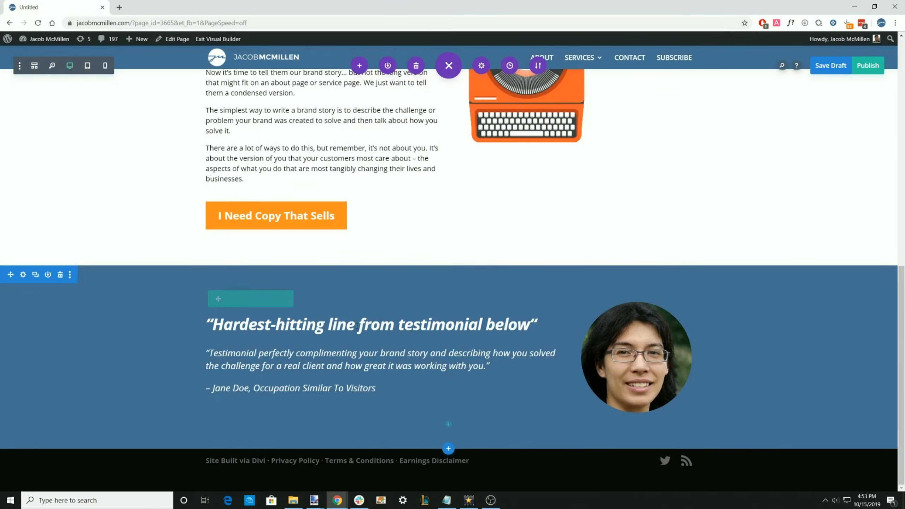
# Add a regular section below the testimonial section and insert a single-column row in it, without a module
pyautogui.click(229, 299)
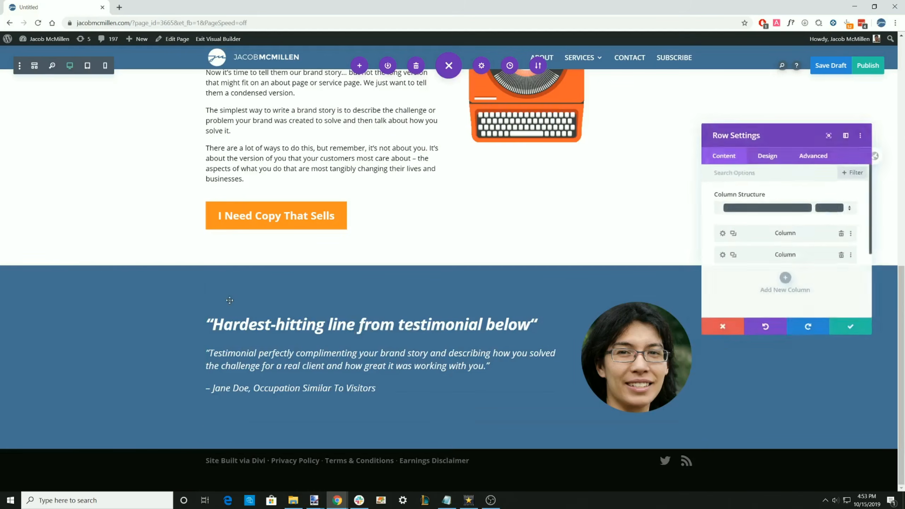
pyautogui.click(720, 330)
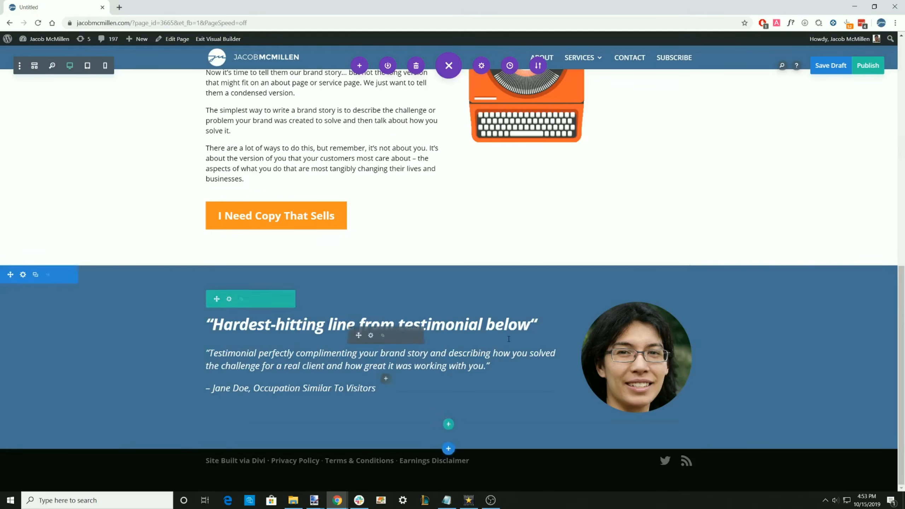
pyautogui.click(448, 448)
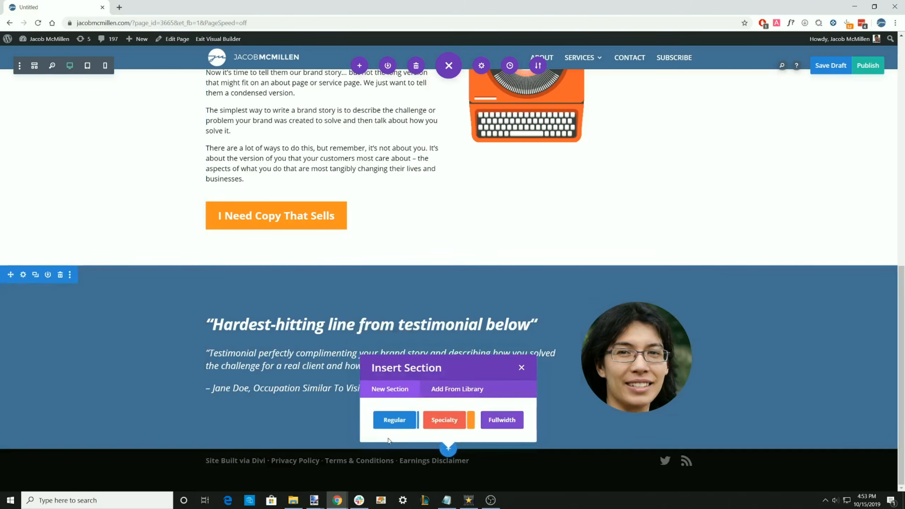
pyautogui.click(394, 420)
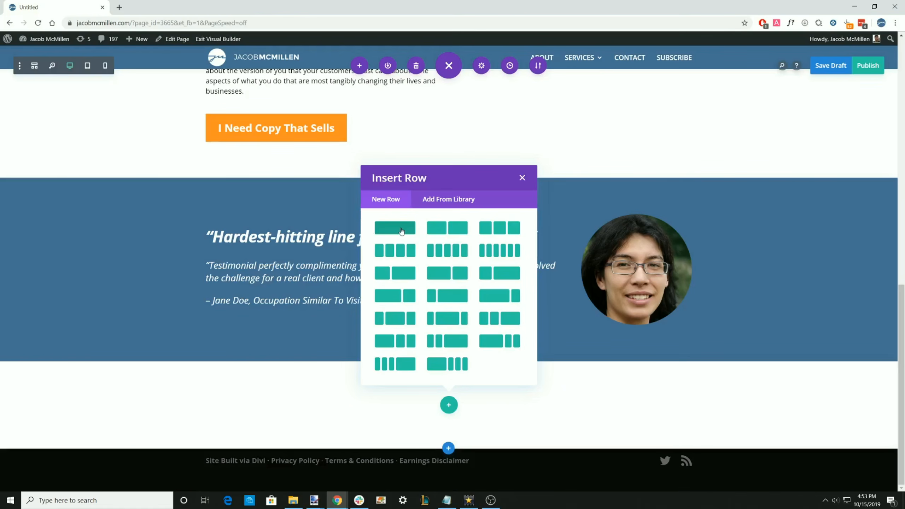
pyautogui.click(401, 231)
pyautogui.scroll(-1, 406, 316)
pyautogui.click(604, 431)
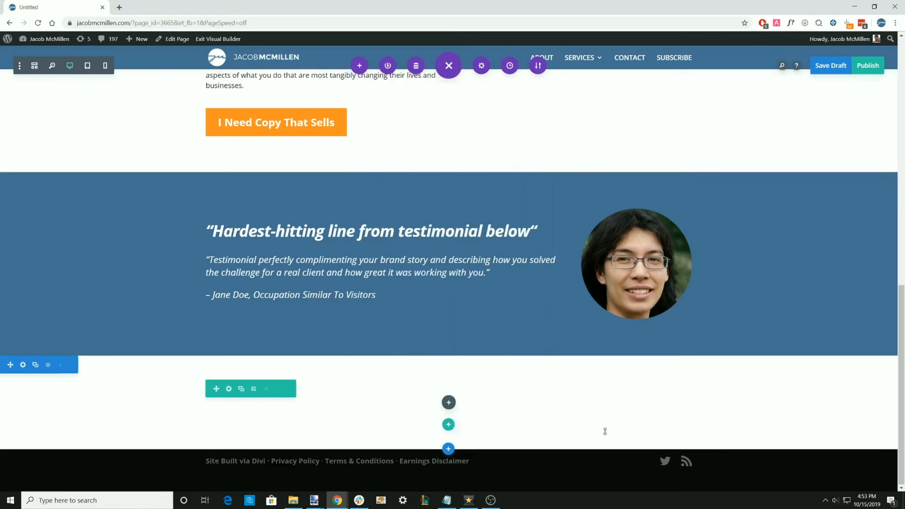
# Review the page from the hero through the client-logo row and brand story down to the testimonial section
pyautogui.scroll(15, 604, 431)
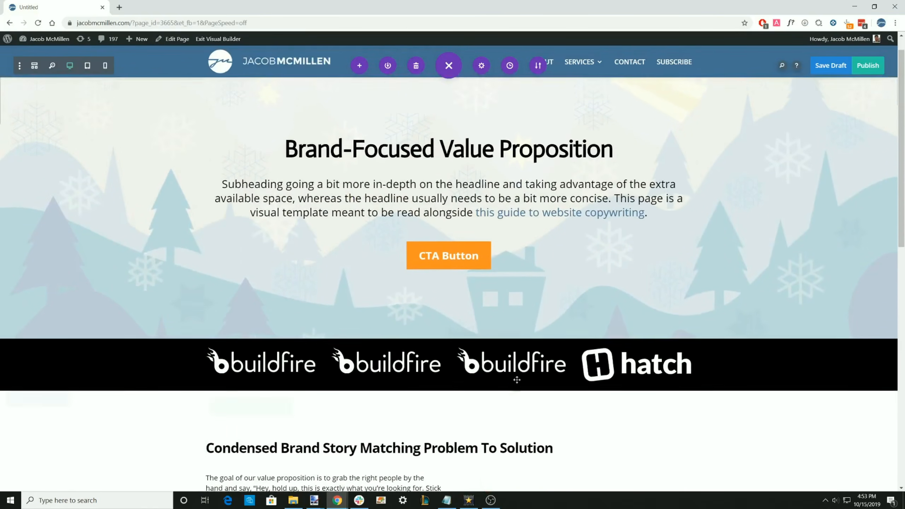
pyautogui.scroll(1, 517, 380)
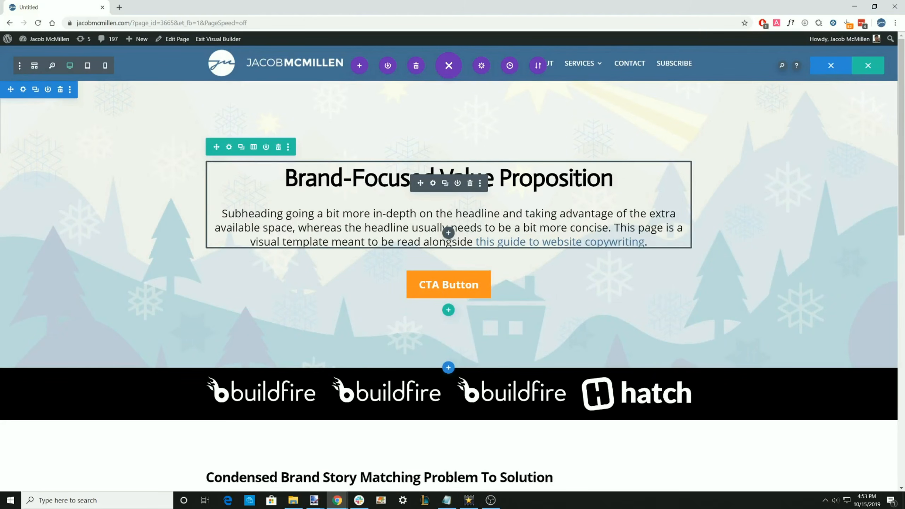
pyautogui.scroll(-4, 504, 214)
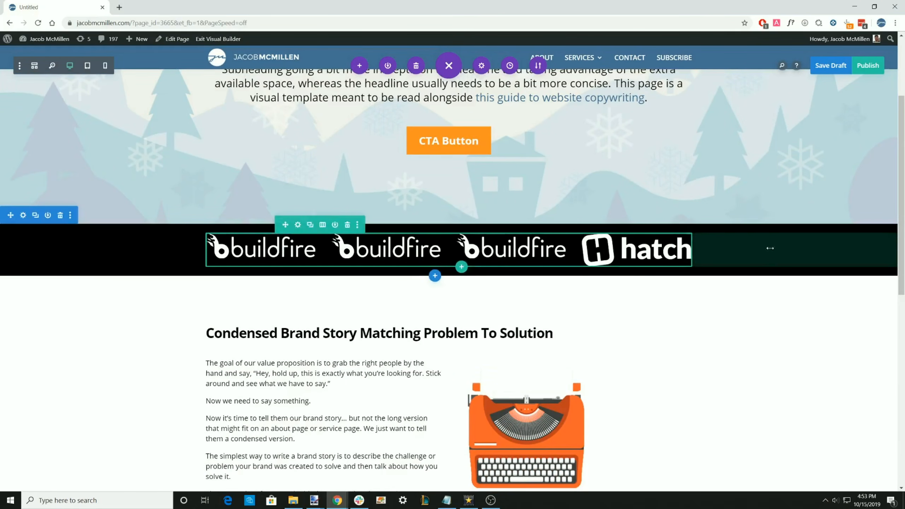
pyautogui.scroll(-5, 445, 160)
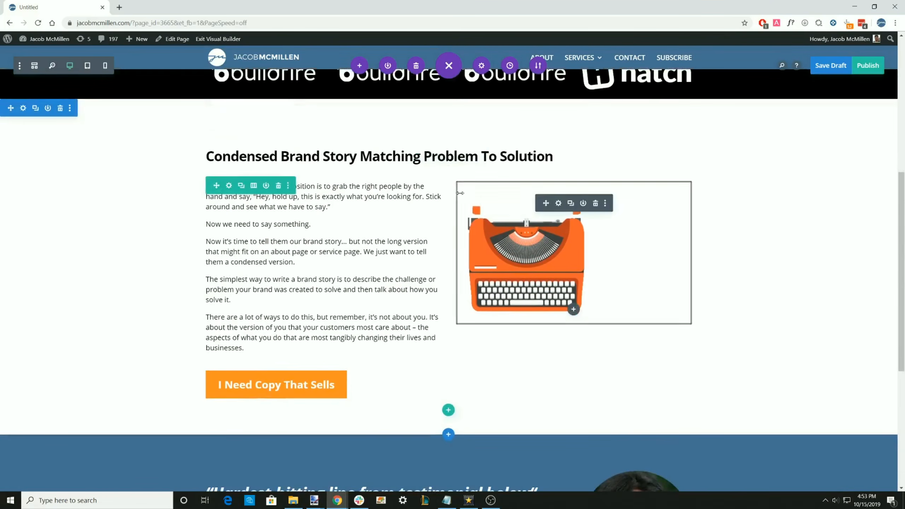
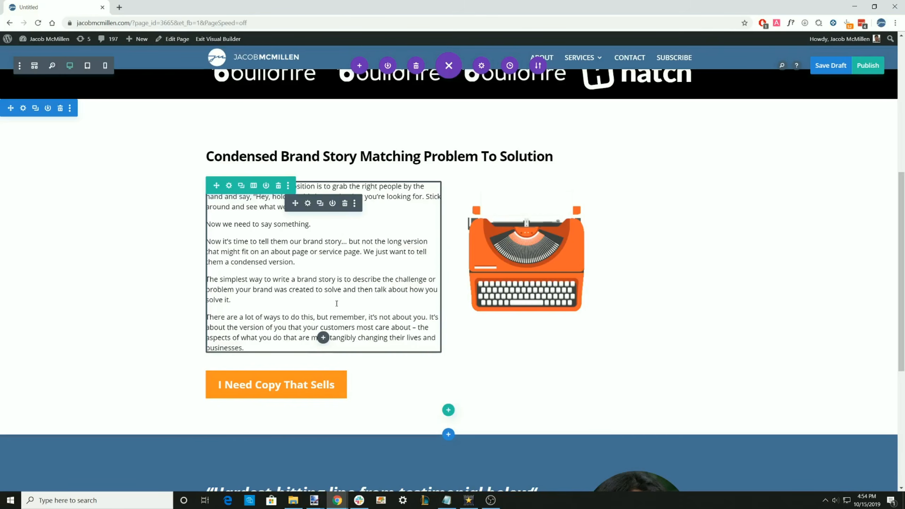
pyautogui.scroll(-5, 336, 303)
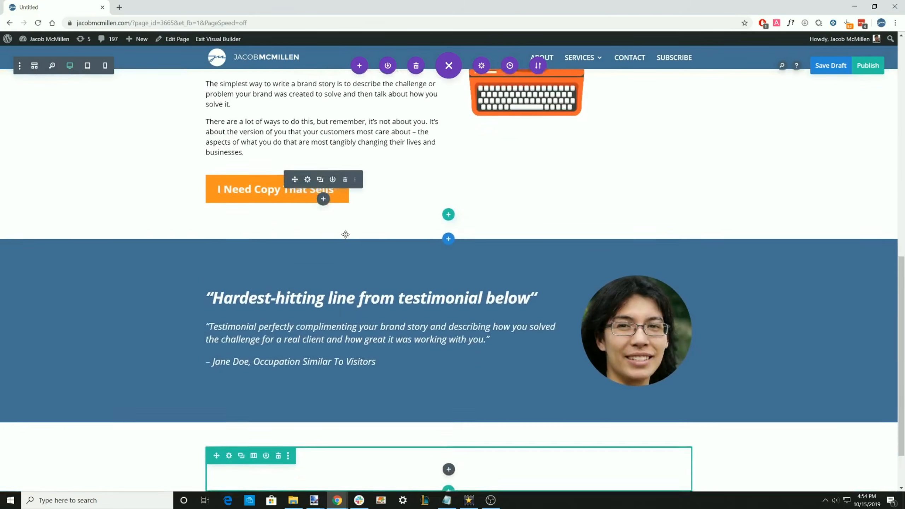
pyautogui.scroll(-2, 345, 235)
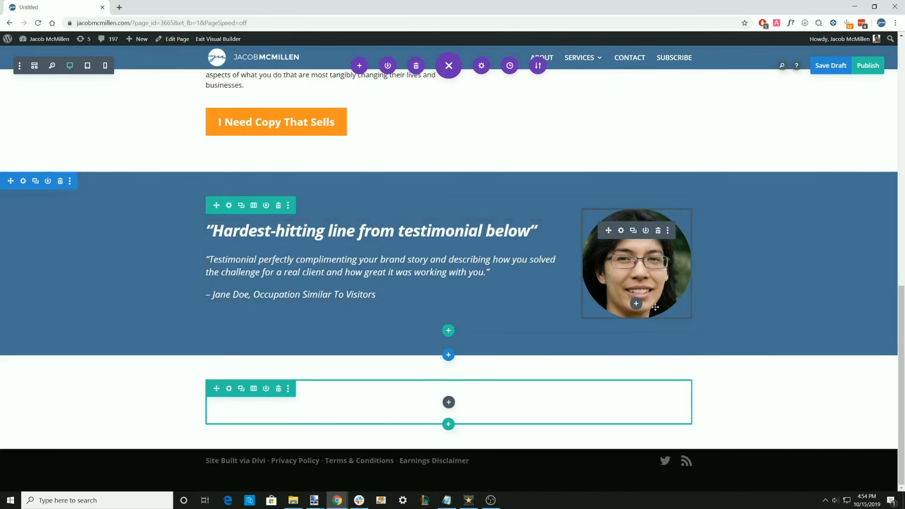
pyautogui.scroll(5, 383, 285)
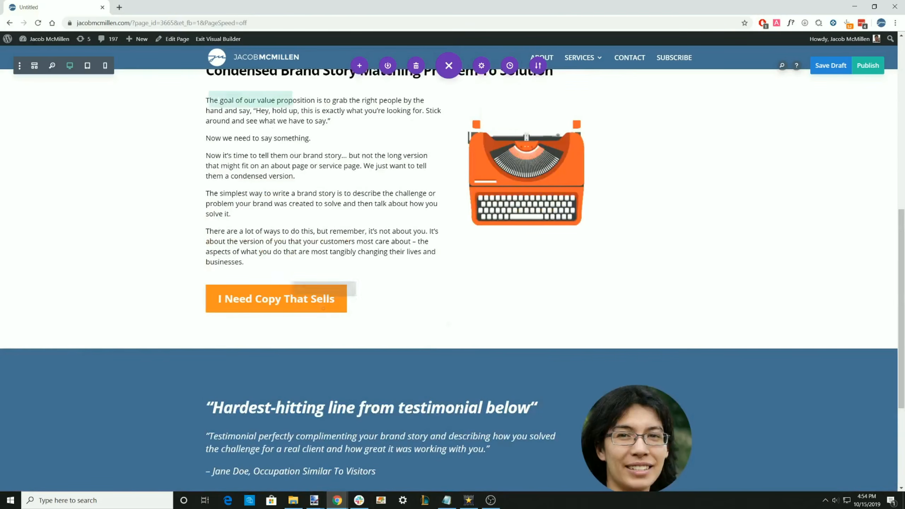
pyautogui.scroll(3, 452, 413)
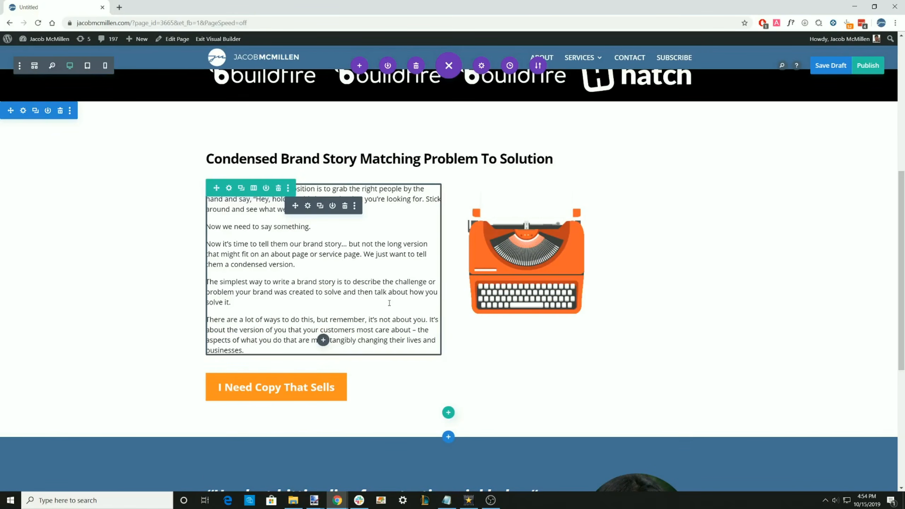
pyautogui.scroll(-7, 389, 303)
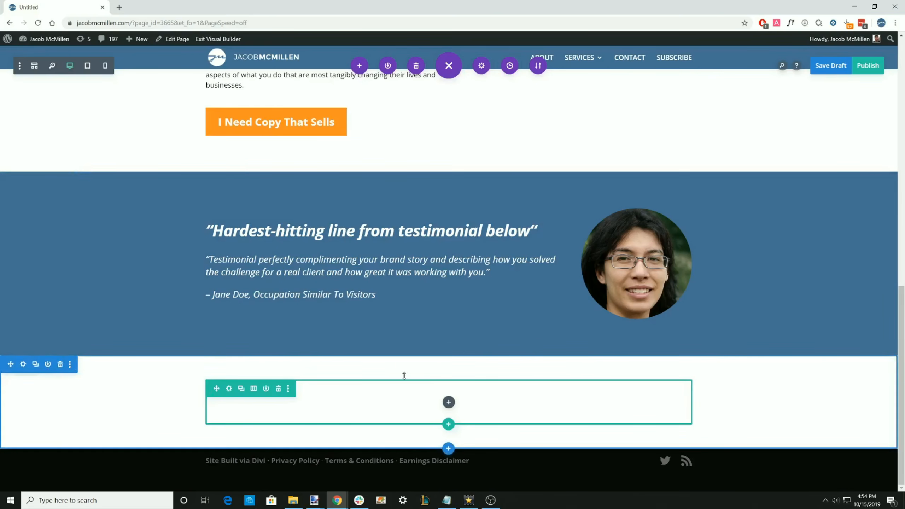
pyautogui.click(449, 402)
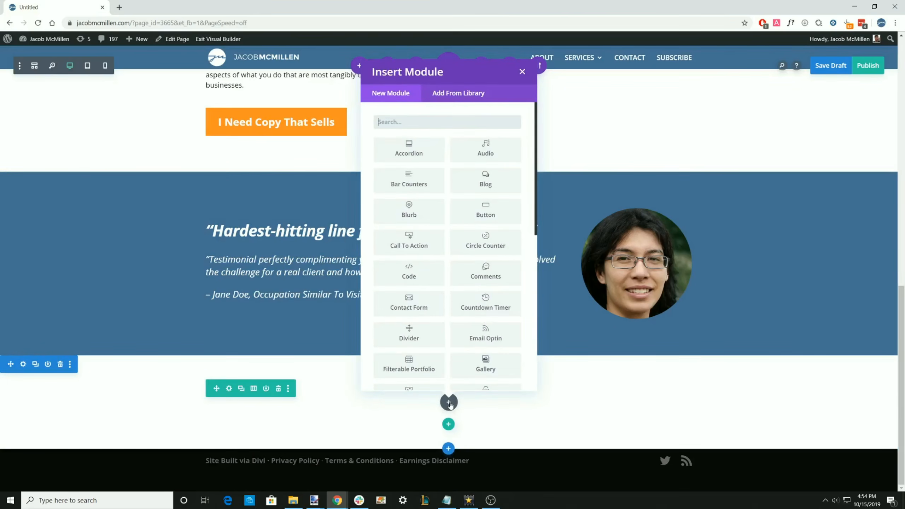
pyautogui.click(625, 430)
# Duplicate the hero's value proposition text module and move the copy into the empty row below the testimonial section
pyautogui.scroll(10, 377, 284)
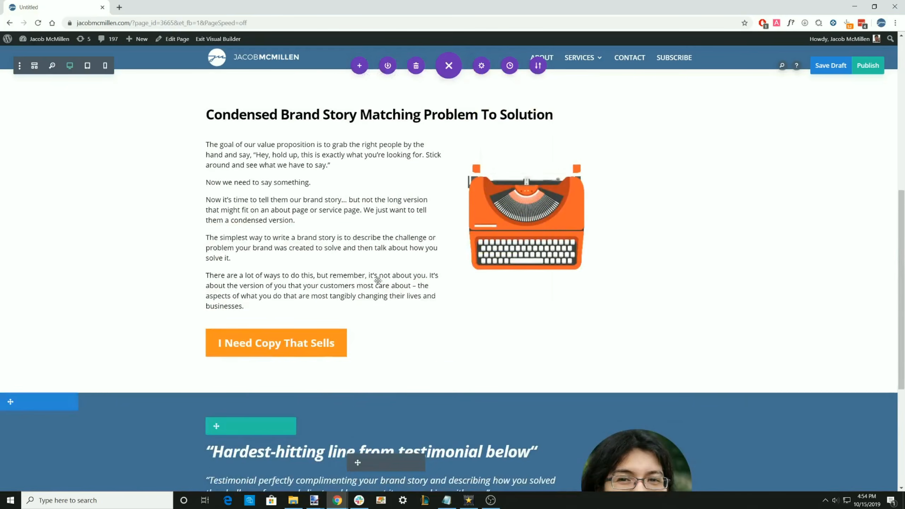
pyautogui.scroll(3, 449, 301)
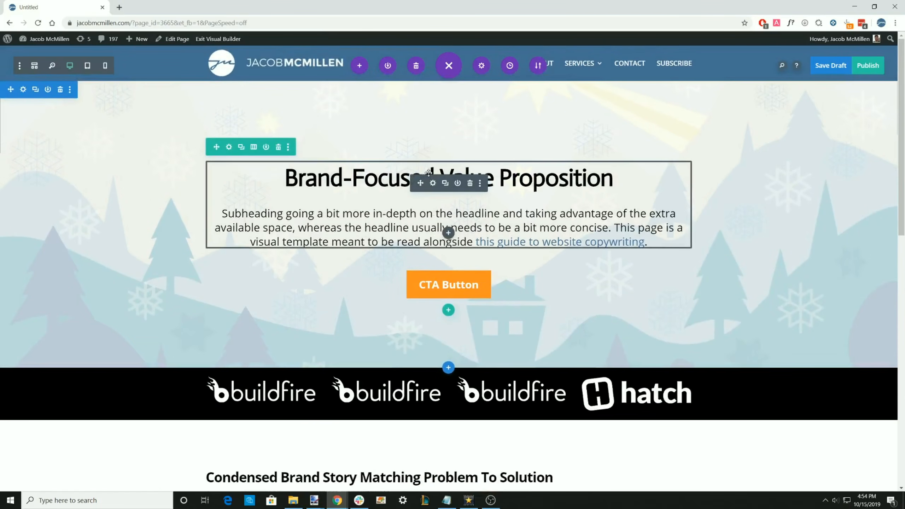
pyautogui.click(445, 183)
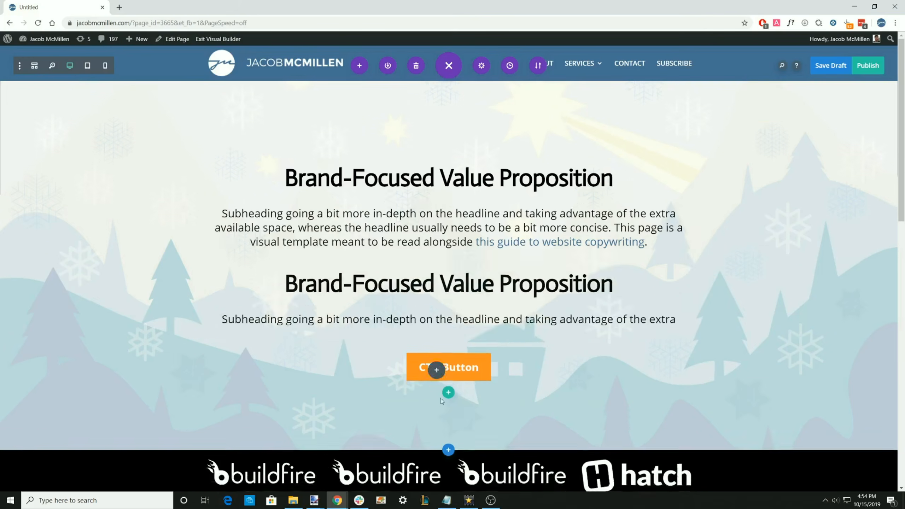
pyautogui.scroll(-15, 440, 397)
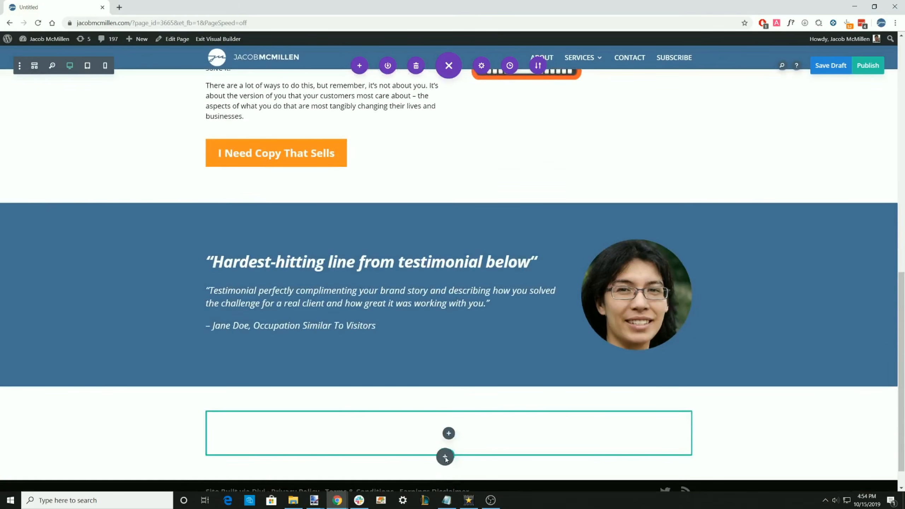
pyautogui.moveTo(446, 457); pyautogui.dragTo(448, 433)
pyautogui.scroll(-3, 481, 343)
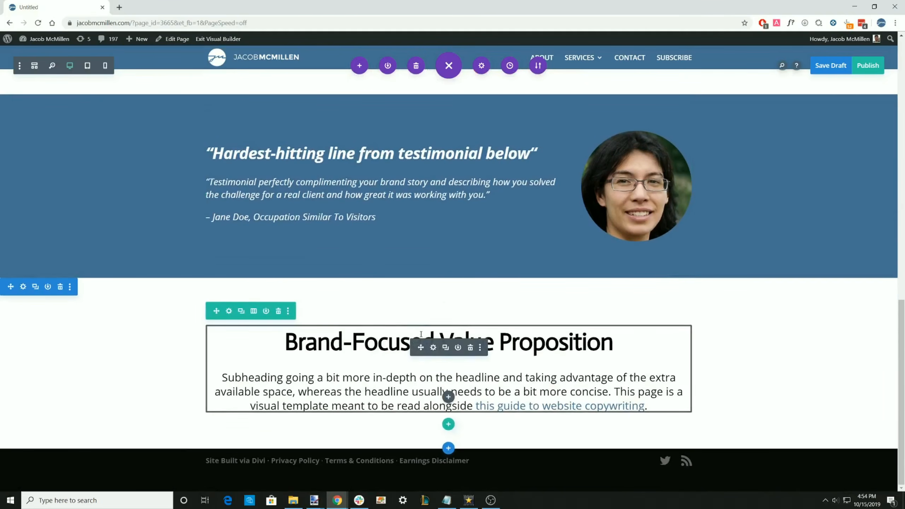
# Review the page sections from the hero through the brand story and testimonial to the copied text block
pyautogui.scroll(20, 580, 305)
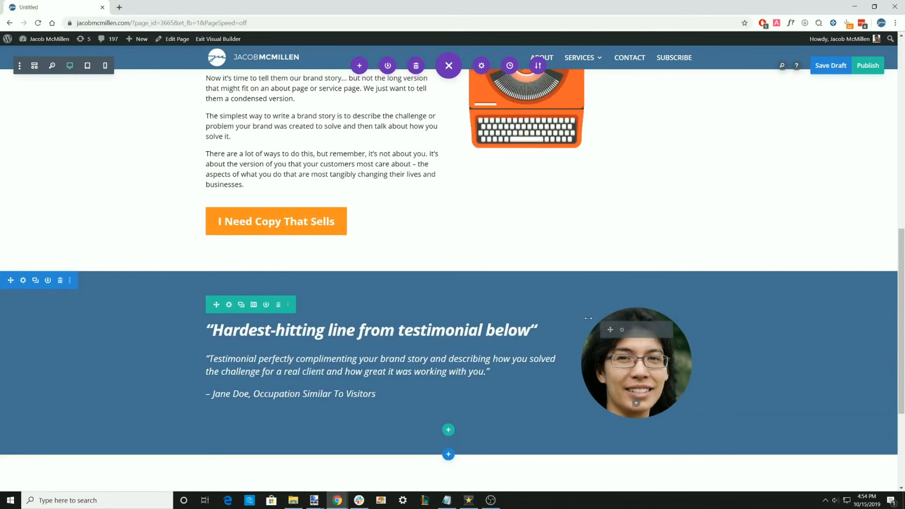
pyautogui.scroll(2, 449, 249)
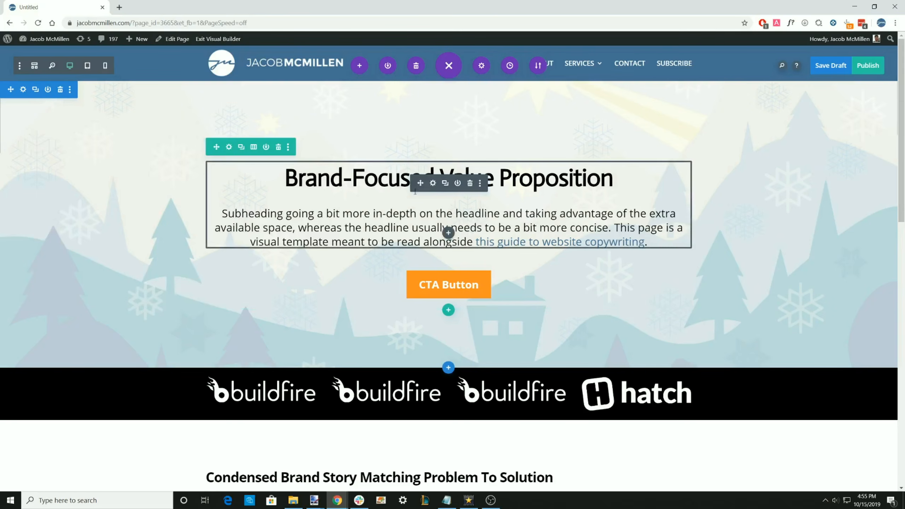
pyautogui.scroll(-1, 422, 184)
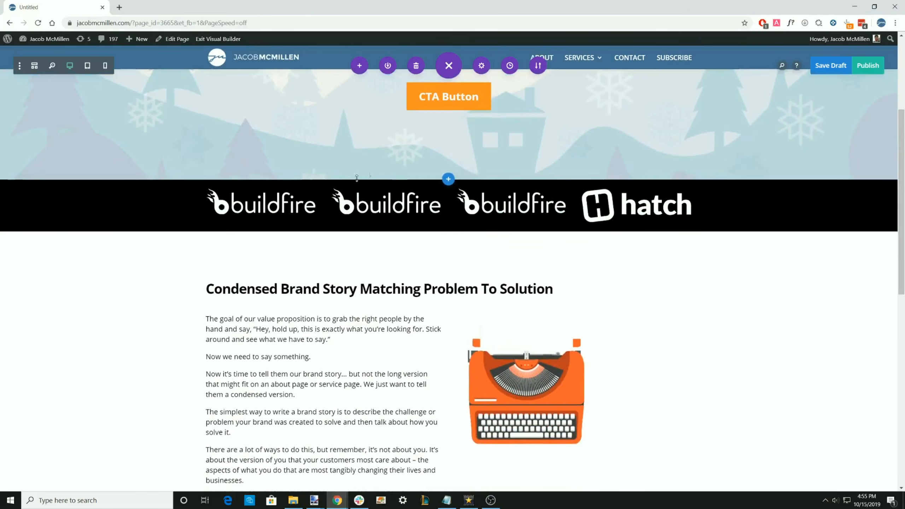
pyautogui.scroll(-4, 345, 305)
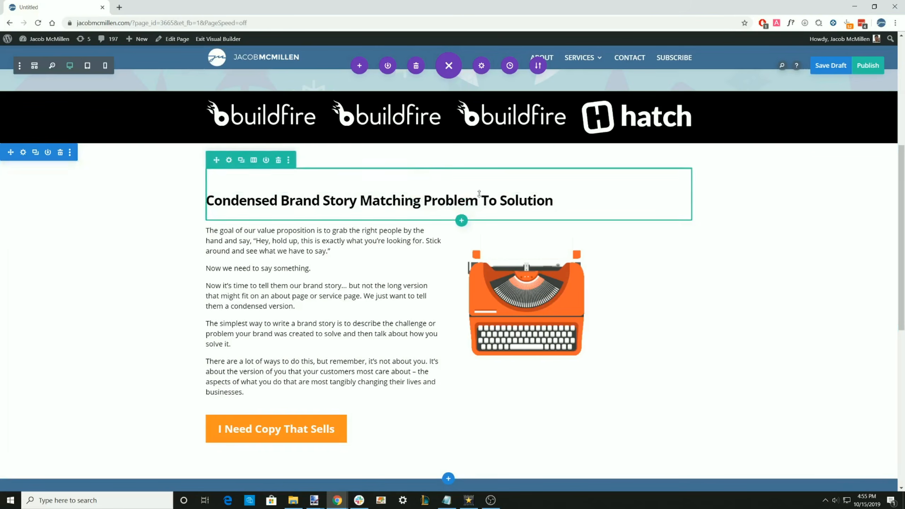
pyautogui.scroll(-1, 404, 209)
pyautogui.scroll(-8, 404, 209)
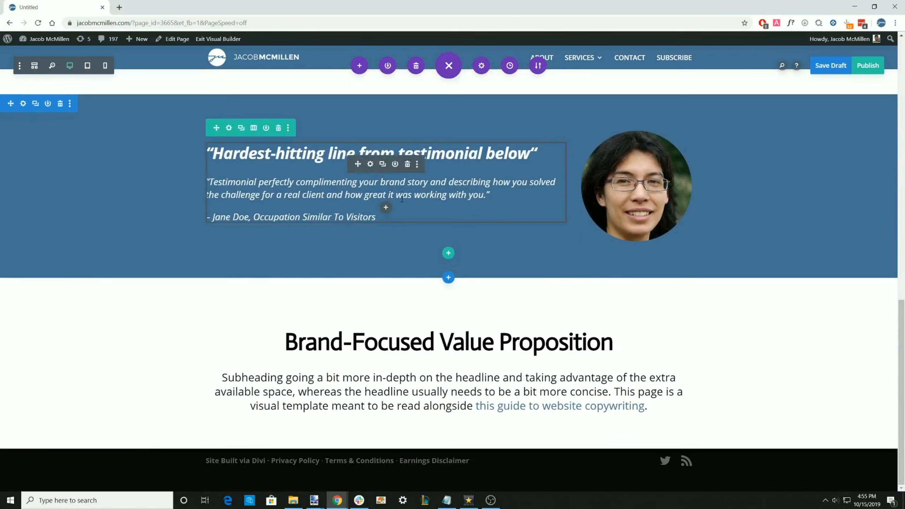
pyautogui.scroll(15, 453, 304)
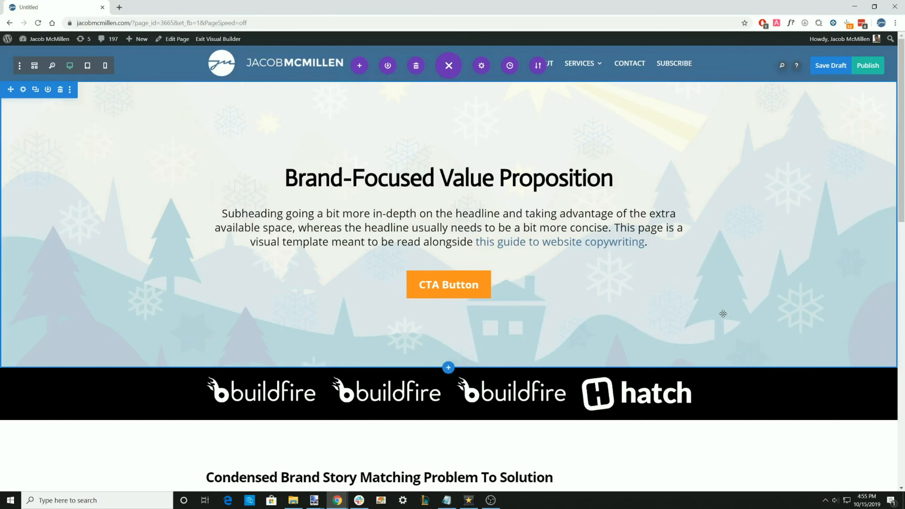
pyautogui.scroll(-7, 463, 278)
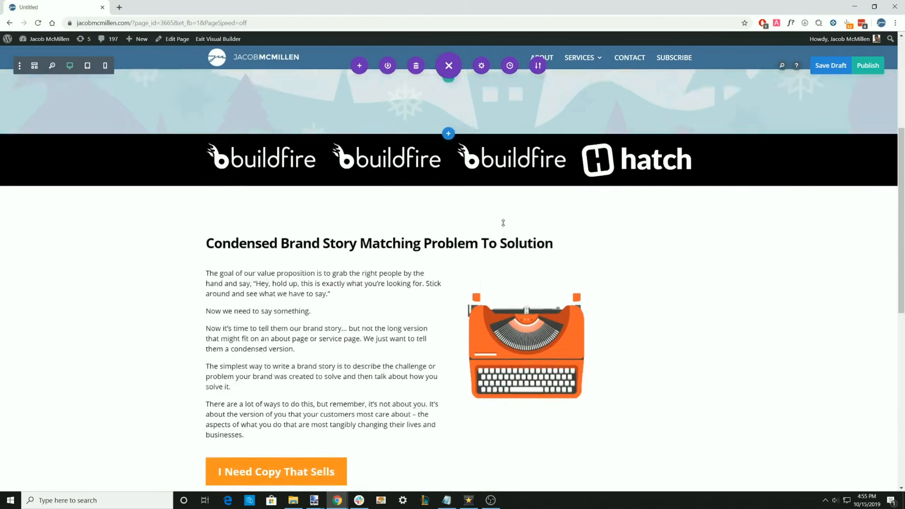
pyautogui.scroll(-8, 581, 225)
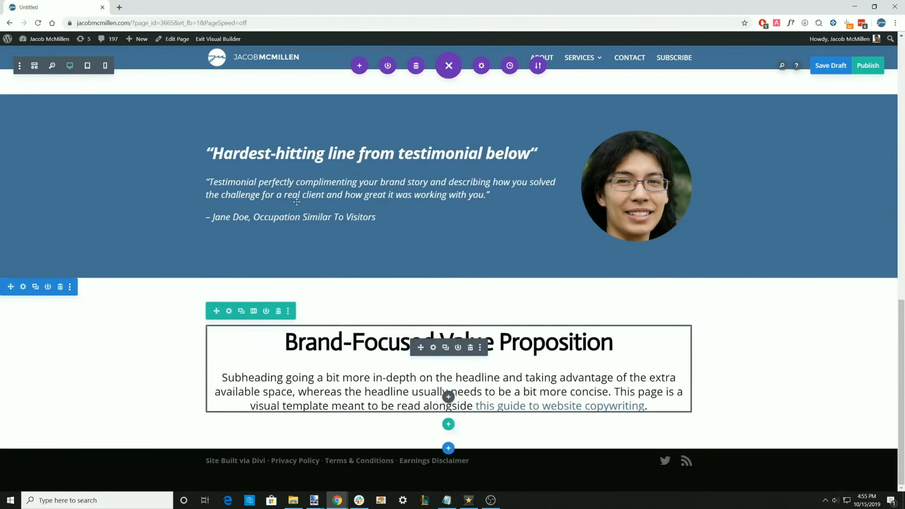
# Try to retype the copied text block's heading directly on the page, starting with "Hea"
pyautogui.doubleClick(346, 337)
pyautogui.tripleClick(346, 338)
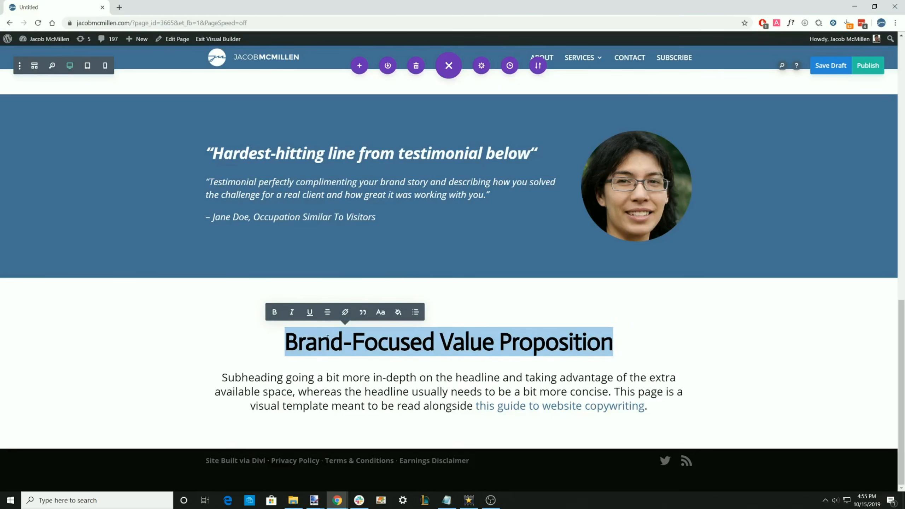
pyautogui.write('Hea')
pyautogui.press('Return')
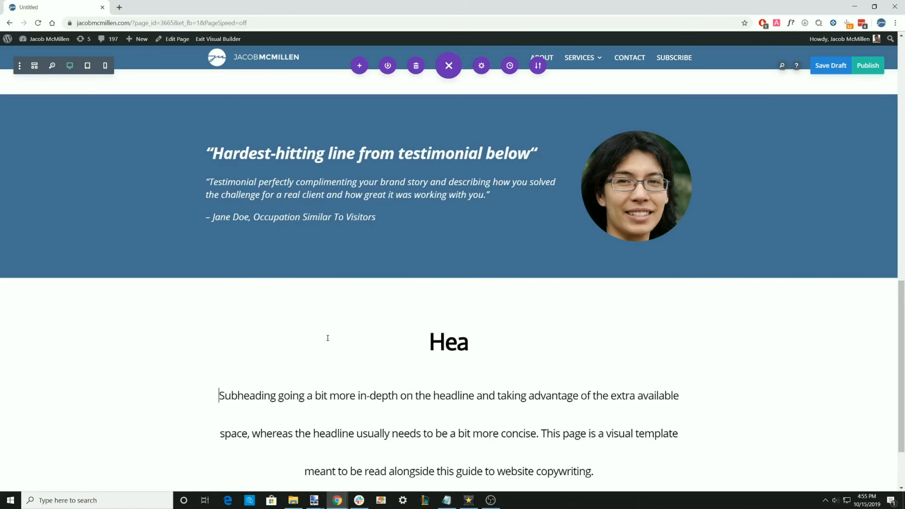
pyautogui.click(123, 376)
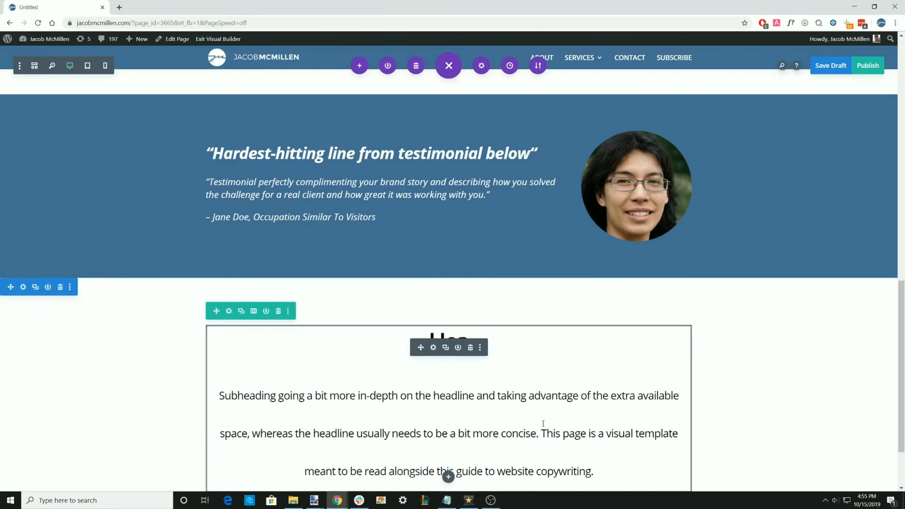
# Undo the last text edit through the editing history and keep the restored state
pyautogui.scroll(-1, 448, 424)
pyautogui.click(509, 66)
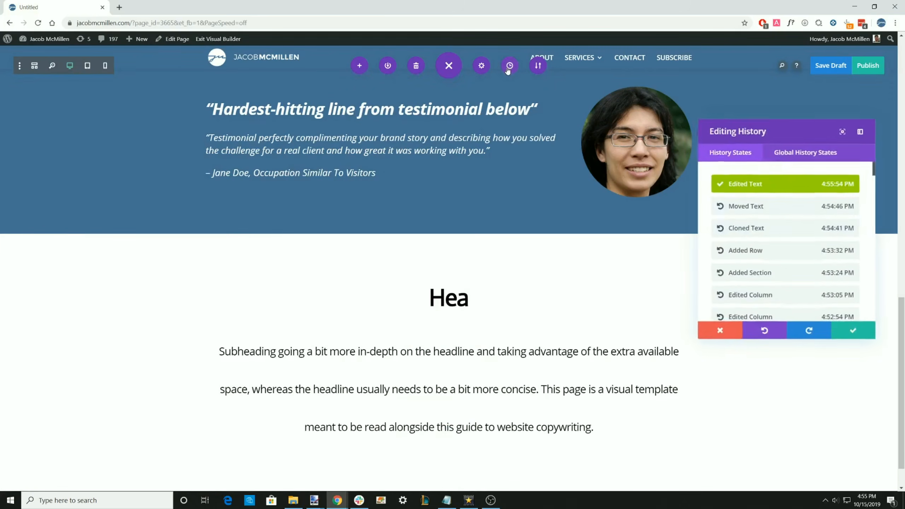
pyautogui.click(763, 330)
pyautogui.click(846, 330)
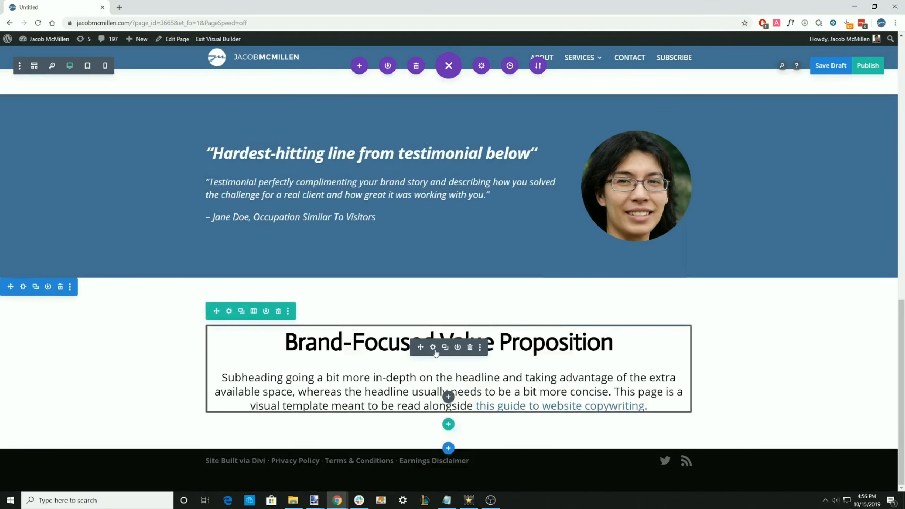
# Replace the copied module's heading with "Headline Introducing Services" in its text settings, pasted as plain text
pyautogui.click(433, 347)
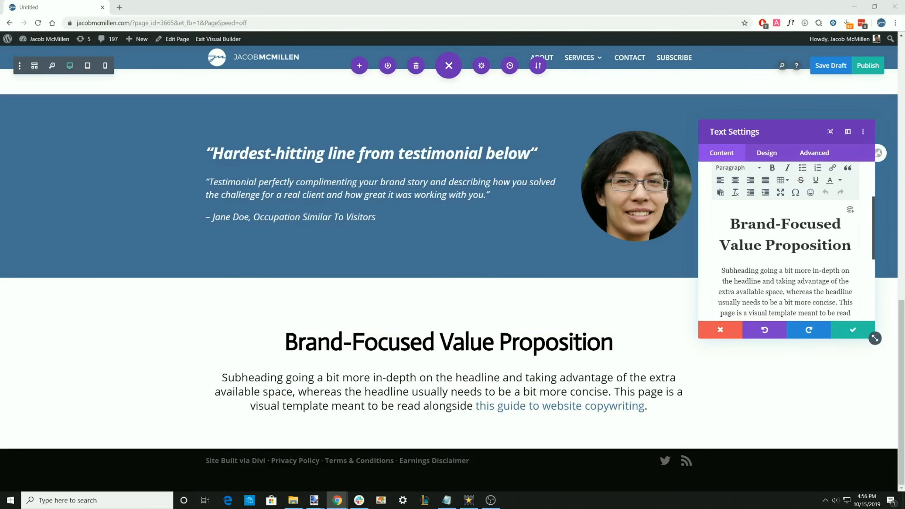
pyautogui.moveTo(848, 246); pyautogui.dragTo(694, 230)
pyautogui.rightClick(763, 231)
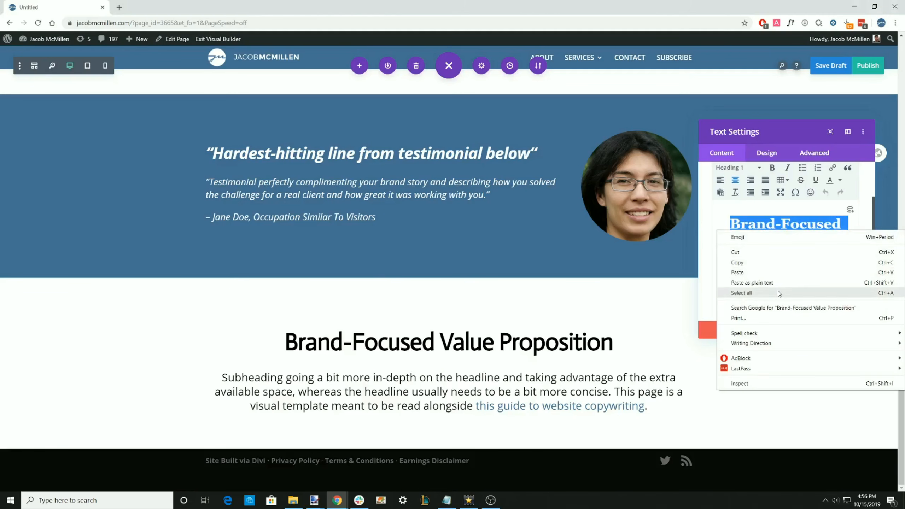
pyautogui.click(751, 283)
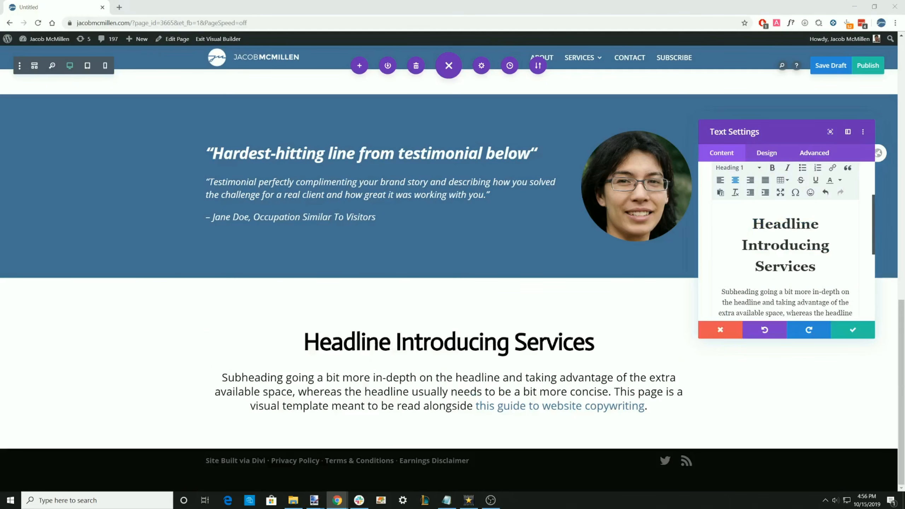
# Replace the subheading with "Subheadline introducing service and creating context for the reader. Make graphics clickable or add buttons underneath each one." and save the module
pyautogui.scroll(-3, 833, 295)
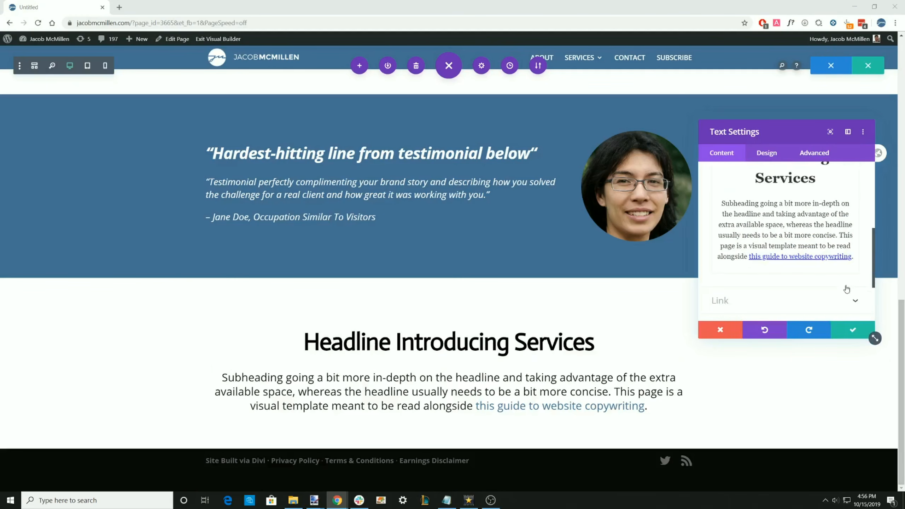
pyautogui.moveTo(718, 203); pyautogui.dragTo(856, 254)
pyautogui.rightClick(786, 226)
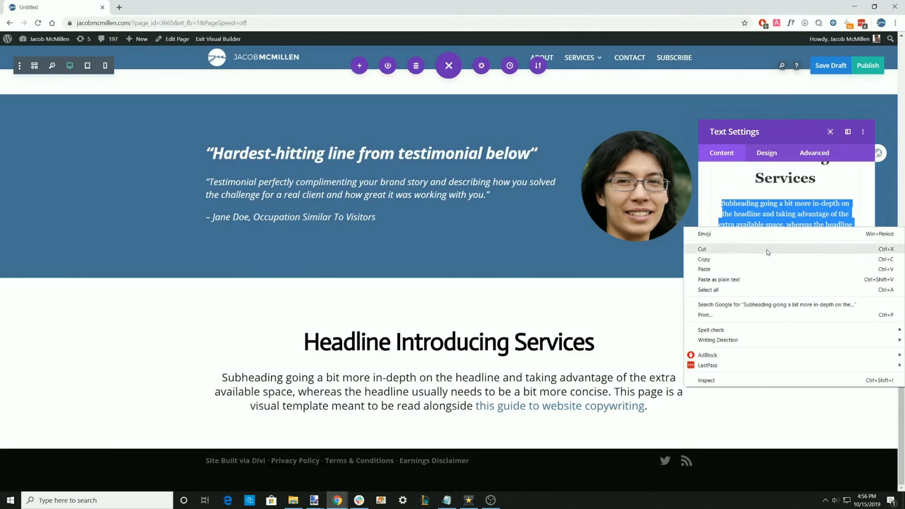
pyautogui.click(743, 281)
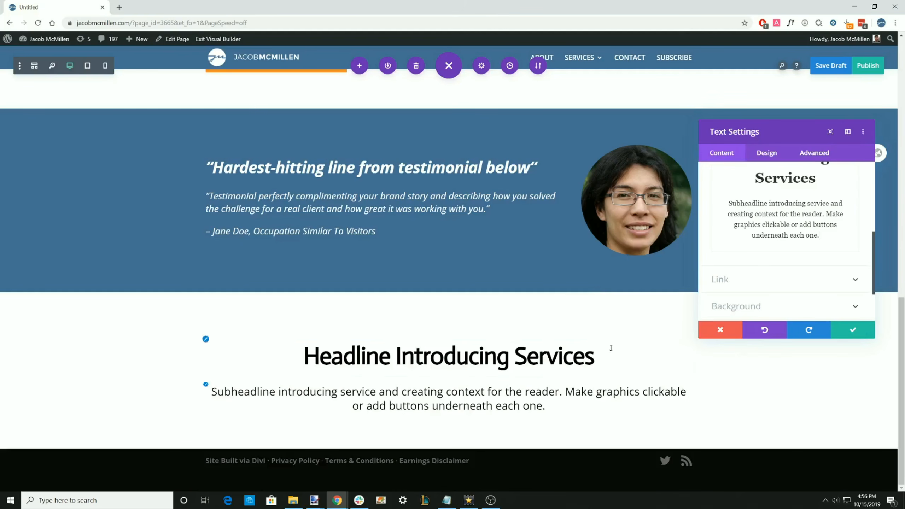
pyautogui.click(852, 330)
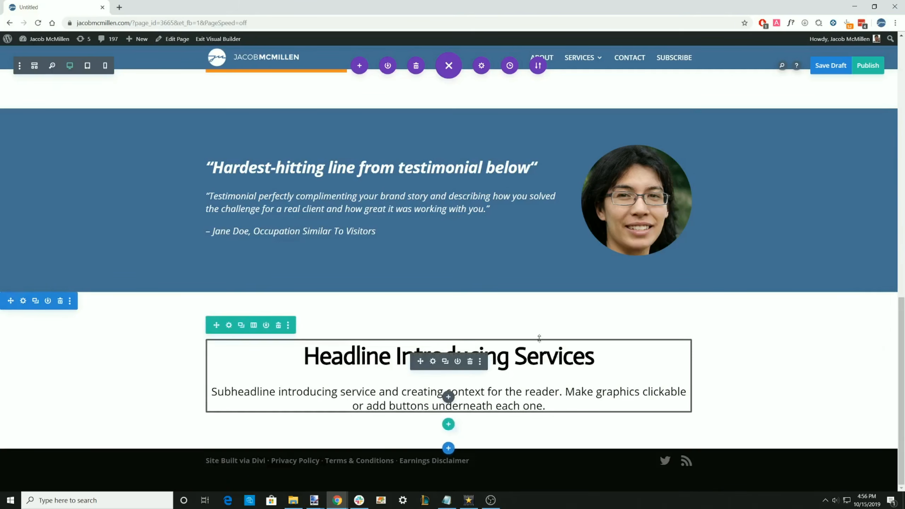
# Insert a new row below the services heading text and set its layout to four equal columns
pyautogui.click(448, 424)
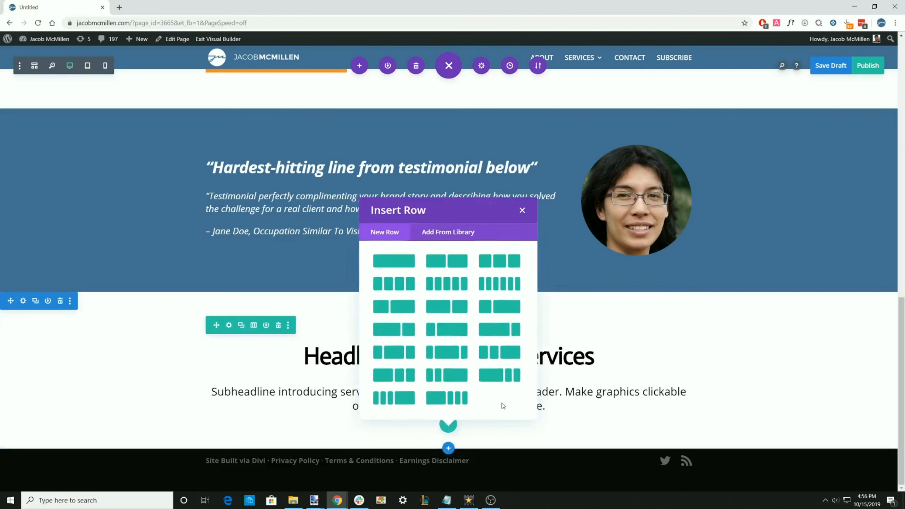
pyautogui.click(494, 262)
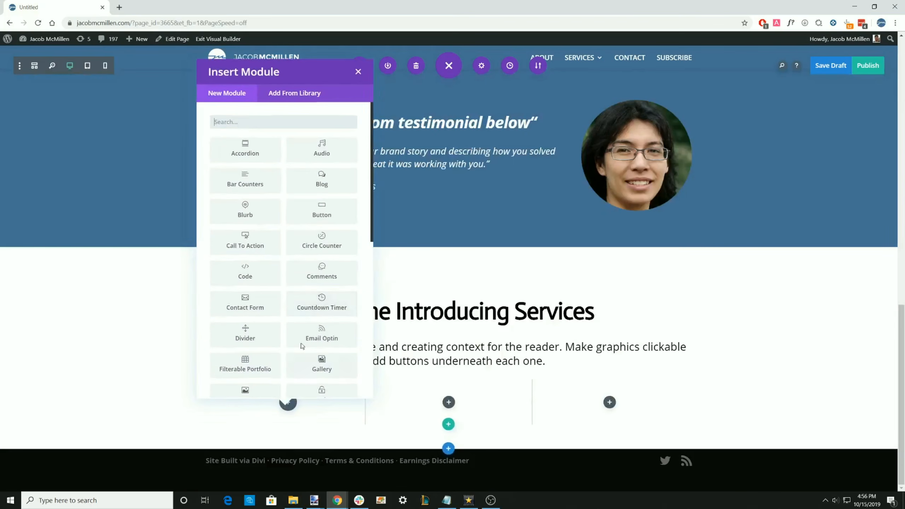
pyautogui.click(133, 382)
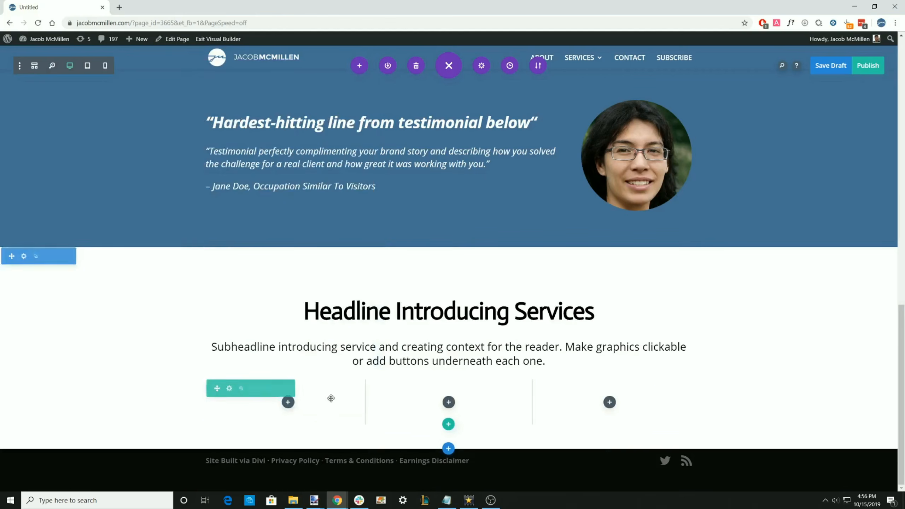
pyautogui.click(253, 388)
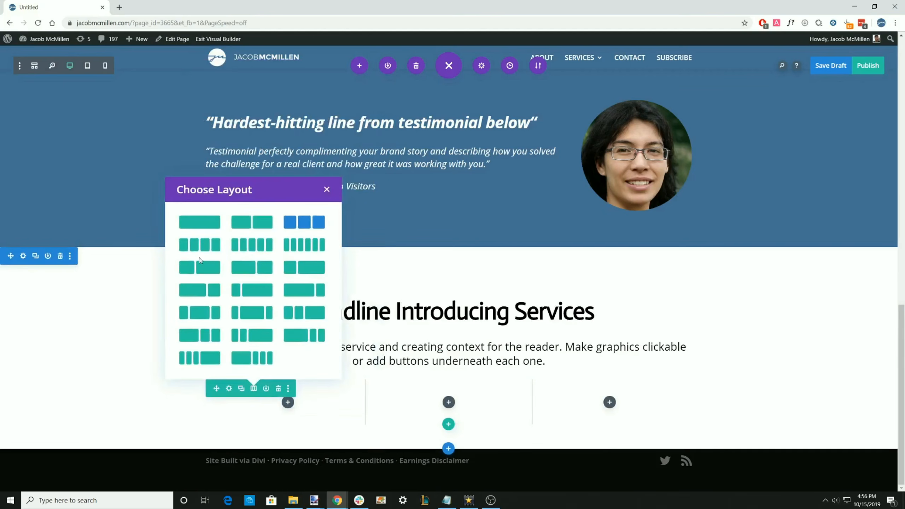
pyautogui.click(200, 245)
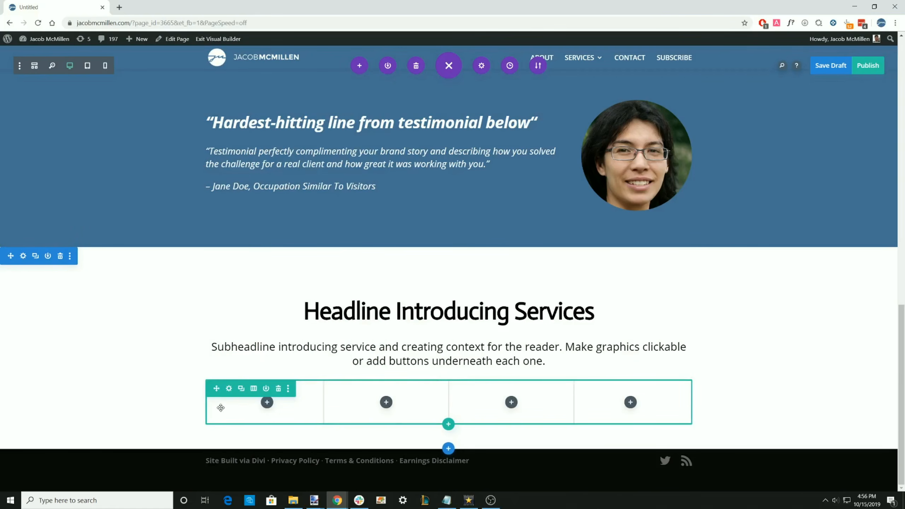
# Insert an Image module in the row's first column using the yellow megaphone graphic from the media library and save it
pyautogui.click(267, 403)
pyautogui.scroll(-5, 236, 290)
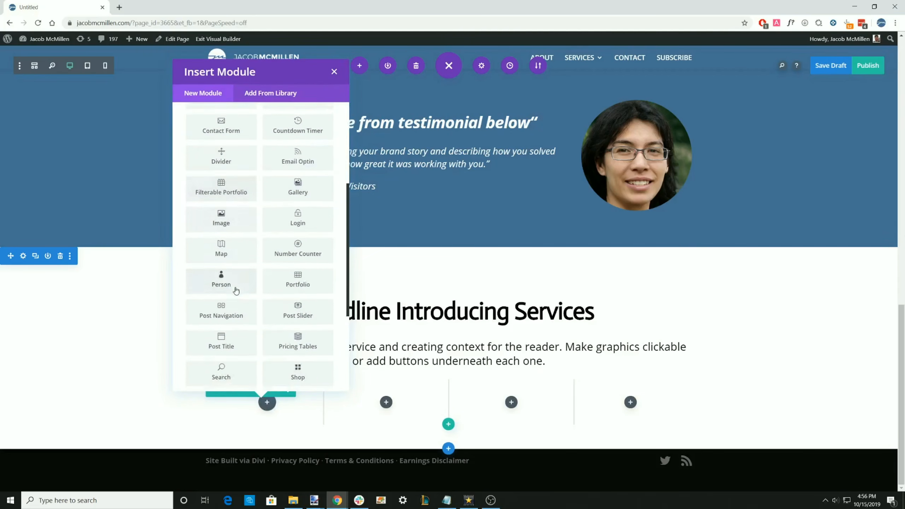
pyautogui.click(221, 218)
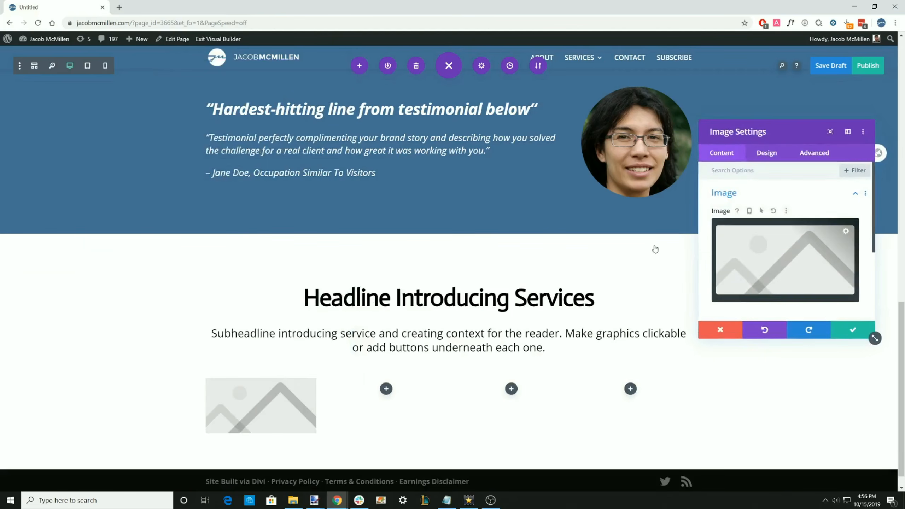
pyautogui.scroll(-12, 421, 256)
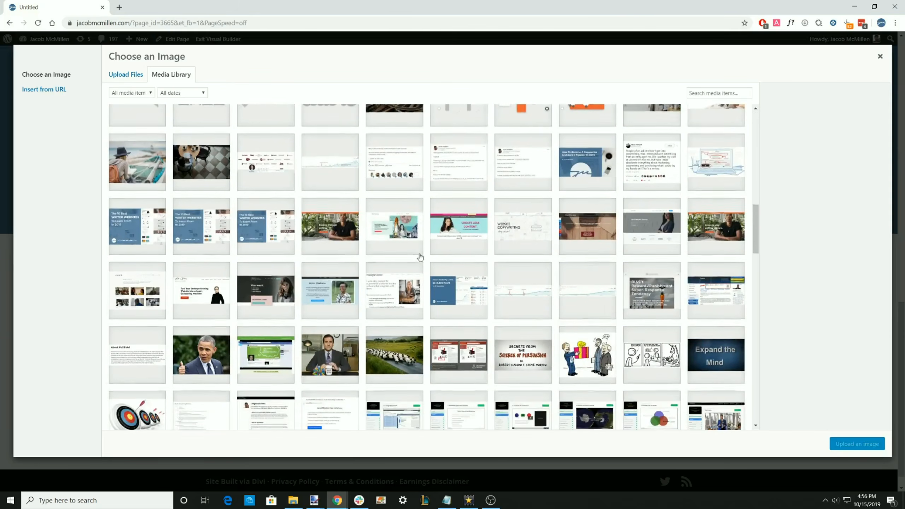
pyautogui.scroll(-8, 419, 257)
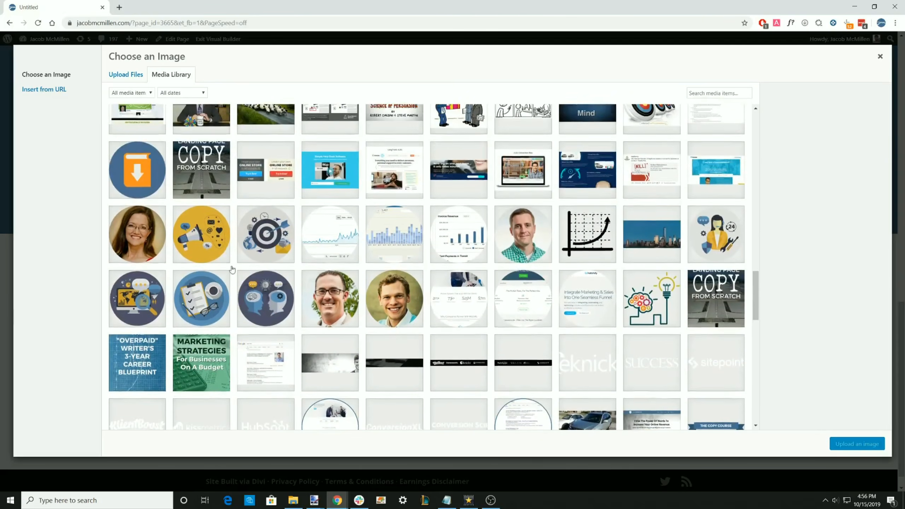
pyautogui.click(198, 263)
pyautogui.click(856, 444)
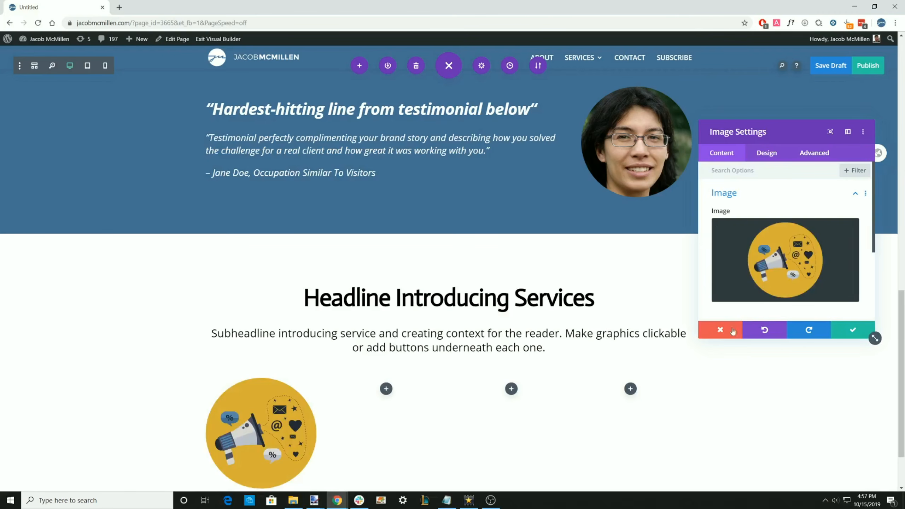
pyautogui.click(866, 334)
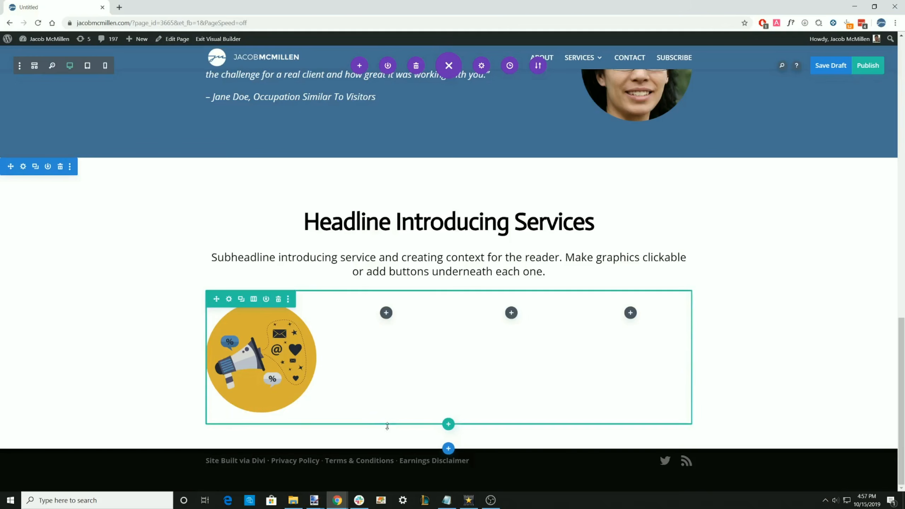
# Duplicate the megaphone image module and place one copy in each of the three remaining columns
pyautogui.click(257, 324)
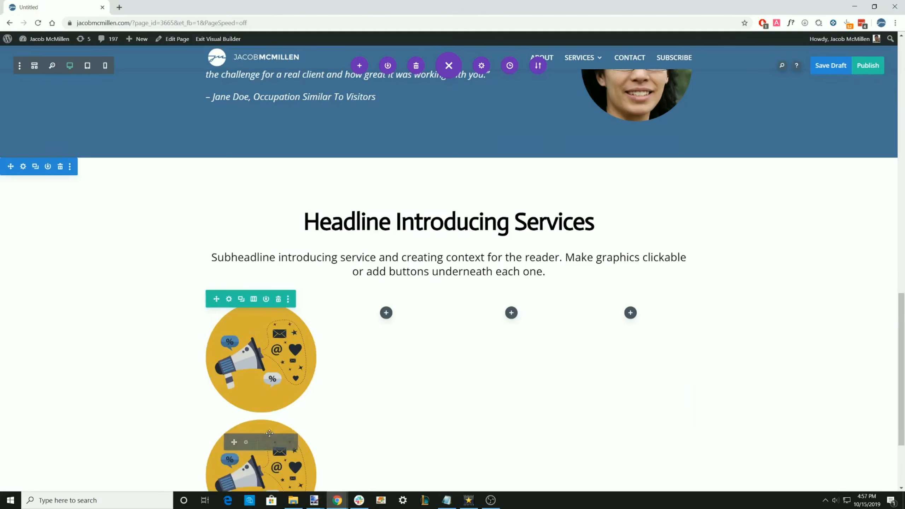
pyautogui.moveTo(232, 440); pyautogui.dragTo(398, 307)
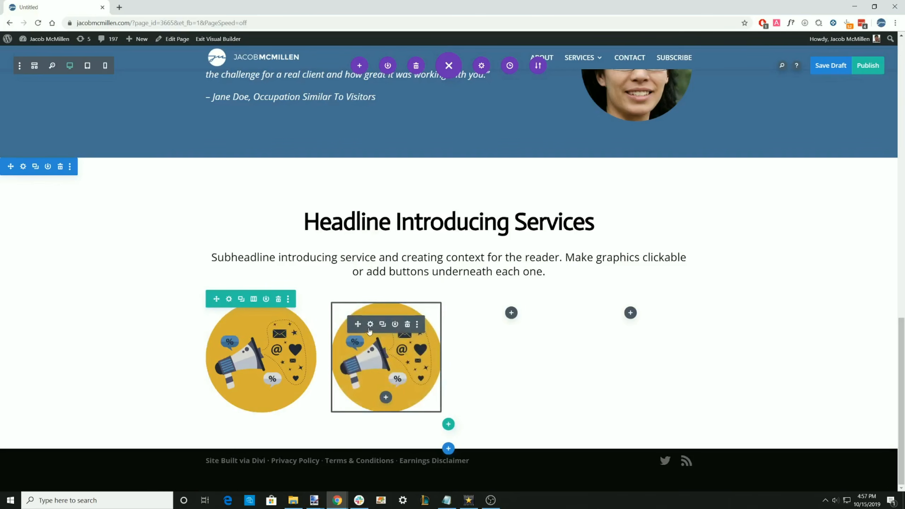
pyautogui.click(383, 327)
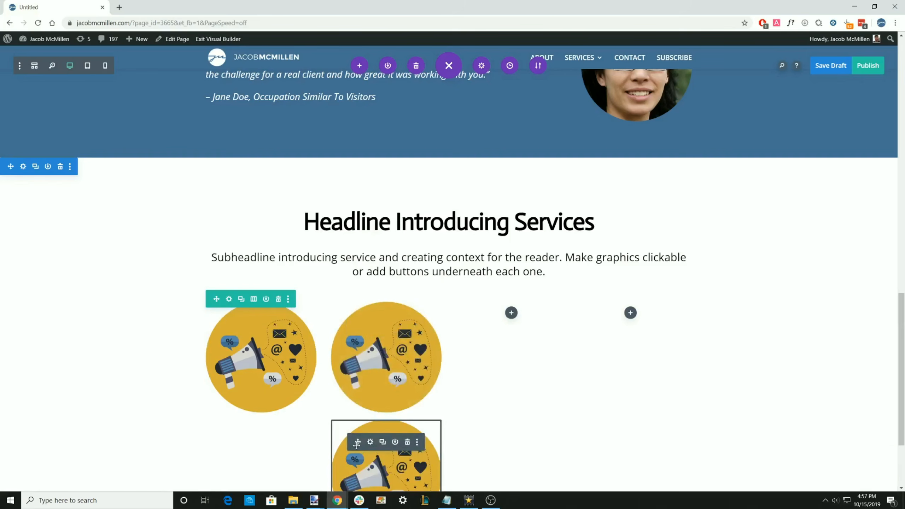
pyautogui.moveTo(357, 440); pyautogui.dragTo(532, 312)
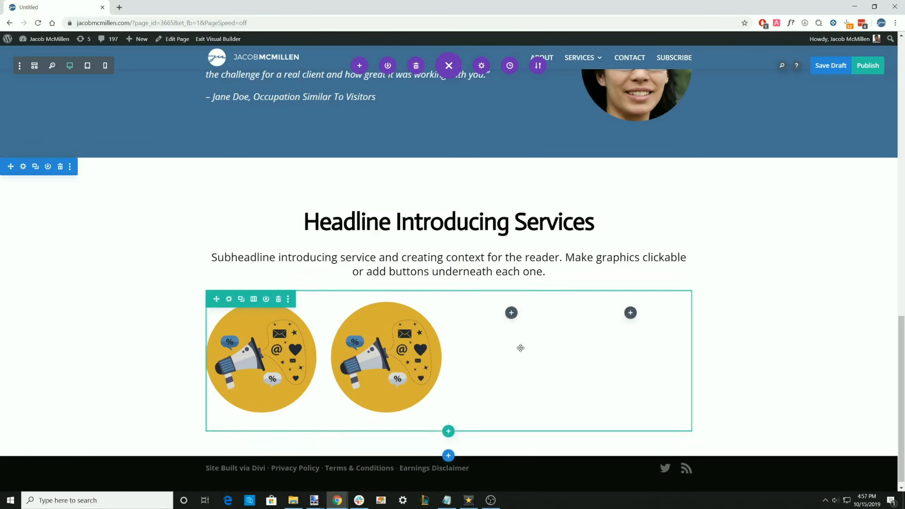
pyautogui.click(508, 325)
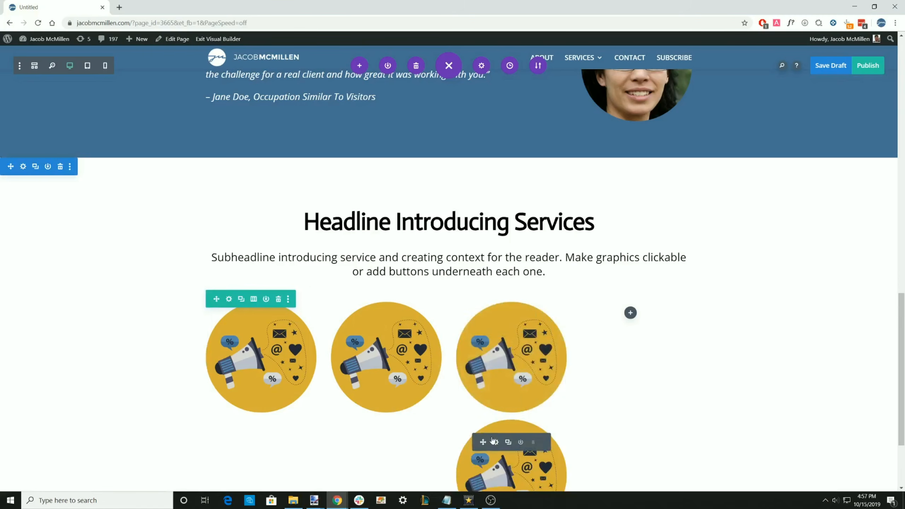
pyautogui.moveTo(479, 442); pyautogui.dragTo(630, 311)
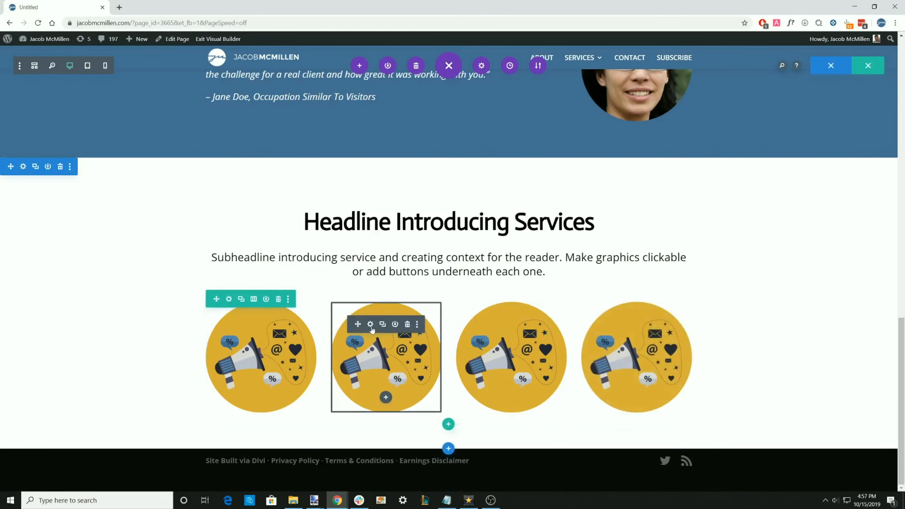
# Replace the second column's image with the grey target graphic Oww2mWJ.png from the media library and save the module
pyautogui.click(370, 324)
pyautogui.click(498, 291)
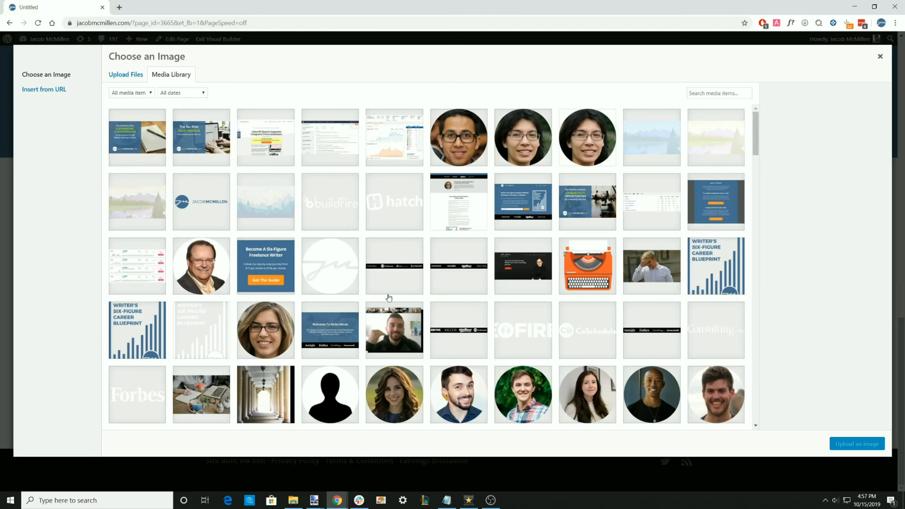
pyautogui.scroll(-15, 357, 299)
pyautogui.scroll(-10, 274, 300)
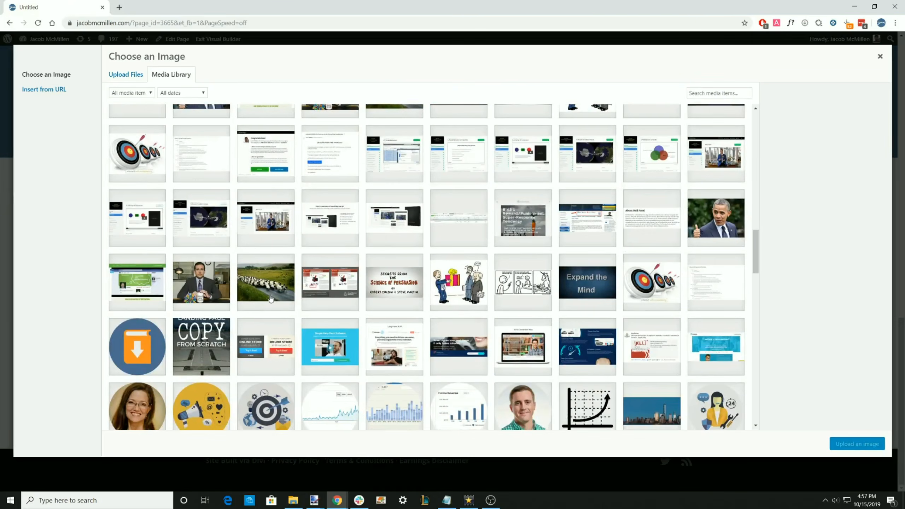
pyautogui.click(267, 257)
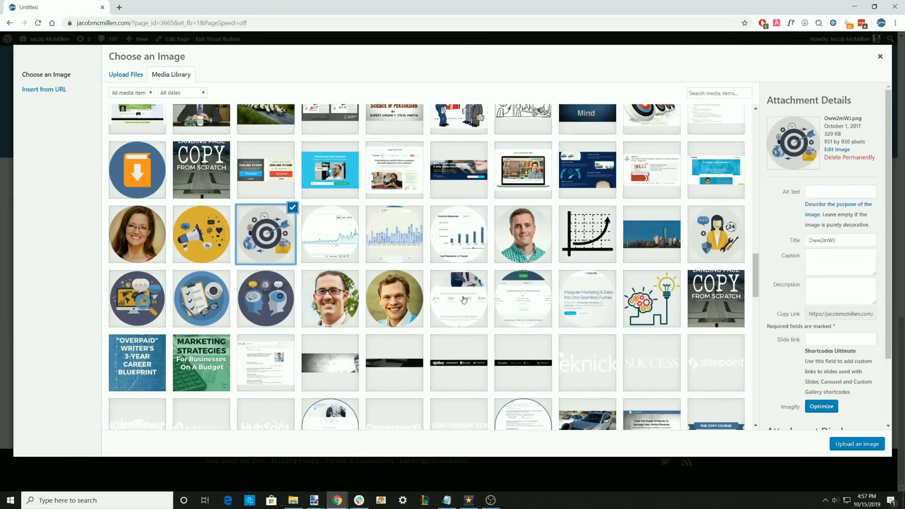
pyautogui.click(856, 443)
pyautogui.click(852, 330)
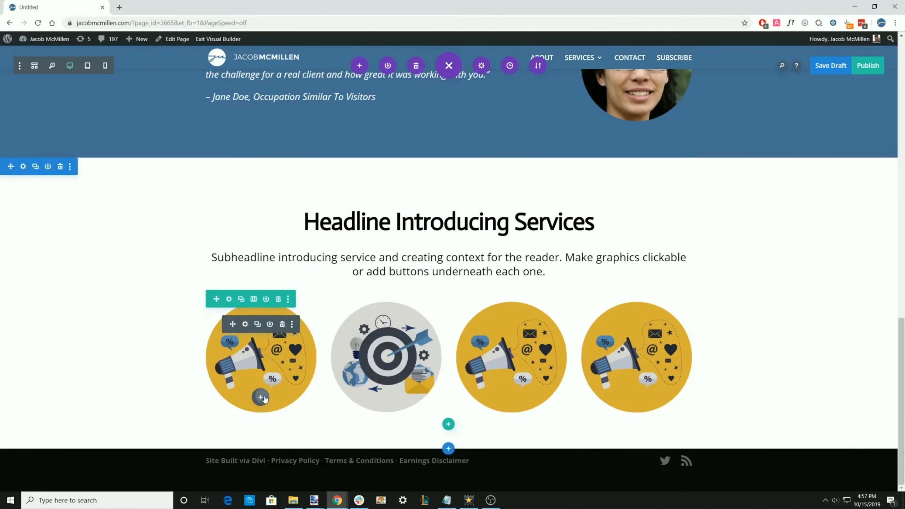
# Insert a Text module below the first column's image with the body text "Service 1 title, description, & CTA"
pyautogui.click(261, 397)
pyautogui.scroll(-3, 296, 292)
pyautogui.scroll(-3, 295, 292)
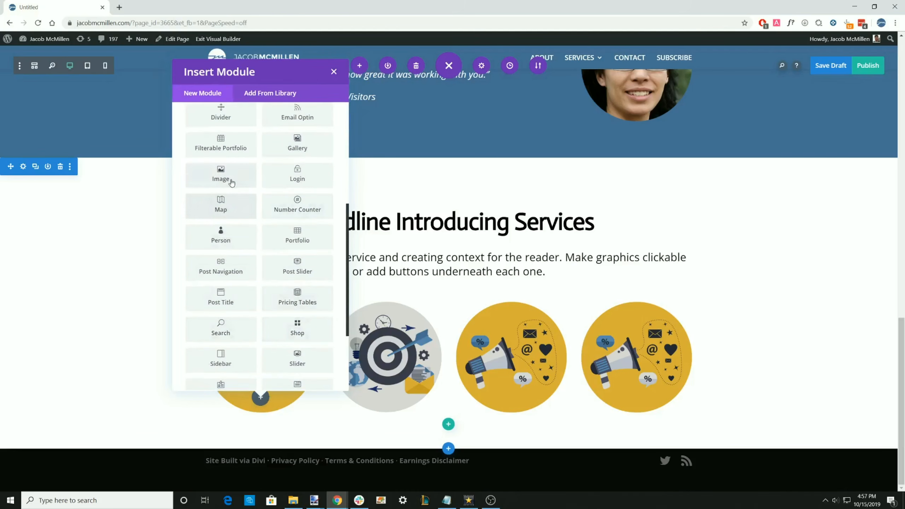
pyautogui.scroll(-3, 228, 179)
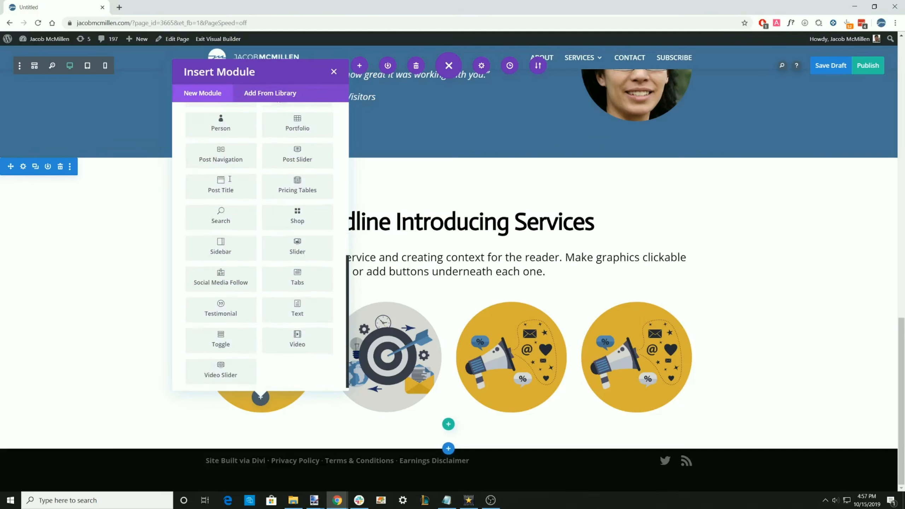
pyautogui.click(301, 307)
pyautogui.tripleClick(774, 314)
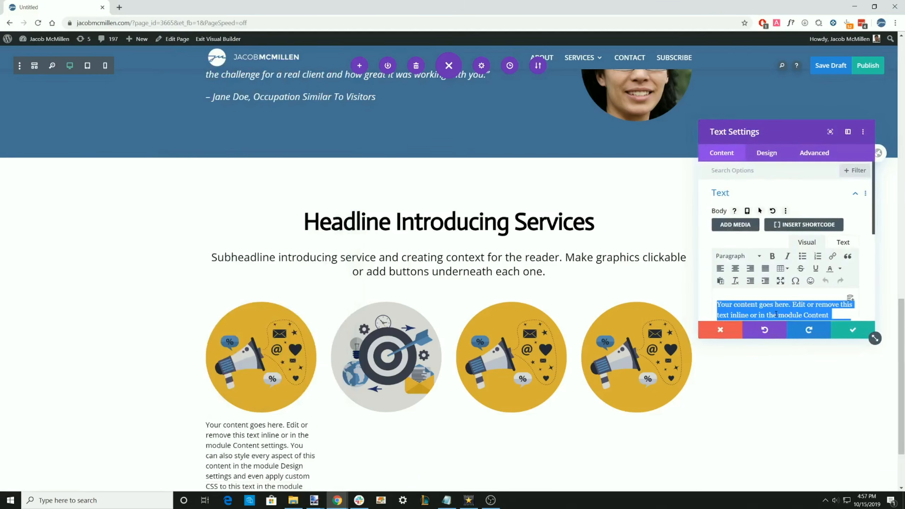
pyautogui.scroll(-1, 763, 297)
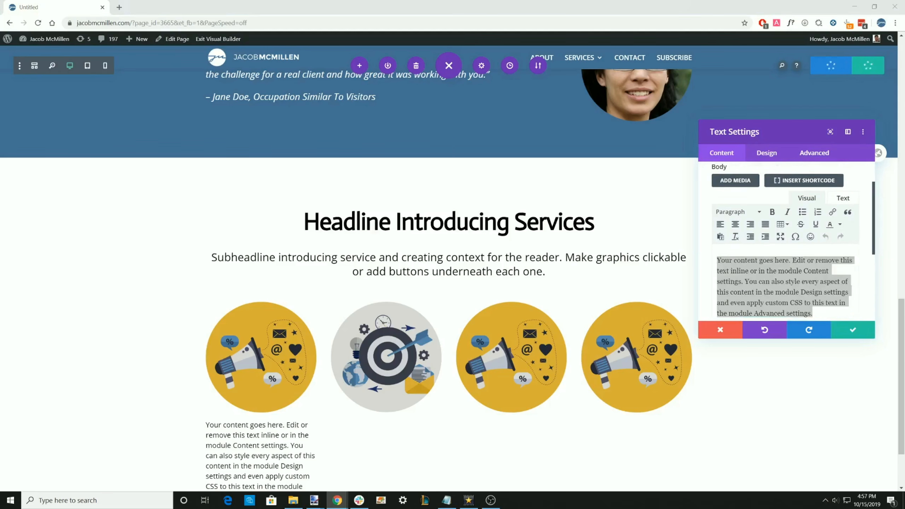
pyautogui.hotkey('alt', 'Tab')
pyautogui.write('Service 1 title, description, & CTA')
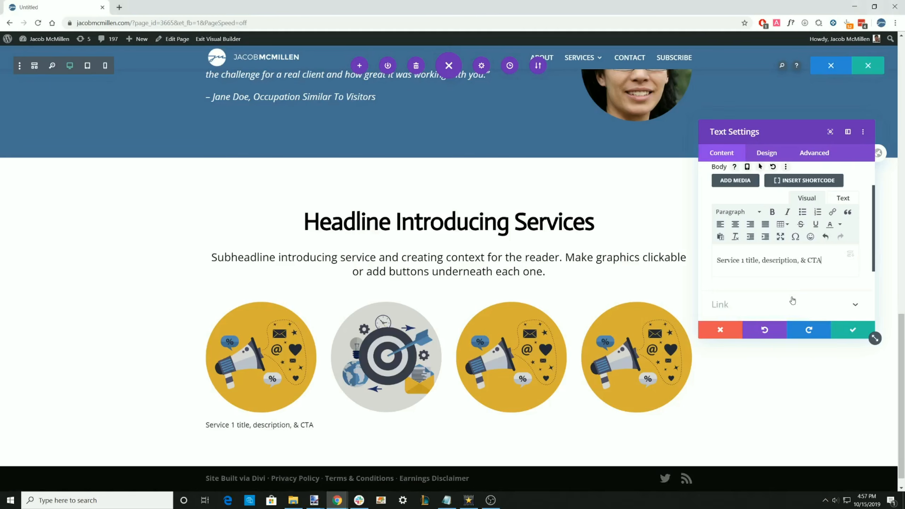
# Set the service text module's text size to 20px in its design settings
pyautogui.click(766, 152)
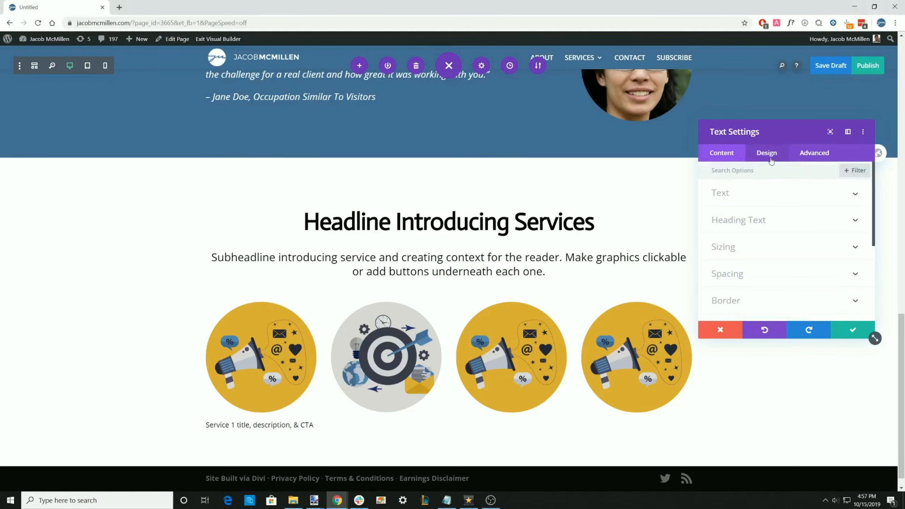
pyautogui.click(737, 201)
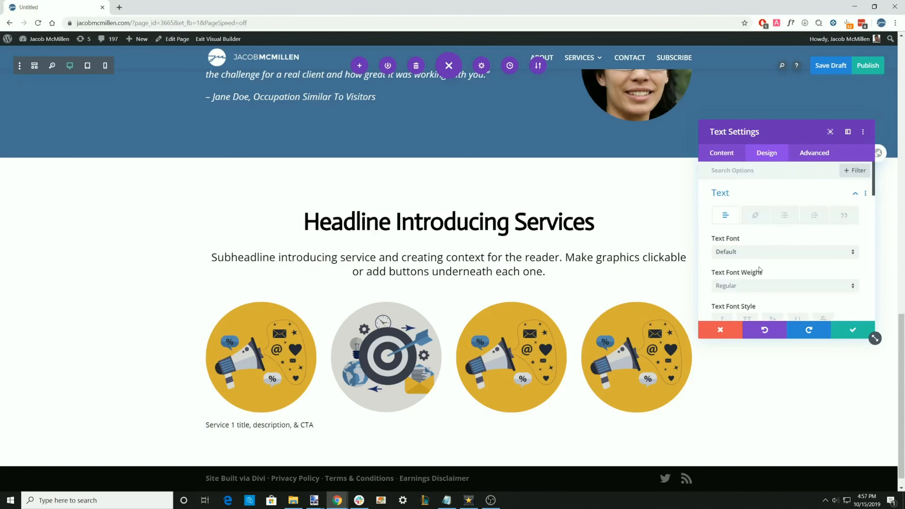
pyautogui.scroll(-4, 759, 269)
pyautogui.moveTo(728, 274); pyautogui.dragTo(731, 277)
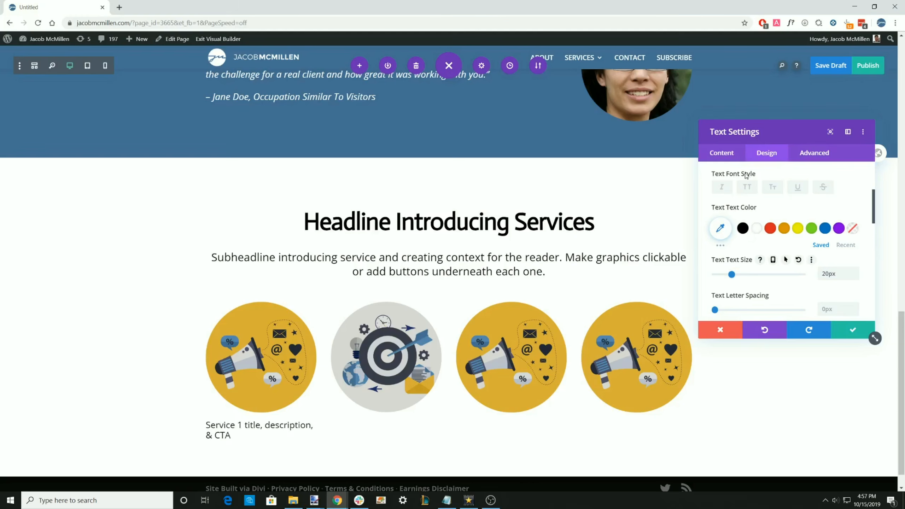
# Center the "Service 1 title, description, & CTA" body text and save the module
pyautogui.click(723, 154)
pyautogui.click(737, 195)
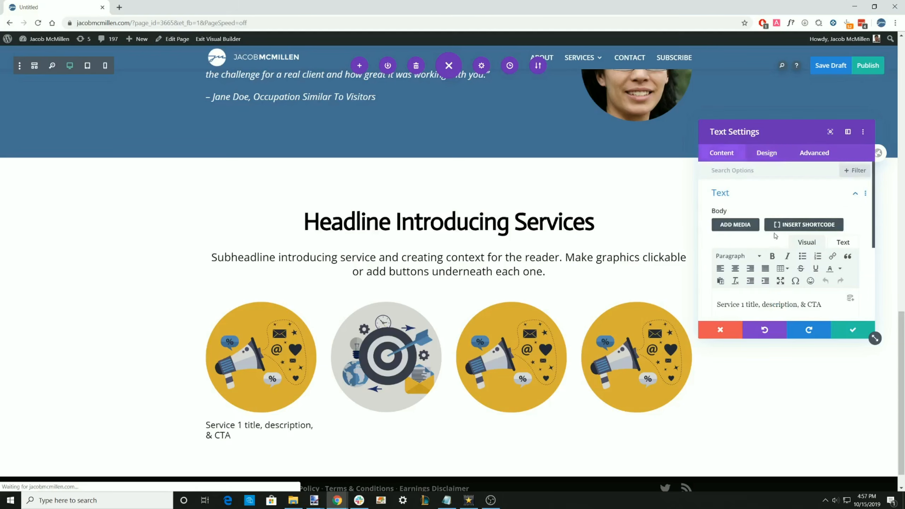
pyautogui.click(735, 268)
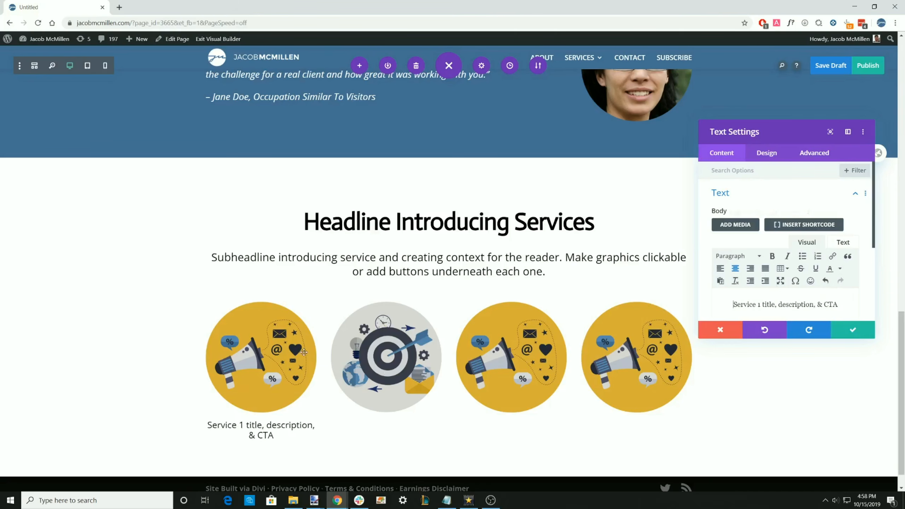
pyautogui.click(849, 333)
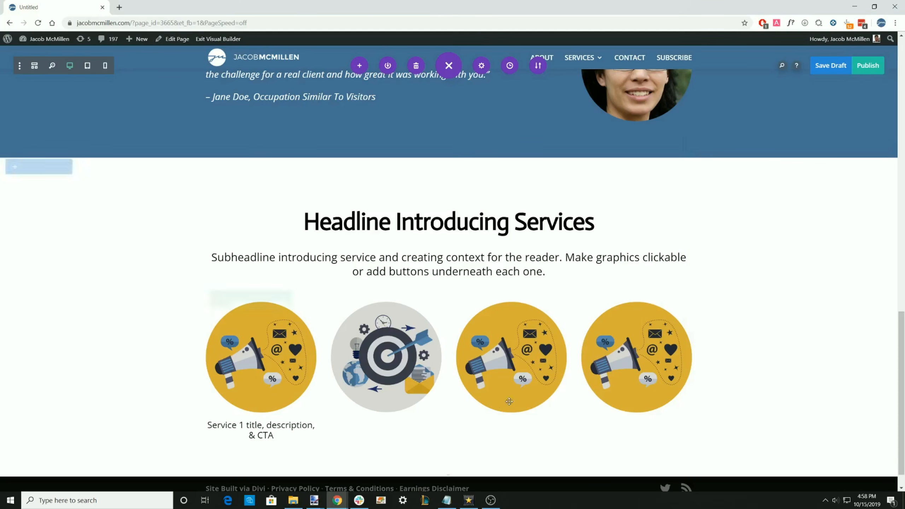
# Duplicate the first column's caption and place copies below the second and third columns' images
pyautogui.scroll(-1, 335, 388)
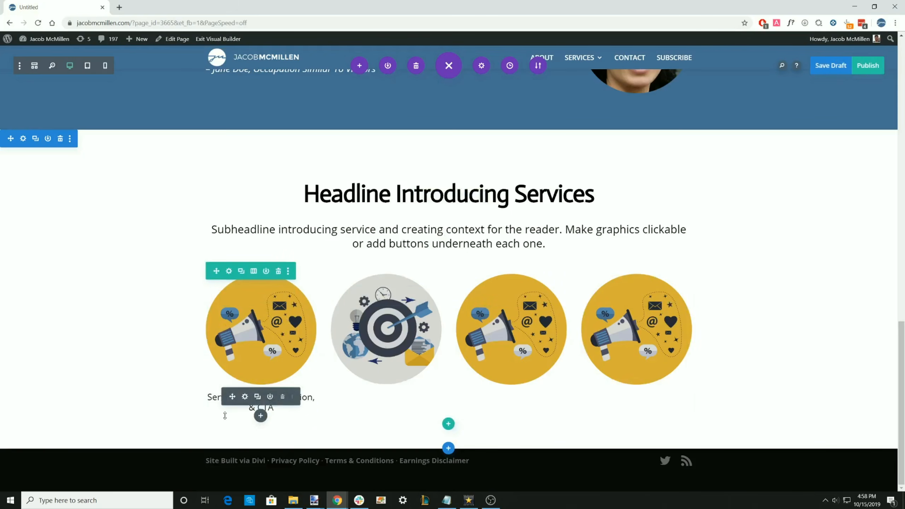
pyautogui.click(258, 397)
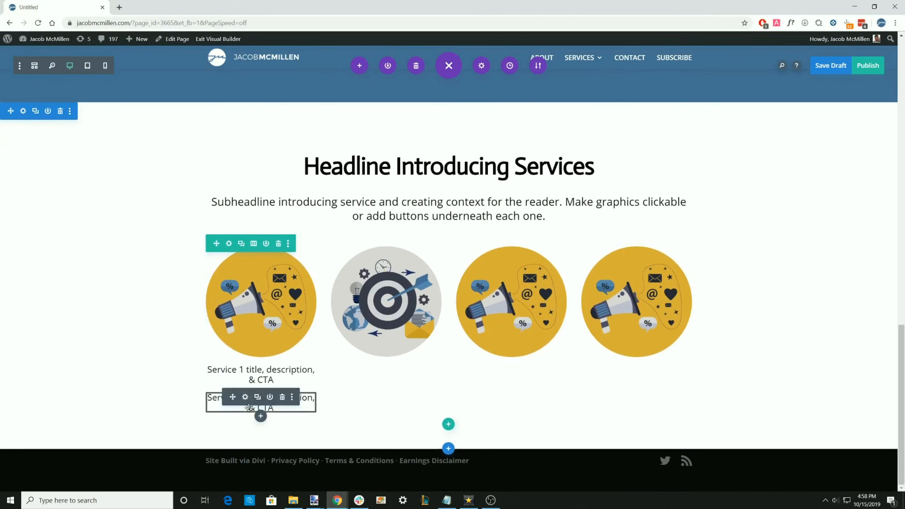
pyautogui.click(282, 396)
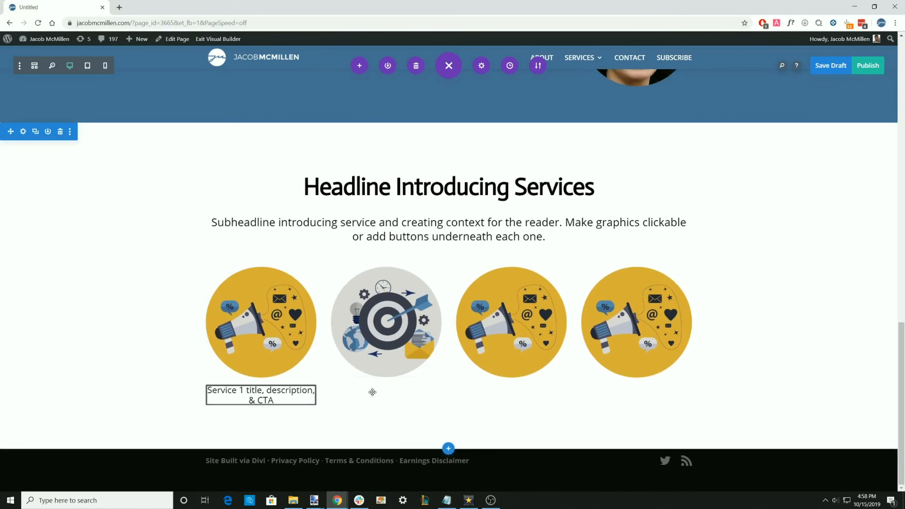
pyautogui.moveTo(383, 395); pyautogui.dragTo(378, 396)
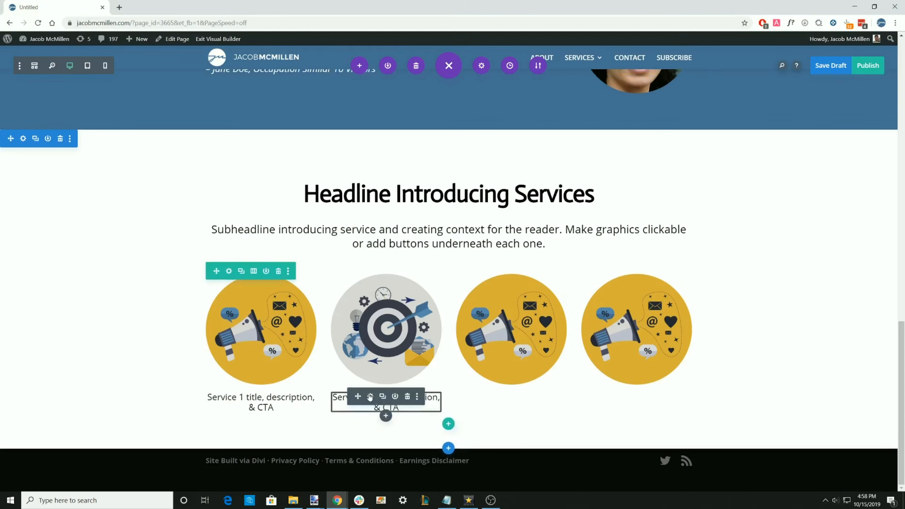
pyautogui.click(382, 396)
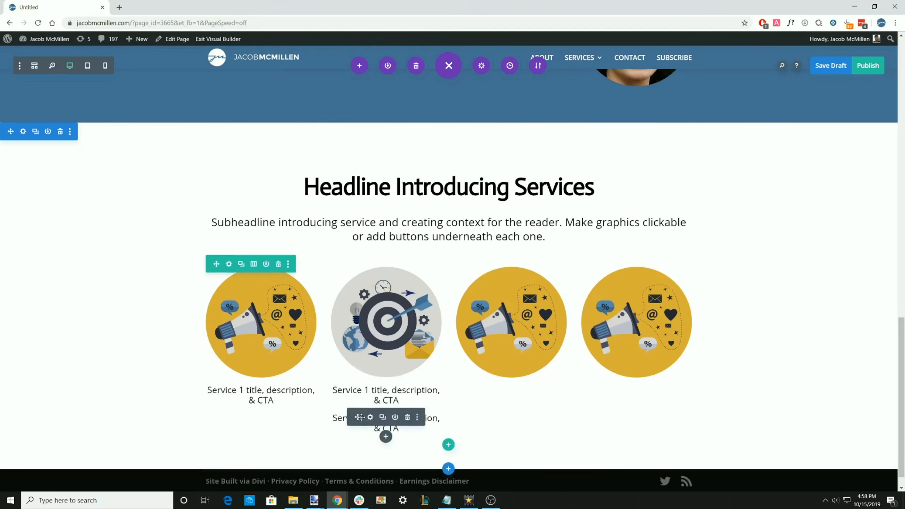
pyautogui.moveTo(360, 417); pyautogui.dragTo(492, 389)
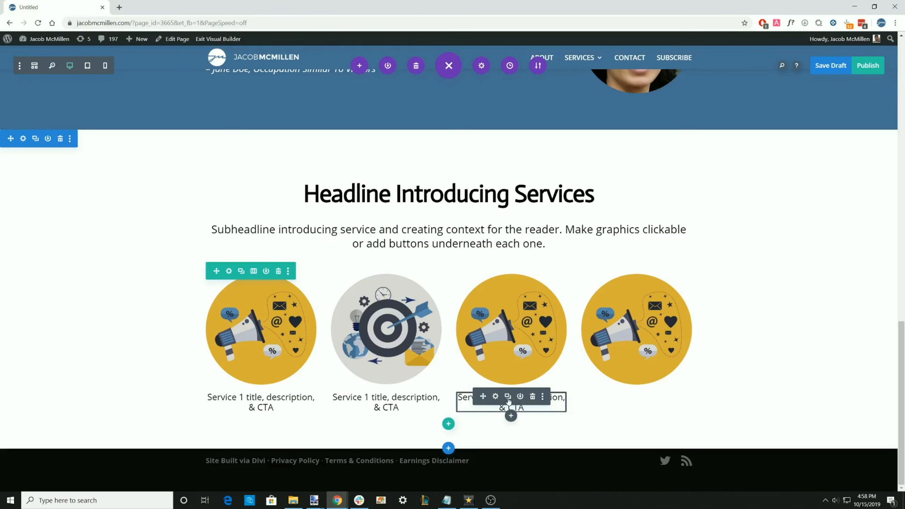
# Duplicate the third column's caption, move the copy into the fourth column, and place the last megaphone image above it
pyautogui.click(508, 398)
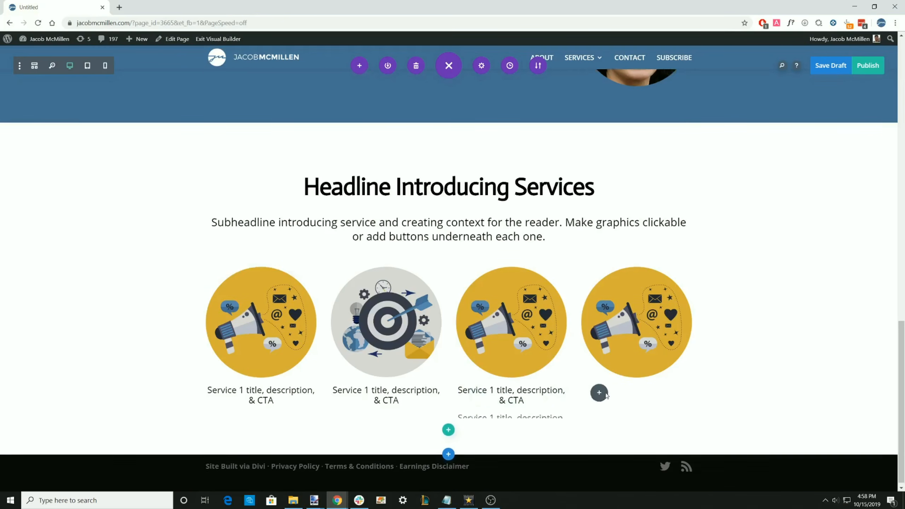
pyautogui.moveTo(607, 395); pyautogui.dragTo(633, 401)
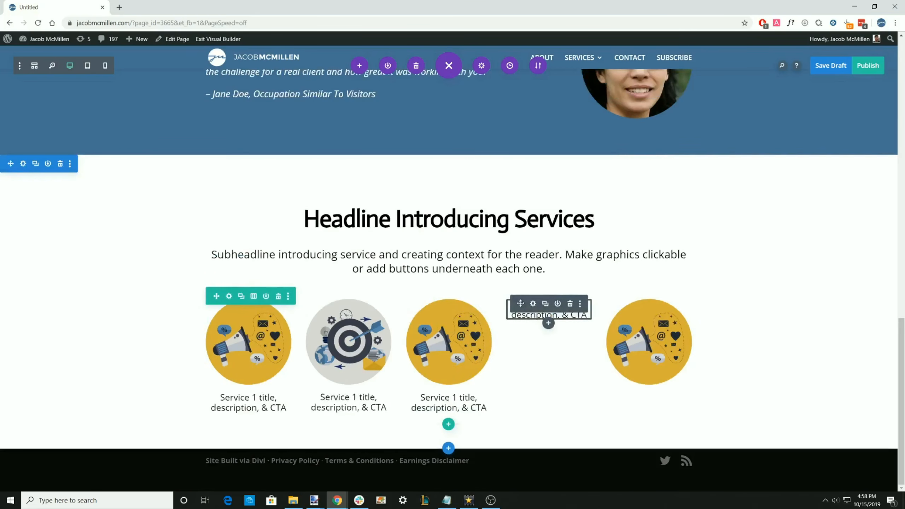
pyautogui.moveTo(519, 303); pyautogui.dragTo(561, 406)
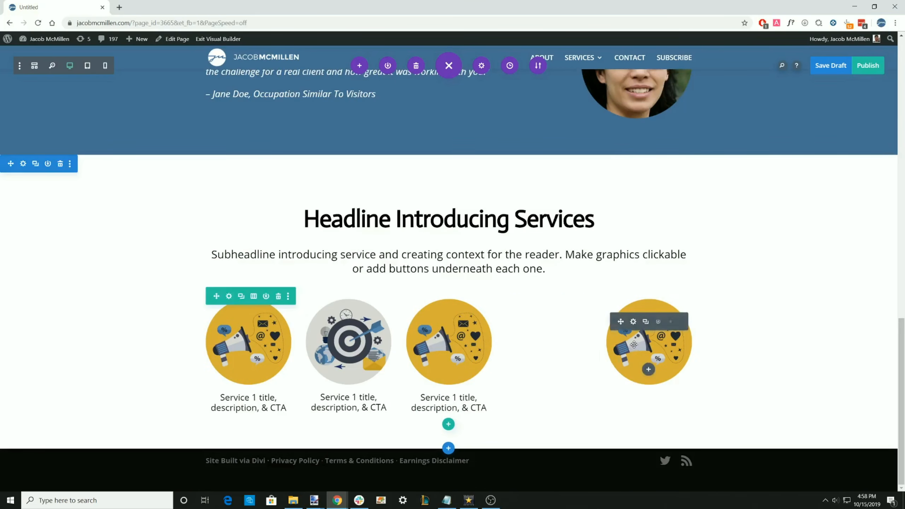
pyautogui.moveTo(622, 321); pyautogui.dragTo(487, 306)
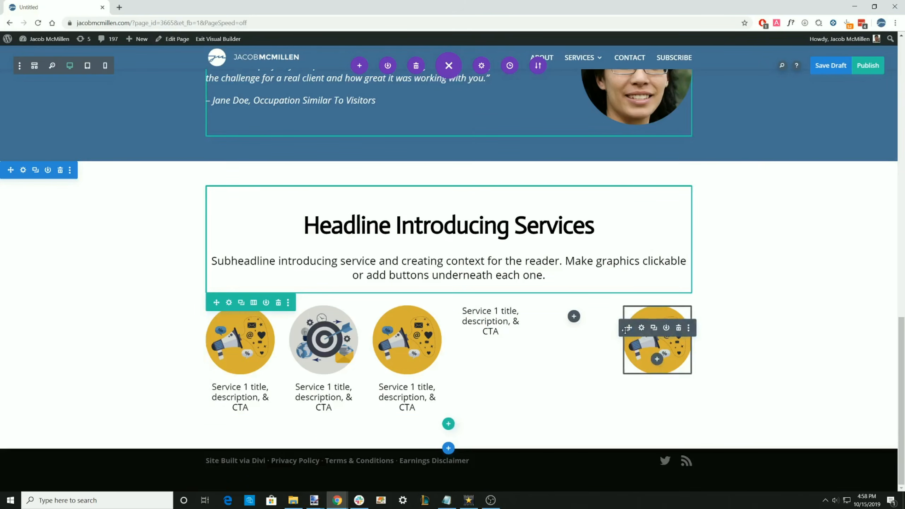
pyautogui.moveTo(625, 328); pyautogui.dragTo(490, 313)
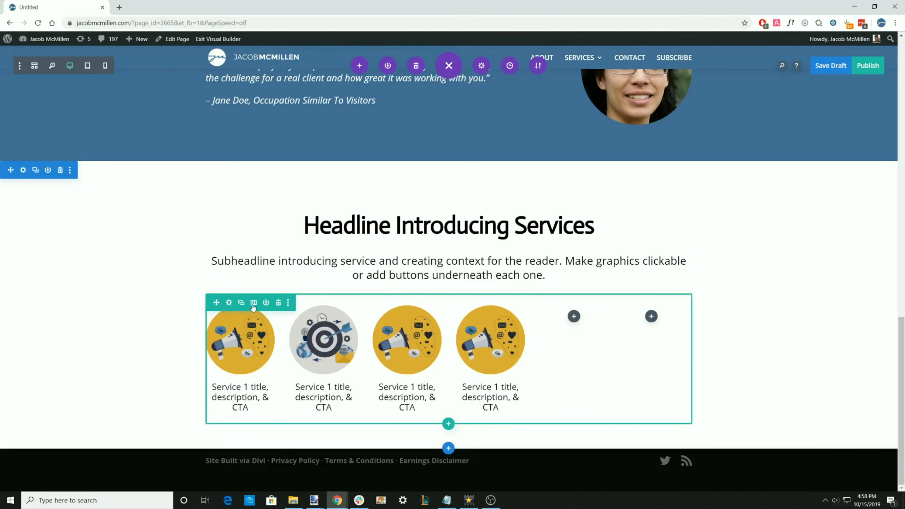
# Change the services row to the layout with four equal columns
pyautogui.click(253, 302)
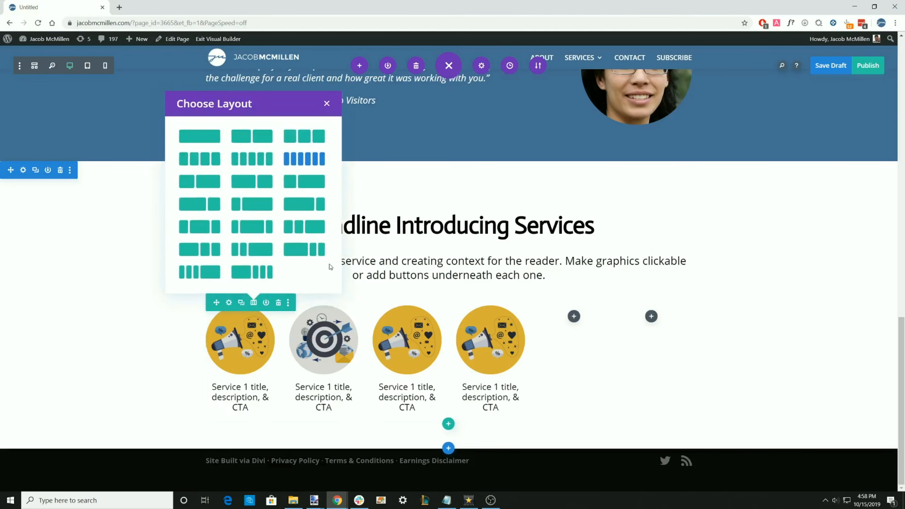
pyautogui.click(199, 159)
pyautogui.scroll(-1, 674, 380)
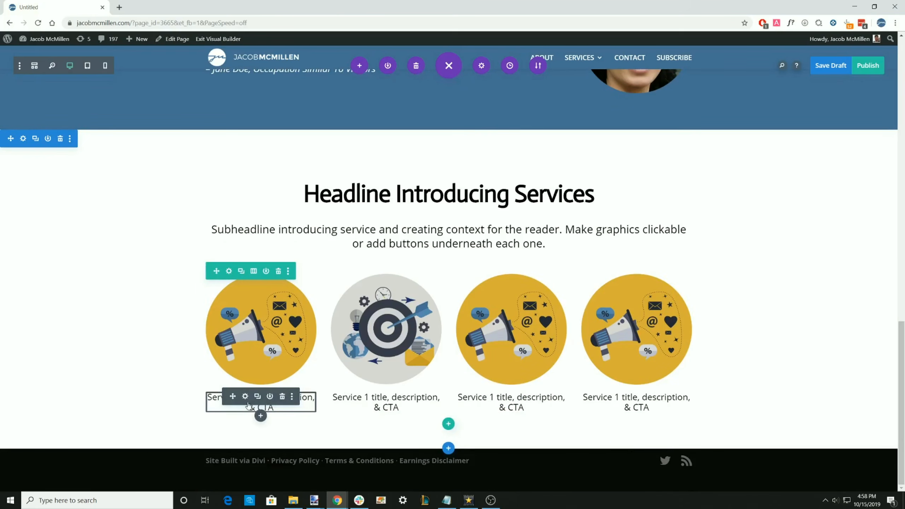
# Insert the saved Orange Button module from the library below the first column's caption
pyautogui.click(261, 417)
pyautogui.scroll(-5, 292, 214)
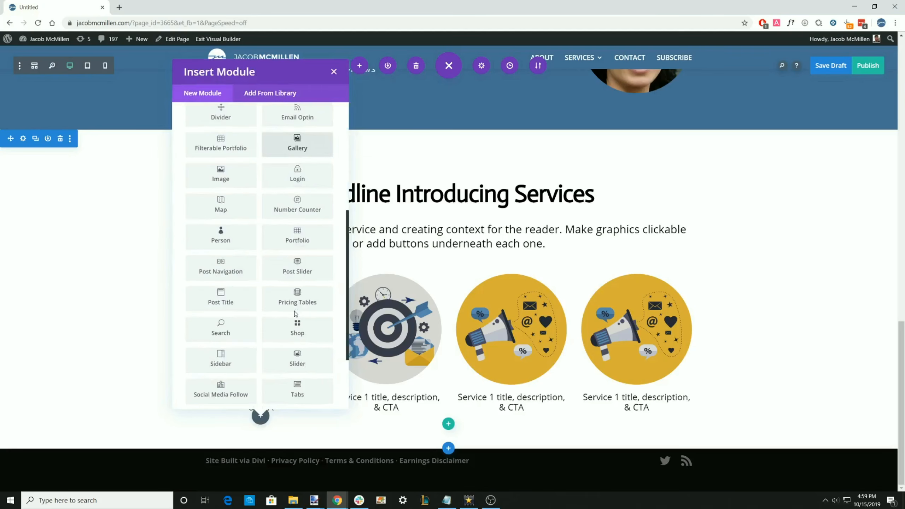
pyautogui.scroll(5, 291, 138)
pyautogui.click(270, 93)
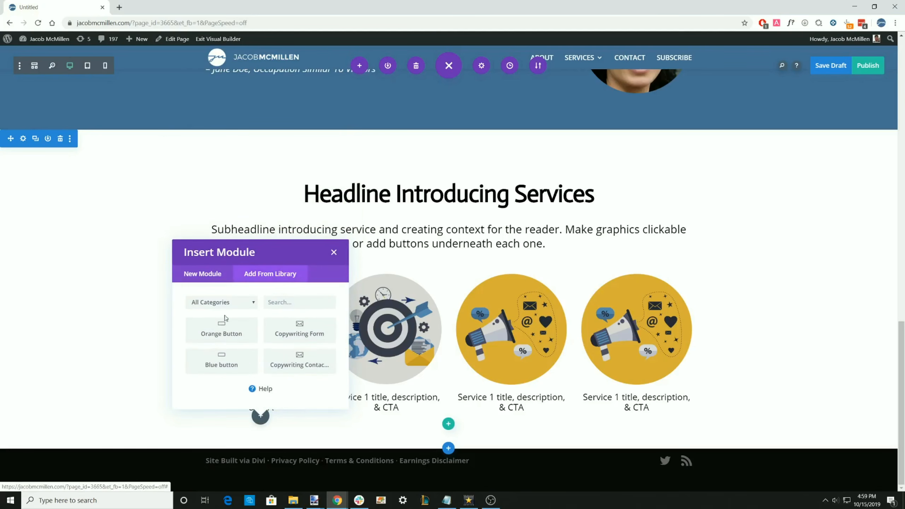
pyautogui.click(220, 330)
pyautogui.scroll(-2, 238, 398)
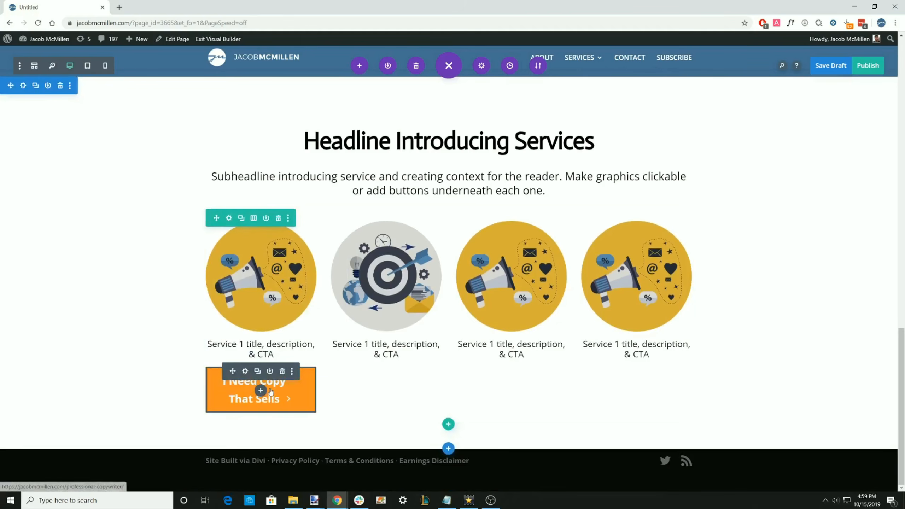
# Set the orange button's text to "CTA" and save the module
pyautogui.click(241, 372)
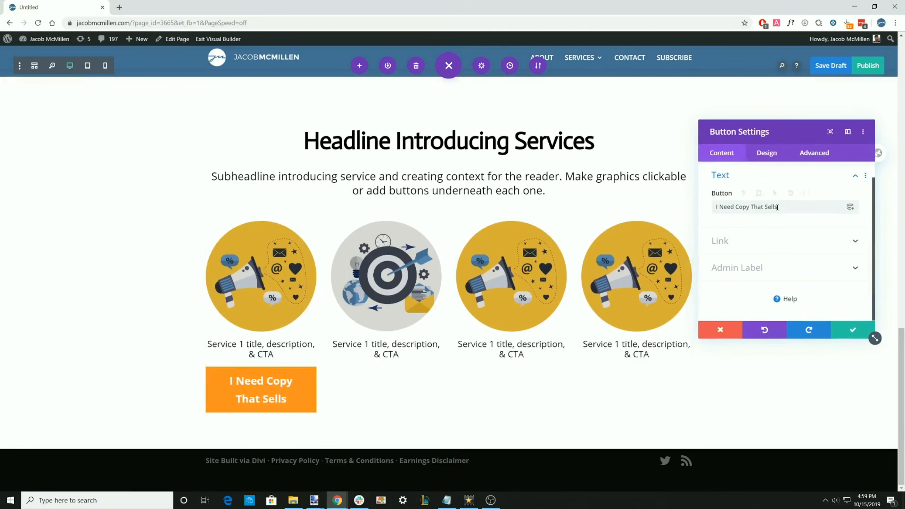
pyautogui.write('c')
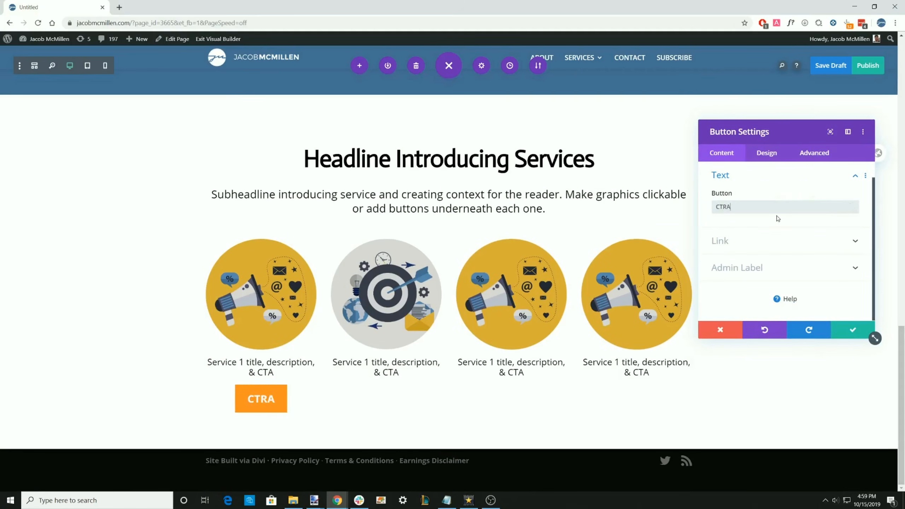
pyautogui.click(845, 329)
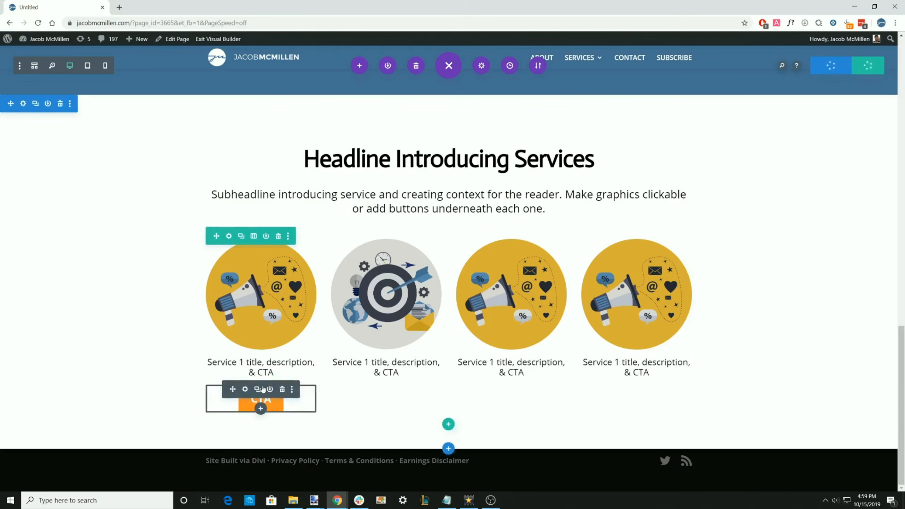
# Duplicate the CTA button and place one of the two buttons below the second column's caption
pyautogui.click(262, 388)
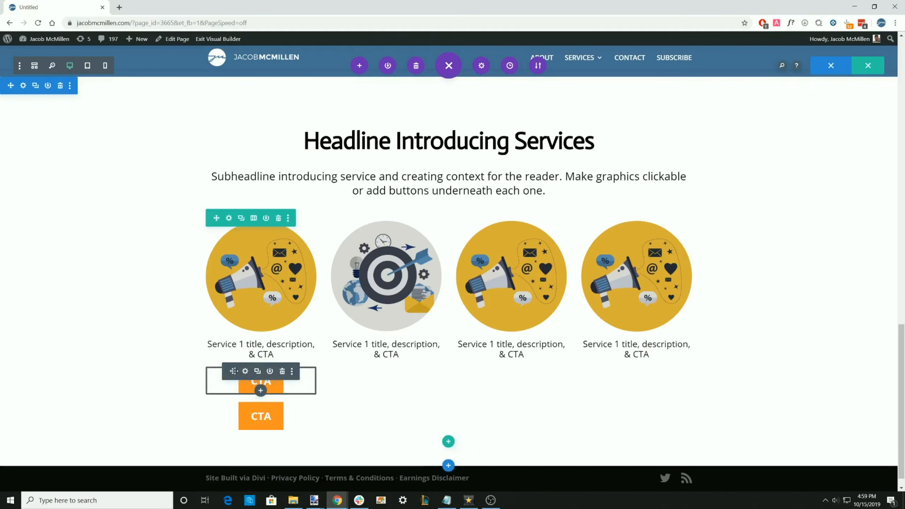
pyautogui.moveTo(233, 371); pyautogui.dragTo(375, 385)
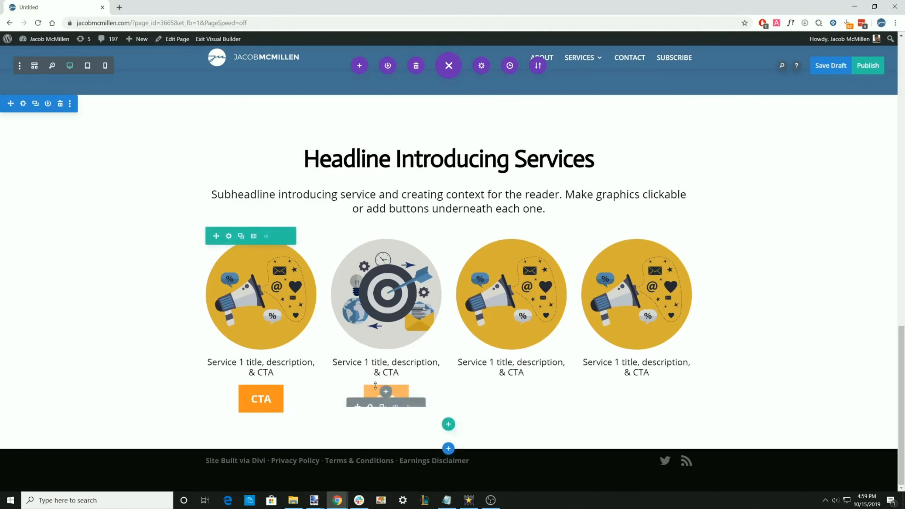
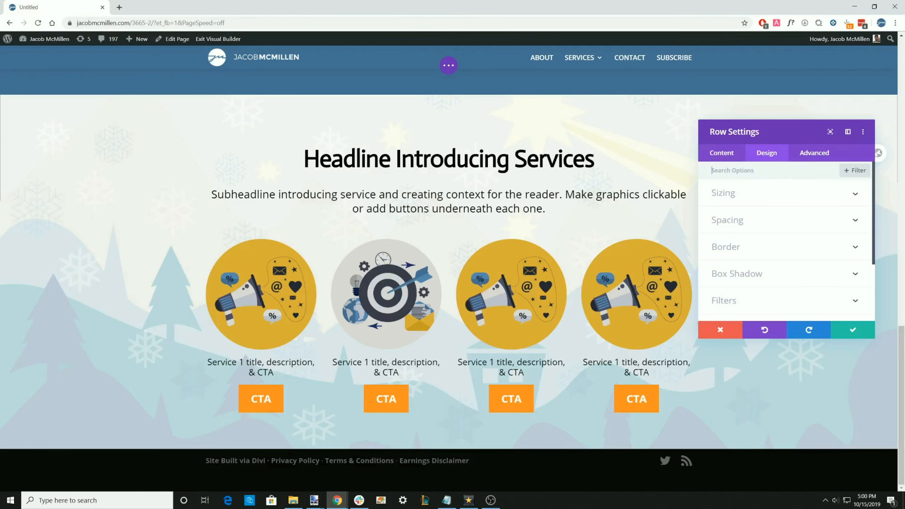
# Enable a custom gutter width in the services row's sizing settings, try 4, and set it to 3
pyautogui.click(748, 223)
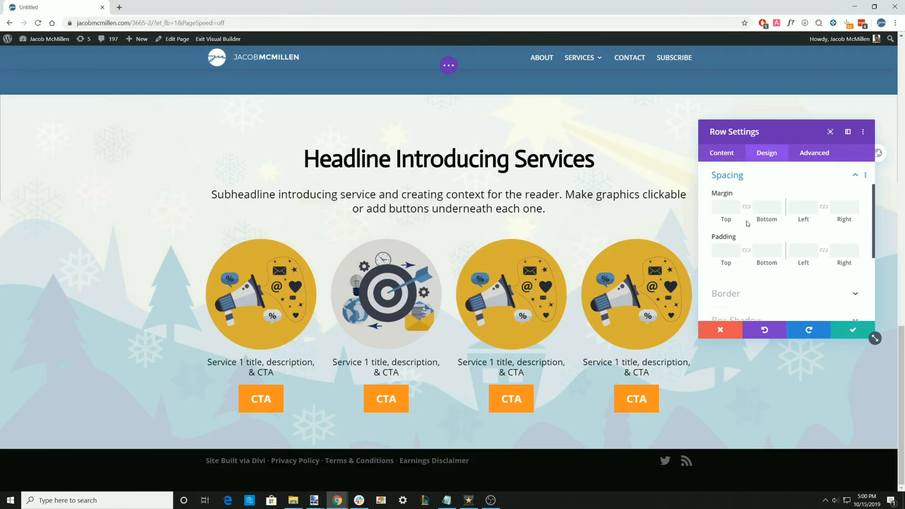
pyautogui.click(737, 178)
pyautogui.click(740, 196)
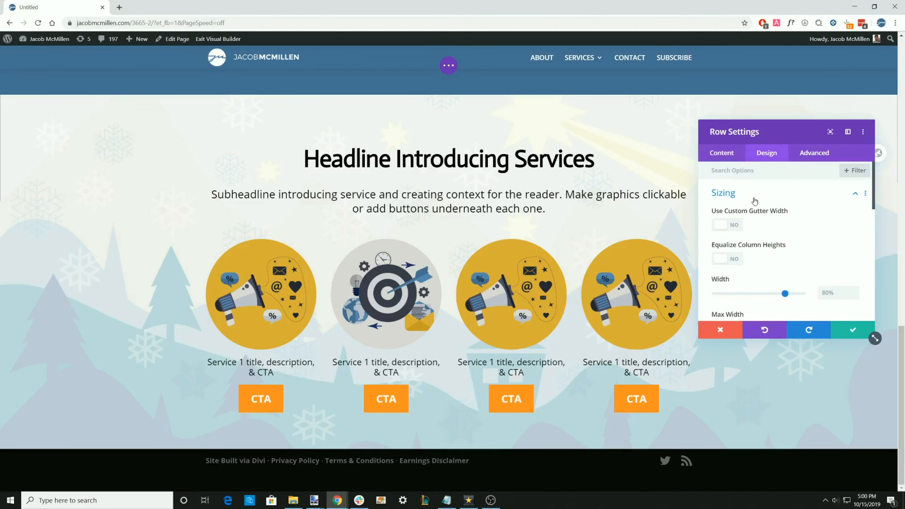
pyautogui.click(734, 228)
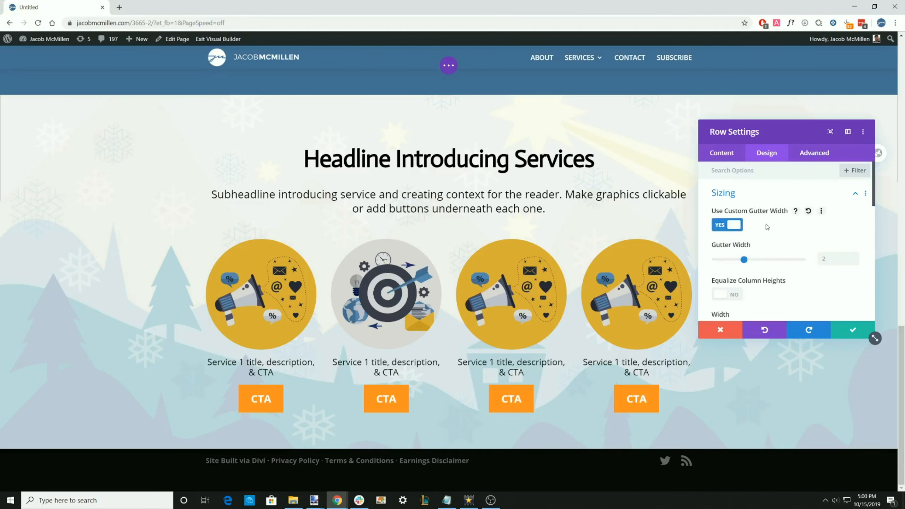
pyautogui.click(762, 260)
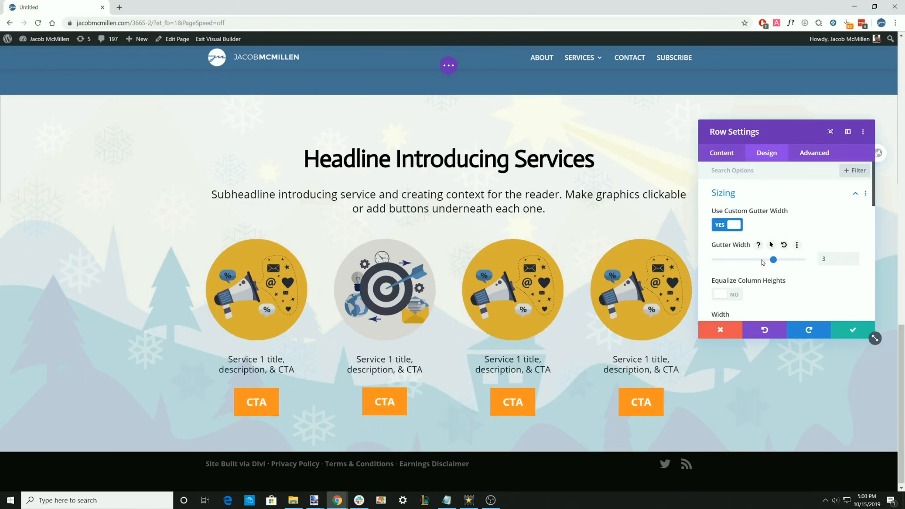
pyautogui.click(803, 263)
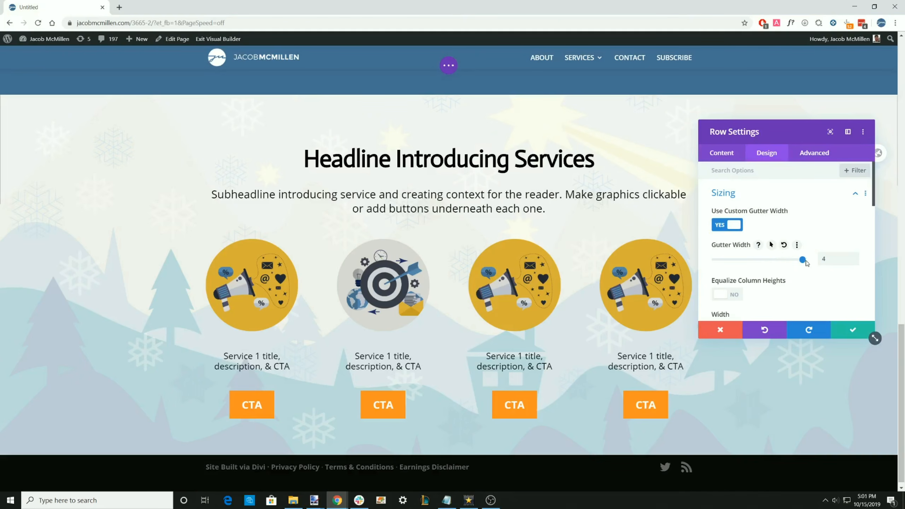
pyautogui.moveTo(802, 260); pyautogui.dragTo(772, 263)
# Set the services row's max width to 1400px, width to 81% and gutter width to 4, and save the row settings
pyautogui.scroll(-4, 797, 257)
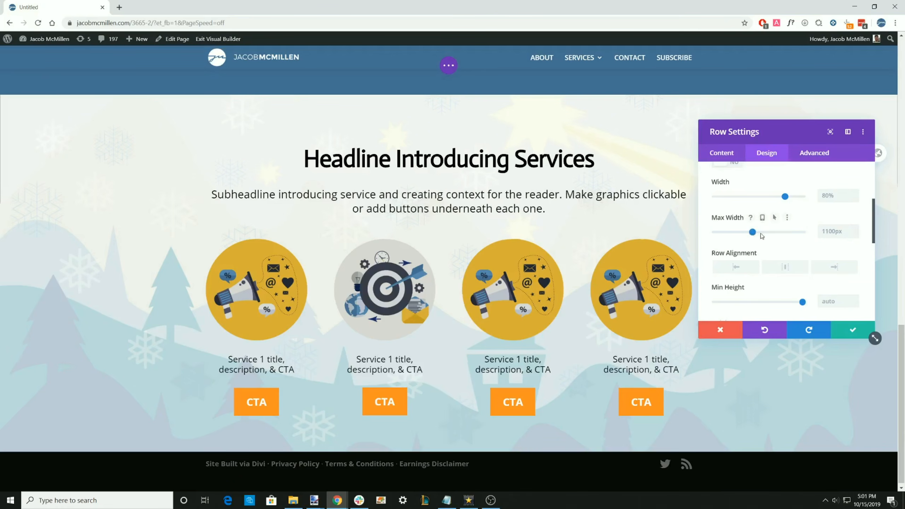
pyautogui.moveTo(761, 235); pyautogui.dragTo(764, 236)
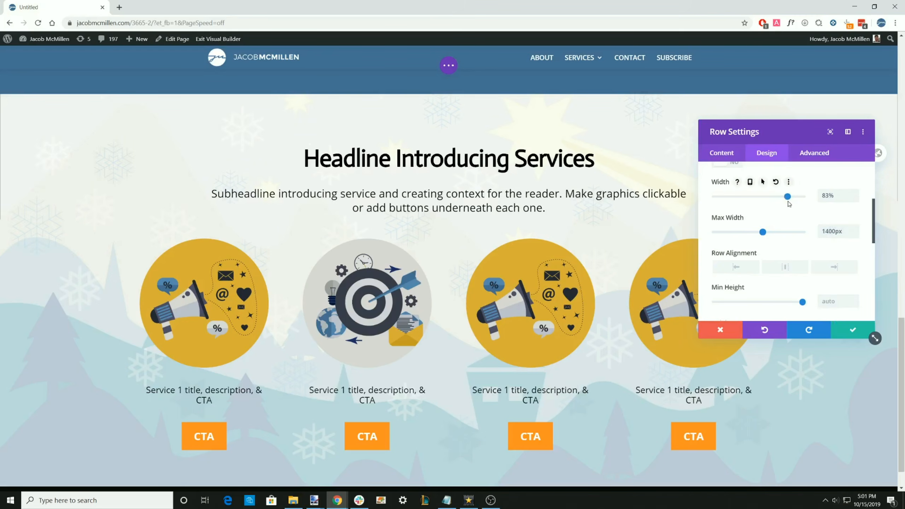
pyautogui.scroll(2, 790, 230)
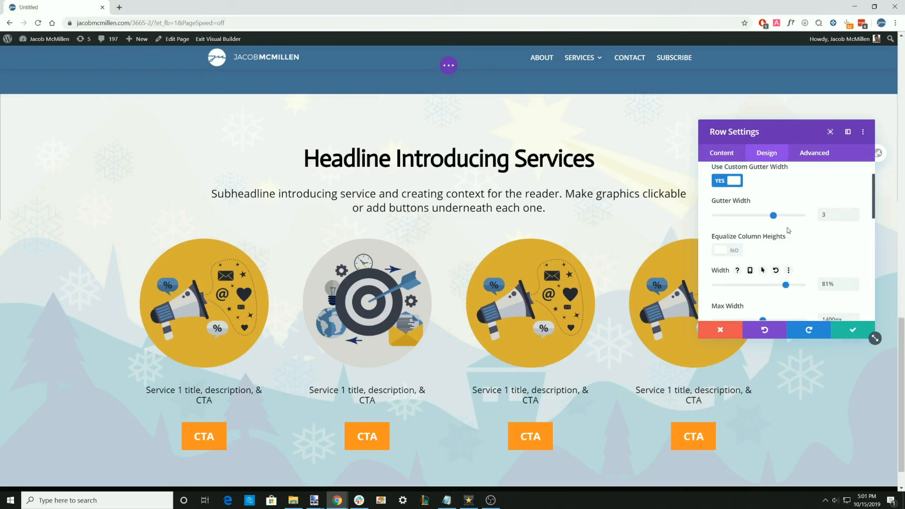
pyautogui.moveTo(772, 215); pyautogui.dragTo(801, 216)
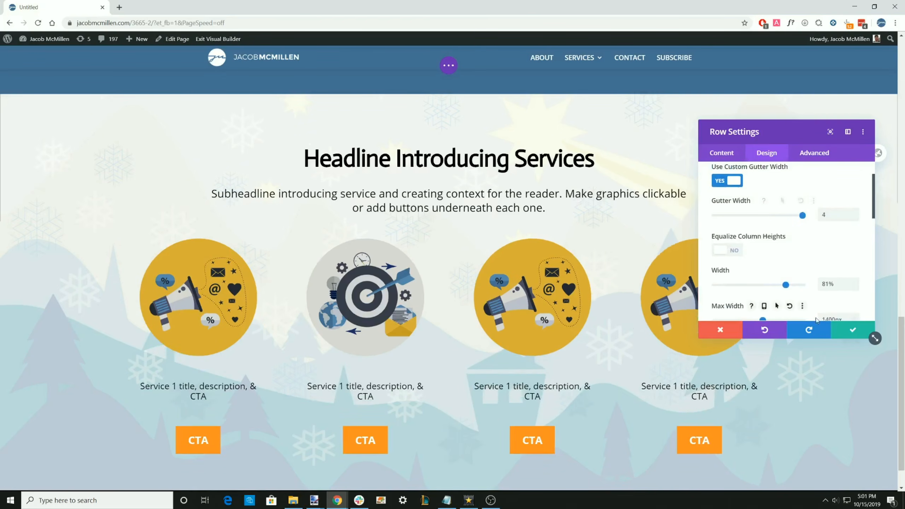
pyautogui.click(853, 329)
# Add an empty regular section below the services section, without inserting a row
pyautogui.scroll(-1, 847, 321)
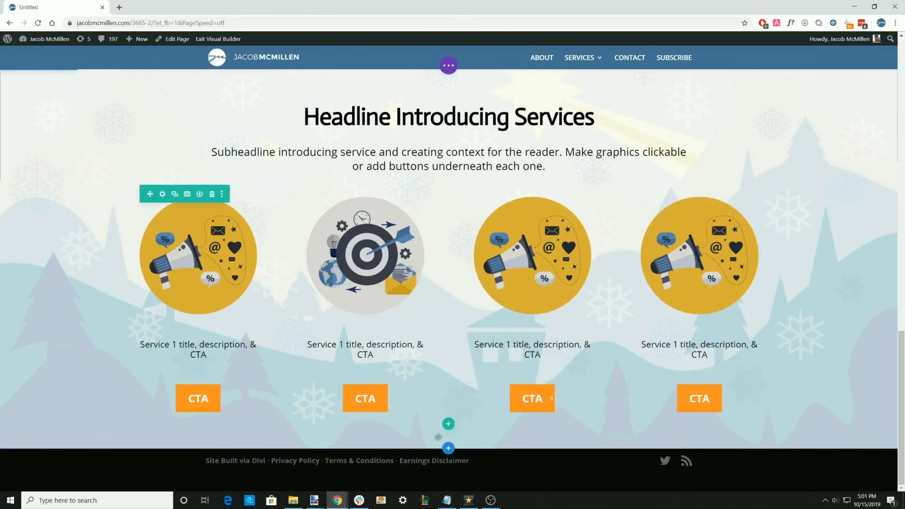
pyautogui.scroll(3, 424, 356)
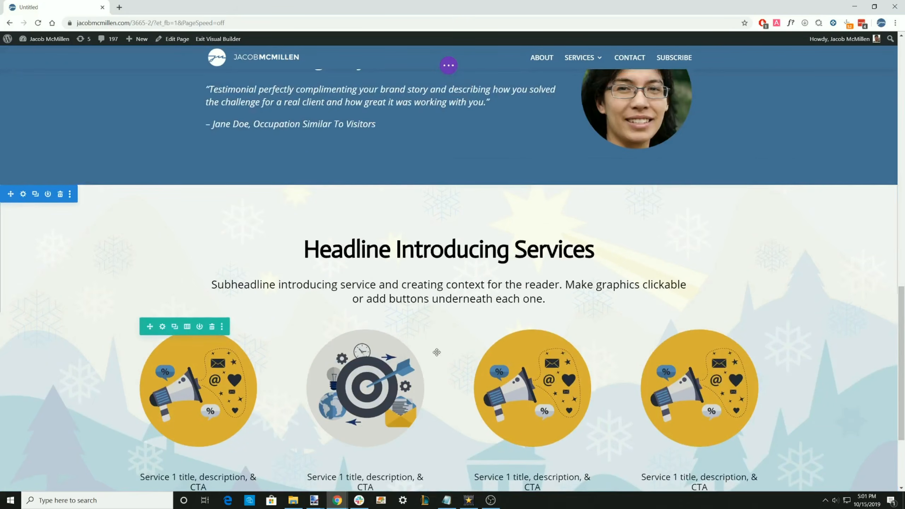
pyautogui.scroll(-3, 440, 332)
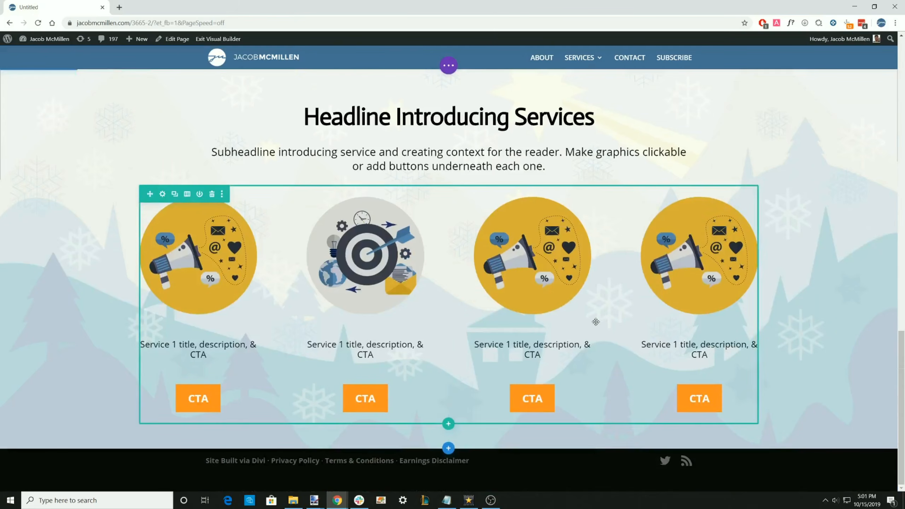
pyautogui.click(448, 449)
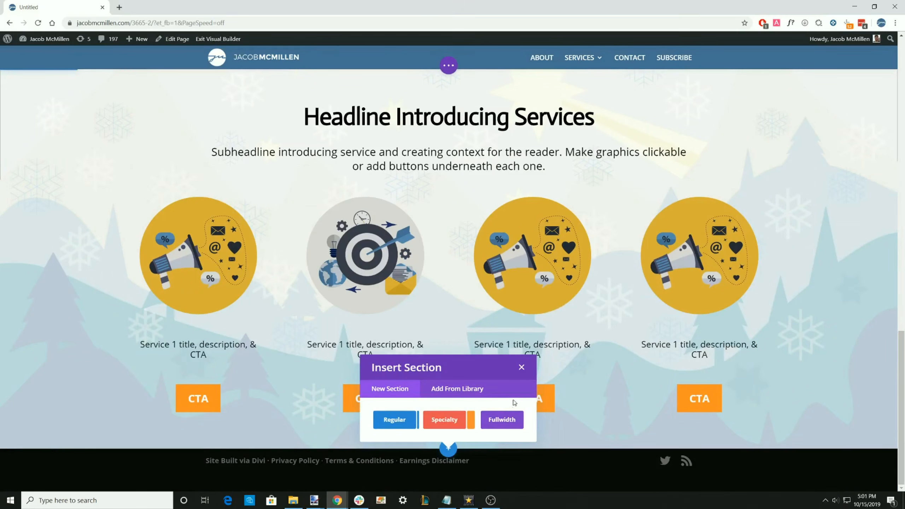
pyautogui.click(399, 425)
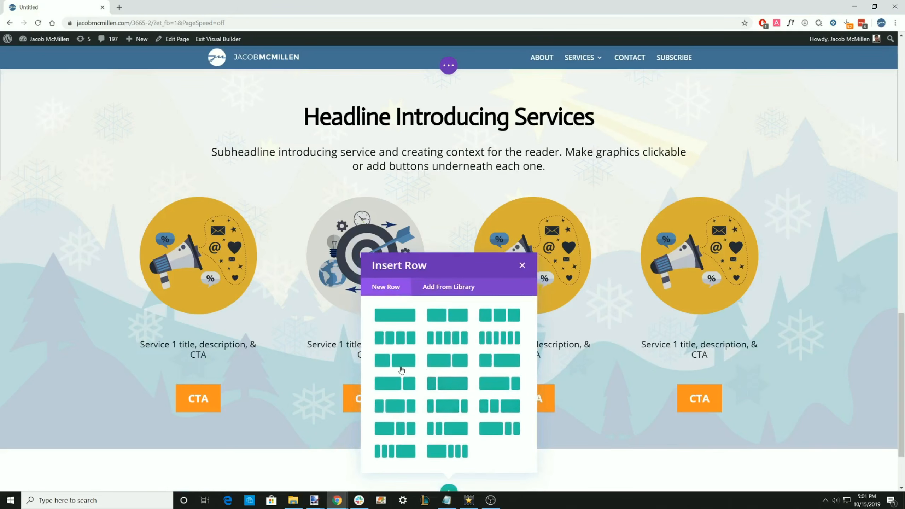
pyautogui.click(523, 266)
pyautogui.scroll(-2, 570, 328)
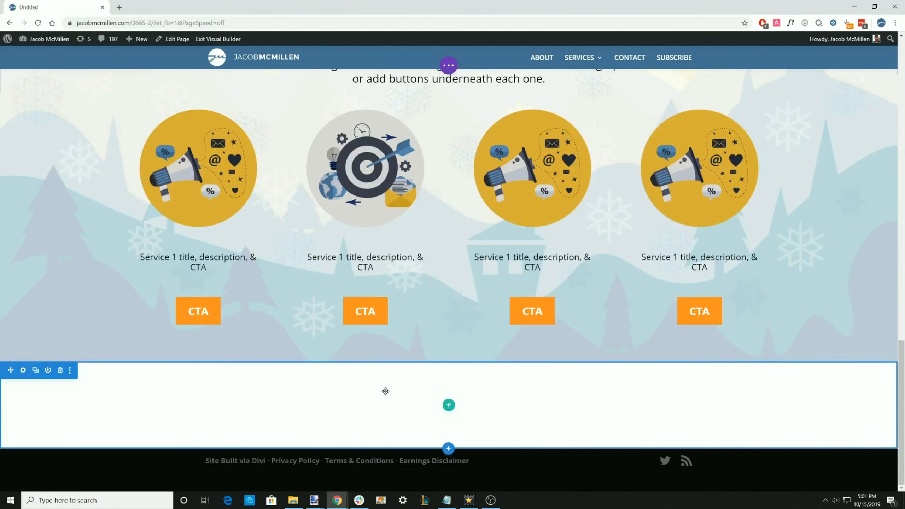
# Duplicate the blue testimonial section and place one copy between the services section and the empty section
pyautogui.scroll(8, 308, 176)
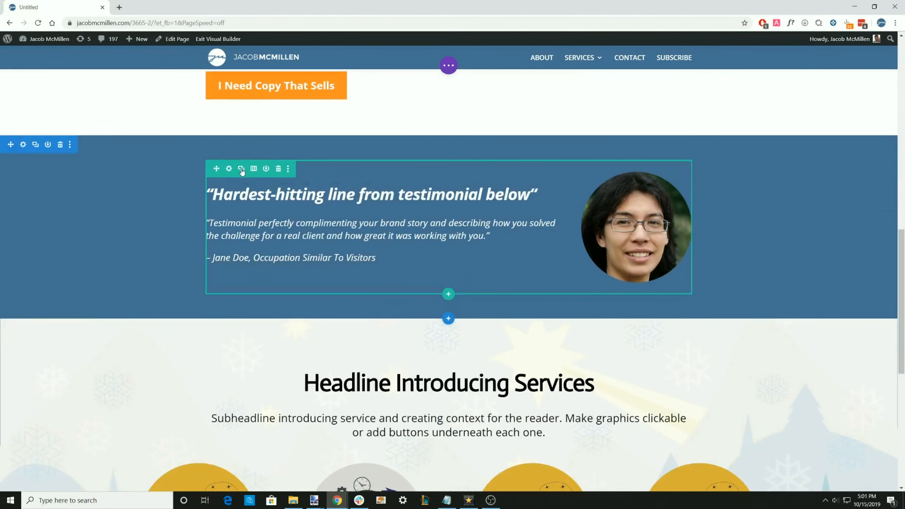
pyautogui.click(35, 145)
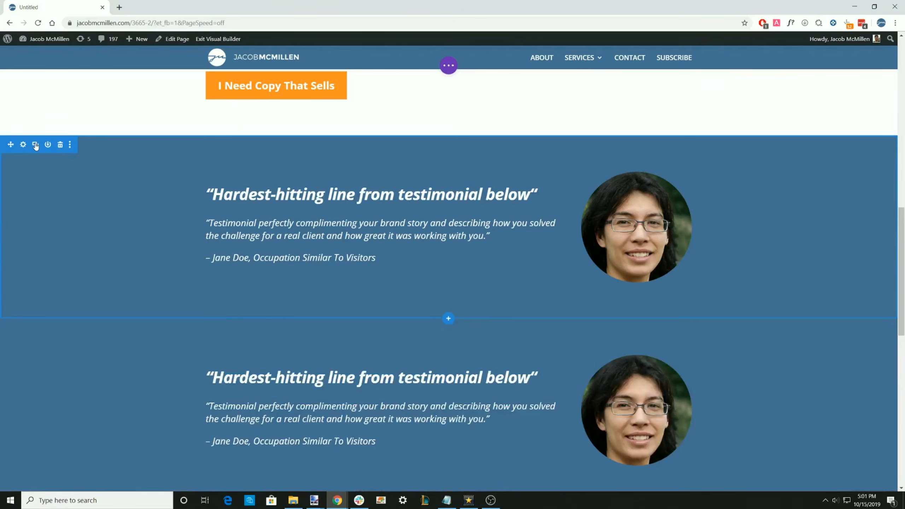
pyautogui.scroll(-3, 9, 239)
pyautogui.moveTo(9, 239); pyautogui.dragTo(108, 377)
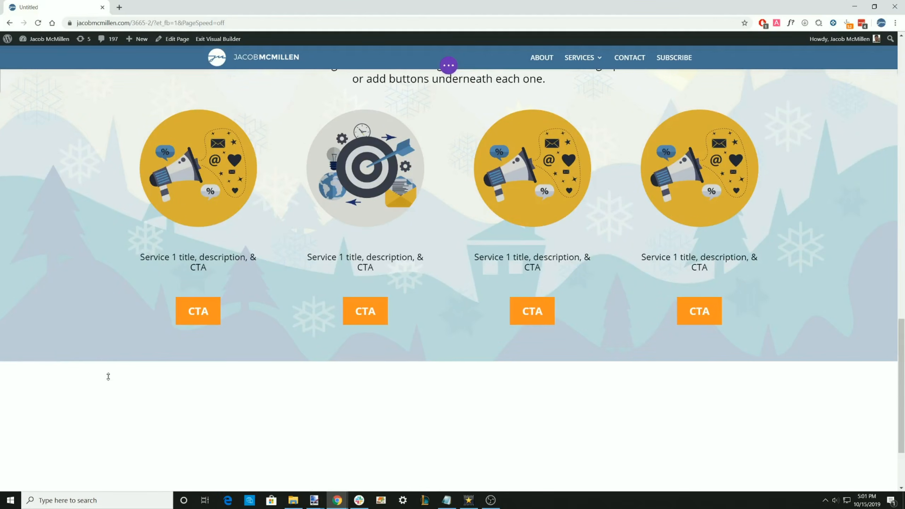
pyautogui.moveTo(312, 320); pyautogui.dragTo(311, 320)
pyautogui.scroll(-4, 254, 257)
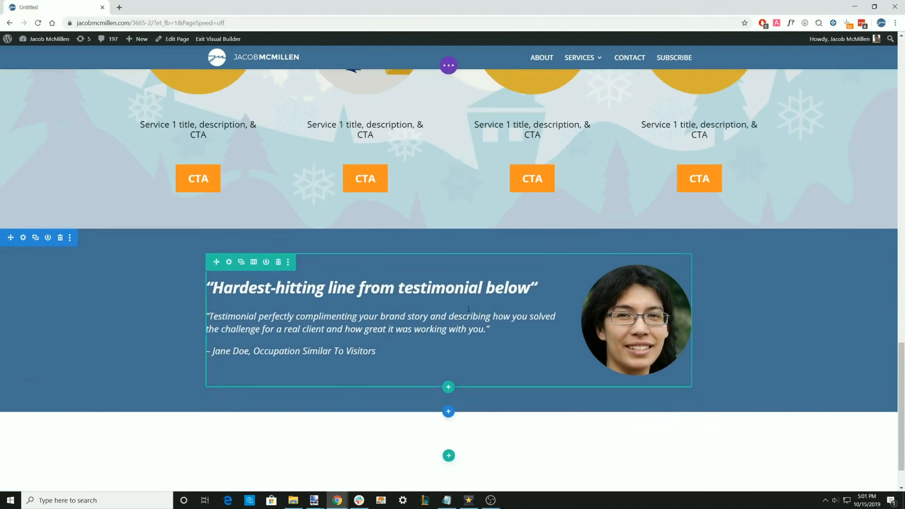
# Give the lower testimonial row a one-third, two-thirds layout, with the photo in the narrow column and the text in the wide one
pyautogui.click(252, 262)
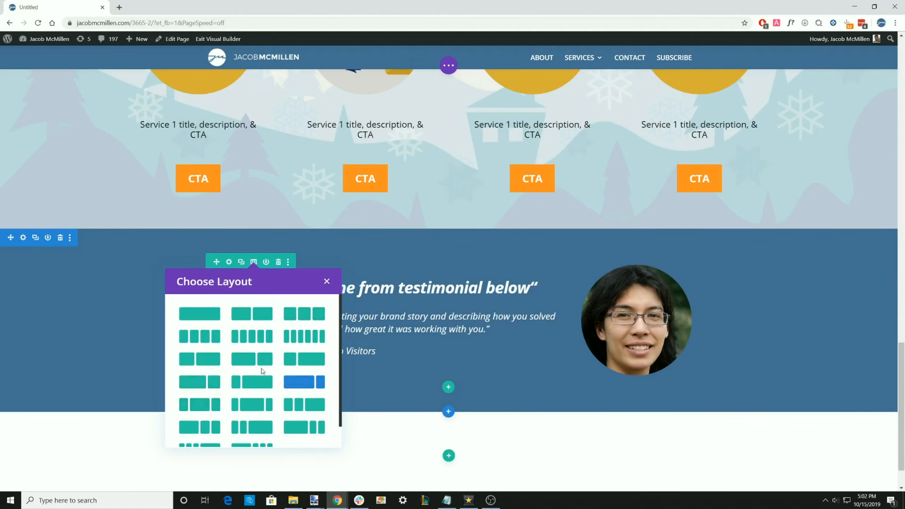
pyautogui.click(304, 357)
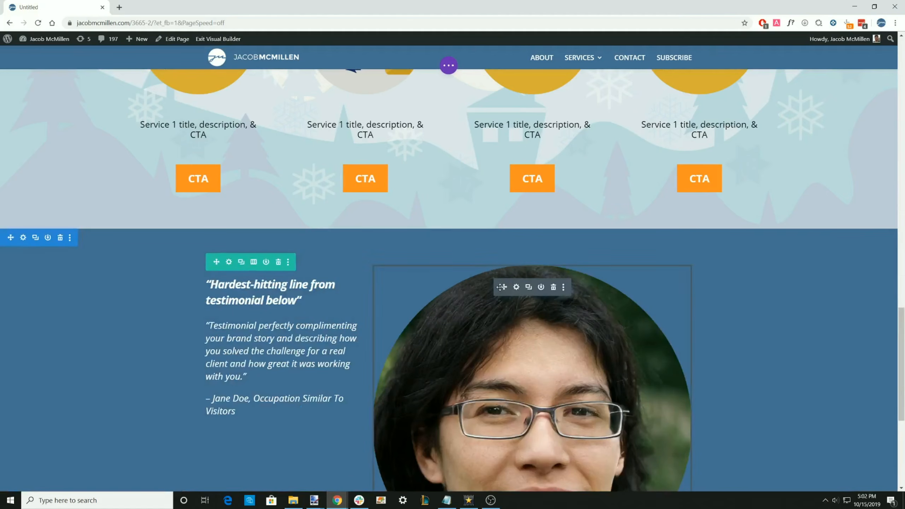
pyautogui.moveTo(503, 287); pyautogui.dragTo(234, 280)
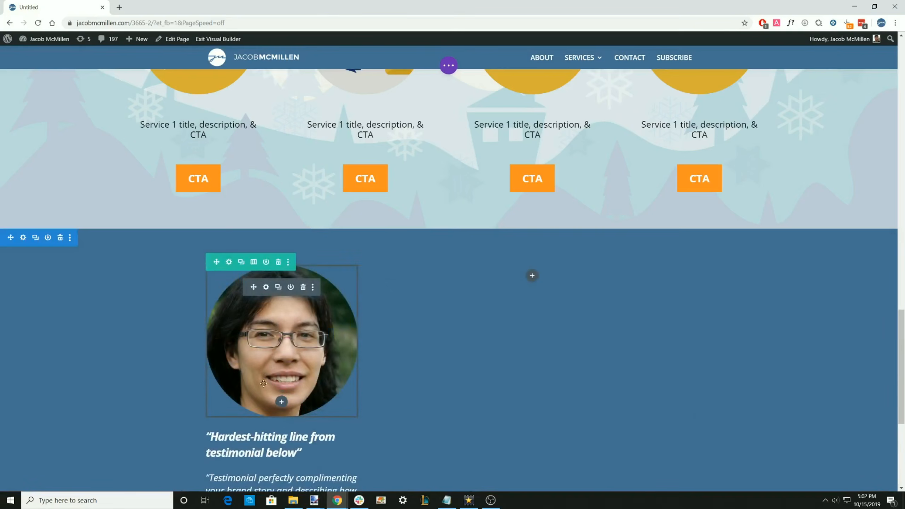
pyautogui.moveTo(256, 450); pyautogui.dragTo(529, 274)
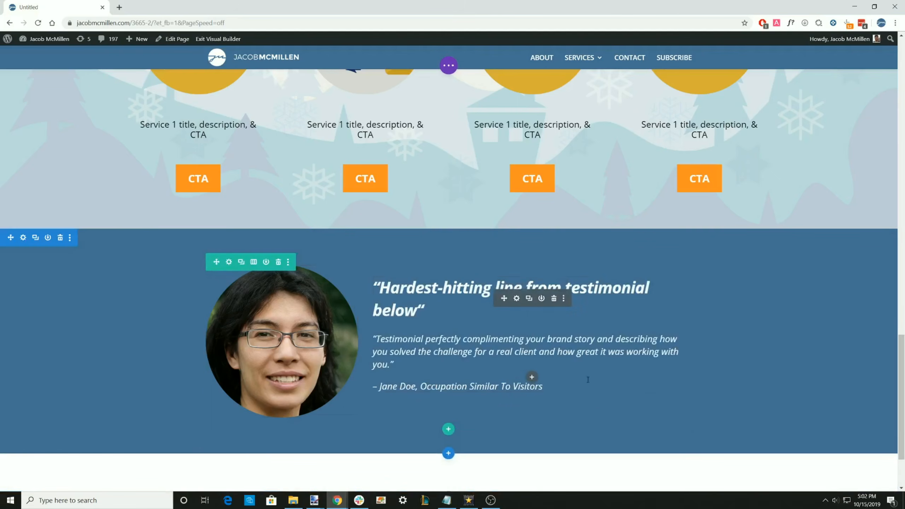
# Change the lower testimonial row's layout to one-quarter, three-quarters columns
pyautogui.scroll(10, 531, 376)
pyautogui.scroll(5, 569, 392)
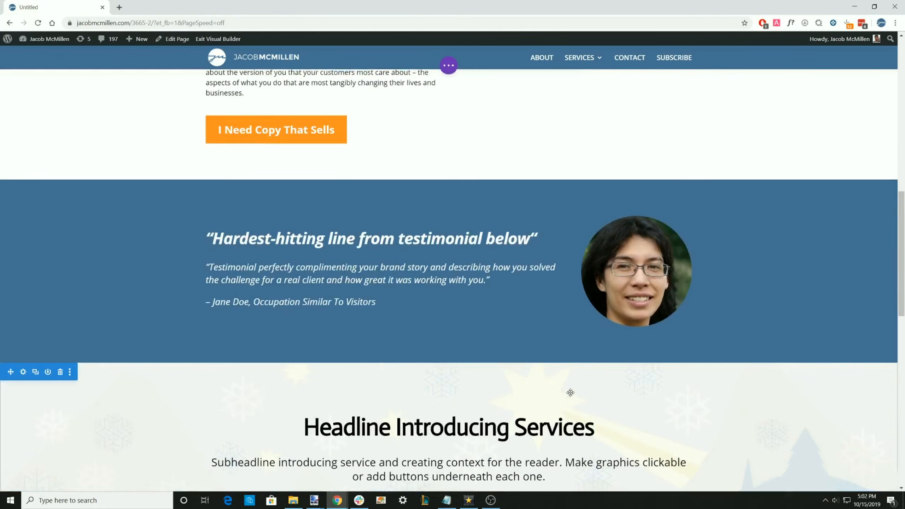
pyautogui.scroll(-15, 569, 392)
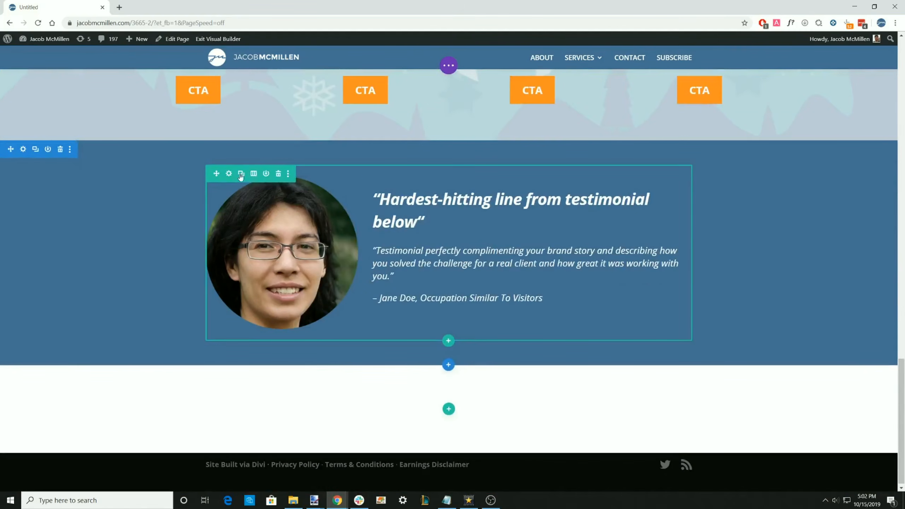
pyautogui.click(253, 174)
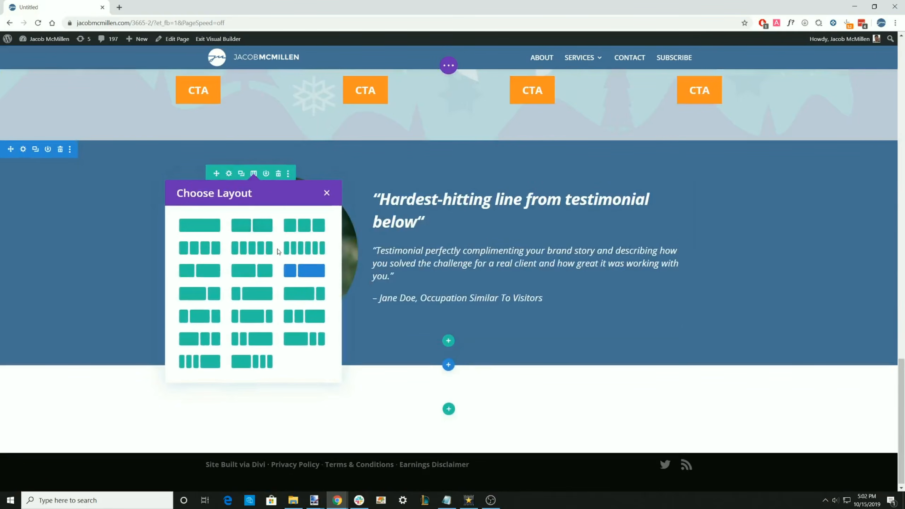
pyautogui.click(253, 299)
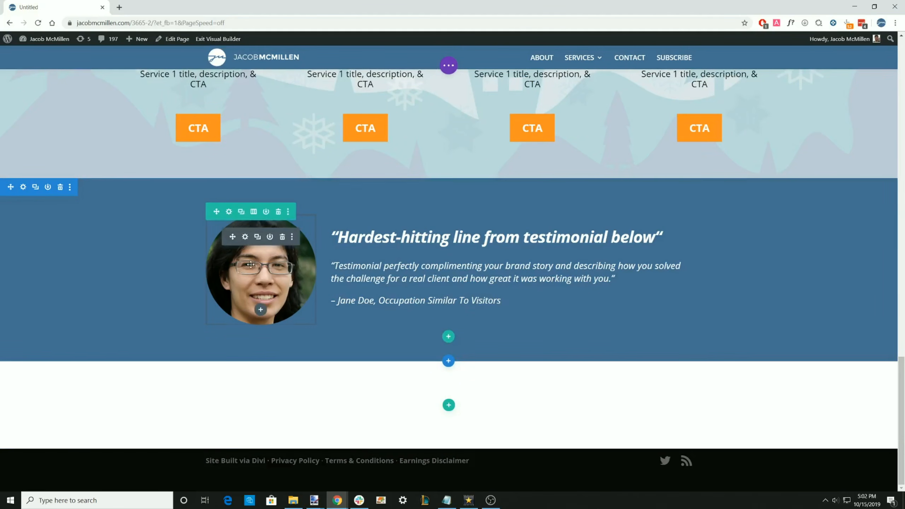
# Replace the lower testimonial's photo with the portrait of the man in black-framed glasses from the media library, and save the module
pyautogui.click(249, 238)
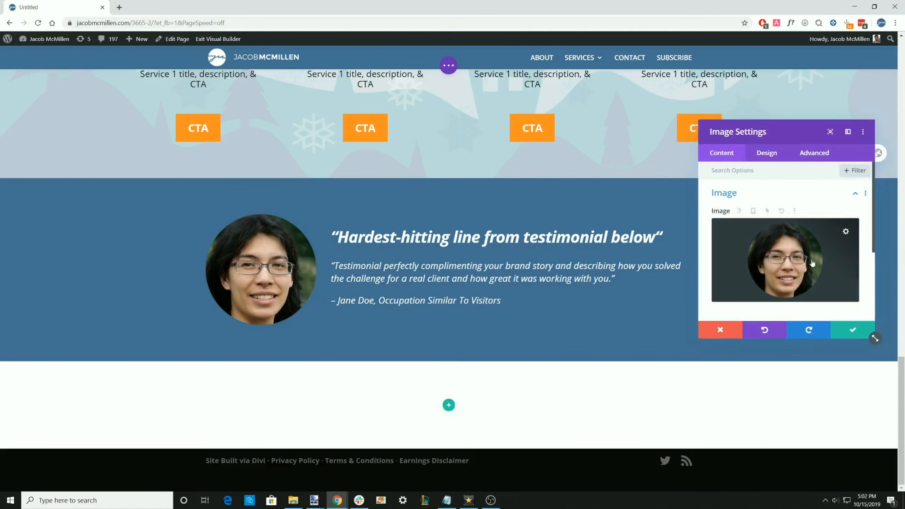
pyautogui.click(766, 251)
pyautogui.click(462, 149)
pyautogui.click(841, 443)
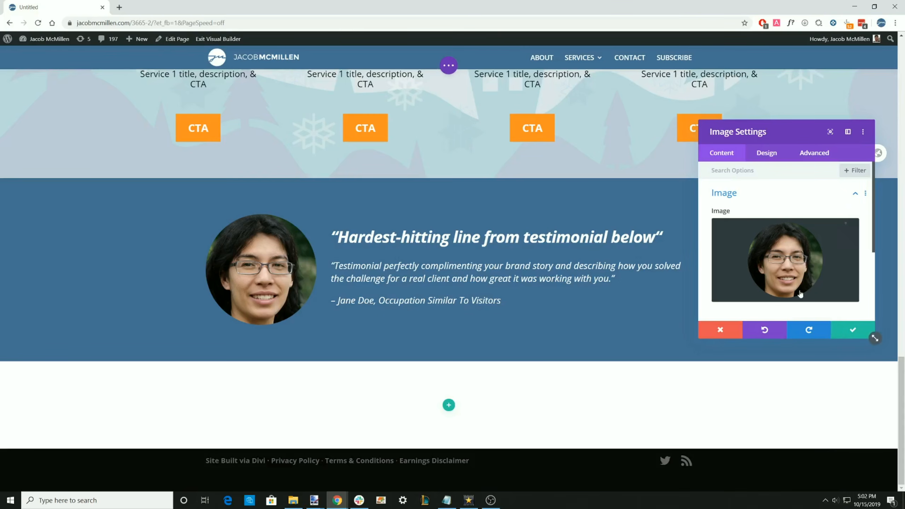
pyautogui.click(852, 330)
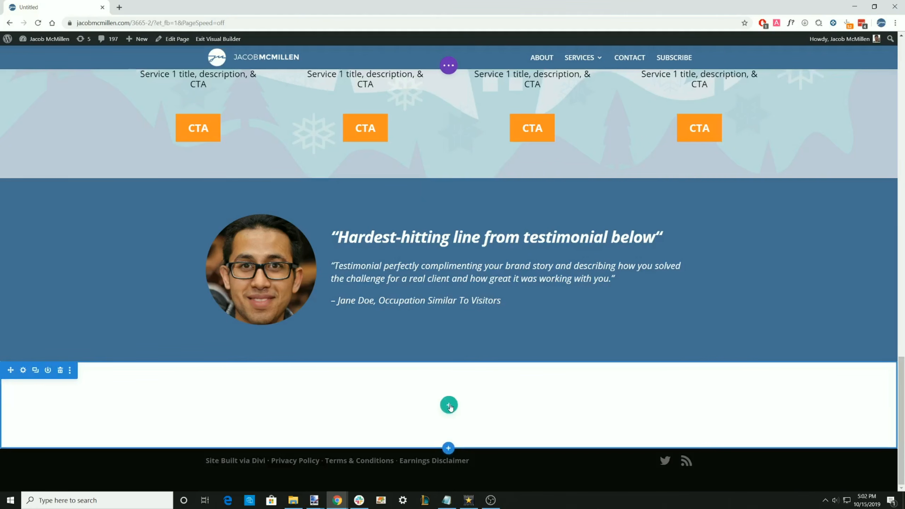
# Review the page's section order and alternating layouts, from the value proposition and logo bar to the empty section above the footer
pyautogui.scroll(10, 499, 375)
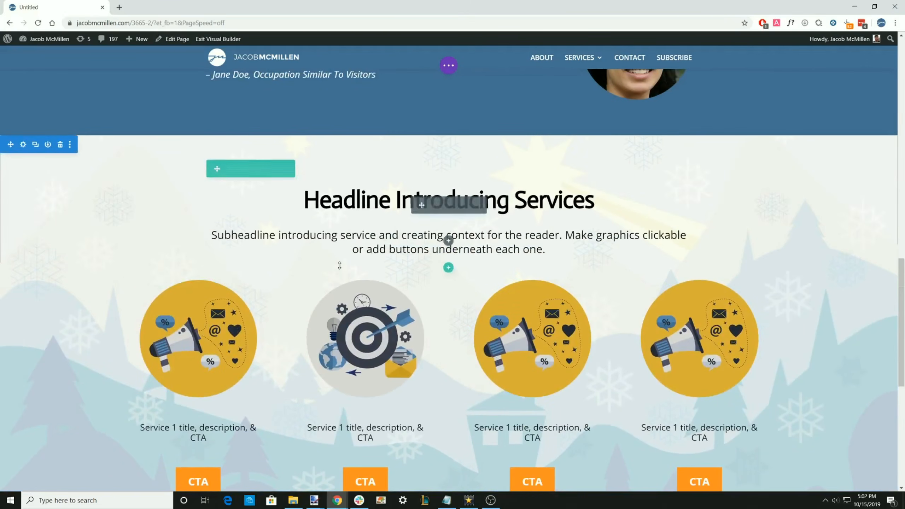
pyautogui.scroll(-5, 509, 354)
pyautogui.scroll(11, 502, 374)
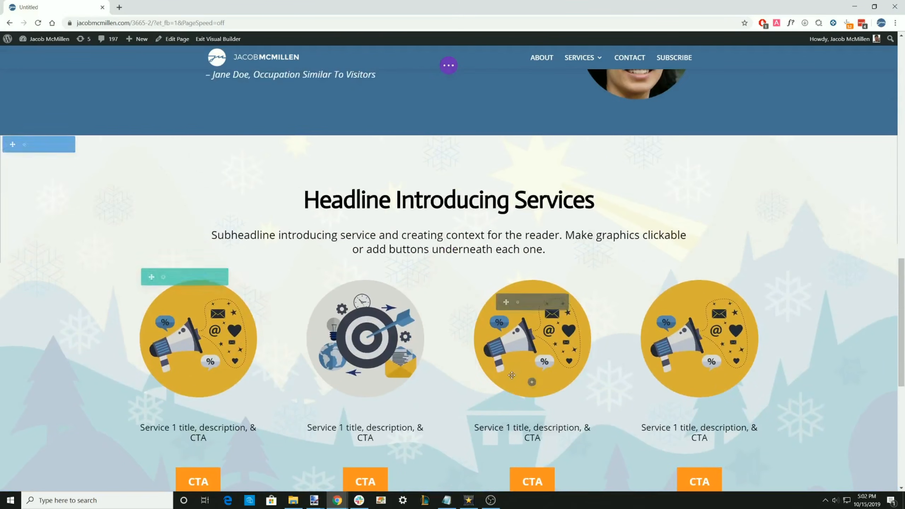
pyautogui.scroll(17, 501, 383)
pyautogui.scroll(-20, 484, 388)
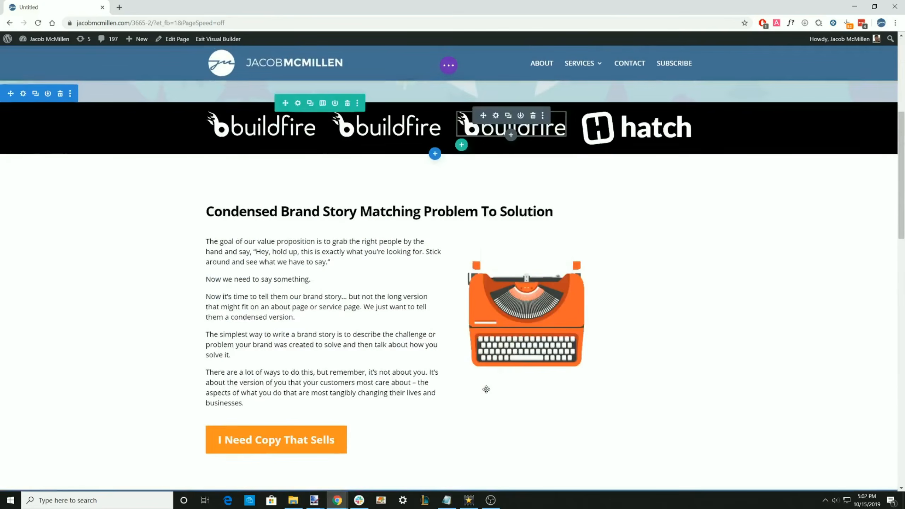
pyautogui.scroll(-9, 484, 388)
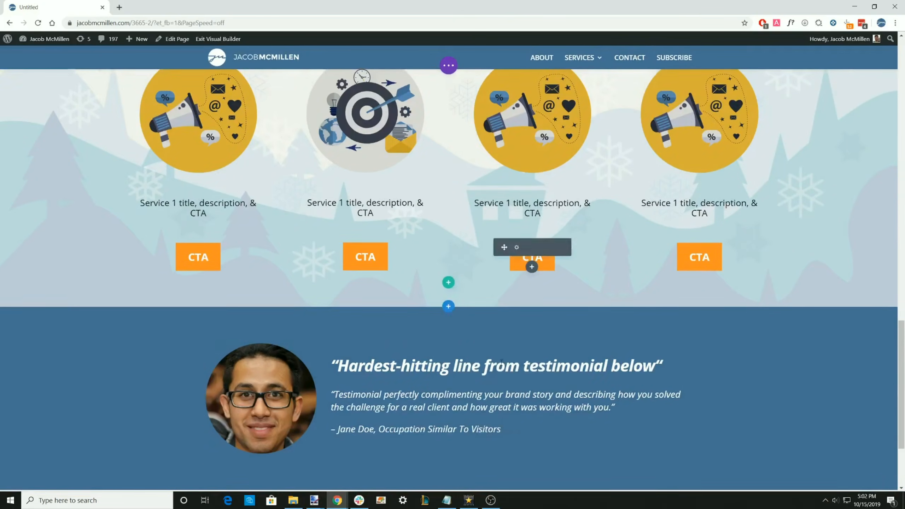
pyautogui.scroll(20, 471, 377)
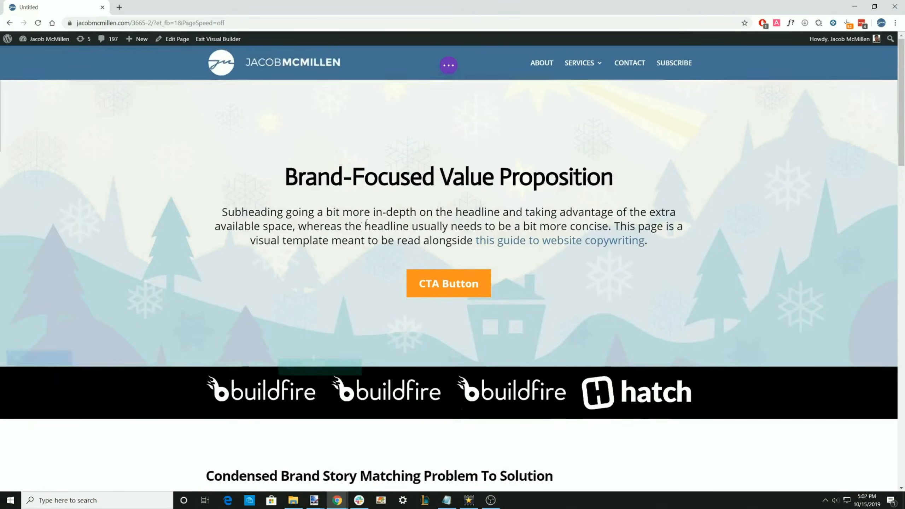
pyautogui.scroll(-3, 442, 221)
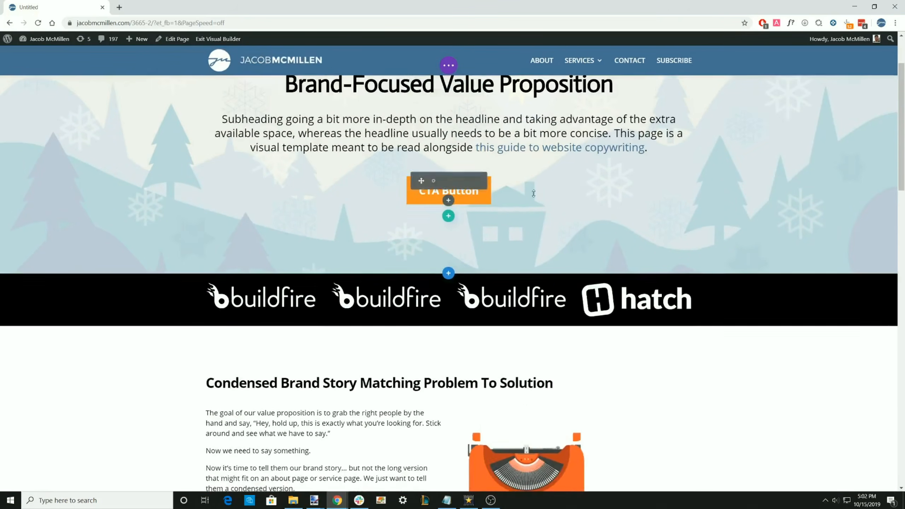
pyautogui.scroll(-5, 434, 193)
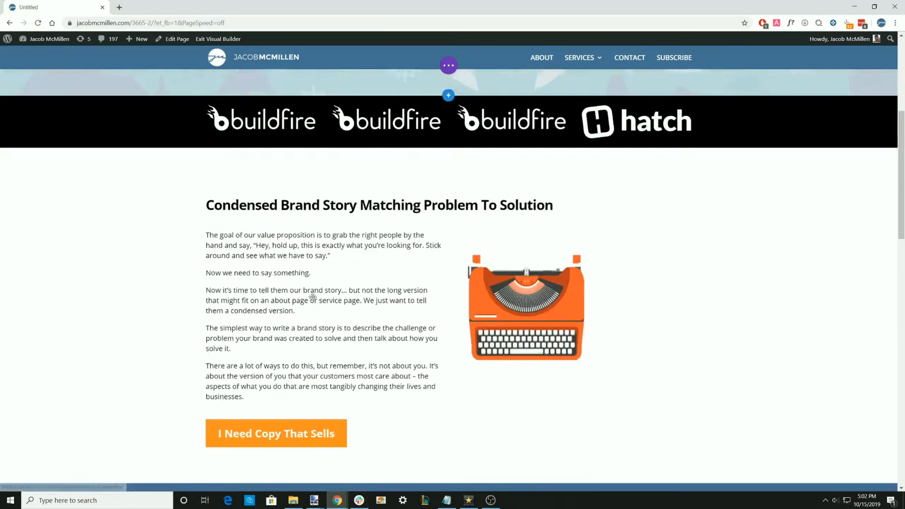
pyautogui.scroll(8, 448, 354)
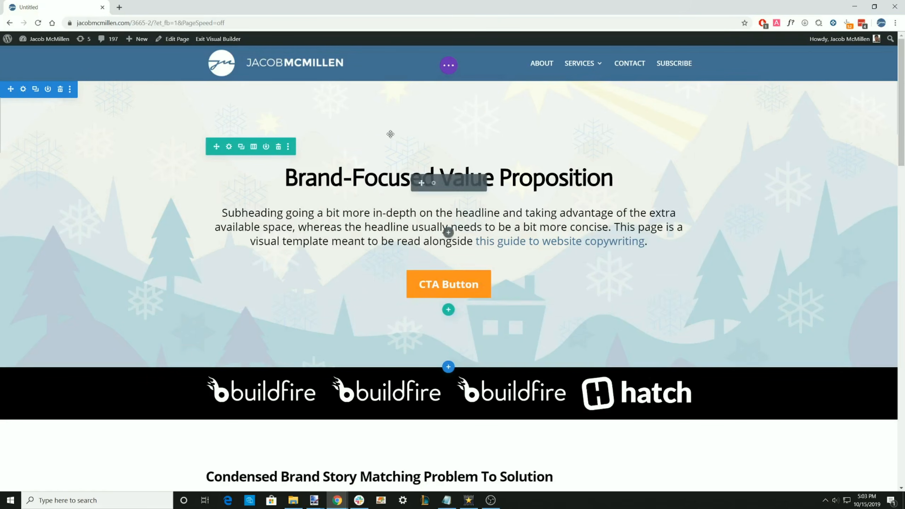
pyautogui.scroll(-10, 470, 285)
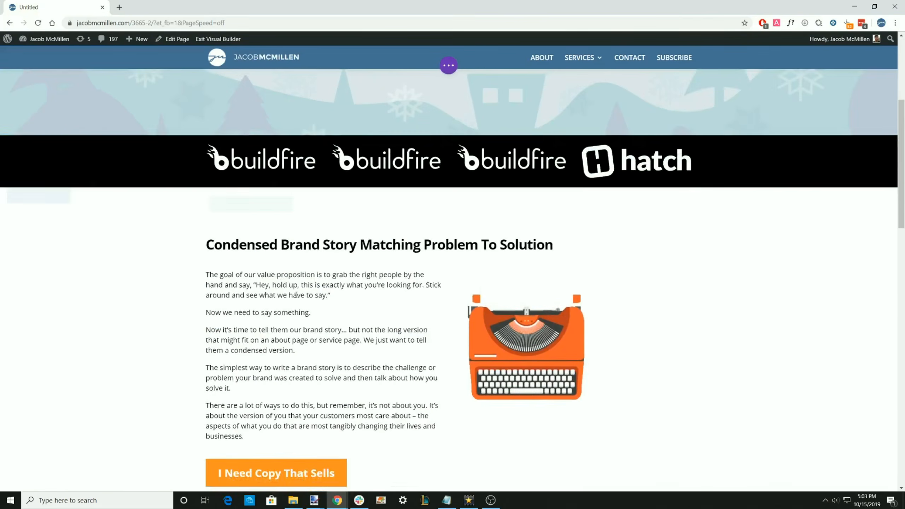
pyautogui.scroll(-15, 278, 301)
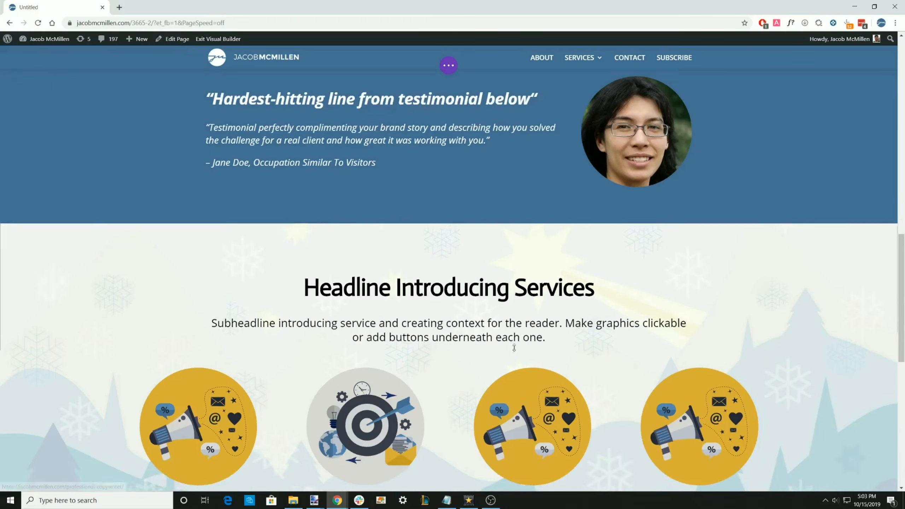
pyautogui.scroll(-3, 486, 339)
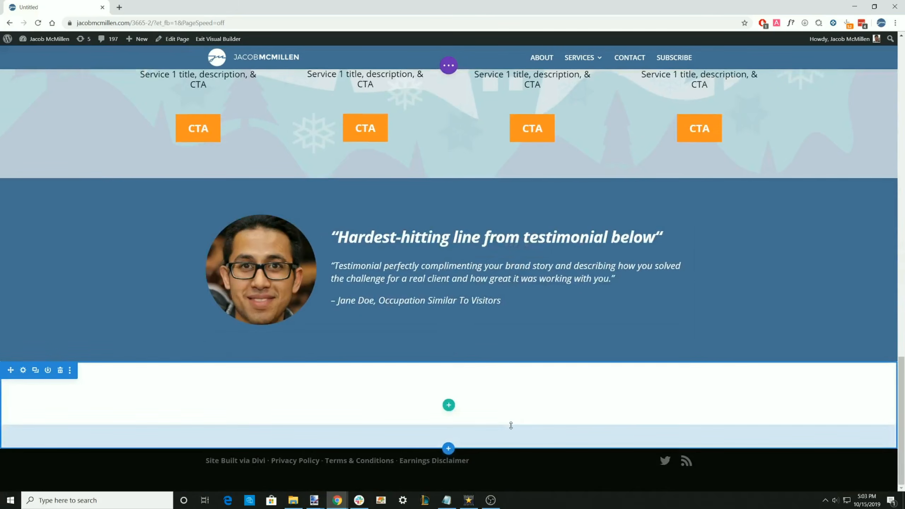
pyautogui.scroll(15, 507, 433)
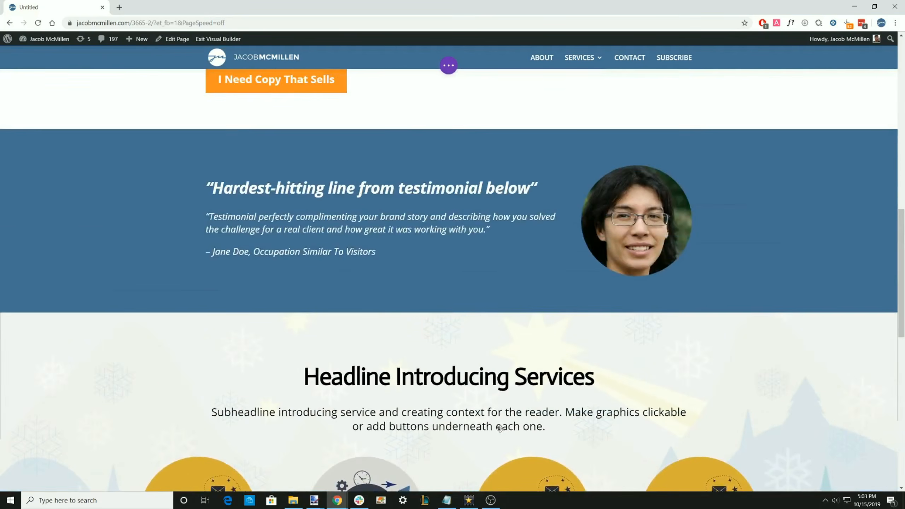
pyautogui.scroll(-2, 481, 413)
pyautogui.scroll(8, 470, 377)
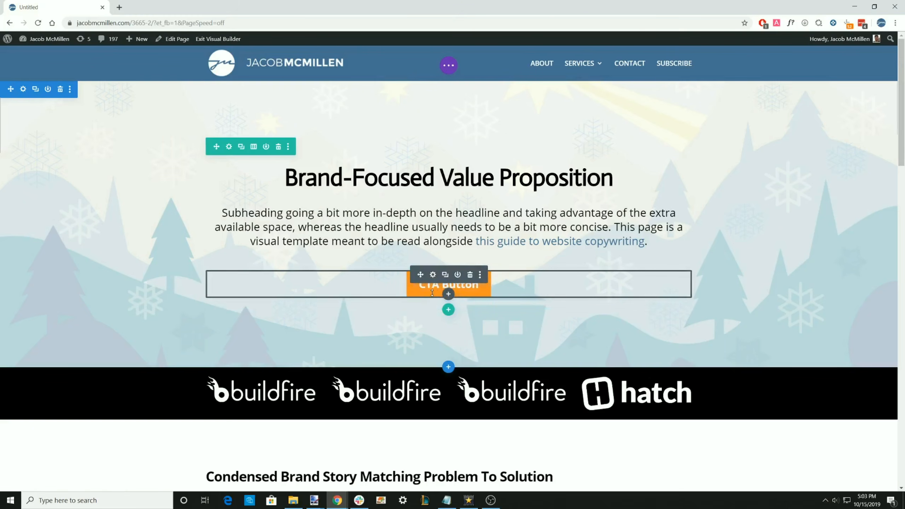
pyautogui.scroll(-9, 433, 280)
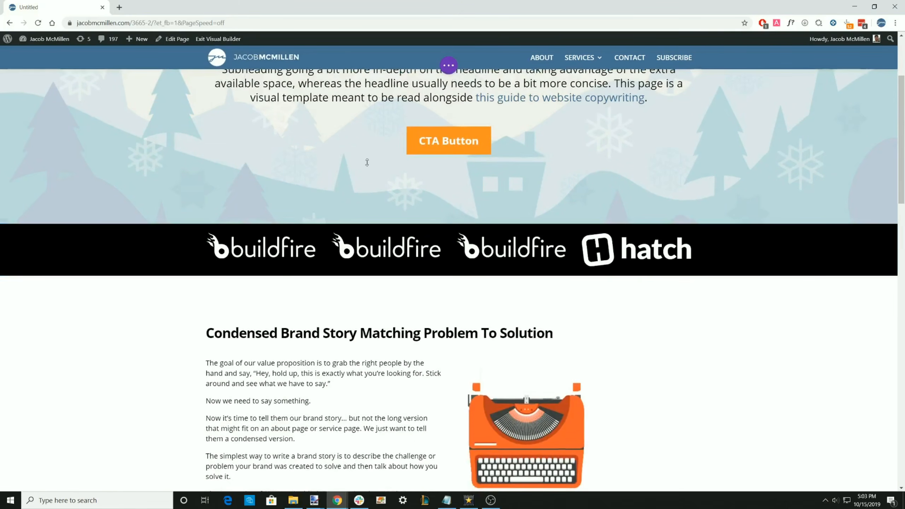
# Examine the value proposition header, the logo bar and the brand story section with their CTA buttons
pyautogui.scroll(6, 386, 281)
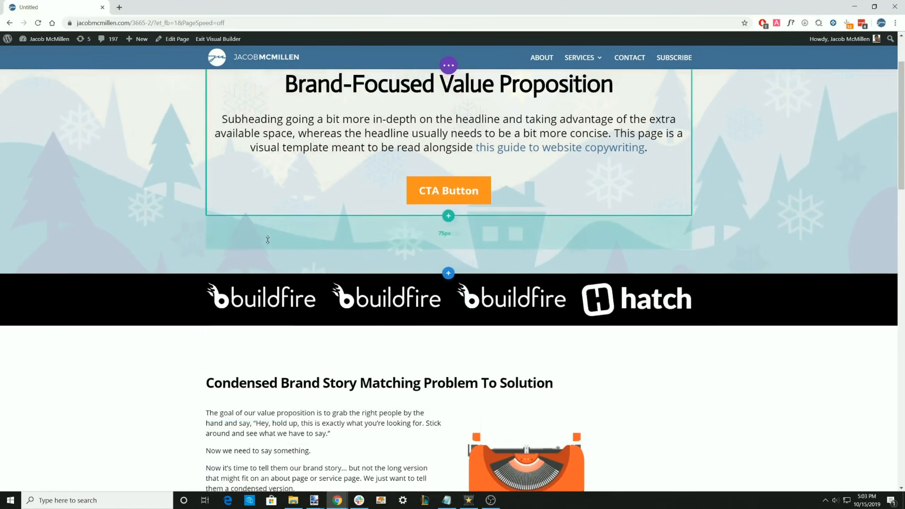
pyautogui.scroll(3, 250, 228)
pyautogui.scroll(-2, 401, 286)
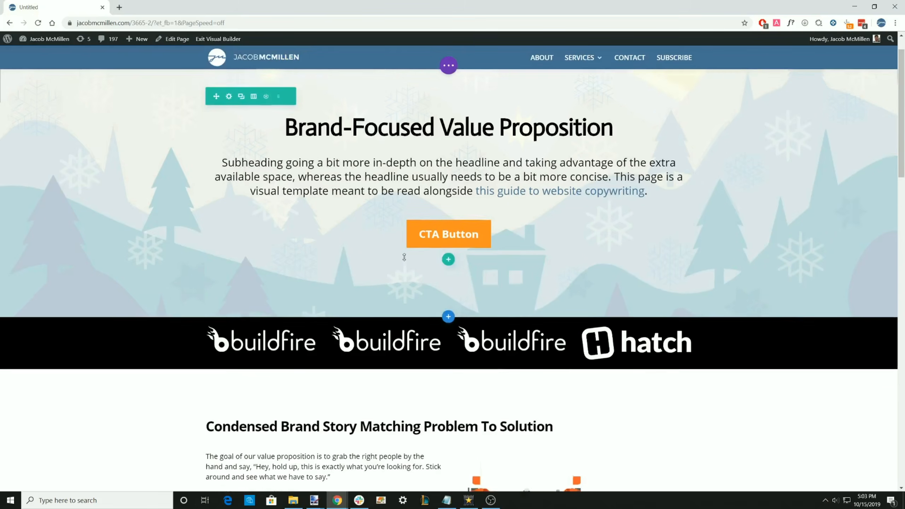
pyautogui.scroll(2, 321, 214)
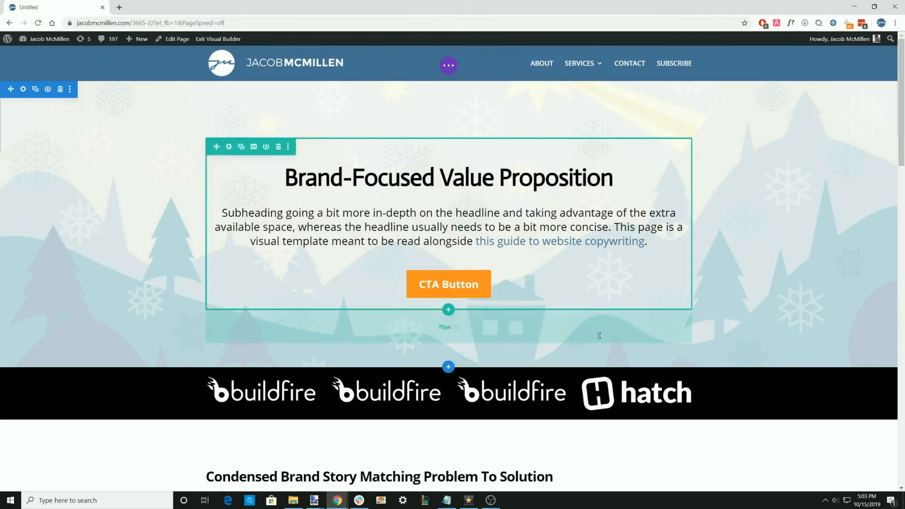
pyautogui.scroll(-2, 356, 285)
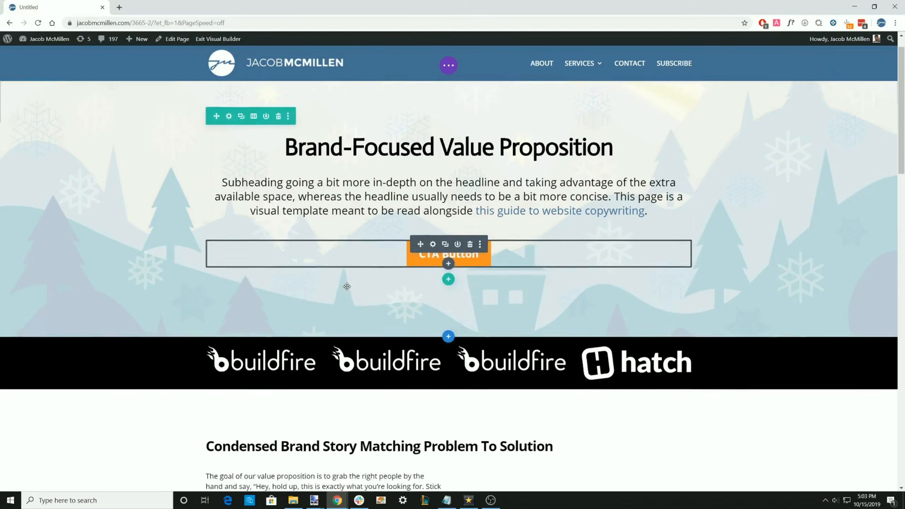
pyautogui.scroll(-7, 249, 211)
pyautogui.scroll(5, 263, 210)
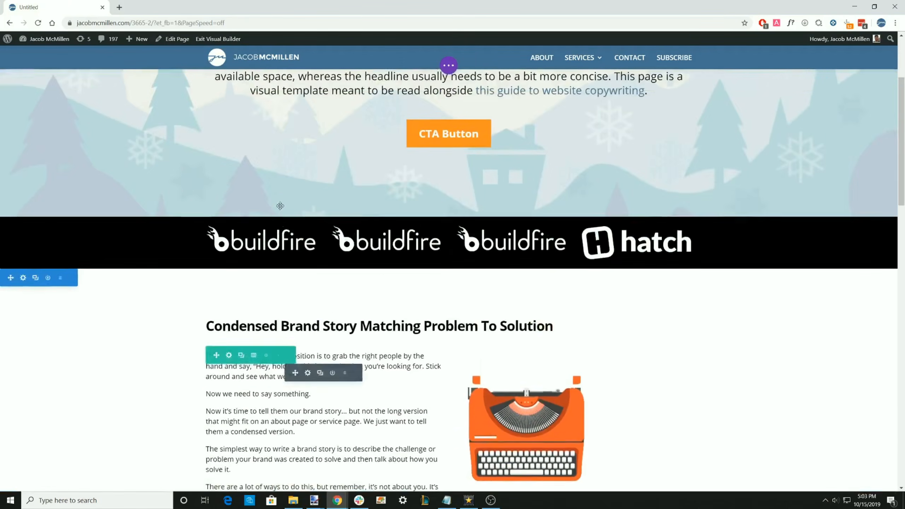
pyautogui.scroll(-2, 280, 210)
pyautogui.scroll(-2, 280, 209)
pyautogui.scroll(3, 285, 210)
pyautogui.scroll(-5, 356, 214)
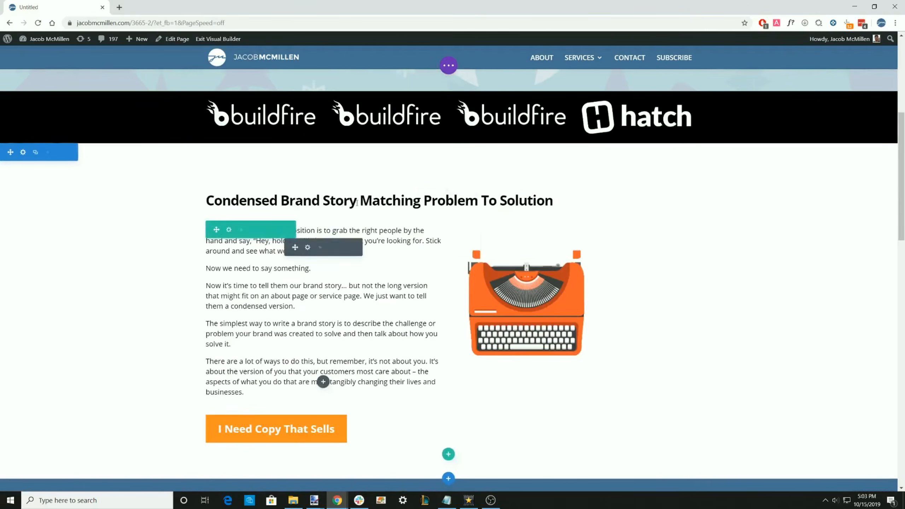
pyautogui.scroll(3, 323, 338)
pyautogui.scroll(-3, 323, 336)
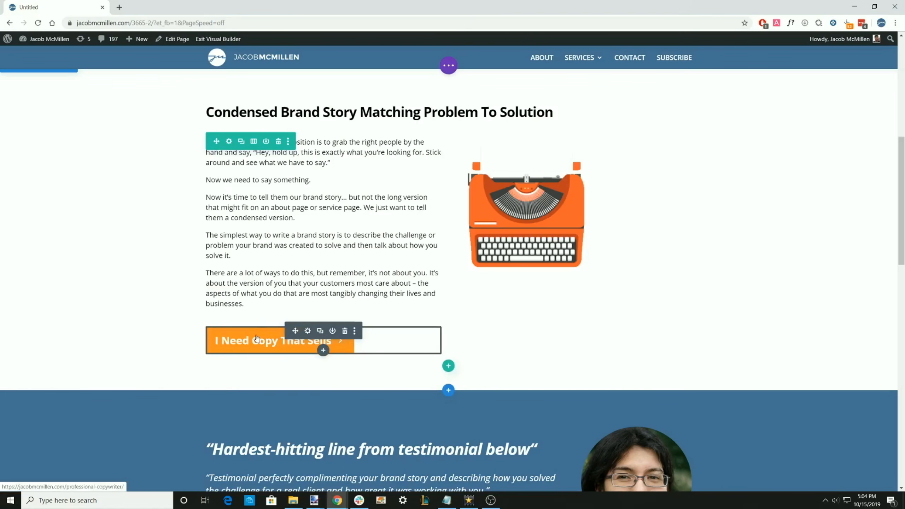
pyautogui.scroll(1, 345, 292)
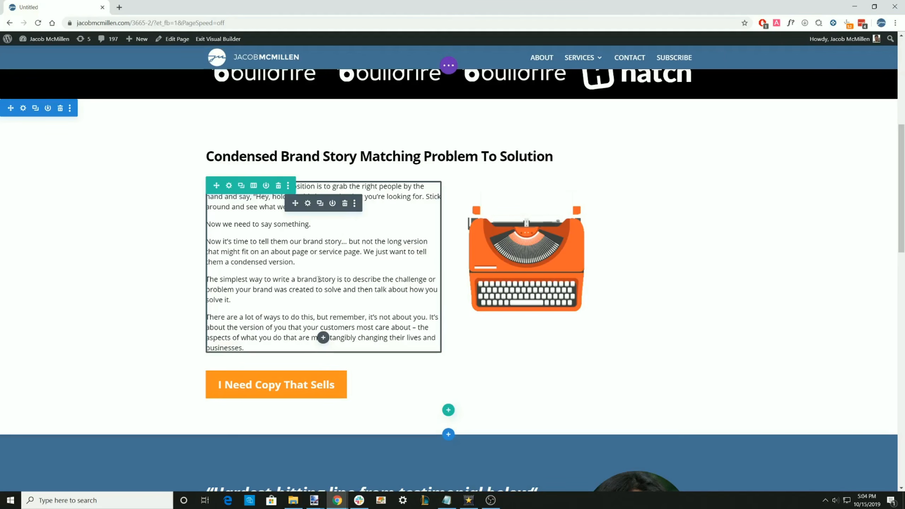
pyautogui.scroll(-1, 319, 279)
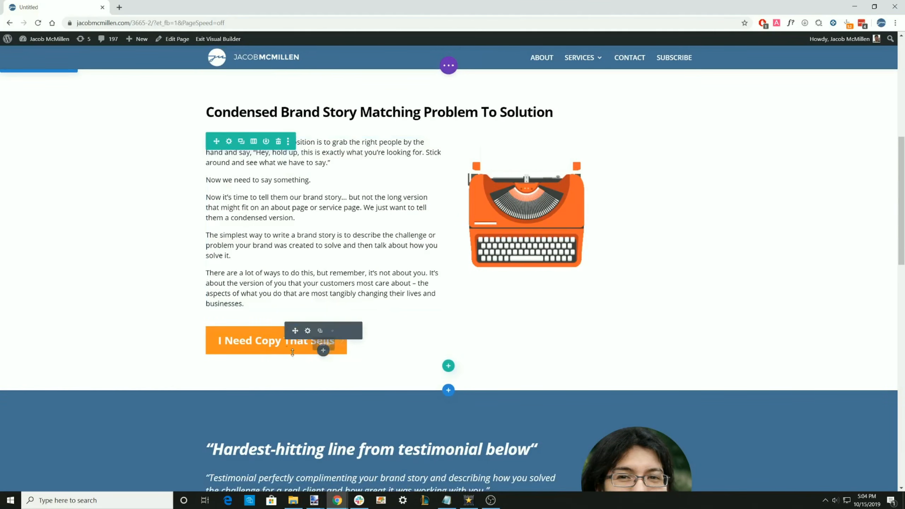
# Examine how the brand story and its CTA button lead through the first testimonial into the services section
pyautogui.scroll(-12, 275, 340)
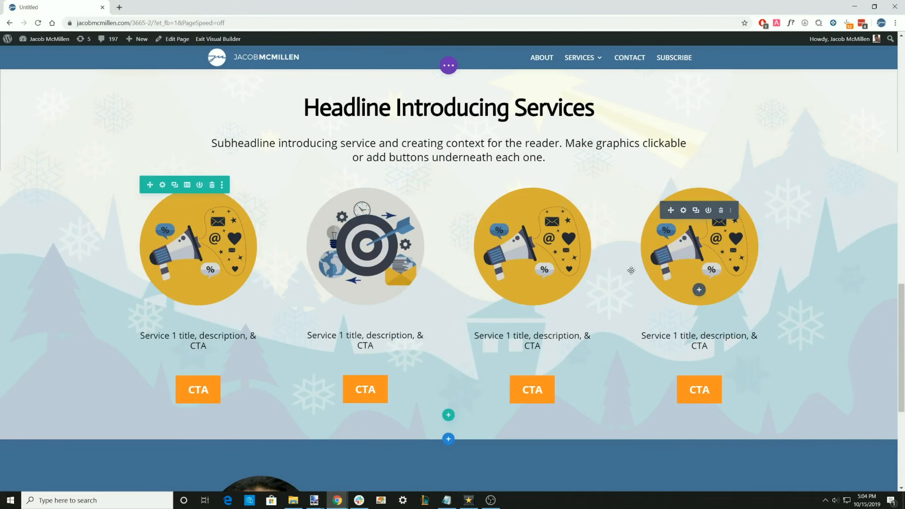
pyautogui.scroll(2, 451, 312)
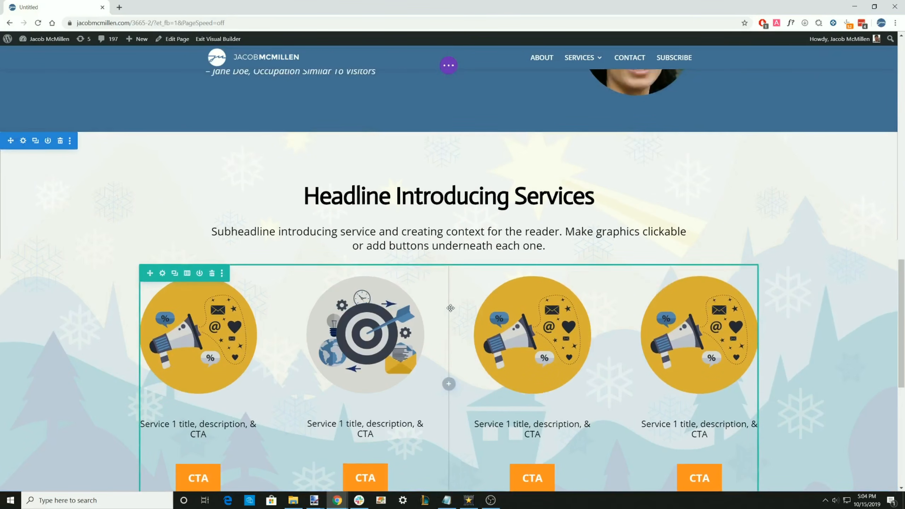
pyautogui.scroll(2, 450, 308)
pyautogui.scroll(-3, 449, 321)
pyautogui.scroll(10, 435, 314)
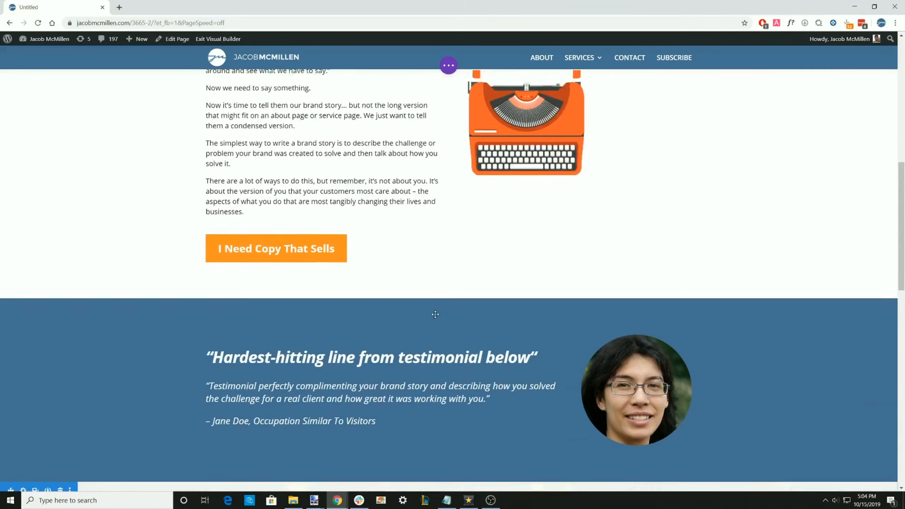
pyautogui.scroll(3, 424, 285)
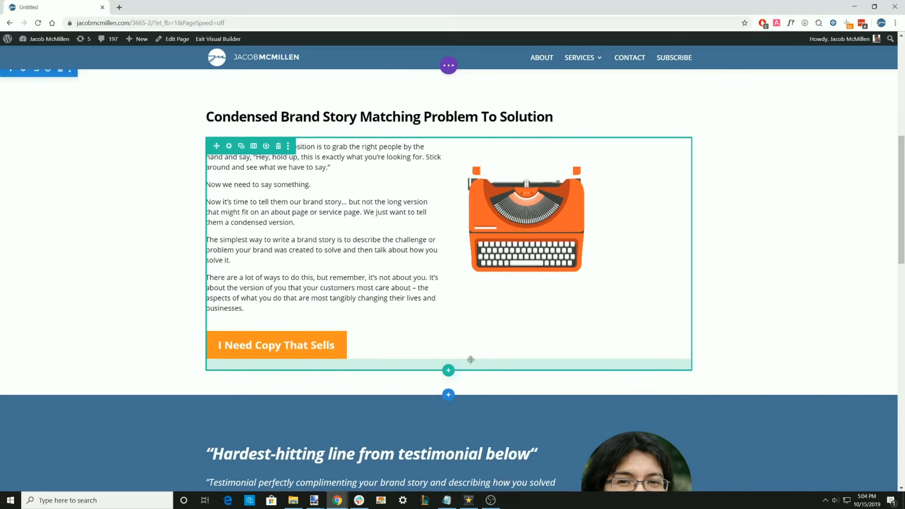
pyautogui.scroll(3, 470, 359)
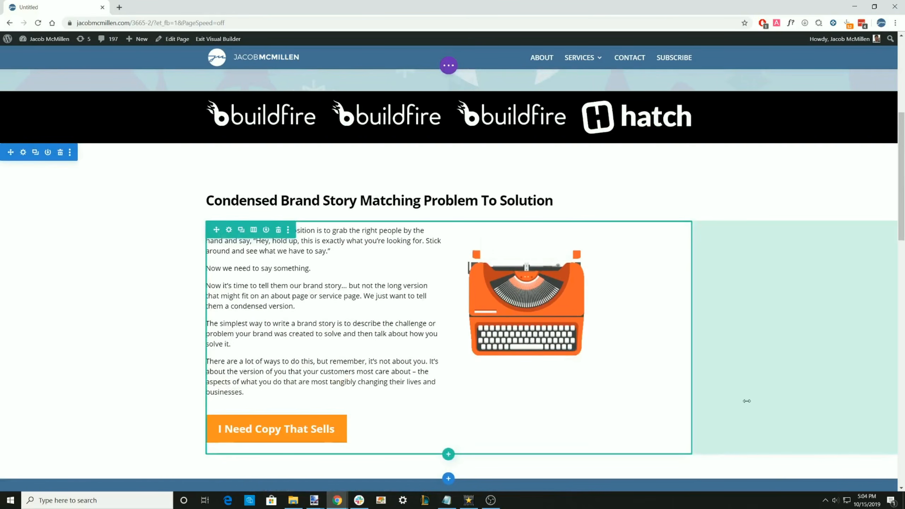
pyautogui.scroll(5, 730, 391)
pyautogui.scroll(-8, 632, 370)
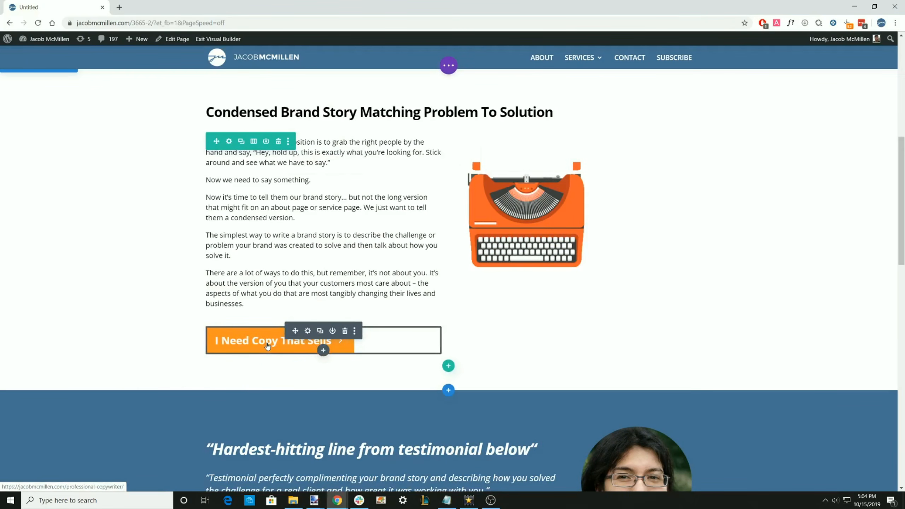
pyautogui.scroll(-7, 268, 342)
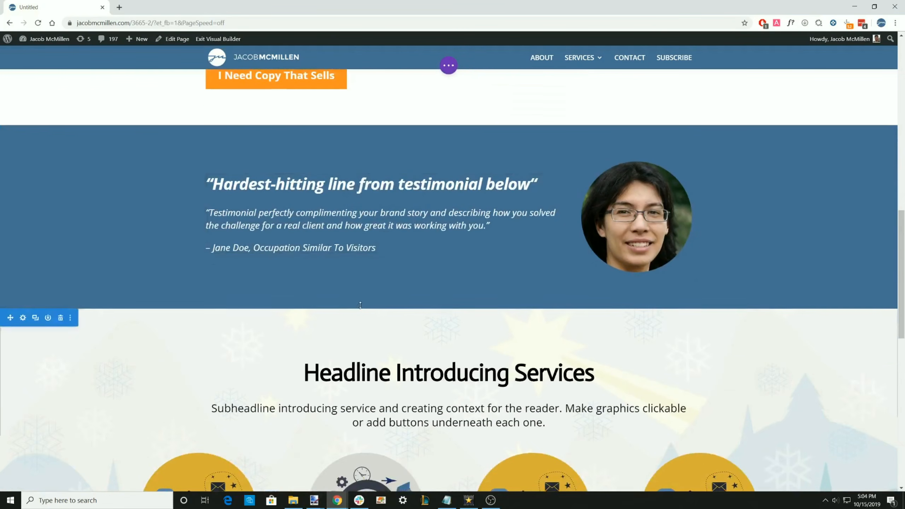
pyautogui.scroll(-4, 335, 289)
pyautogui.scroll(15, 458, 353)
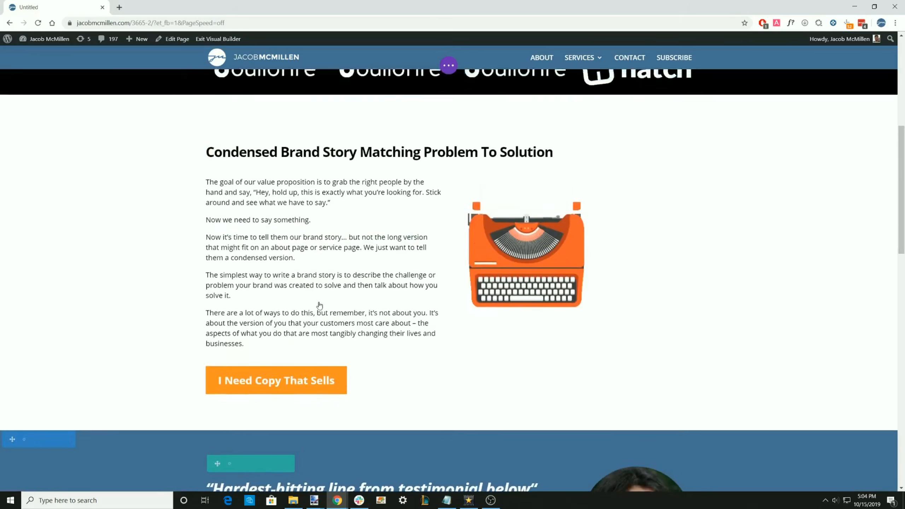
pyautogui.scroll(-9, 458, 353)
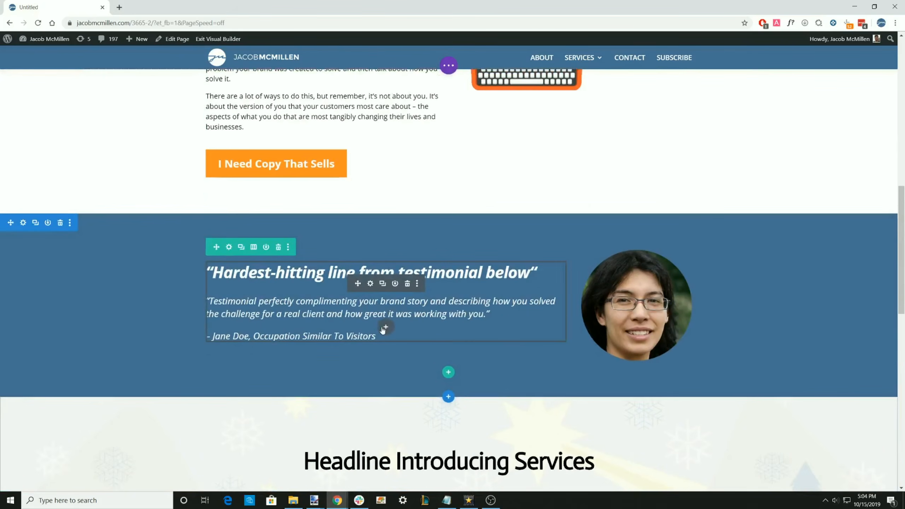
pyautogui.scroll(4, 383, 328)
pyautogui.scroll(-13, 381, 331)
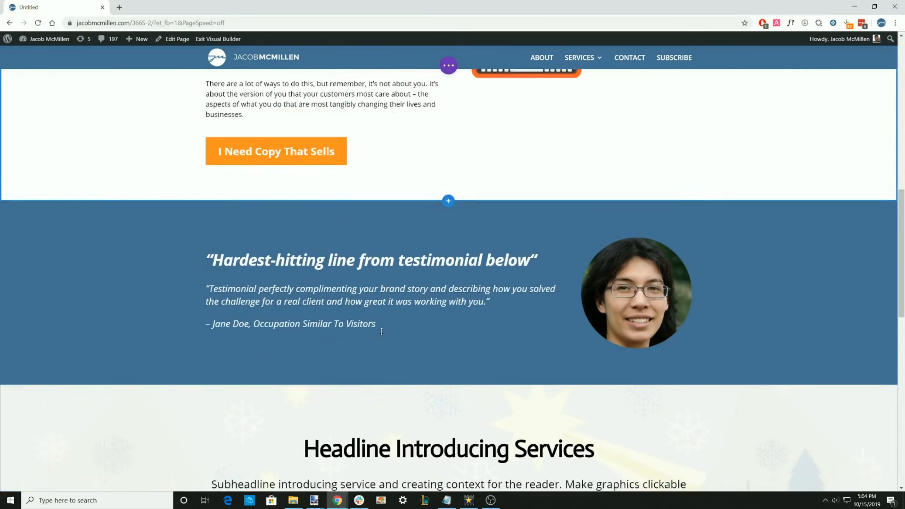
pyautogui.scroll(-1, 378, 332)
pyautogui.scroll(3, 367, 310)
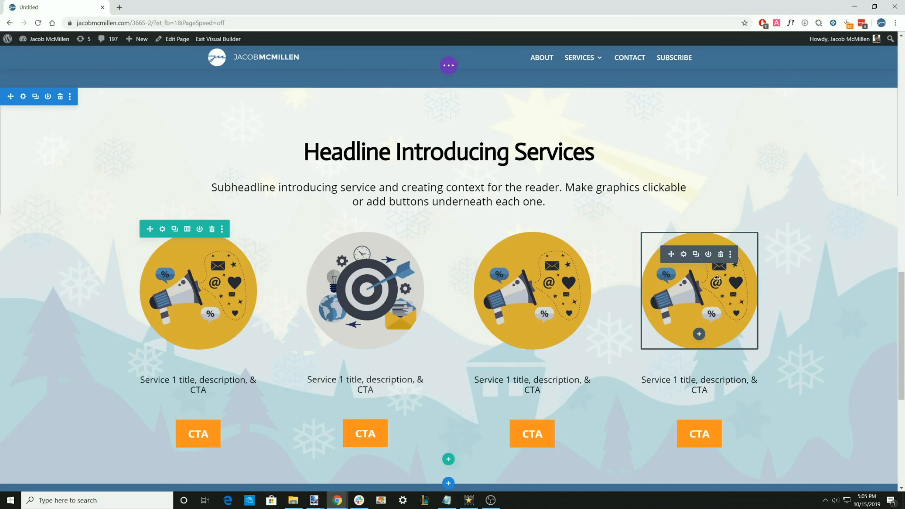
pyautogui.scroll(20, 671, 238)
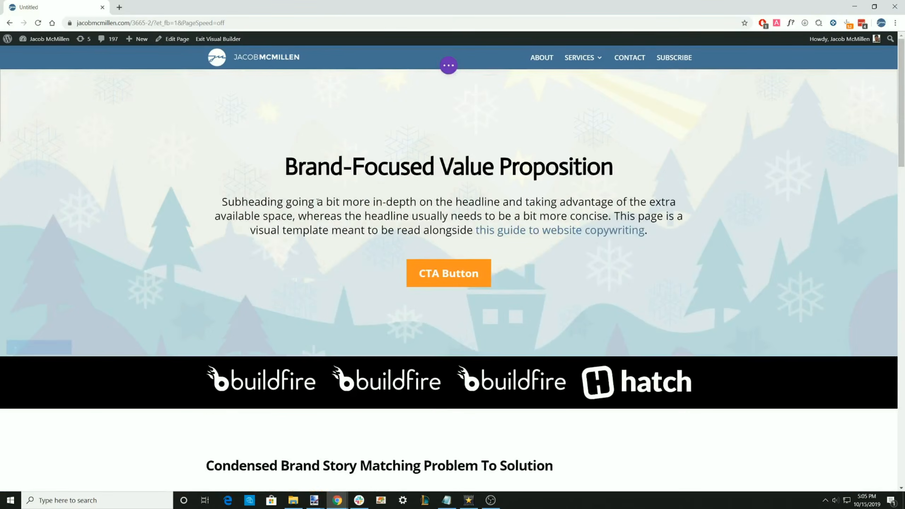
pyautogui.scroll(-5, 534, 229)
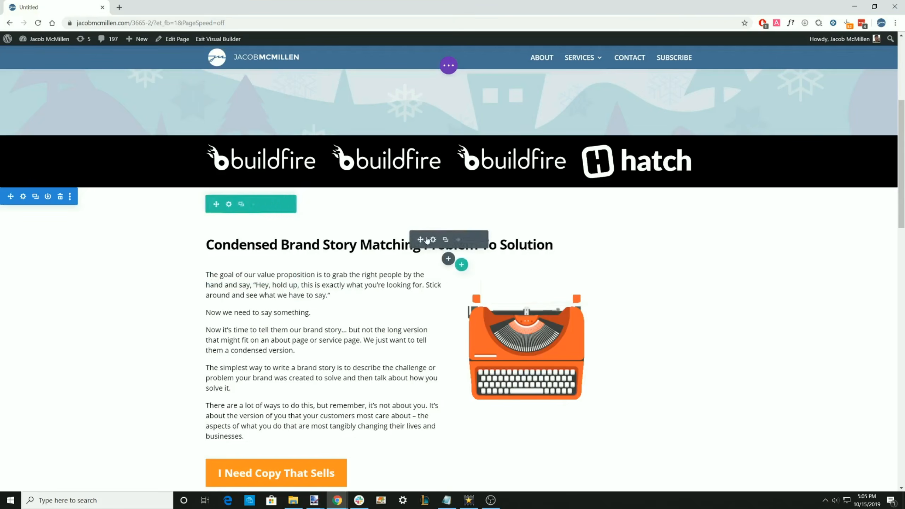
pyautogui.scroll(-15, 423, 246)
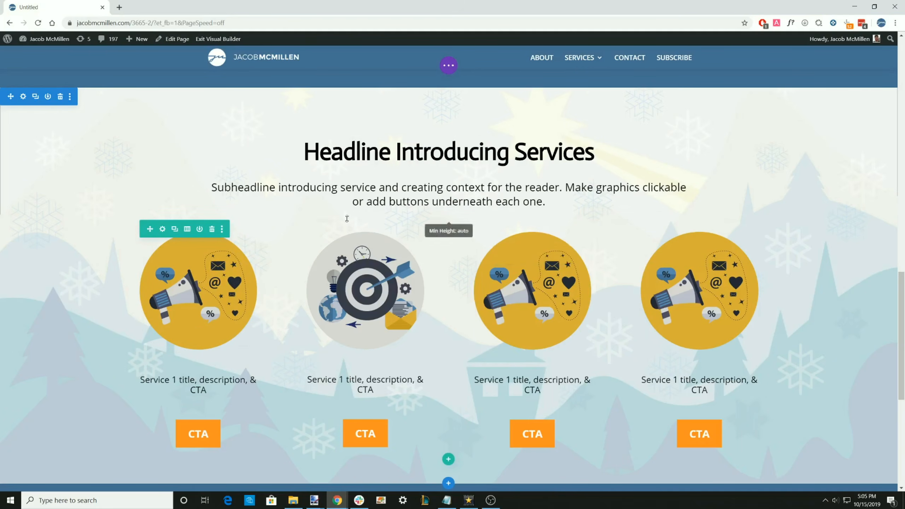
# Review the services graphics and CTA buttons together with the lower testimonial and the empty section above the footer
pyautogui.scroll(-7, 438, 214)
pyautogui.scroll(7, 432, 185)
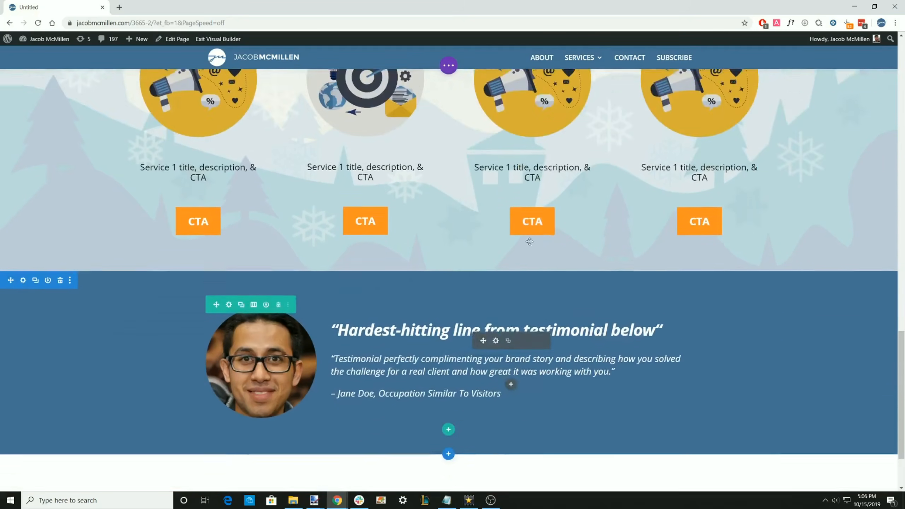
pyautogui.scroll(-2, 612, 264)
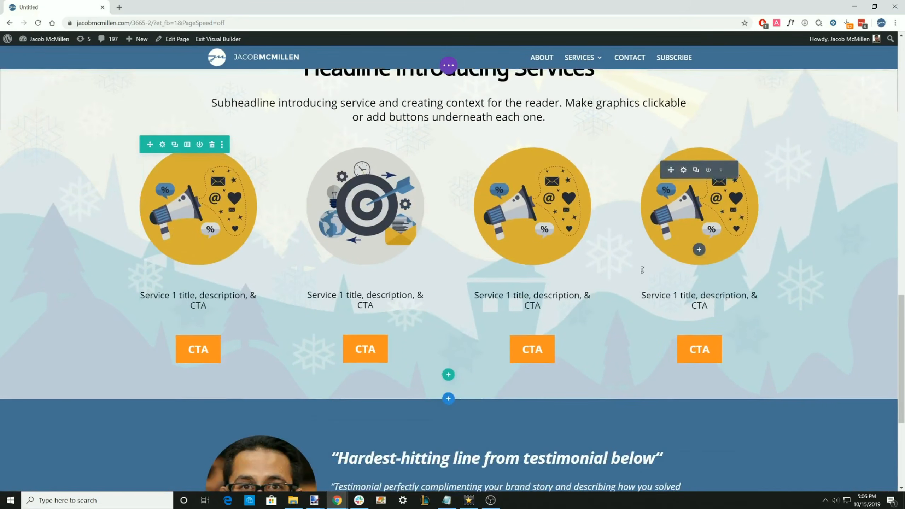
pyautogui.scroll(-2, 516, 242)
pyautogui.scroll(2, 463, 228)
pyautogui.scroll(-2, 422, 215)
pyautogui.scroll(-4, 423, 214)
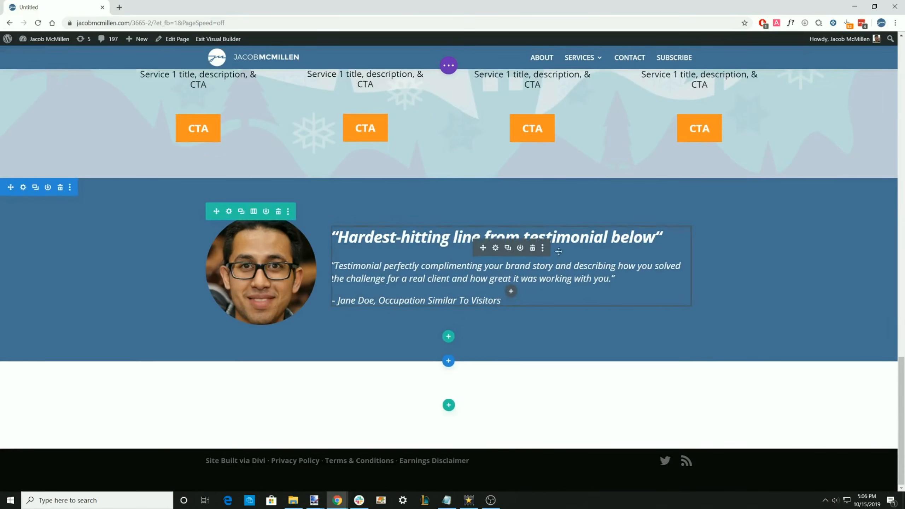
pyautogui.scroll(7, 672, 264)
pyautogui.scroll(-7, 658, 278)
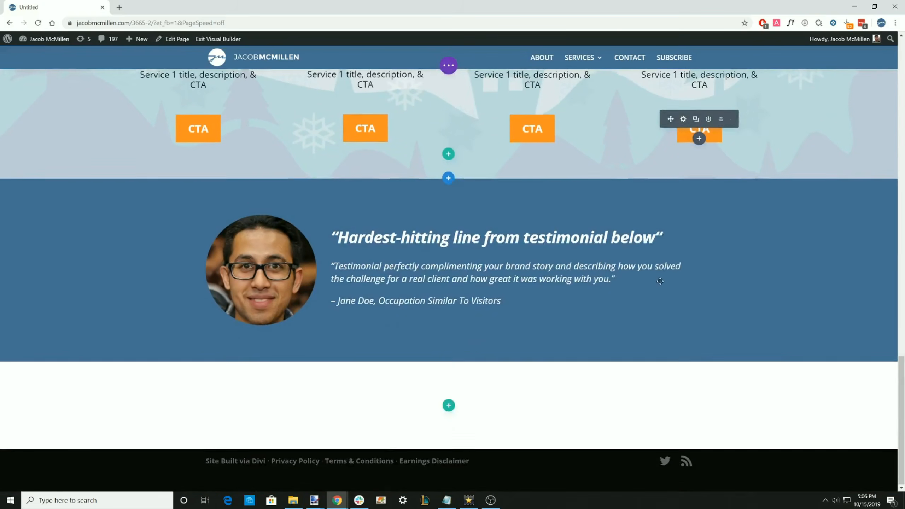
pyautogui.scroll(9, 541, 256)
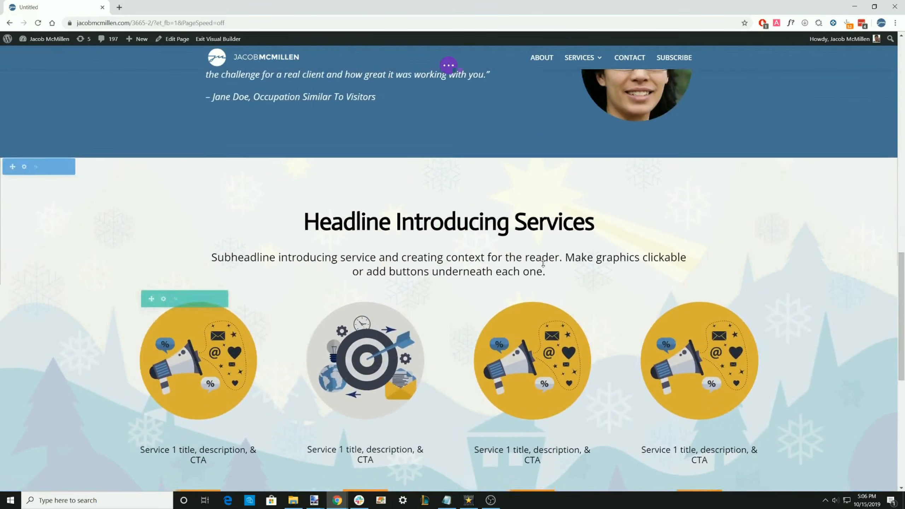
pyautogui.scroll(-7, 545, 278)
pyautogui.scroll(-2, 547, 285)
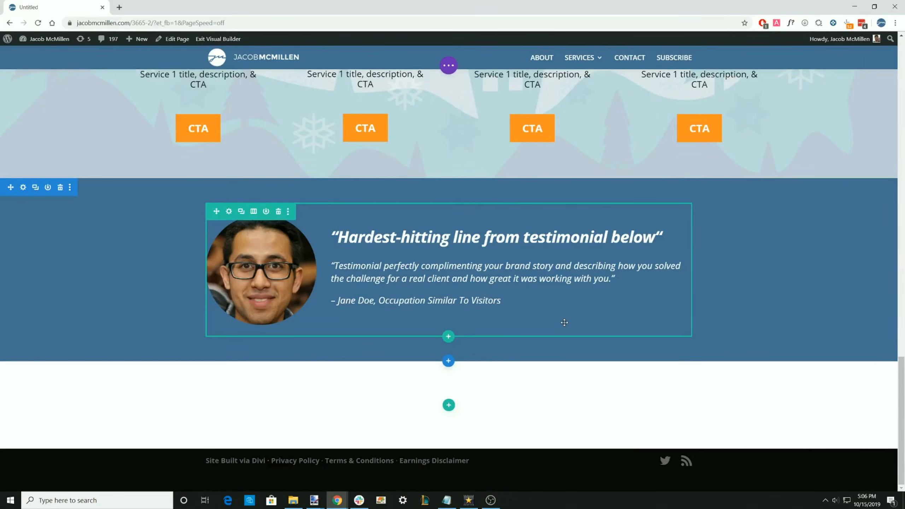
pyautogui.scroll(6, 564, 323)
pyautogui.scroll(-6, 454, 321)
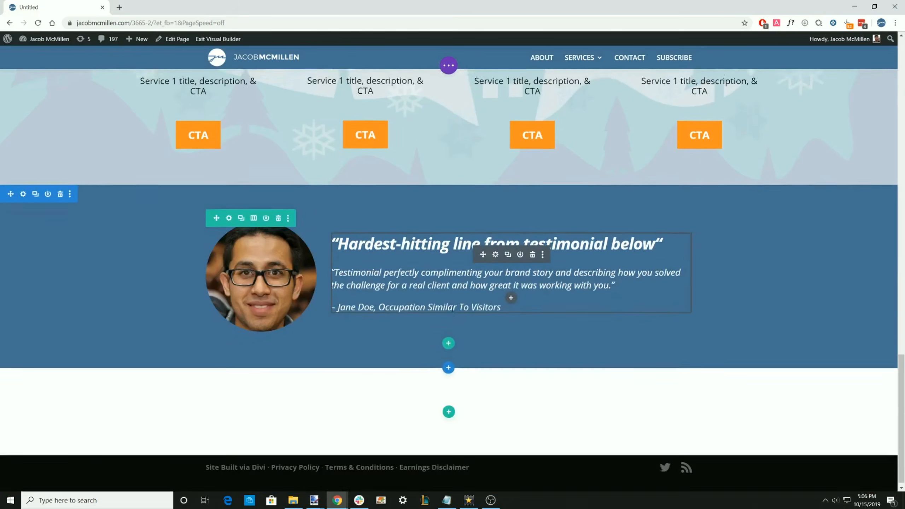
pyautogui.scroll(6, 453, 308)
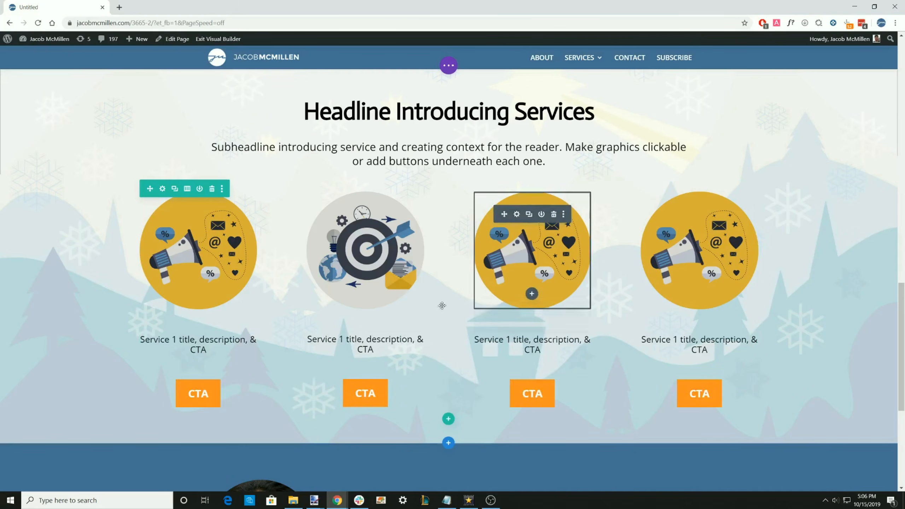
pyautogui.scroll(-5, 478, 289)
pyautogui.scroll(-3, 477, 289)
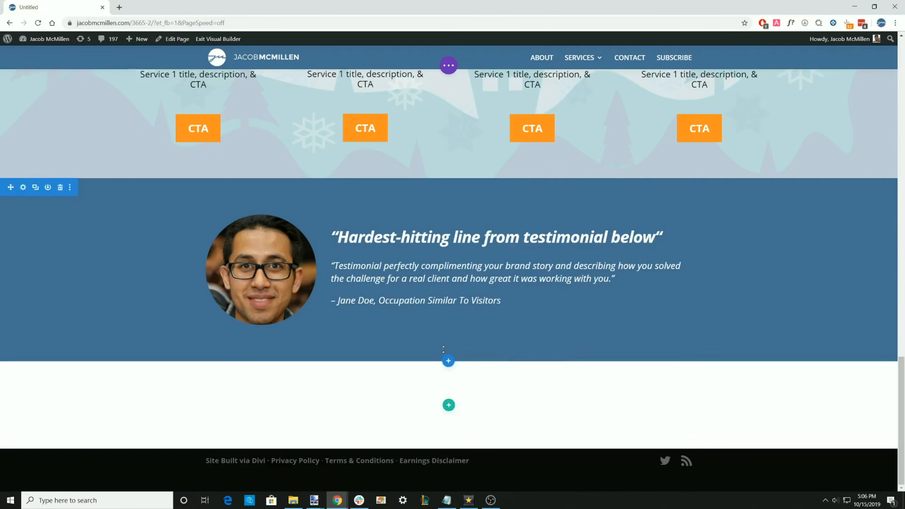
# Duplicate the services headline text module and move the copy down above the quote in the lower testimonial
pyautogui.scroll(10, 380, 190)
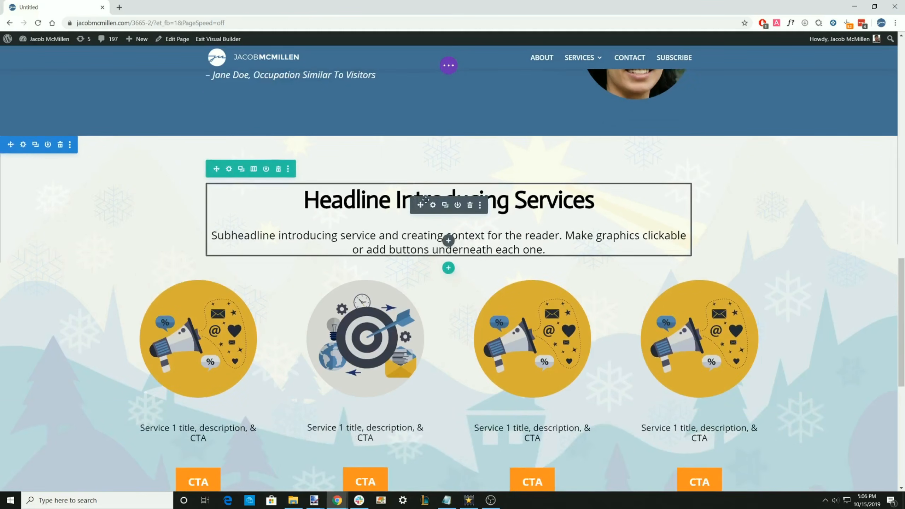
pyautogui.click(445, 205)
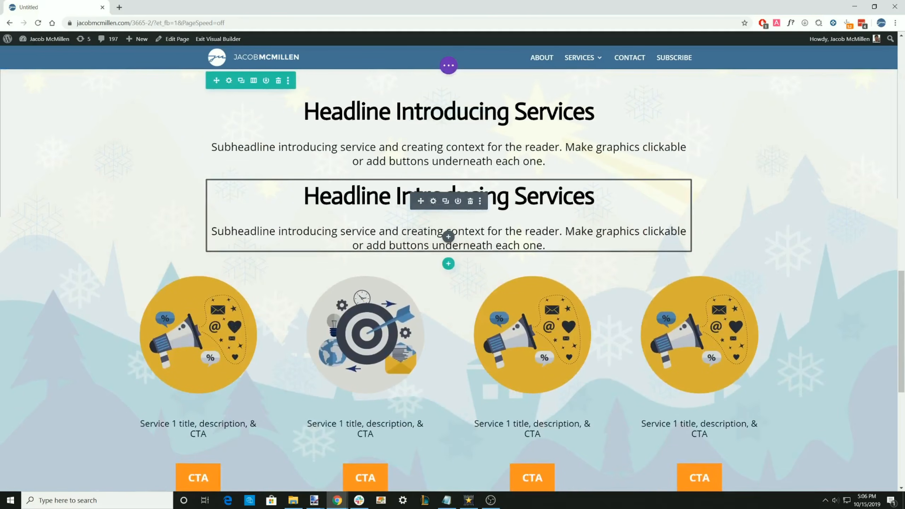
pyautogui.moveTo(425, 205); pyautogui.dragTo(470, 495)
pyautogui.moveTo(441, 380); pyautogui.dragTo(460, 374)
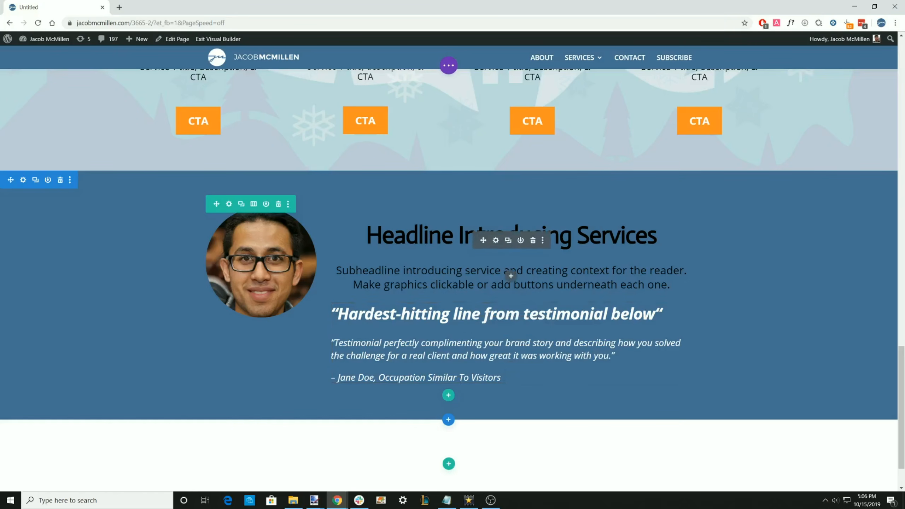
pyautogui.moveTo(483, 253); pyautogui.dragTo(458, 224)
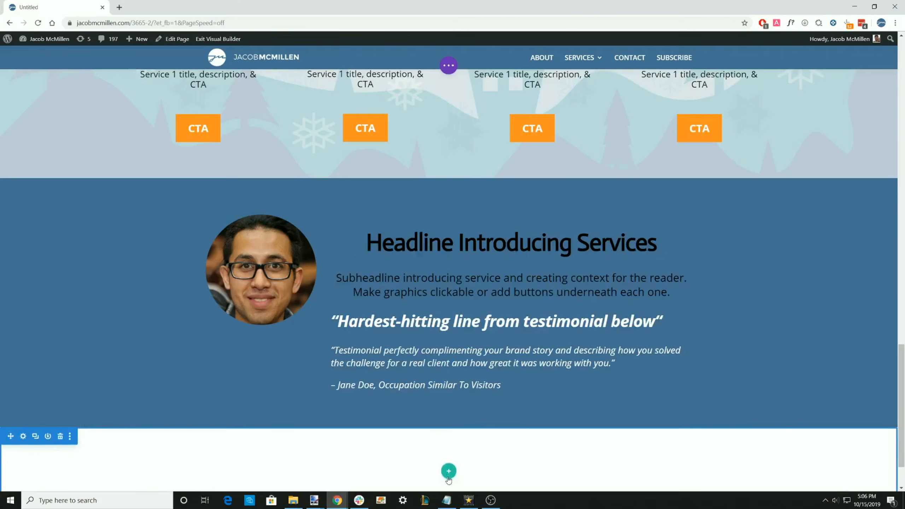
# Insert a single-column row in the empty section above the footer and move the copied headline text into it
pyautogui.click(448, 471)
pyautogui.click(413, 298)
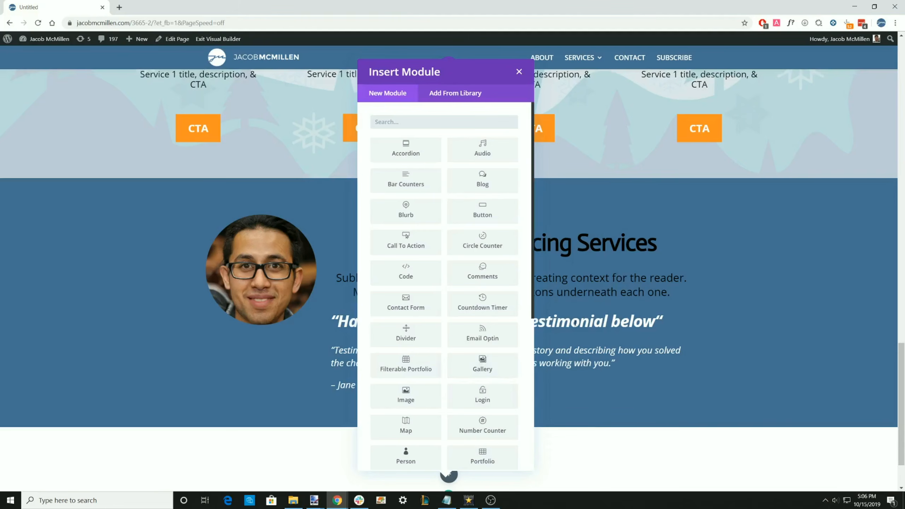
pyautogui.click(518, 73)
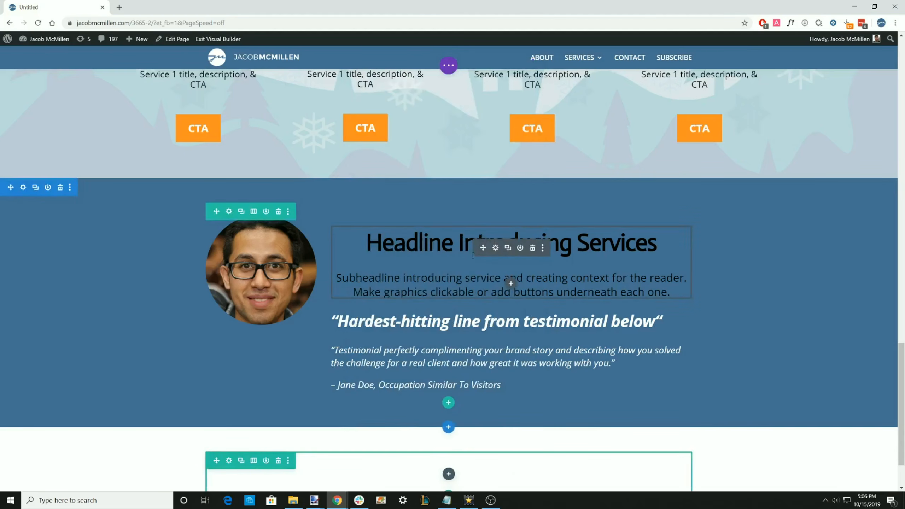
pyautogui.moveTo(481, 247); pyautogui.dragTo(535, 389)
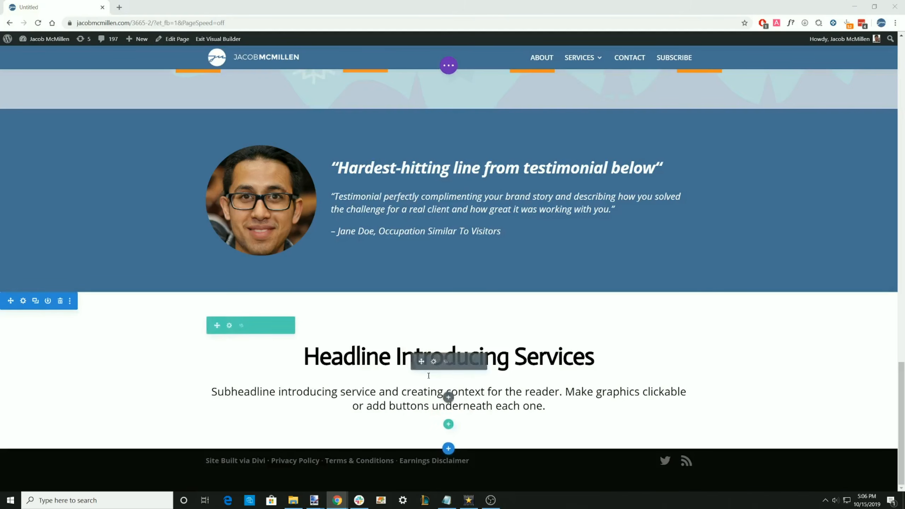
# Try to replace the copied headline inline with "Section Listing Differentiators", and undo that text edit
pyautogui.tripleClick(516, 355)
pyautogui.write('Section Listing Differentiators')
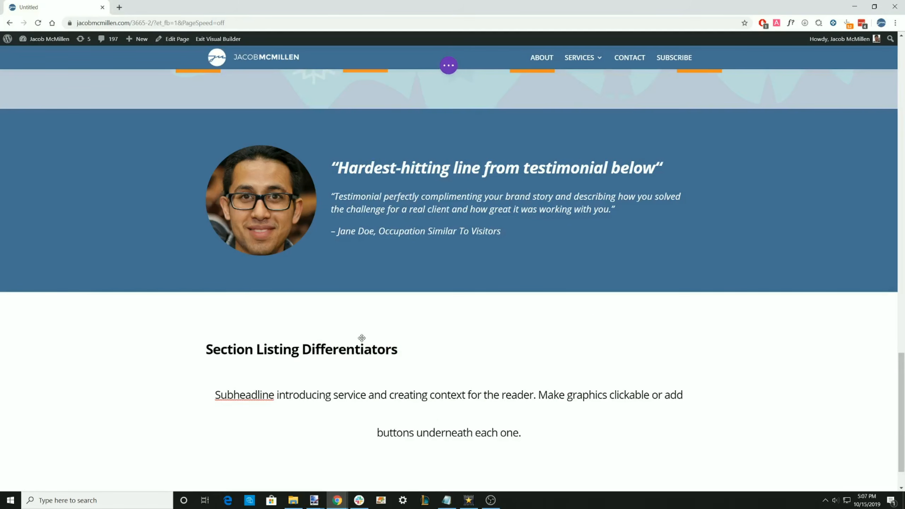
pyautogui.click(448, 66)
pyautogui.click(518, 72)
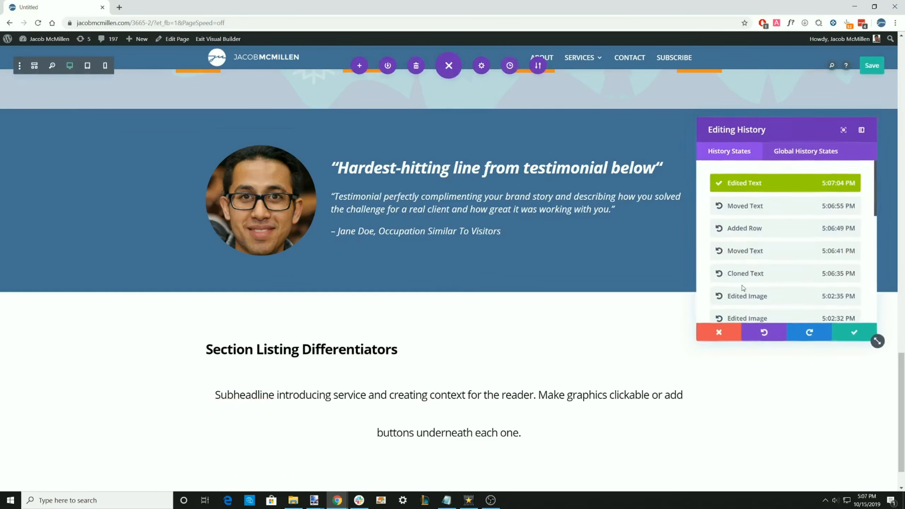
pyautogui.click(765, 330)
pyautogui.click(853, 330)
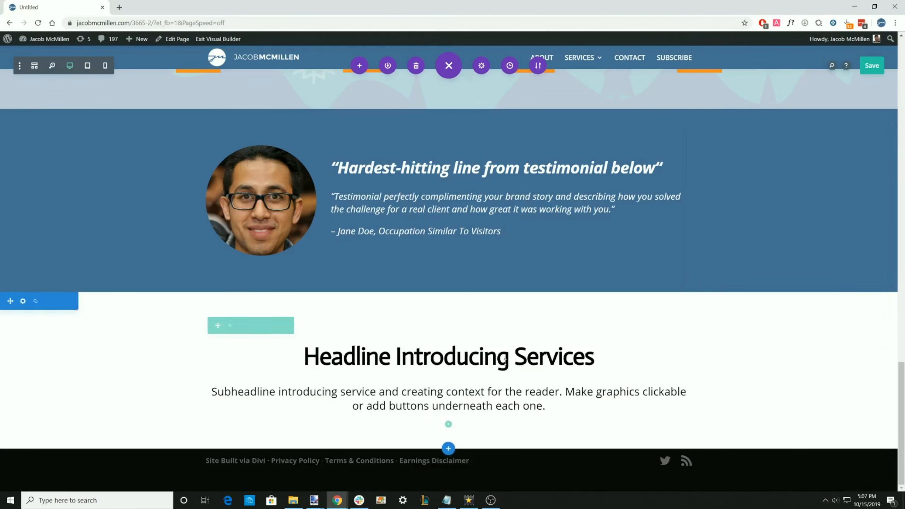
# Replace the headline in the text module's settings with "Section Listing Differentiators" as plain text
pyautogui.click(433, 362)
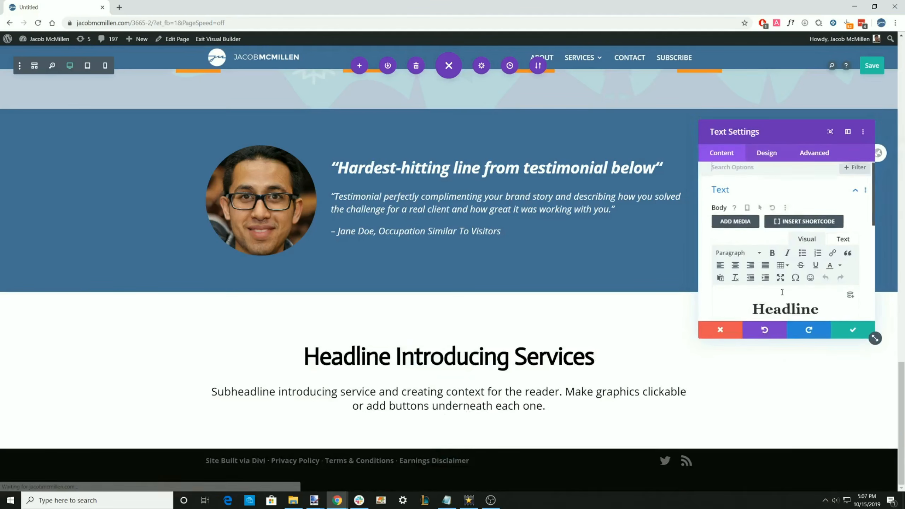
pyautogui.scroll(-3, 823, 268)
pyautogui.moveTo(819, 269); pyautogui.dragTo(728, 231)
pyautogui.rightClick(729, 230)
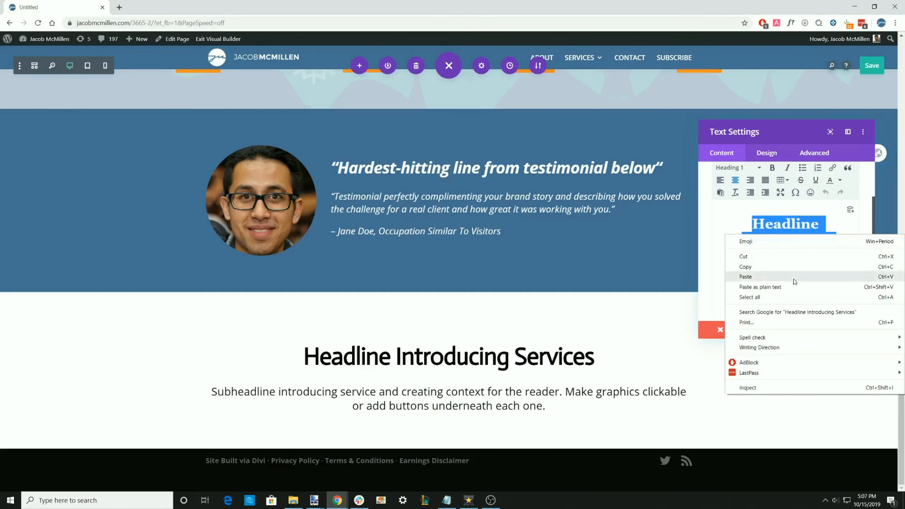
pyautogui.click(779, 290)
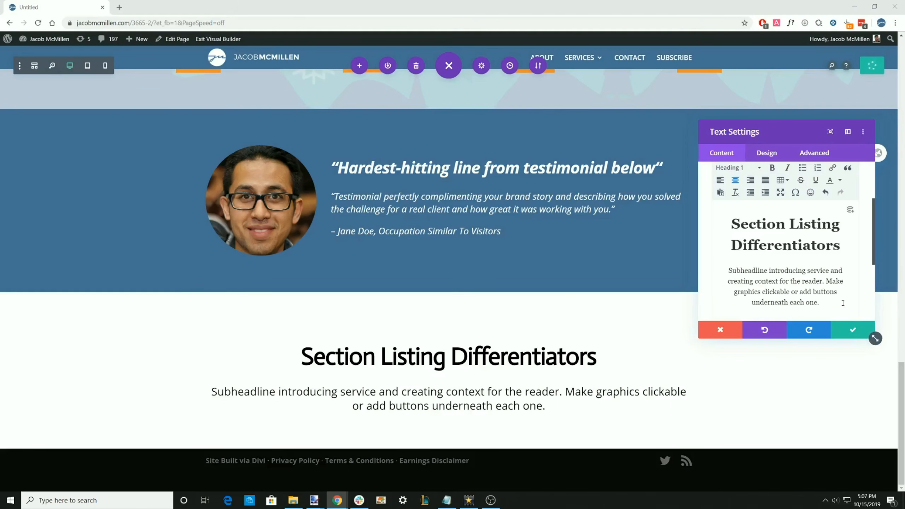
# Replace the subheadline with plain text beginning "They haven't clicked through to a service page yet" and save the text module
pyautogui.moveTo(843, 302); pyautogui.dragTo(714, 263)
pyautogui.rightClick(757, 281)
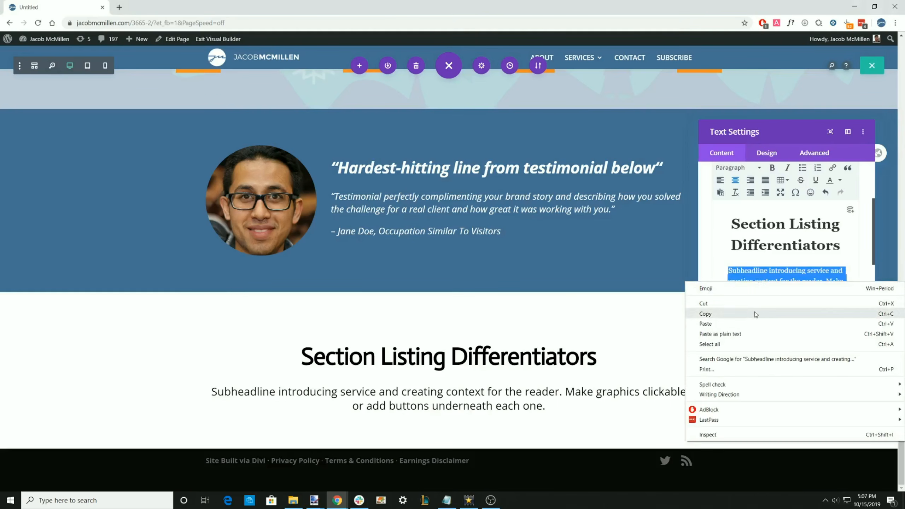
pyautogui.click(743, 335)
pyautogui.click(849, 329)
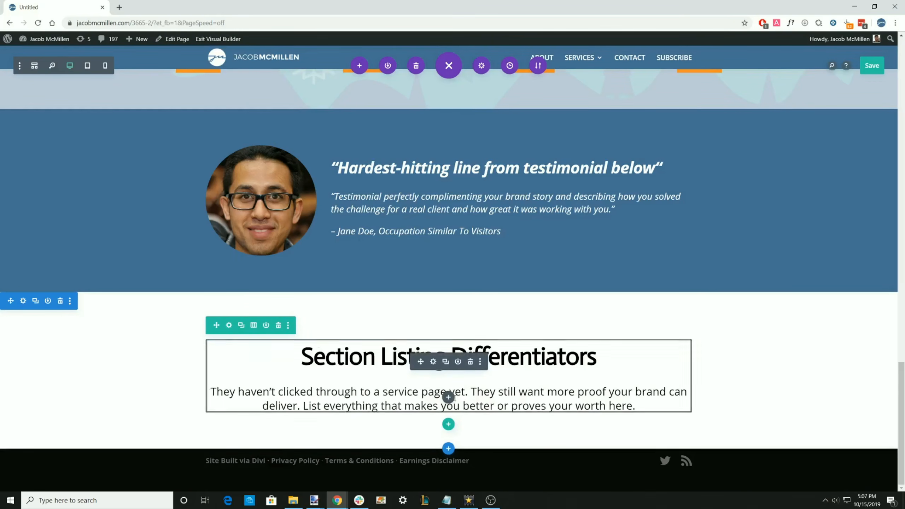
# Insert a row of two equal columns below the differentiators text and add a Blurb module to its first column
pyautogui.click(449, 424)
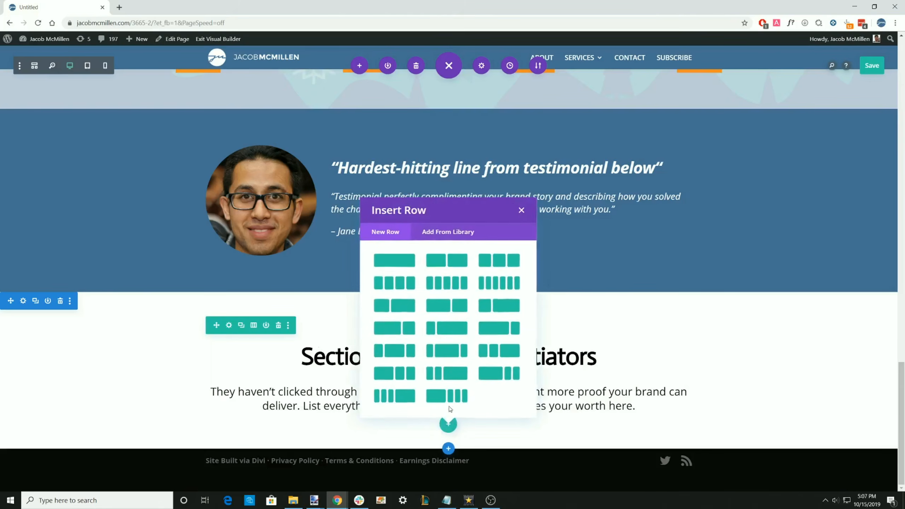
pyautogui.click(461, 263)
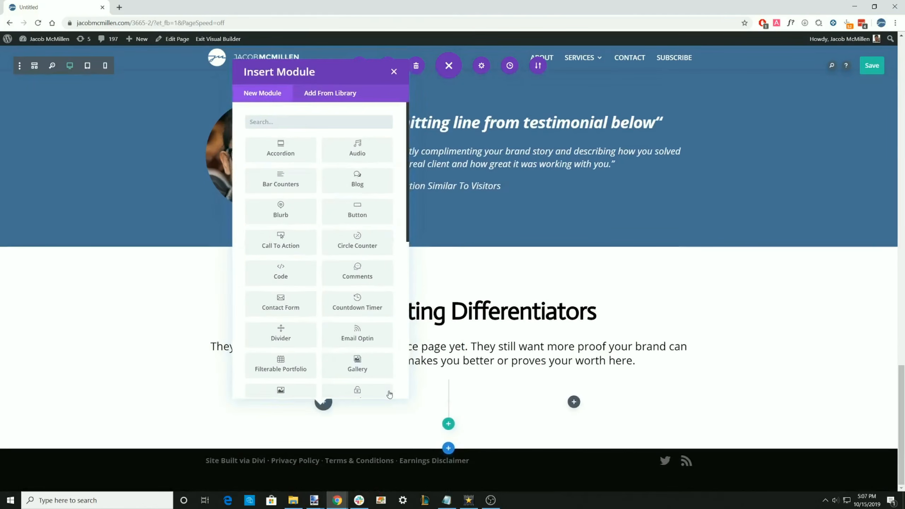
pyautogui.click(281, 210)
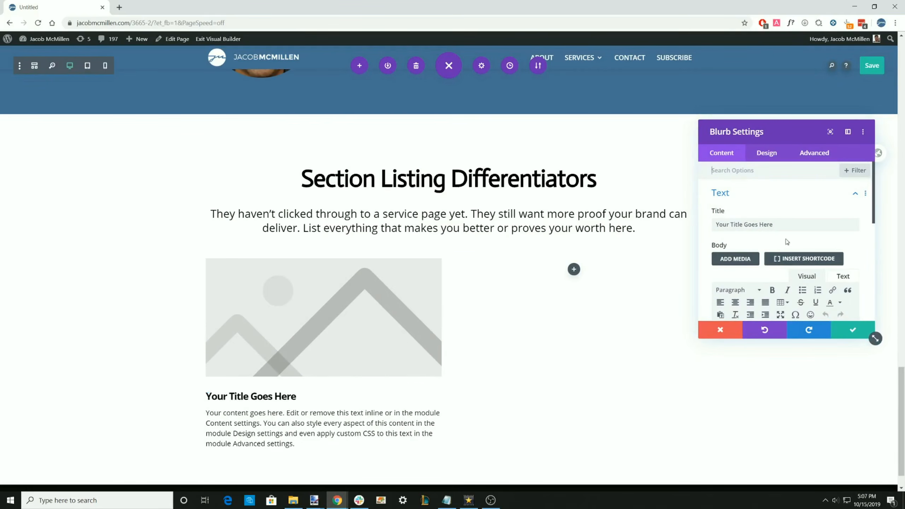
# Switch the blurb from an image to an icon and choose the shopping cart icon
pyautogui.scroll(-3, 786, 242)
pyautogui.scroll(-2, 771, 237)
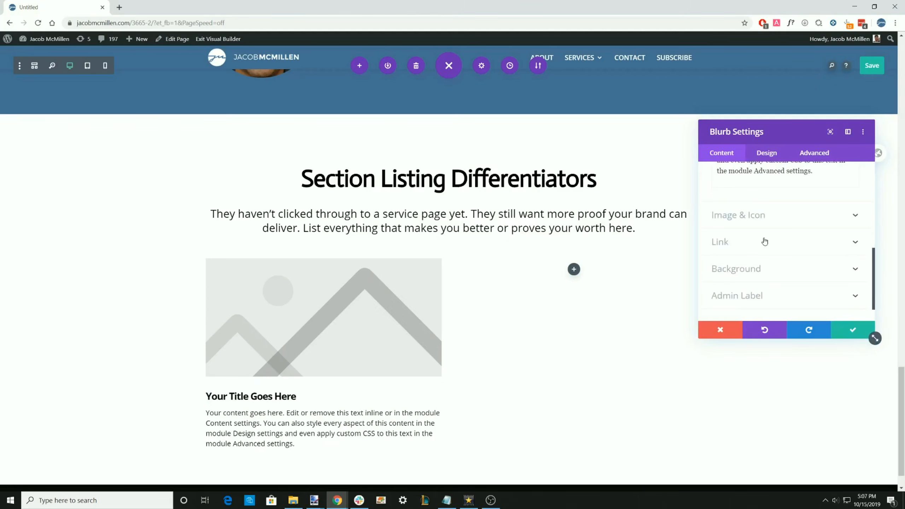
pyautogui.click(758, 215)
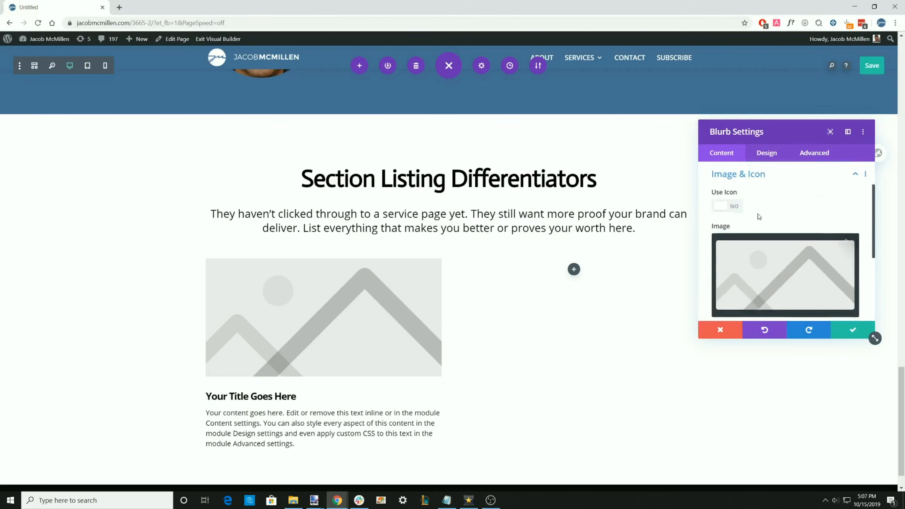
pyautogui.click(727, 210)
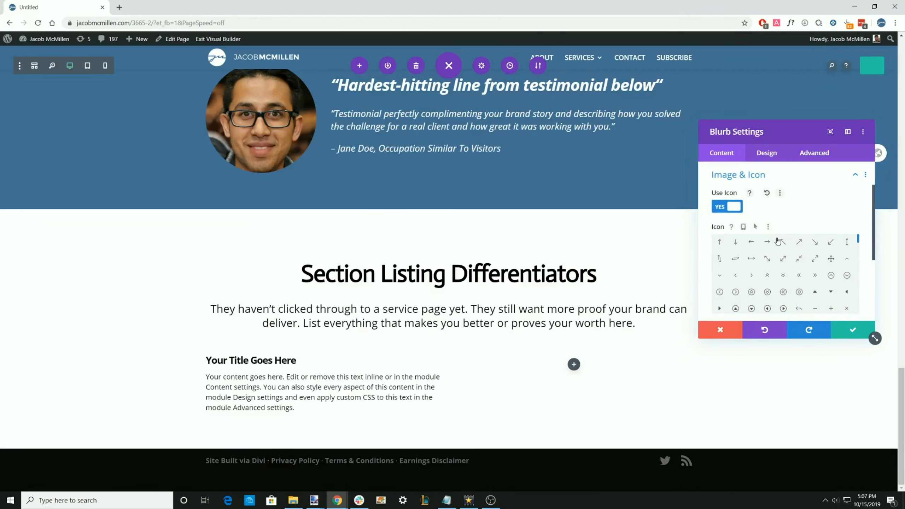
pyautogui.scroll(-2, 752, 220)
pyautogui.scroll(3, 783, 220)
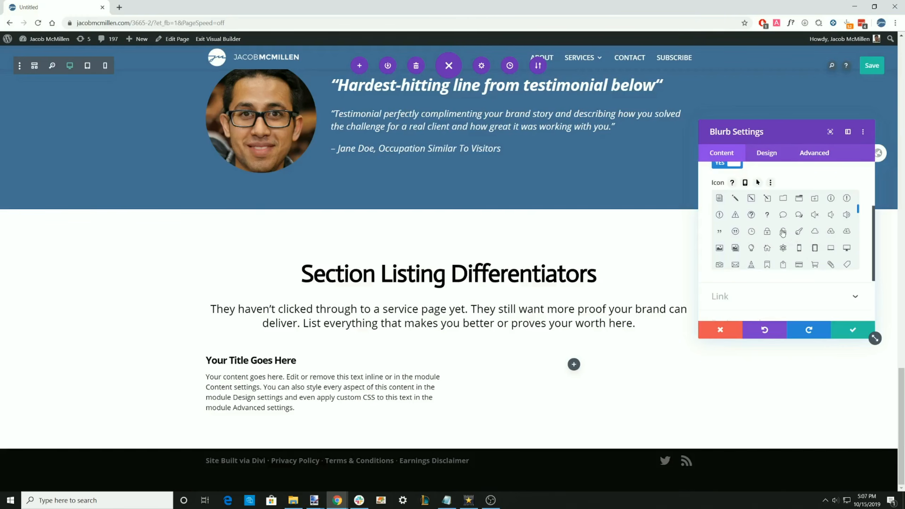
pyautogui.scroll(-1, 735, 249)
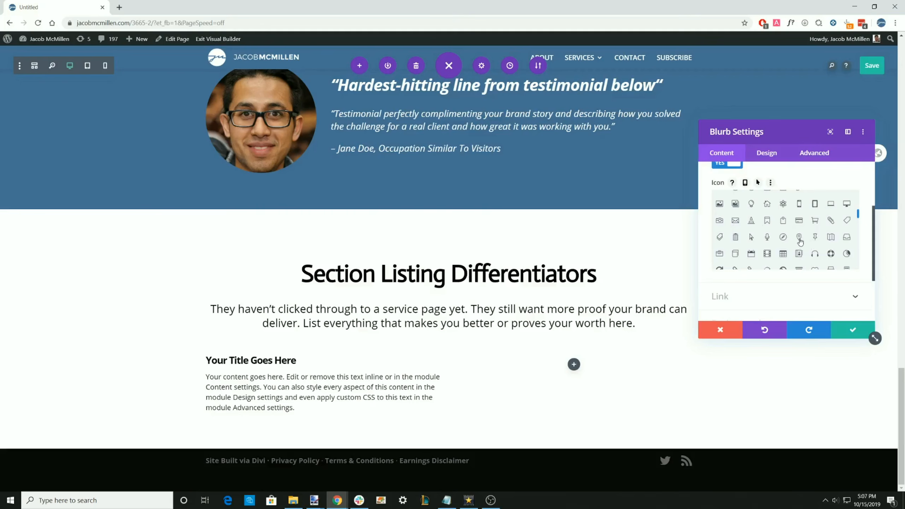
pyautogui.scroll(1, 801, 246)
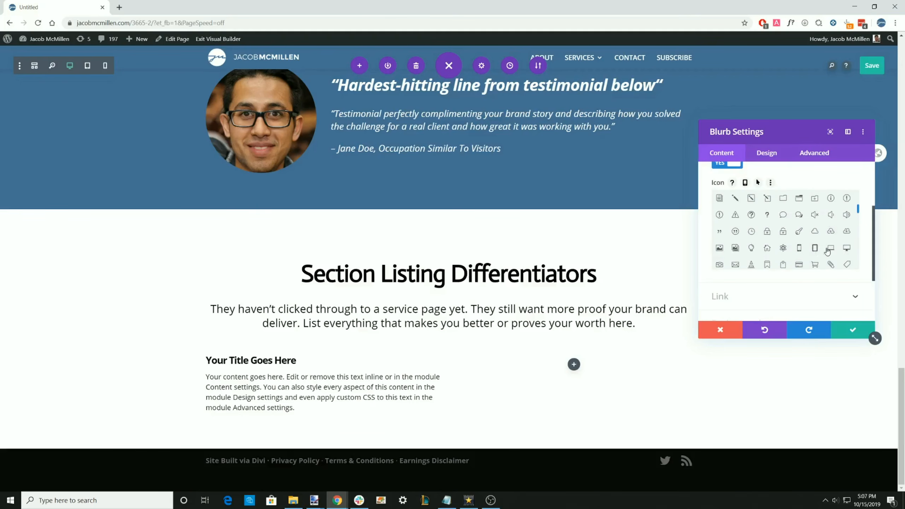
pyautogui.scroll(-1, 827, 251)
pyautogui.click(815, 220)
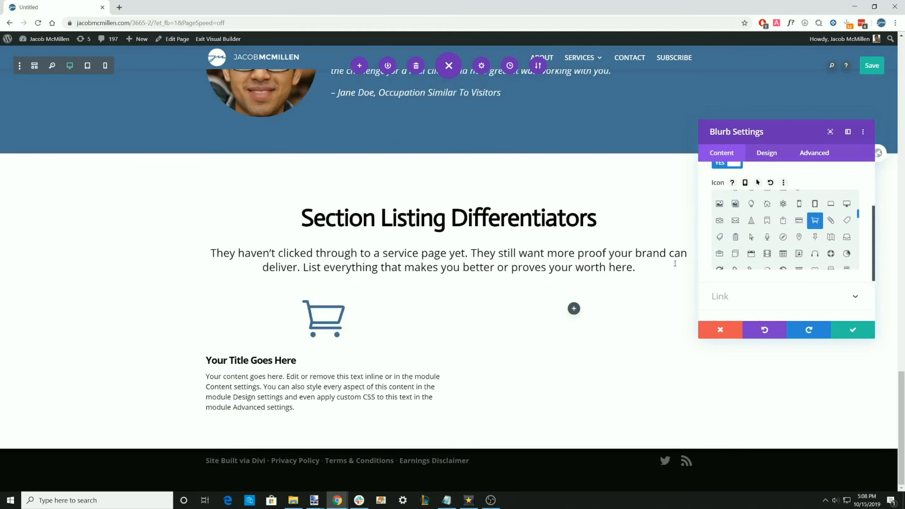
# Set the blurb's icon placement to Left and enable a custom icon font size of 89px
pyautogui.scroll(-2, 750, 244)
pyautogui.scroll(4, 751, 244)
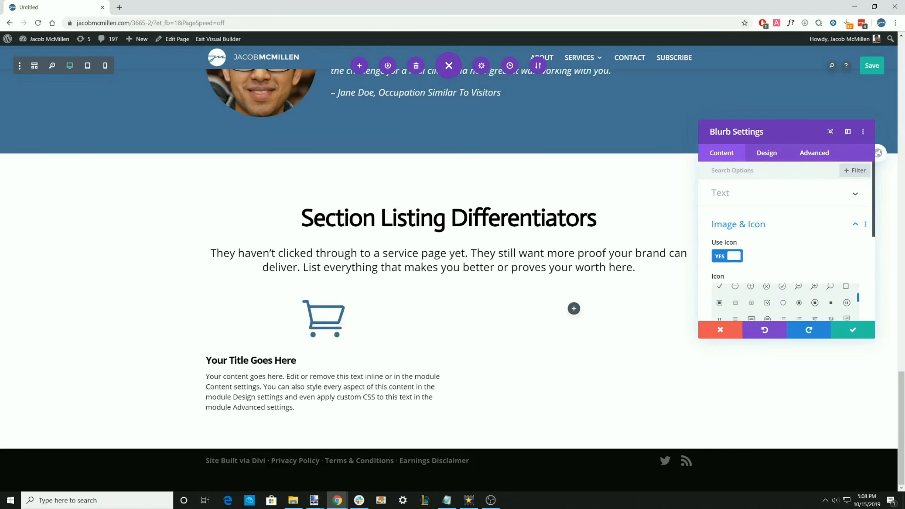
pyautogui.scroll(-3, 794, 277)
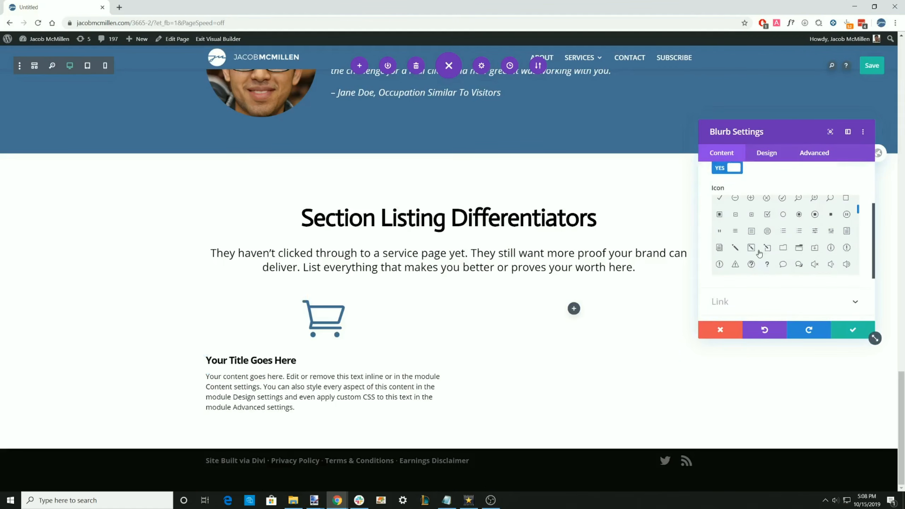
pyautogui.scroll(3, 761, 255)
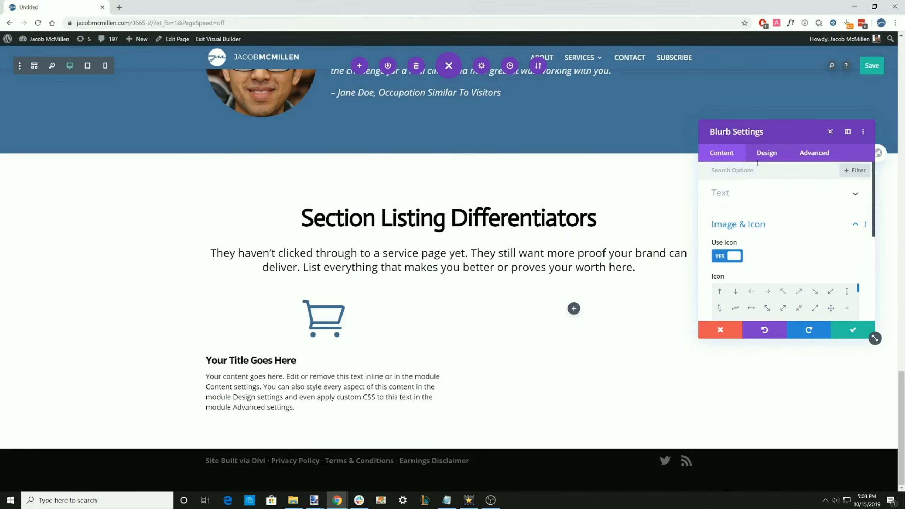
pyautogui.click(769, 157)
pyautogui.click(732, 196)
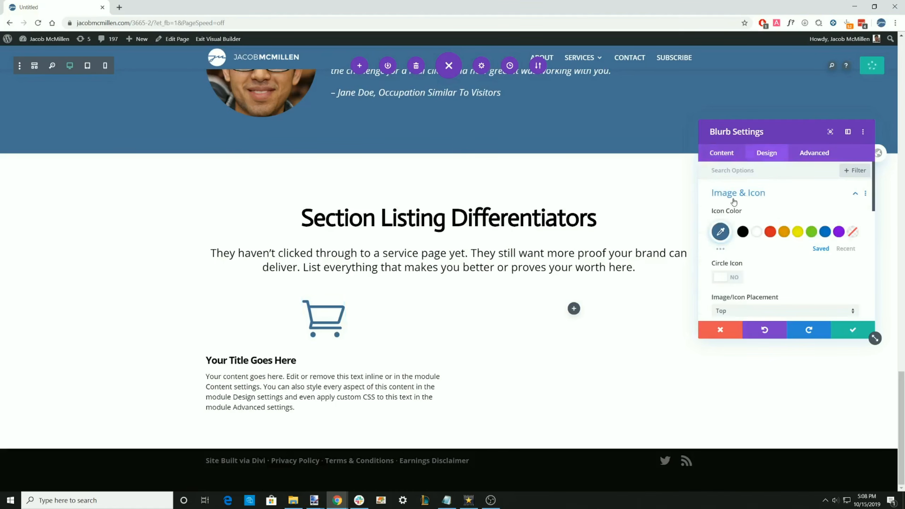
pyautogui.scroll(-3, 738, 274)
pyautogui.click(739, 222)
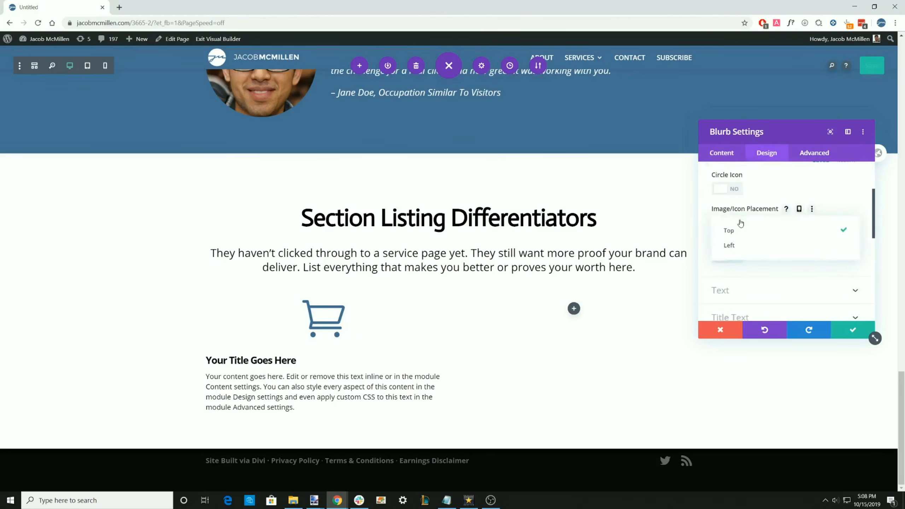
pyautogui.click(739, 246)
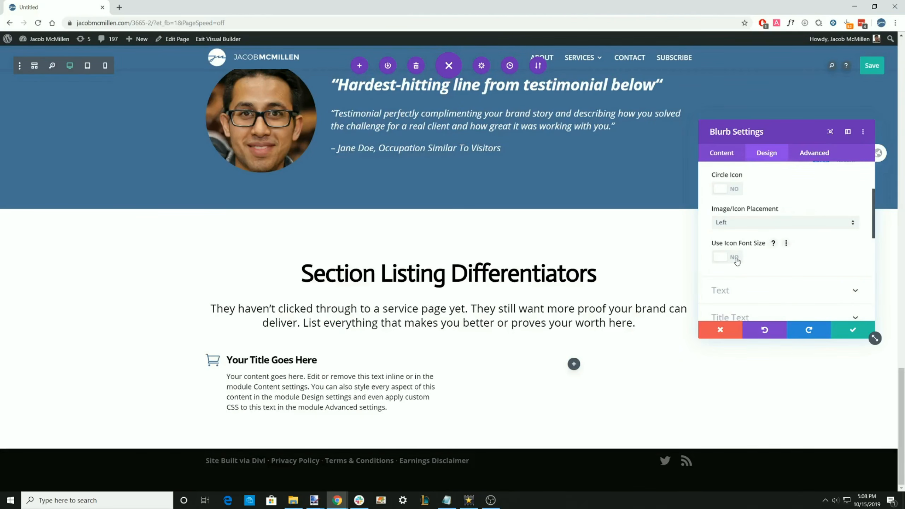
pyautogui.click(735, 259)
pyautogui.moveTo(785, 292)
pyautogui.mouseDown()
pyautogui.moveTo(796, 293)
pyautogui.moveTo(780, 292)
pyautogui.mouseUp()
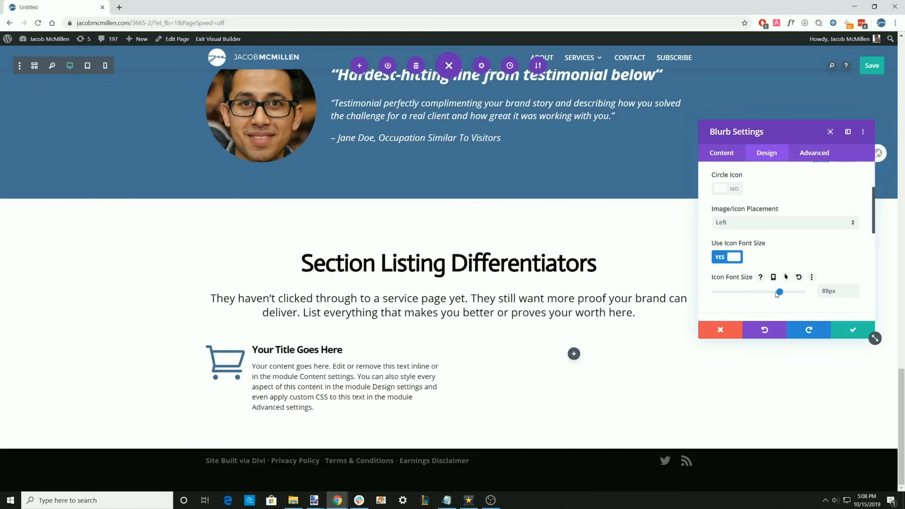
# Set the blurb's title to "We're The Best Ever"
pyautogui.click(728, 154)
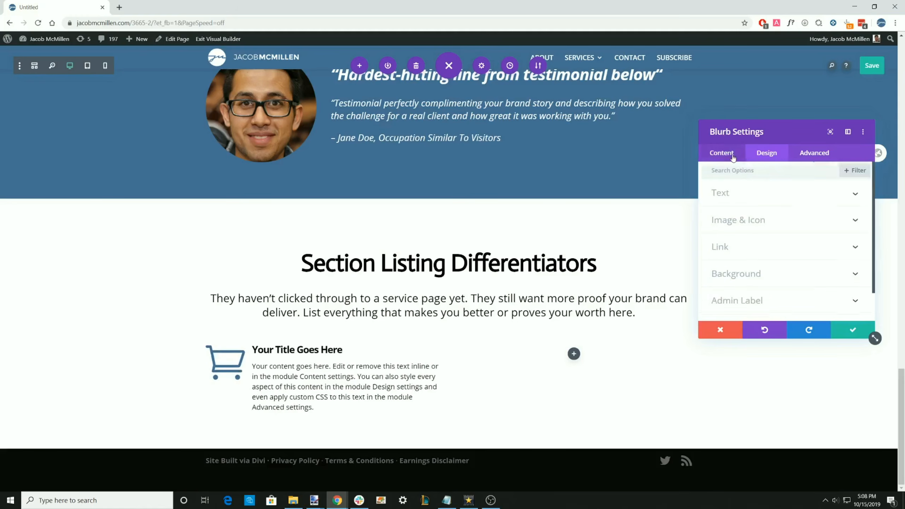
pyautogui.click(731, 204)
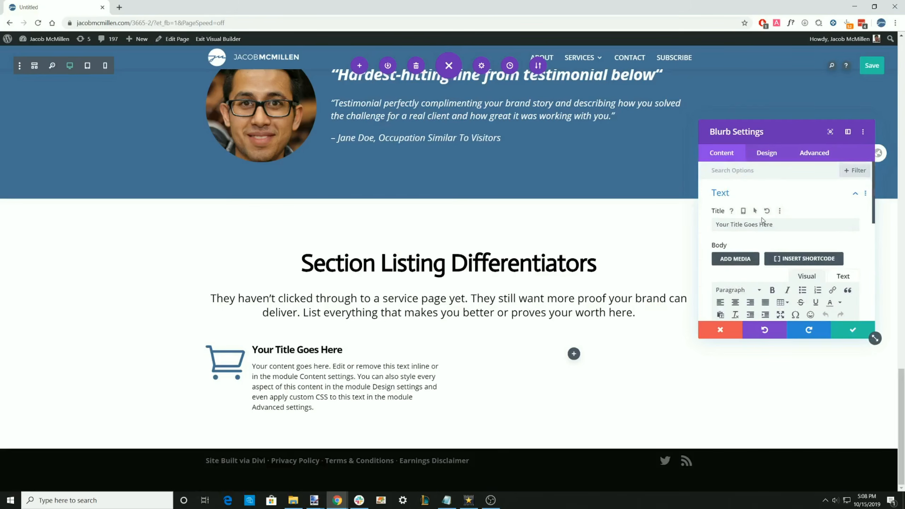
pyautogui.tripleClick(761, 223)
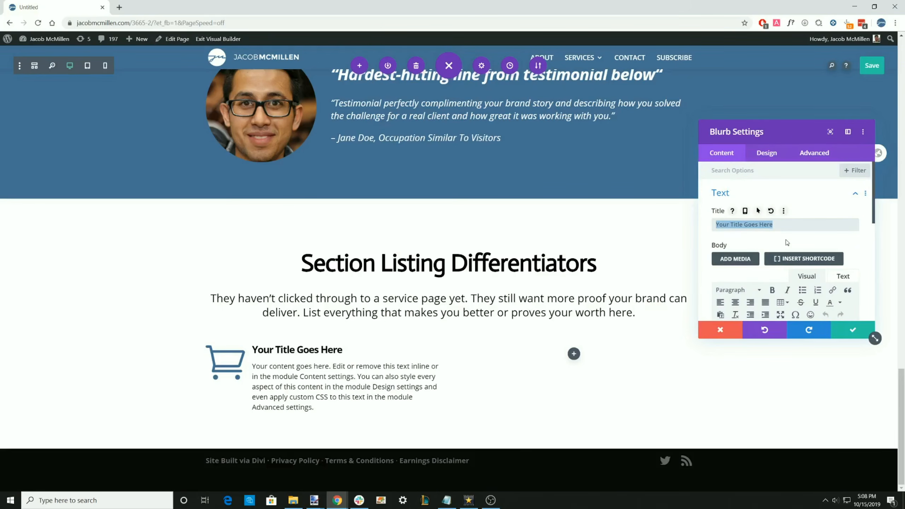
pyautogui.write("We're")
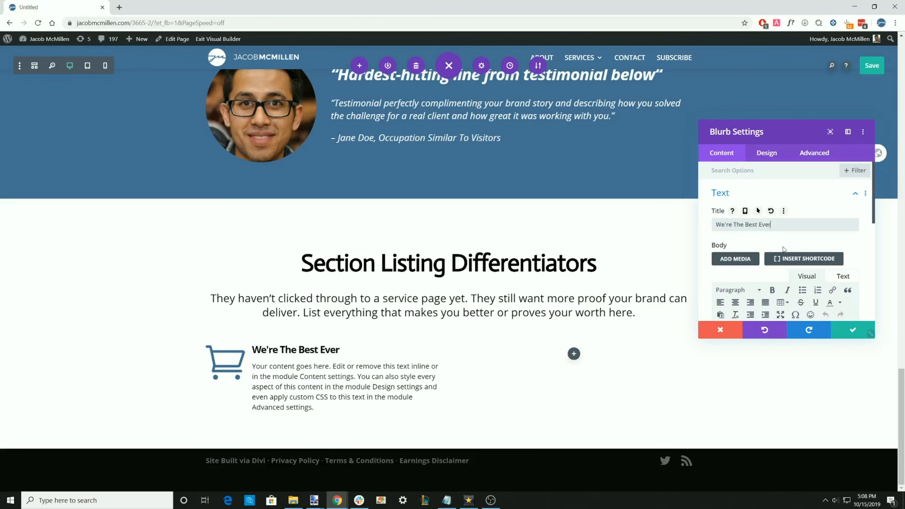
# Replace the blurb's body text with "Description of how you're the best ever." and save the blurb
pyautogui.scroll(-3, 783, 249)
pyautogui.moveTo(812, 303); pyautogui.dragTo(706, 254)
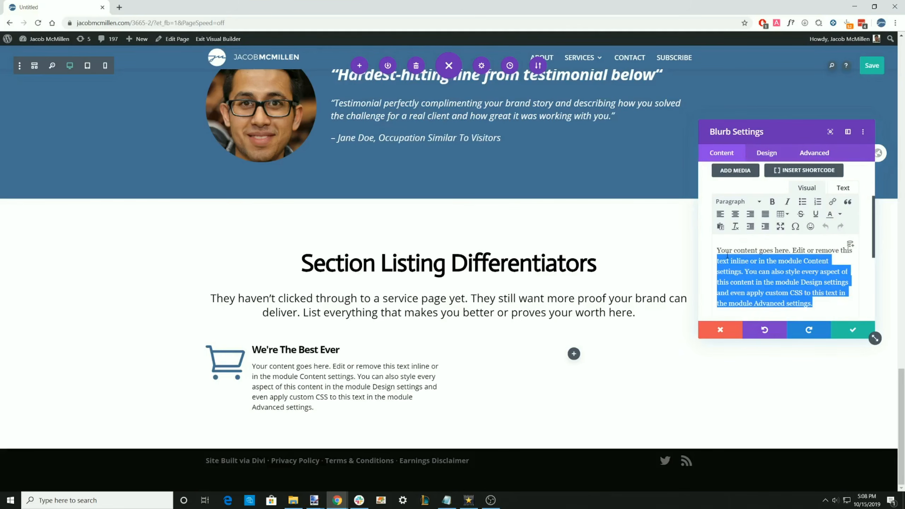
pyautogui.hotkey('ctrl', 'a')
pyautogui.write('The')
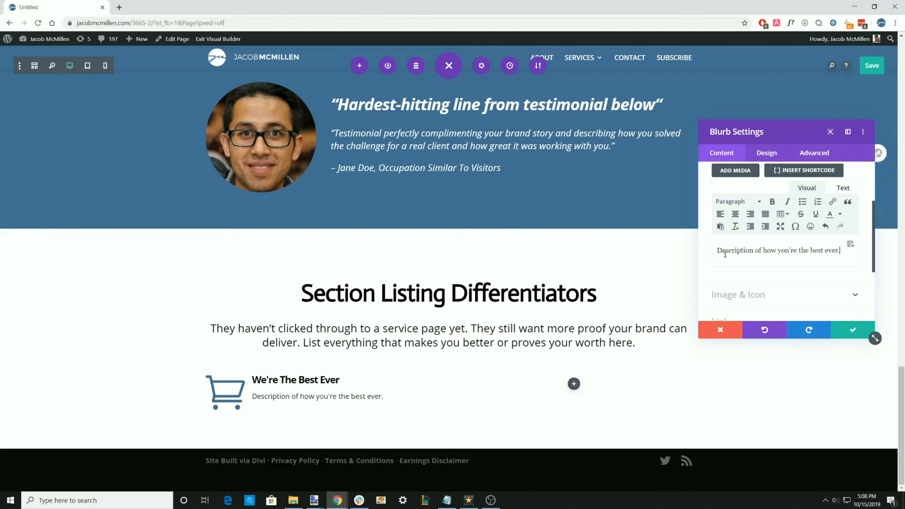
pyautogui.click(851, 334)
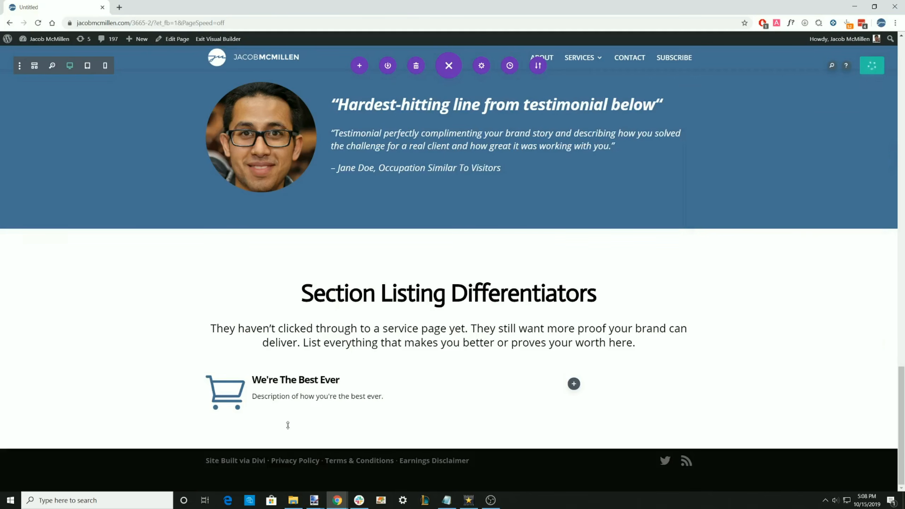
pyautogui.moveTo(283, 386)
pyautogui.click(320, 378)
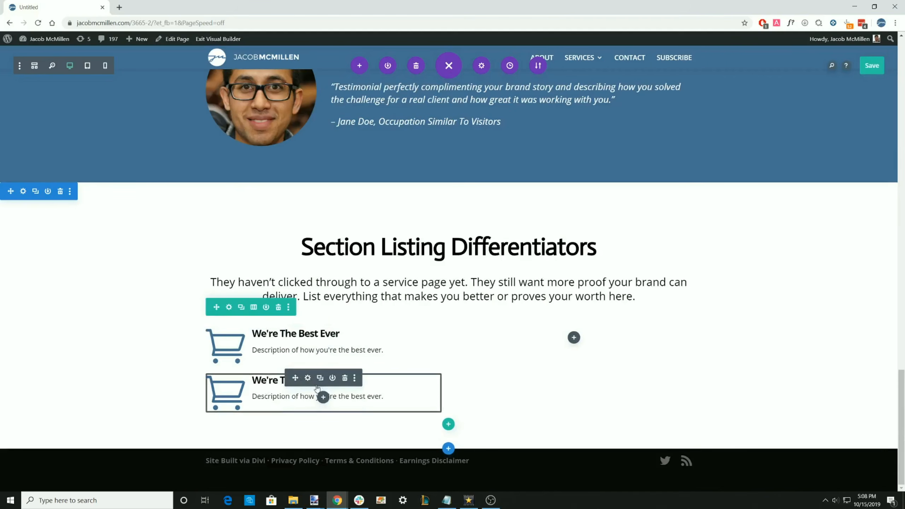
pyautogui.click(344, 378)
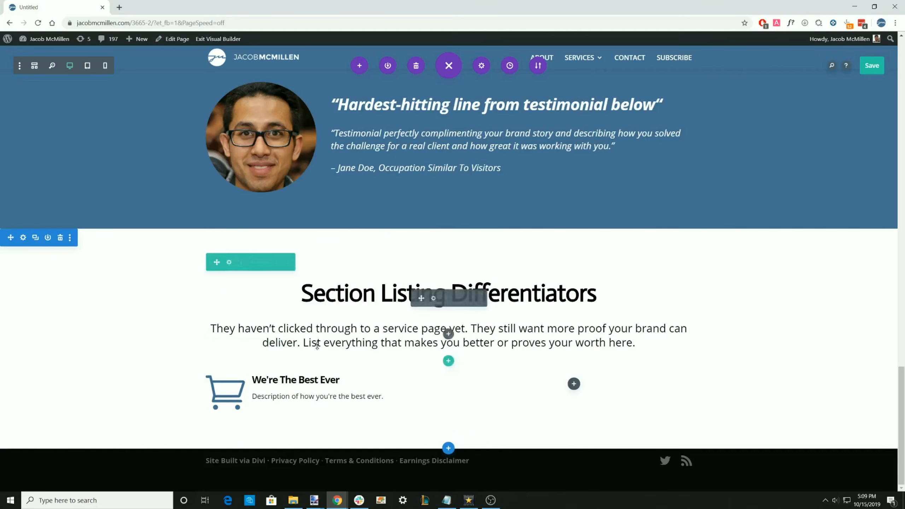
# Give the "We're The Best Ever" blurb a bottom padding of 30px and save its settings
pyautogui.click(308, 379)
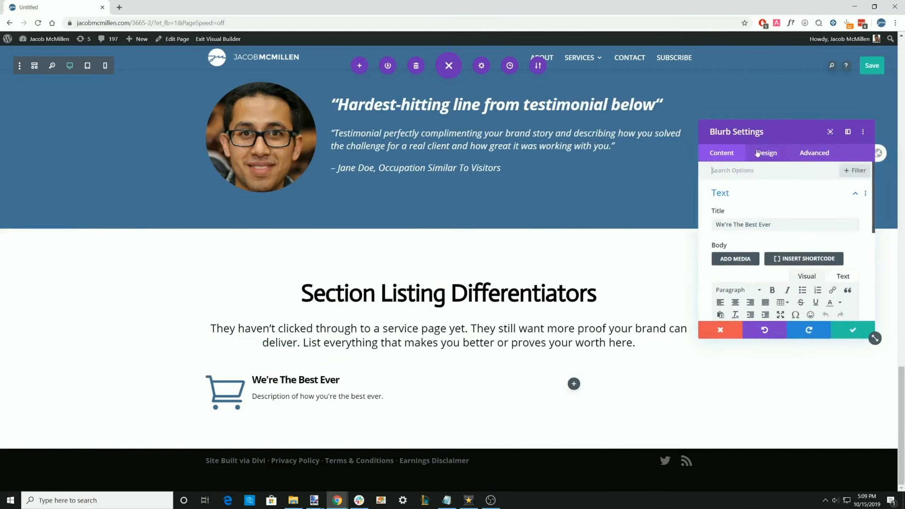
pyautogui.click(766, 152)
pyautogui.scroll(-3, 747, 264)
pyautogui.click(745, 243)
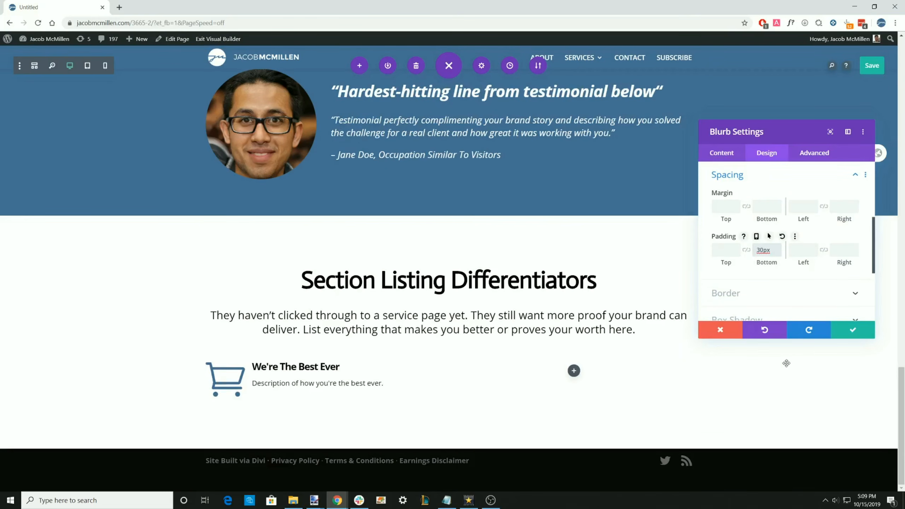
pyautogui.click(853, 329)
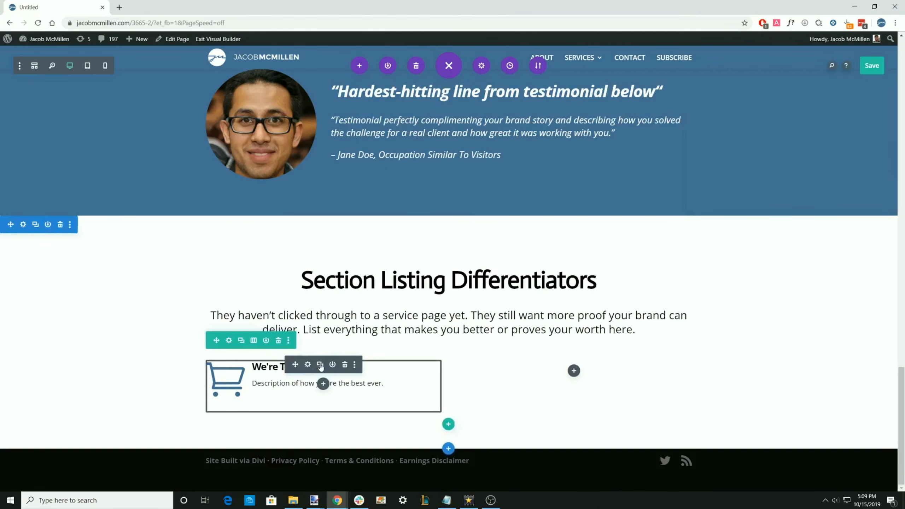
# Duplicate the blurb three times so the first column holds four copies
pyautogui.click(320, 364)
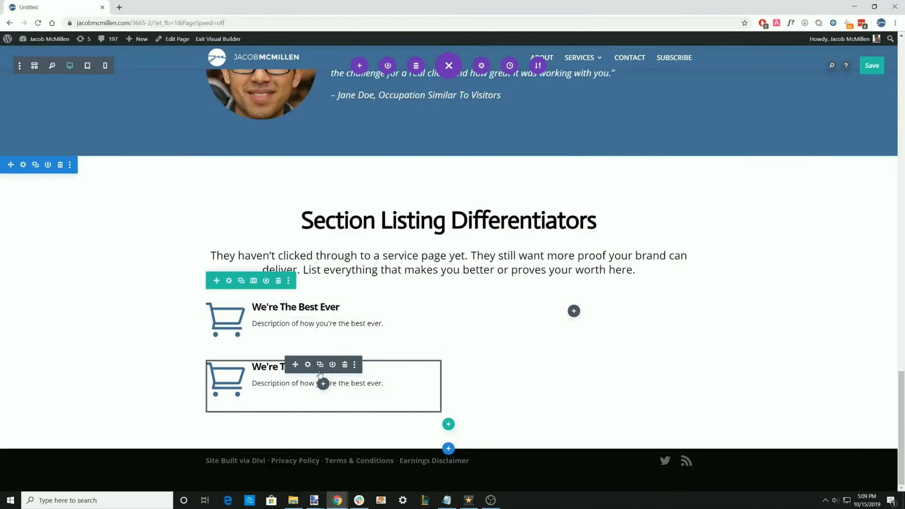
pyautogui.click(320, 364)
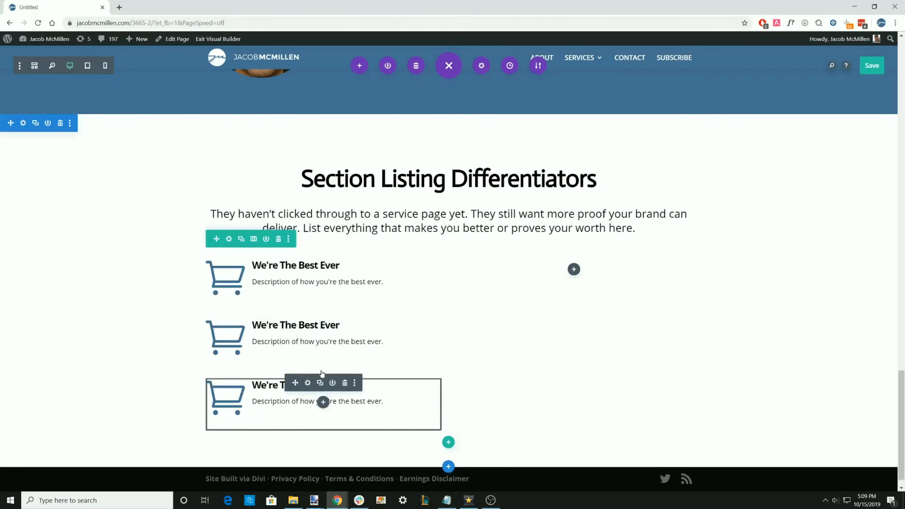
pyautogui.click(320, 263)
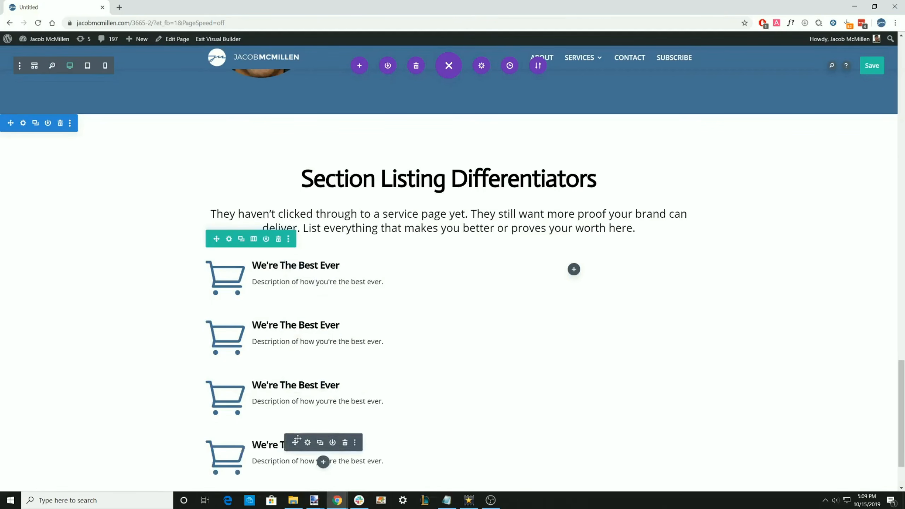
# Move the last blurb into the second column, duplicate it twice there, and save the page
pyautogui.moveTo(296, 442); pyautogui.dragTo(531, 265)
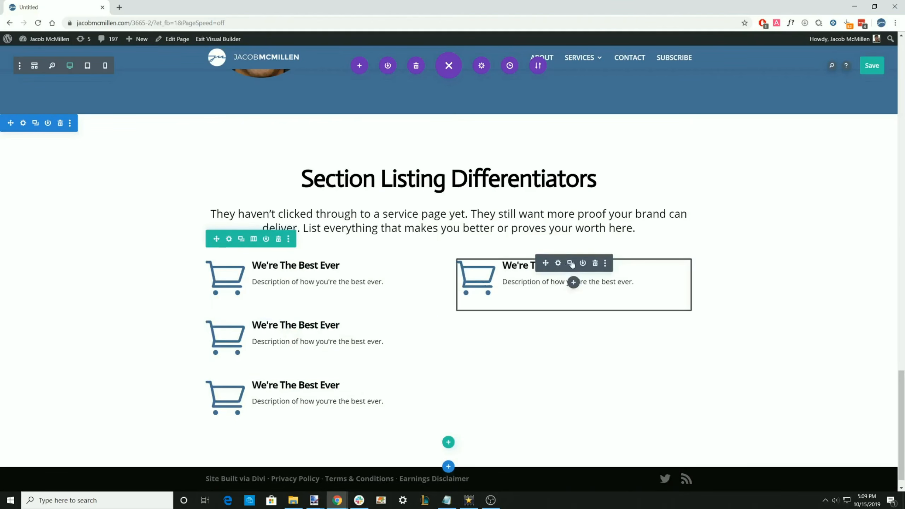
pyautogui.click(570, 262)
pyautogui.click(570, 262)
pyautogui.hotkey('ctrl', 's')
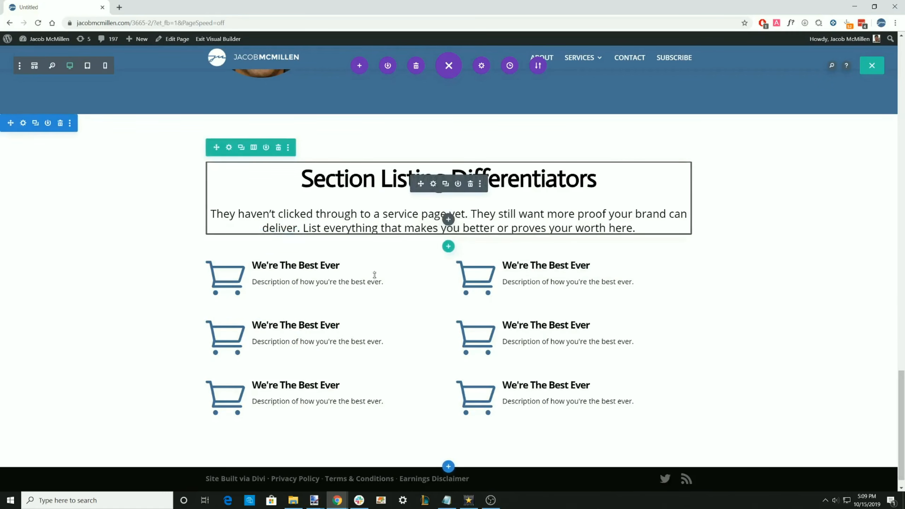
# Insert a regular section with a single-column row below the differentiators section, without adding a module
pyautogui.scroll(-1, 411, 302)
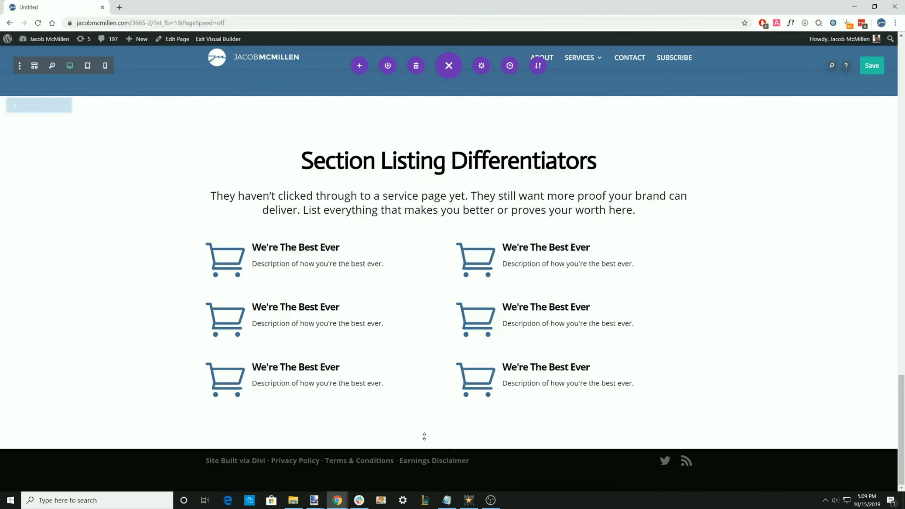
pyautogui.click(448, 447)
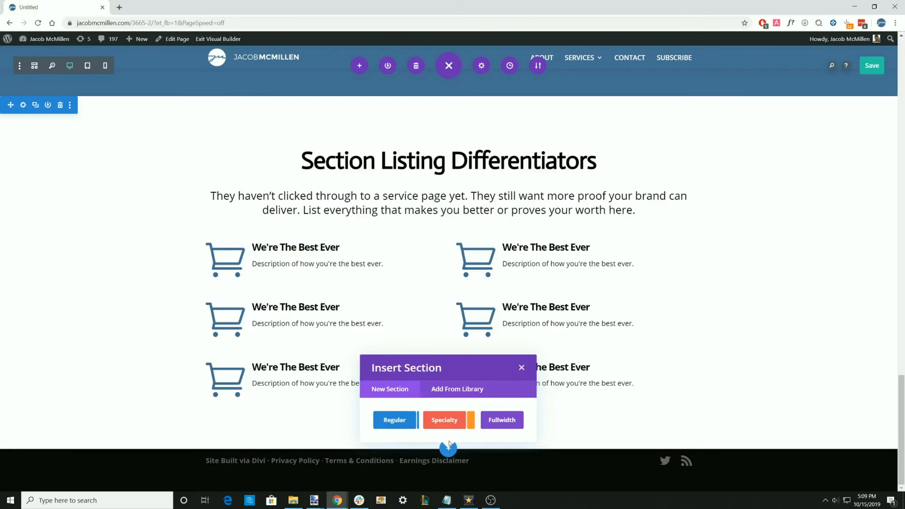
pyautogui.click(394, 421)
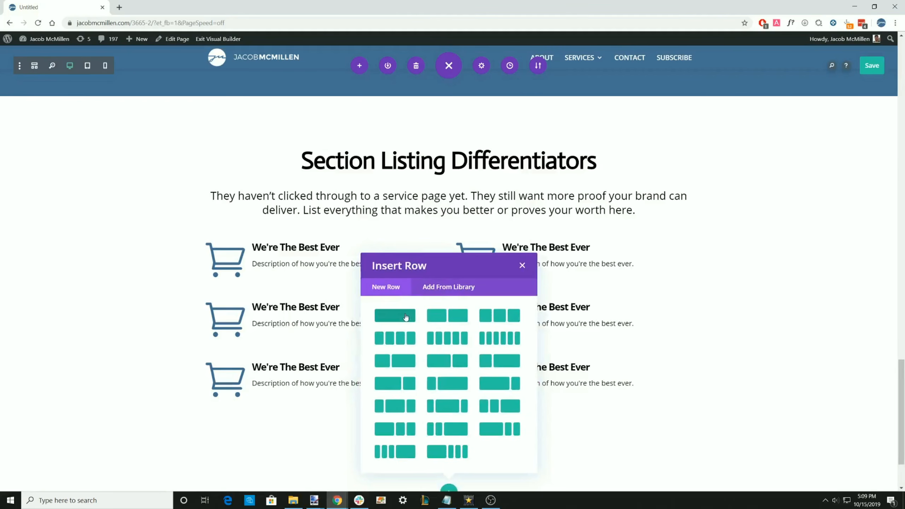
pyautogui.click(405, 315)
pyautogui.scroll(-3, 598, 304)
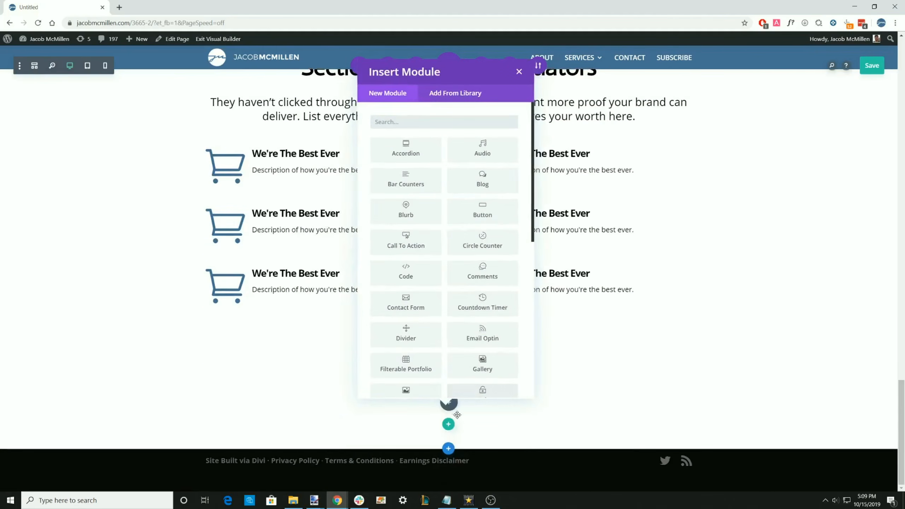
pyautogui.click(286, 414)
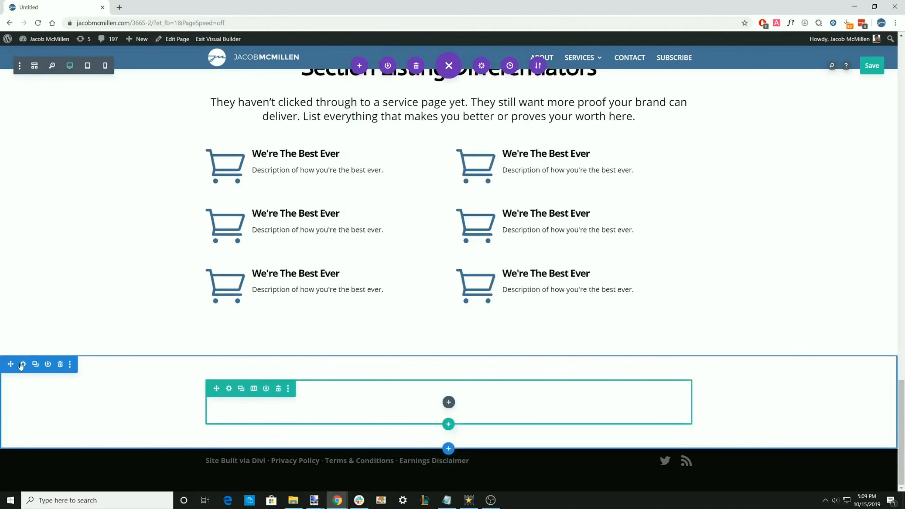
# Set the new section's background color to the orange swatch and save the section settings
pyautogui.click(32, 362)
pyautogui.click(767, 153)
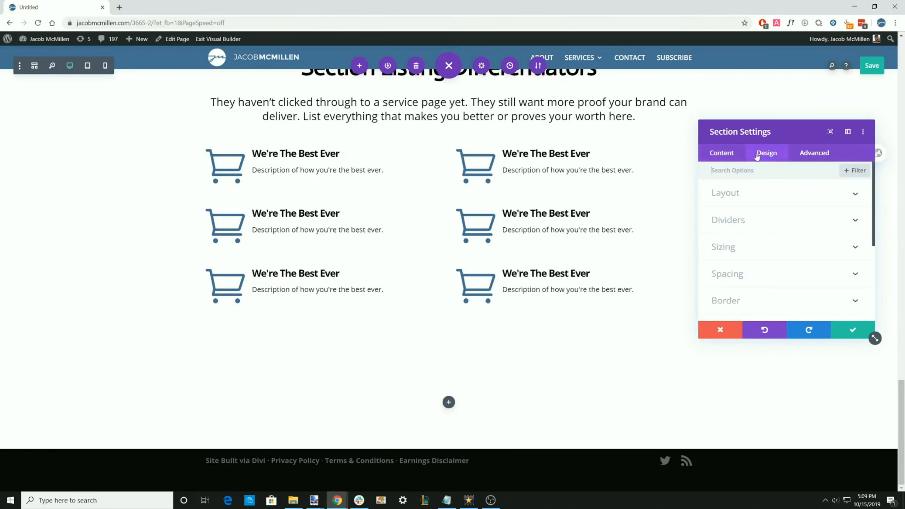
pyautogui.click(722, 153)
pyautogui.click(758, 221)
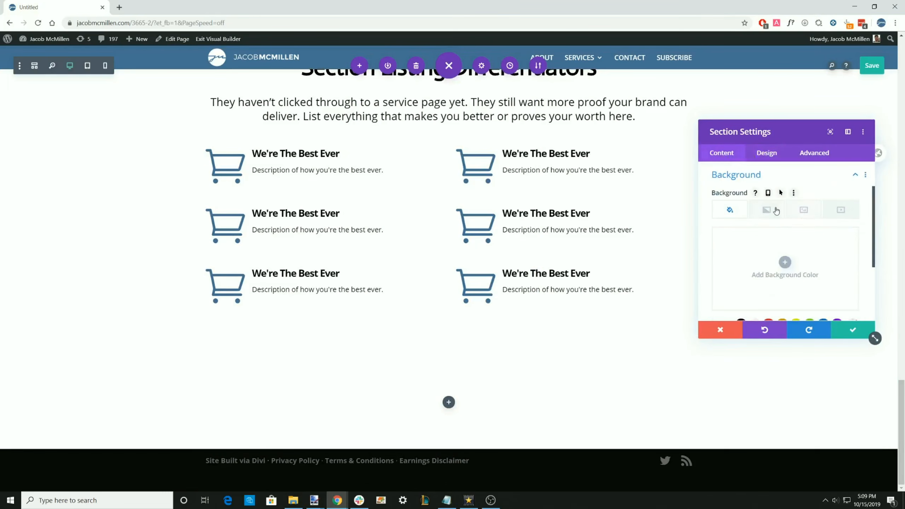
pyautogui.click(771, 211)
pyautogui.click(803, 212)
pyautogui.click(732, 212)
pyautogui.scroll(-2, 804, 277)
pyautogui.click(785, 239)
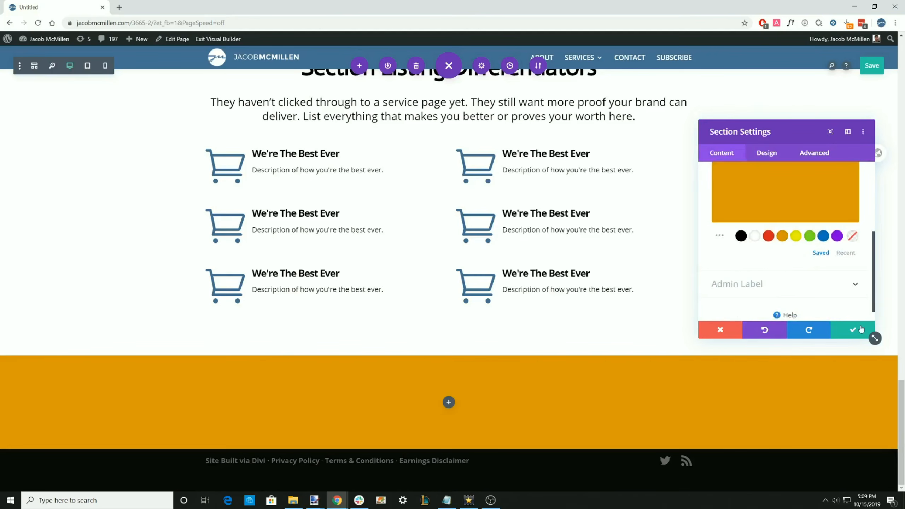
pyautogui.click(852, 330)
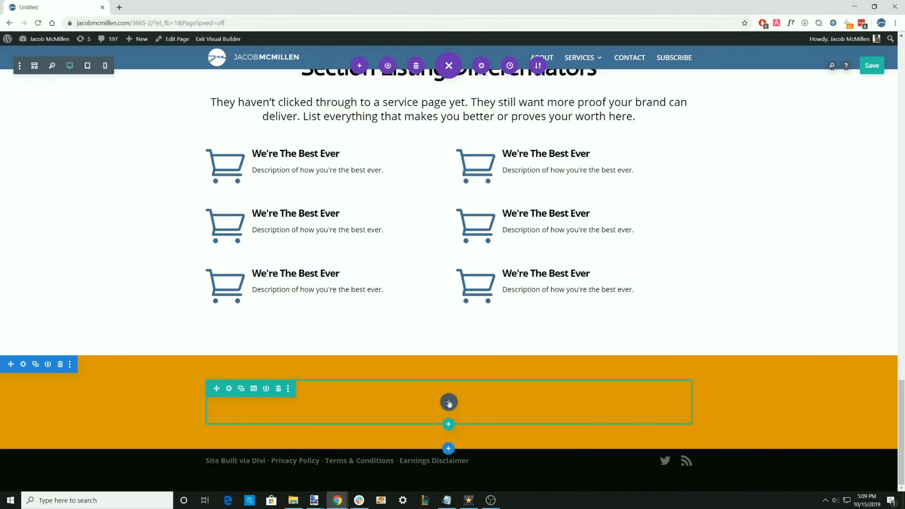
# Duplicate the "Section Listing Differentiators" text module and move the copy into the orange section's empty row
pyautogui.scroll(5, 448, 402)
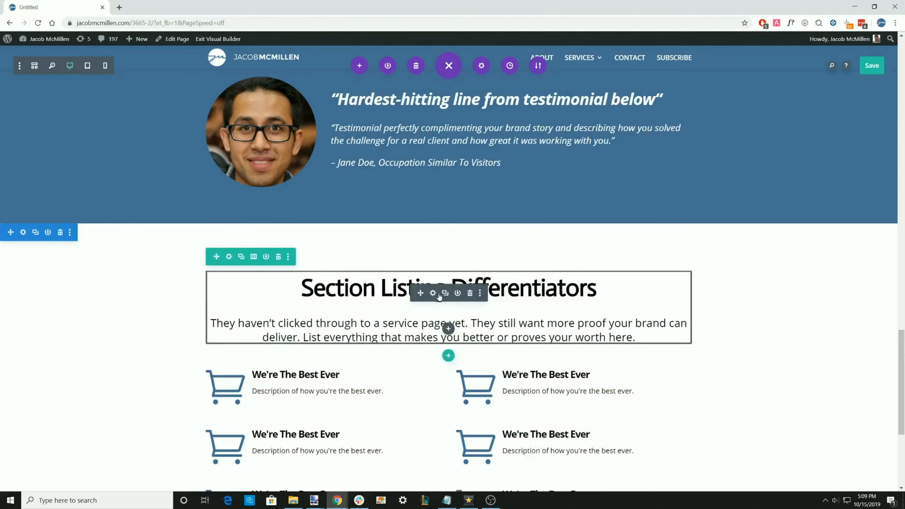
pyautogui.click(446, 295)
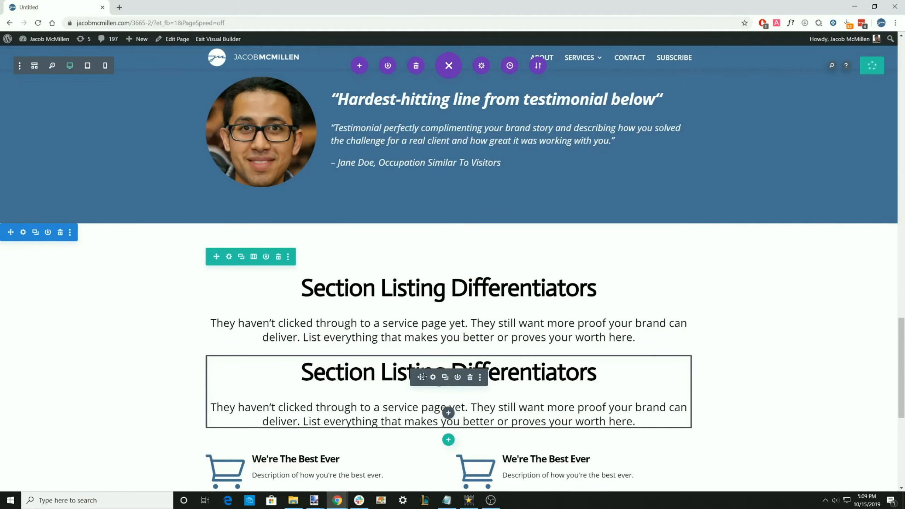
pyautogui.scroll(-7, 405, 476)
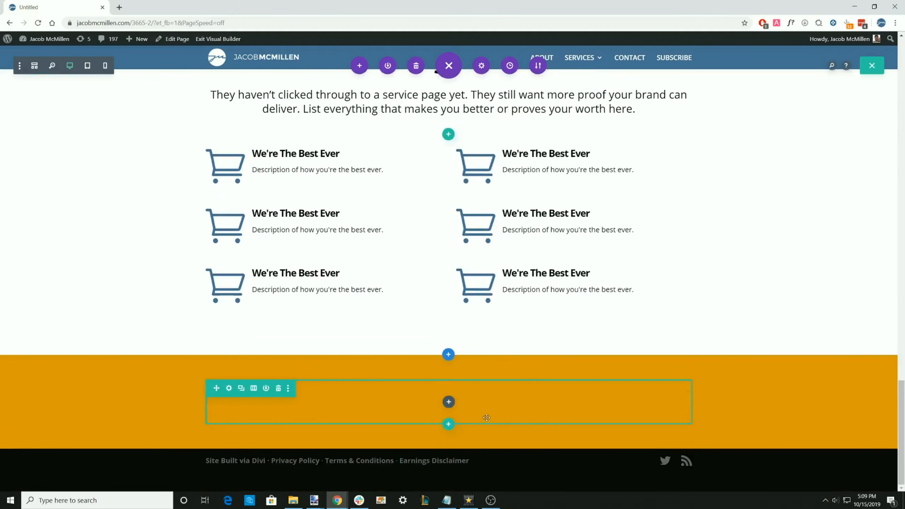
pyautogui.moveTo(438, 313); pyautogui.dragTo(448, 398)
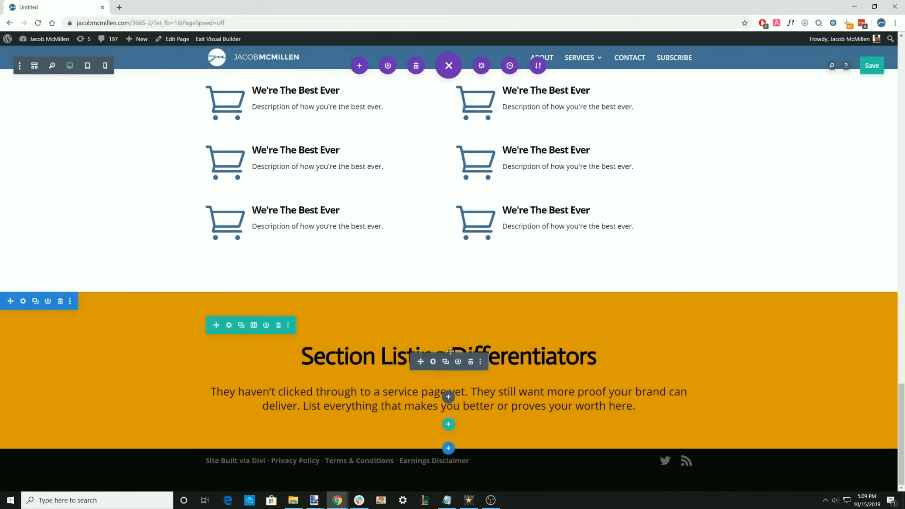
# Set the body text color of the orange section's text module to white
pyautogui.click(432, 362)
pyautogui.click(766, 152)
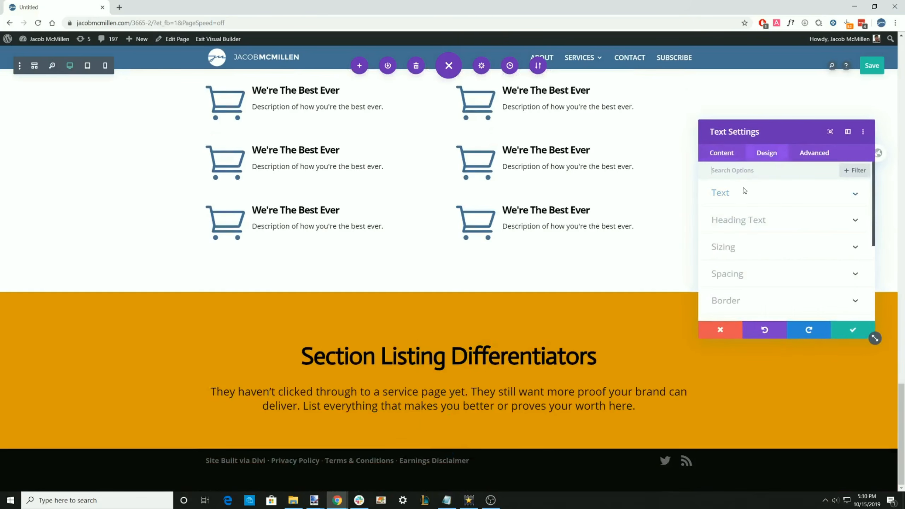
pyautogui.click(742, 192)
pyautogui.scroll(-3, 753, 250)
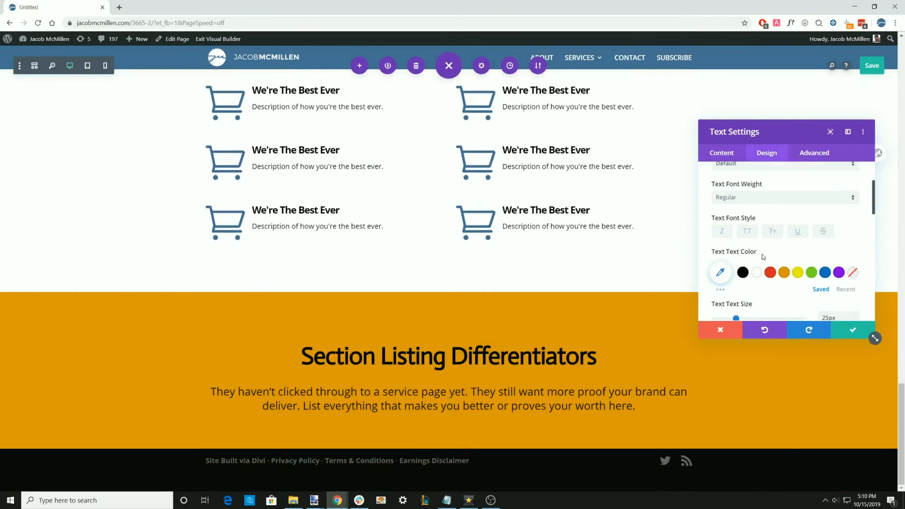
pyautogui.click(755, 271)
# Set the H1 heading text color of the orange section's text module to white
pyautogui.scroll(3, 769, 246)
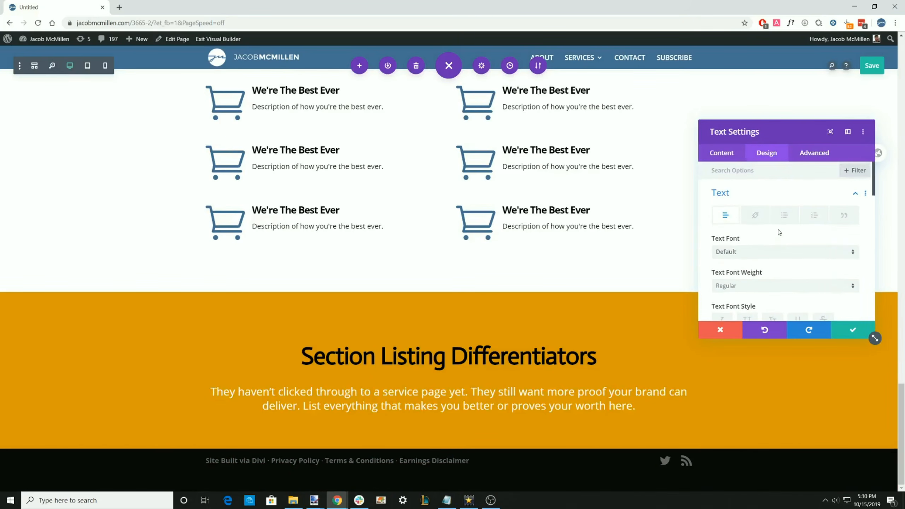
pyautogui.click(726, 197)
pyautogui.click(735, 219)
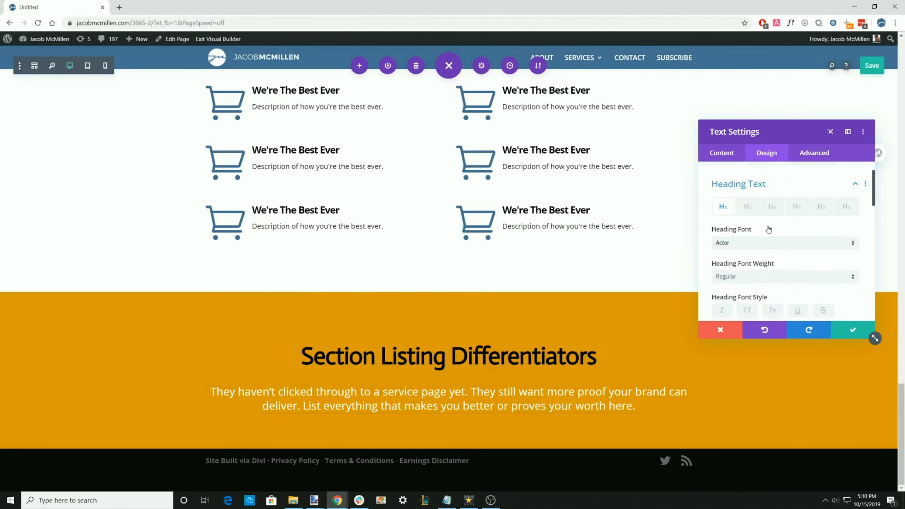
pyautogui.scroll(-3, 769, 254)
pyautogui.click(757, 289)
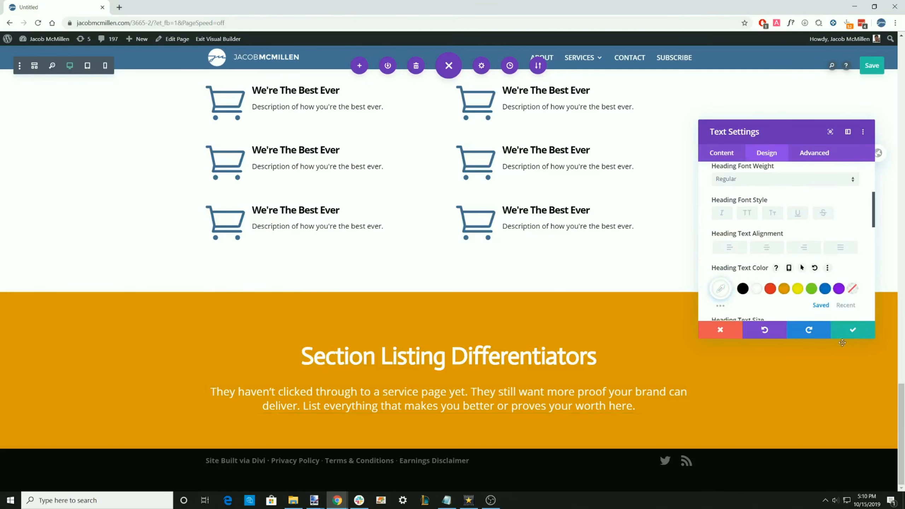
# Replace the orange section's headline with "Final Call To Action" on its own line and save the page
pyautogui.click(861, 331)
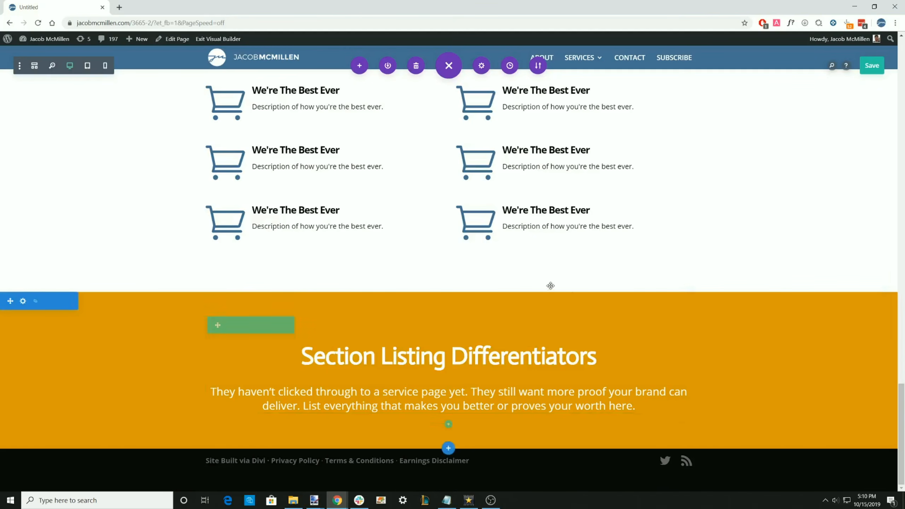
pyautogui.tripleClick(388, 354)
pyautogui.write('Fincal')
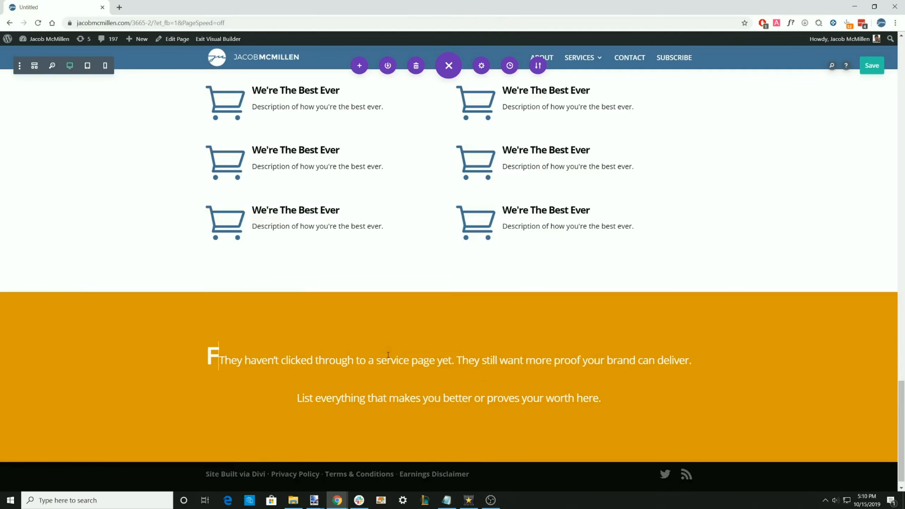
pyautogui.press('BackSpace')
pyautogui.press('BackSpace')
pyautogui.press('BackSpace')
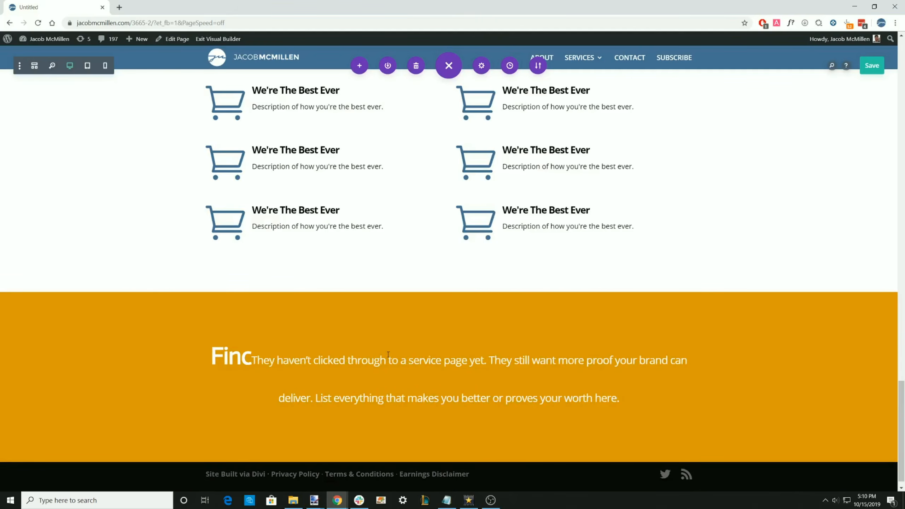
pyautogui.write('al Call To Action')
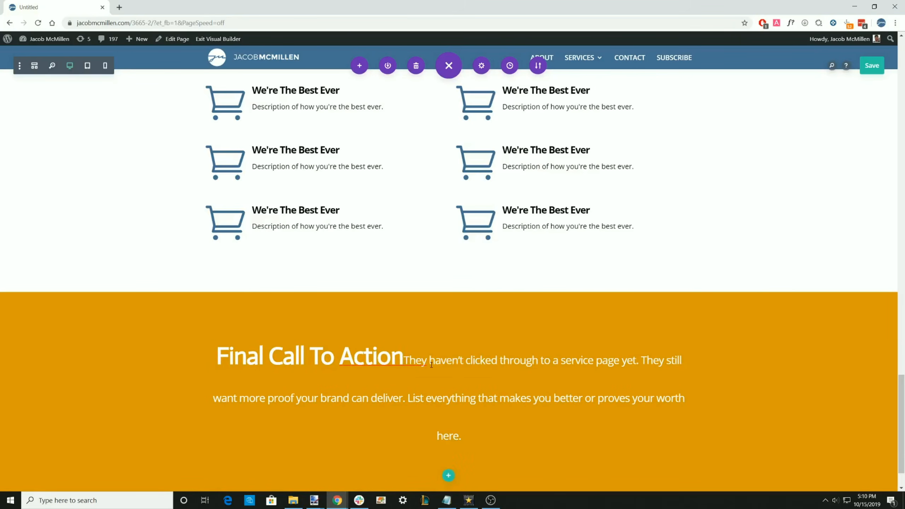
pyautogui.press('Return')
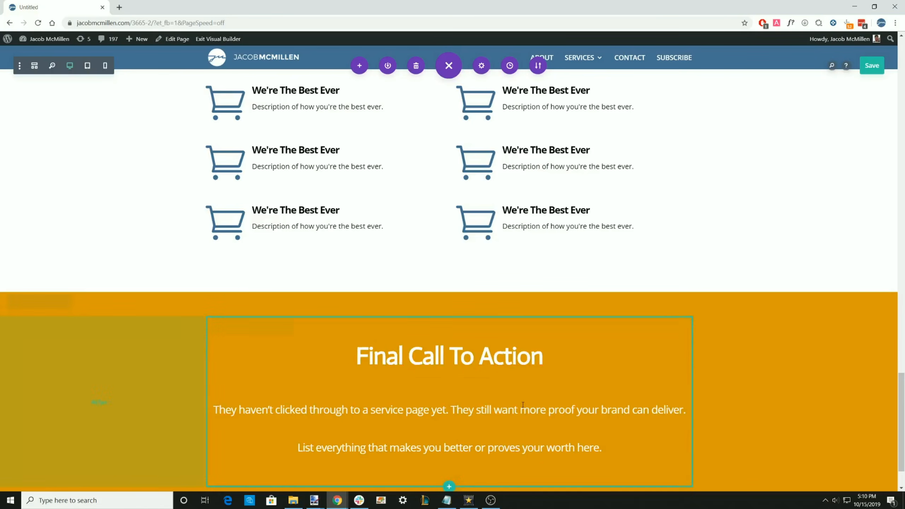
pyautogui.scroll(-2, 446, 421)
pyautogui.hotkey('ctrl', 's')
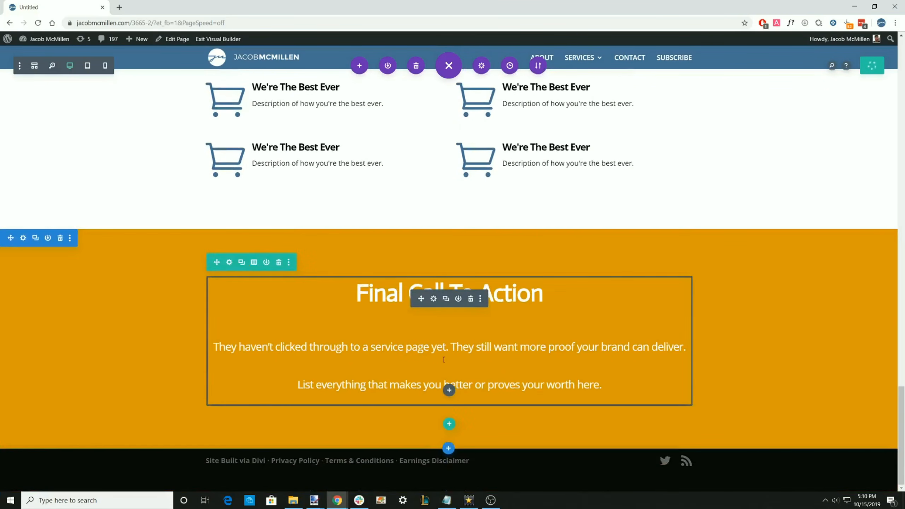
# Change the body text below the "Final Call To Action" headline to Paragraph format and save the module
pyautogui.click(436, 298)
pyautogui.scroll(-6, 851, 228)
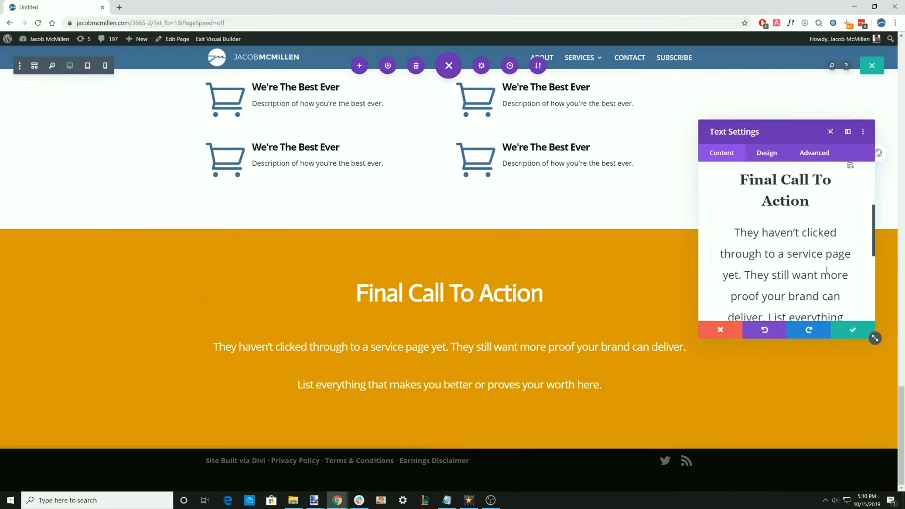
pyautogui.moveTo(851, 228); pyautogui.dragTo(739, 231)
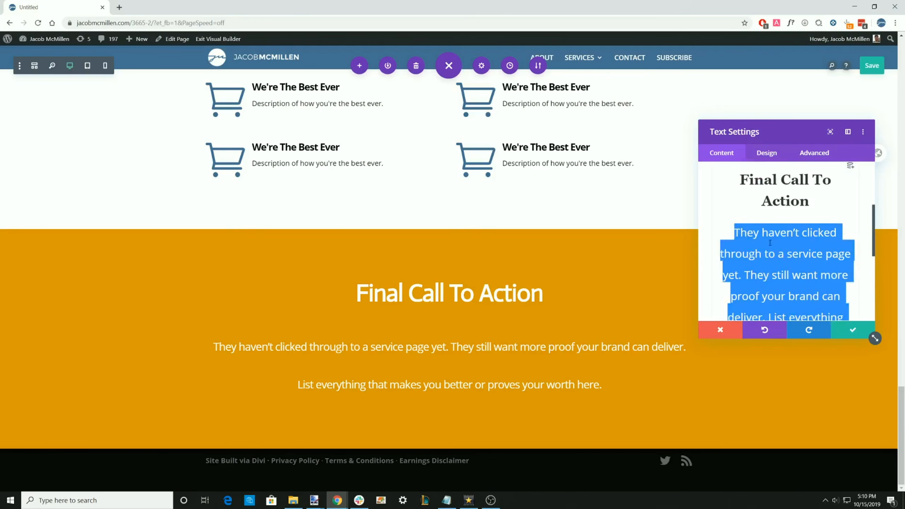
pyautogui.scroll(3, 770, 243)
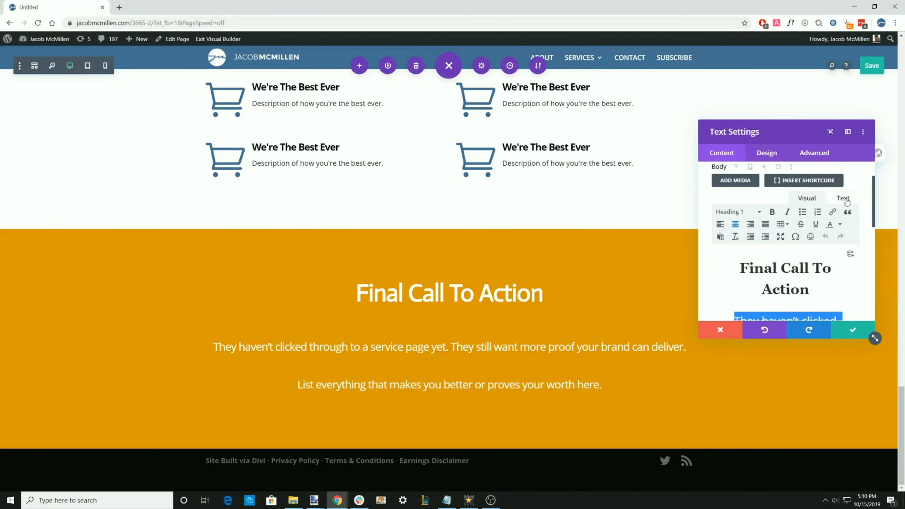
pyautogui.click(738, 211)
pyautogui.click(742, 227)
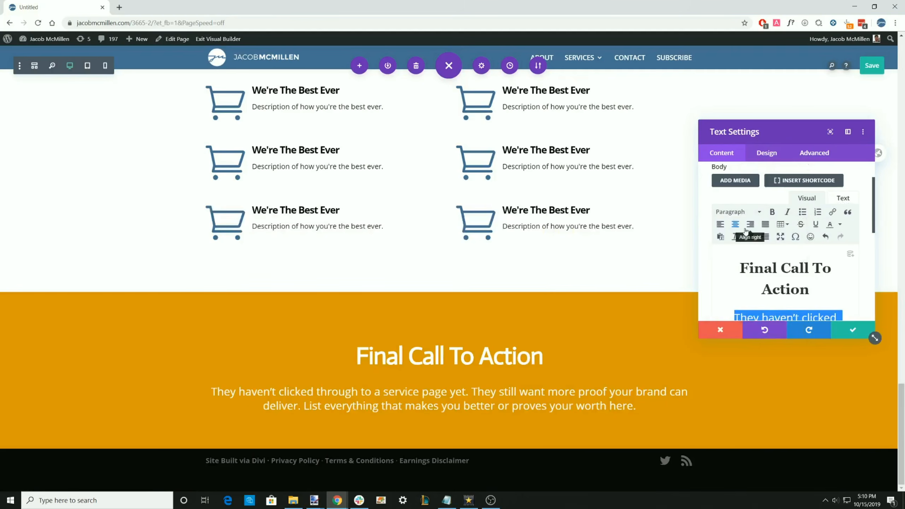
pyautogui.click(851, 329)
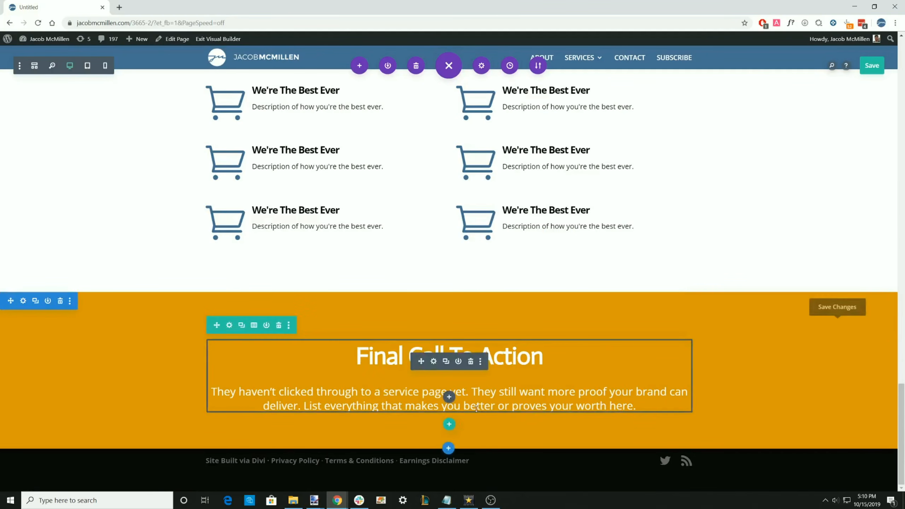
# Insert the saved "Blue button" library module below the text in the orange section
pyautogui.click(450, 403)
pyautogui.click(453, 95)
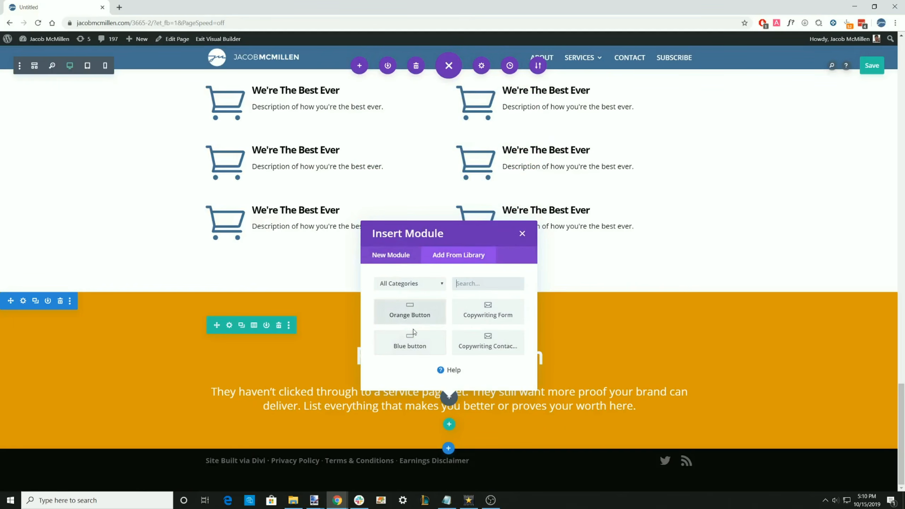
pyautogui.click(417, 350)
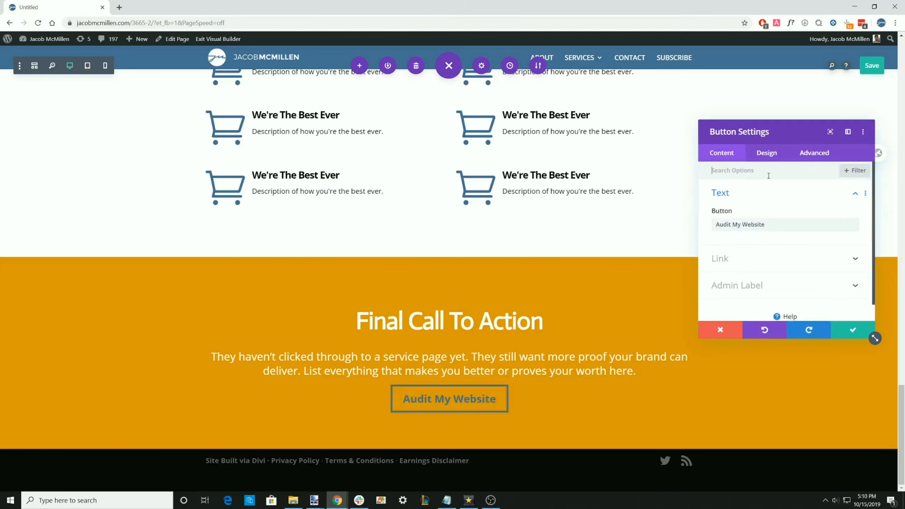
# Set the "Audit My Website" button's text and border colors to white and save its settings
pyautogui.click(768, 154)
pyautogui.click(750, 252)
pyautogui.scroll(-5, 780, 246)
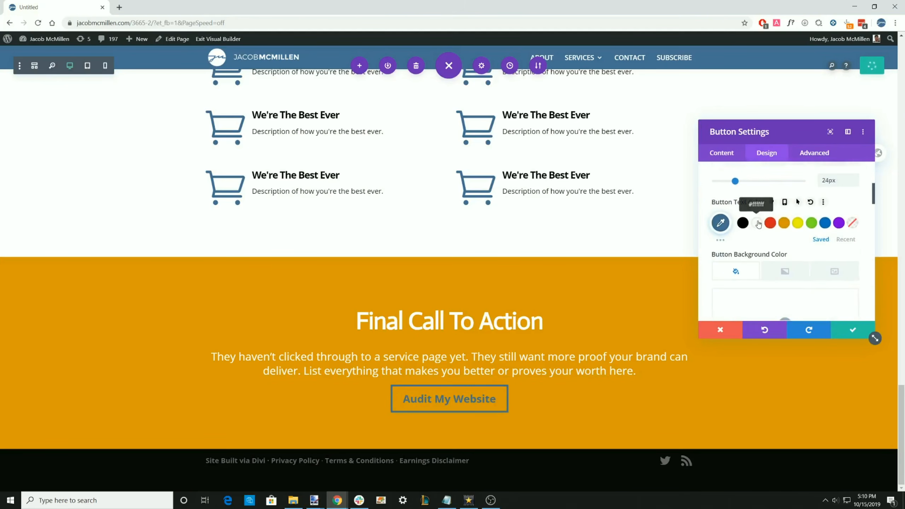
pyautogui.click(830, 335)
# Set the bottom margin of the "Final Call To Action" text module to 50px and save it
pyautogui.click(435, 330)
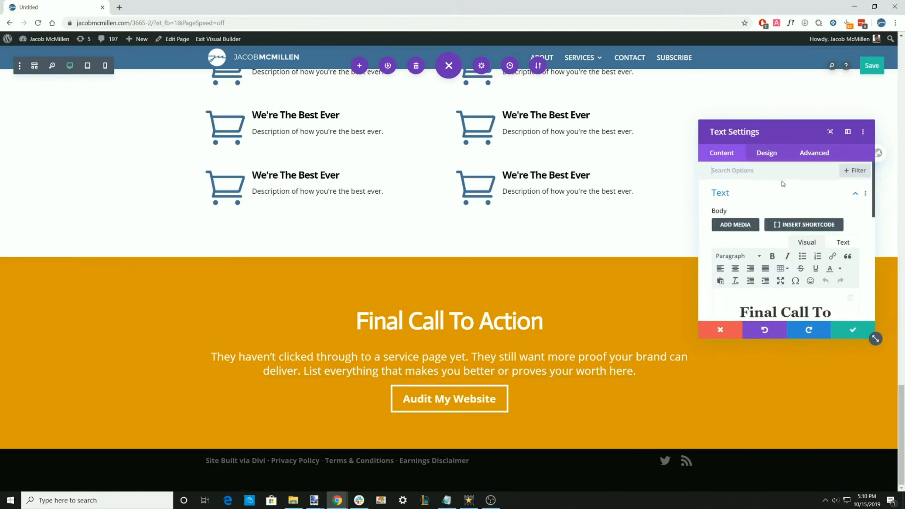
pyautogui.click(770, 156)
pyautogui.scroll(-5, 785, 236)
pyautogui.click(750, 197)
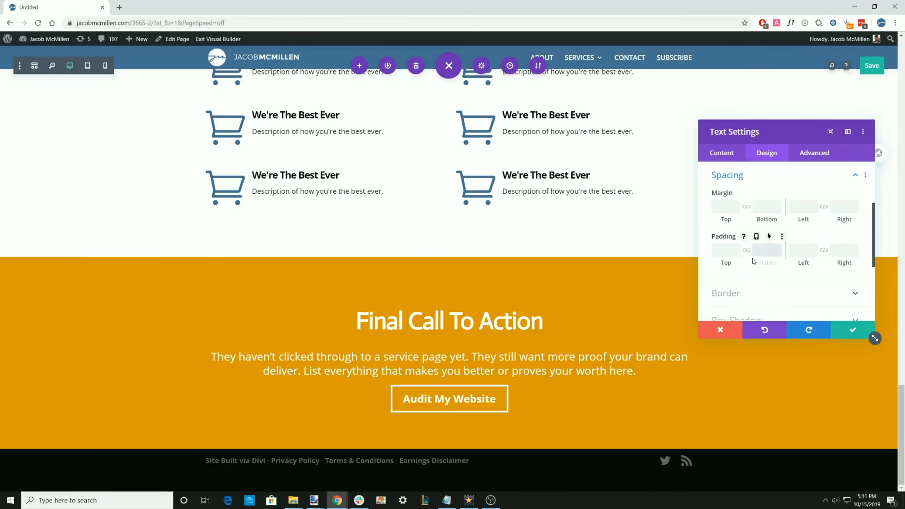
pyautogui.click(777, 209)
pyautogui.write('30px')
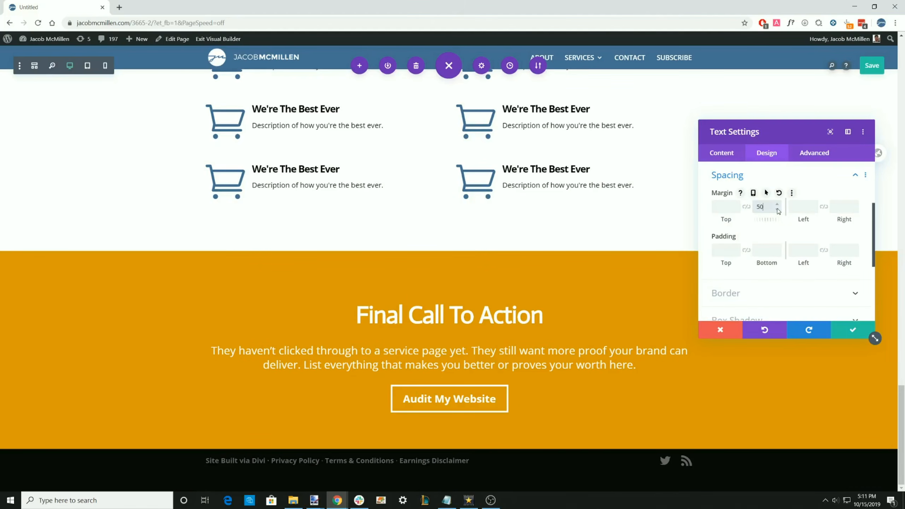
pyautogui.write('px')
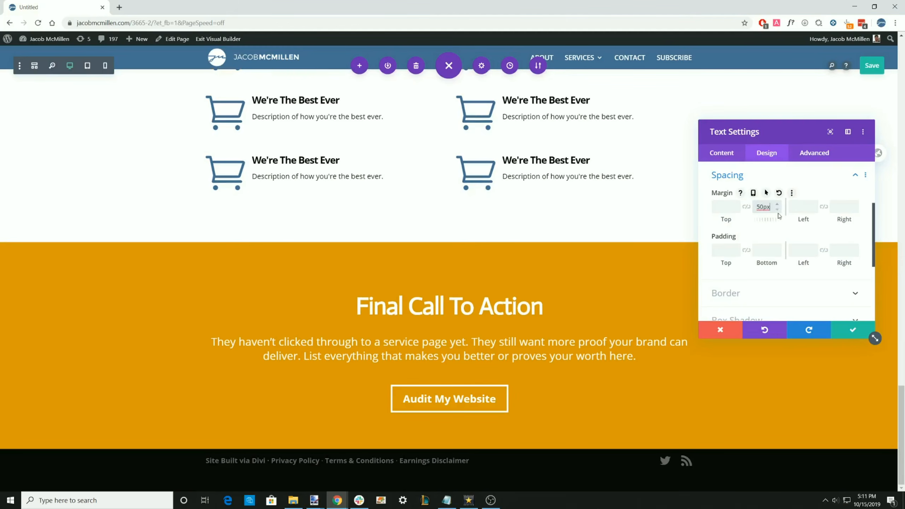
pyautogui.click(852, 332)
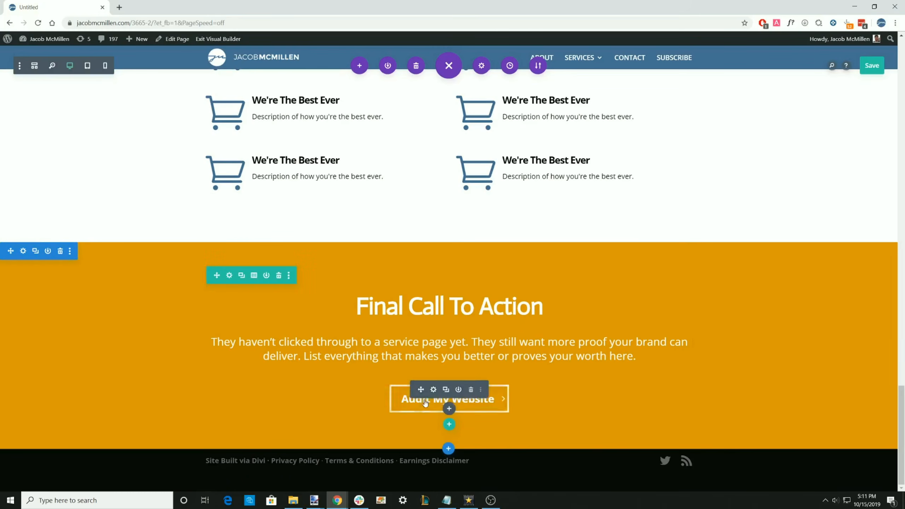
# Set the bottom margin of the "Audit My Website" button to 75px and save its settings
pyautogui.click(434, 390)
pyautogui.click(762, 159)
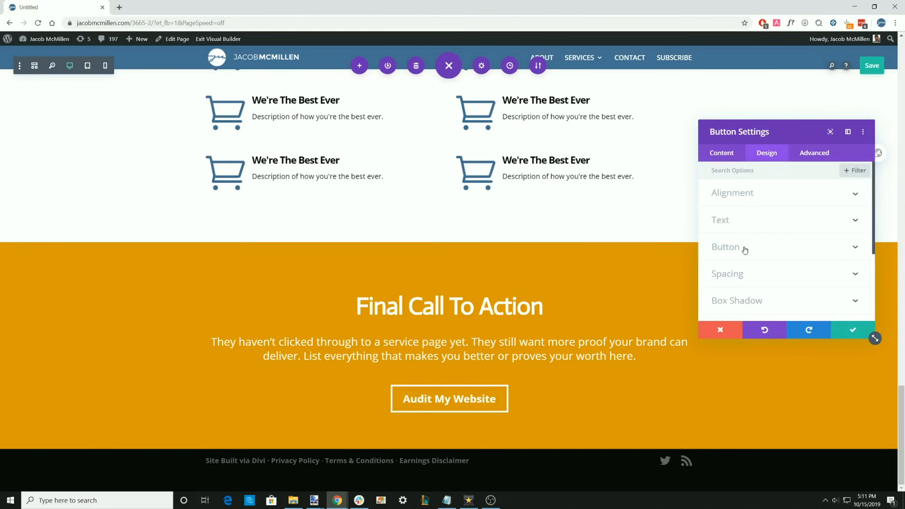
pyautogui.click(734, 274)
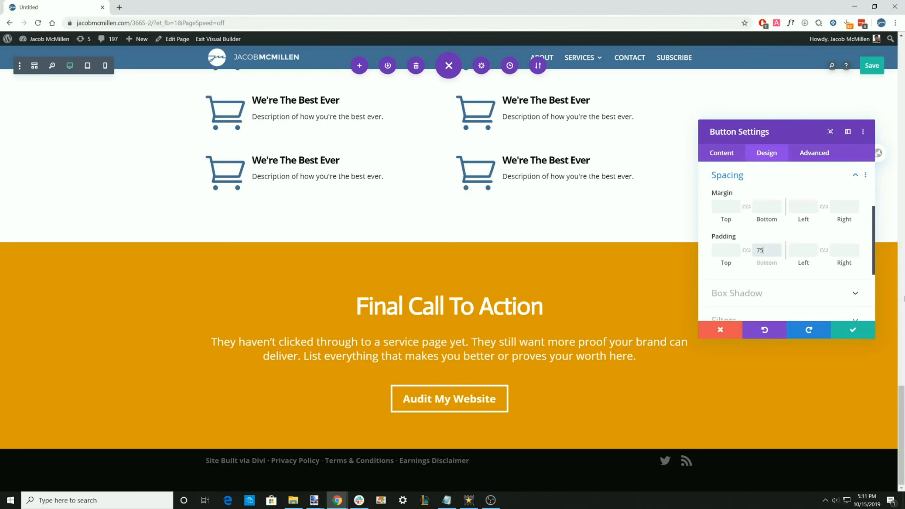
pyautogui.write('75px')
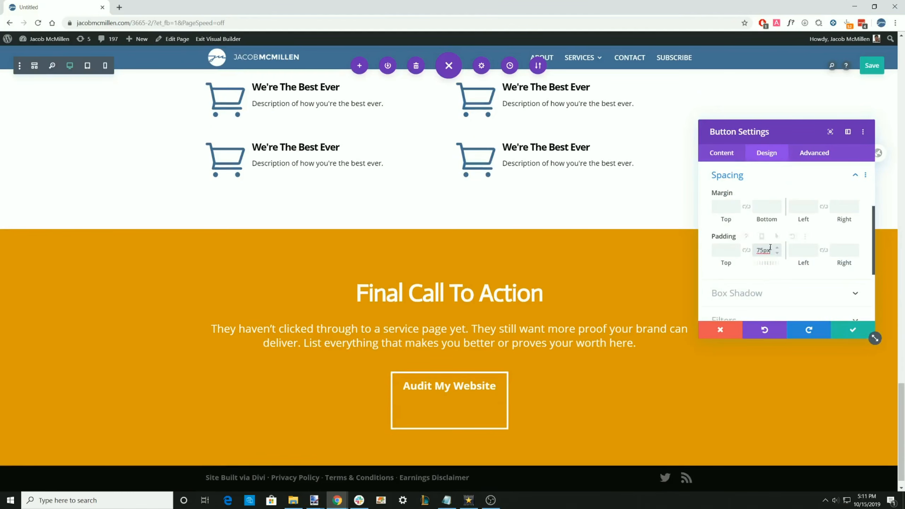
pyautogui.click(768, 207)
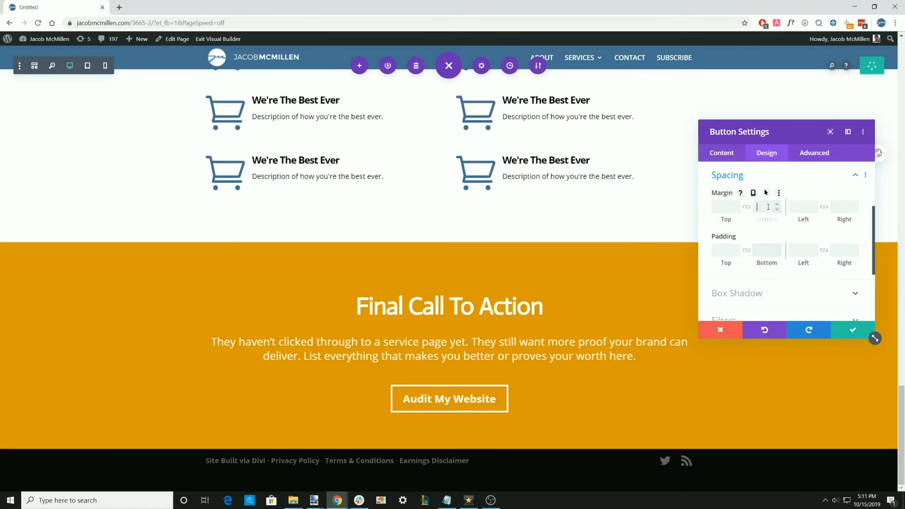
pyautogui.write('75px')
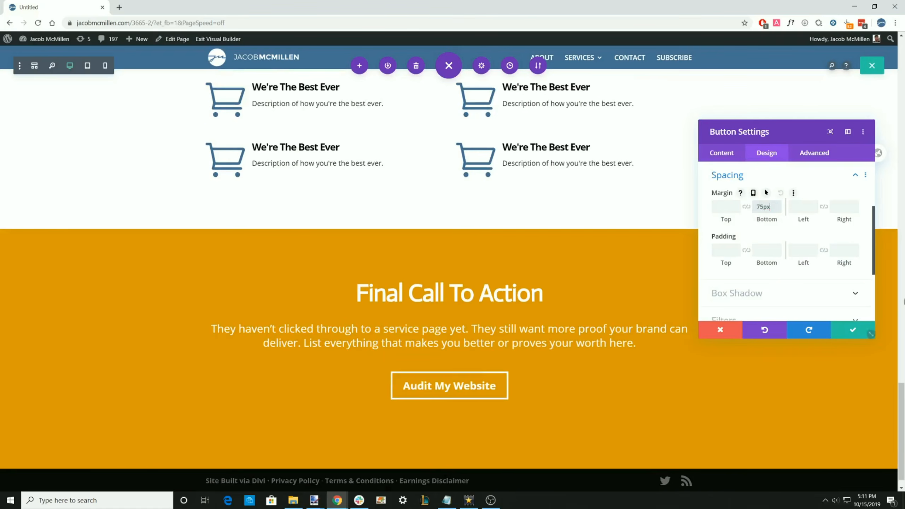
pyautogui.click(851, 334)
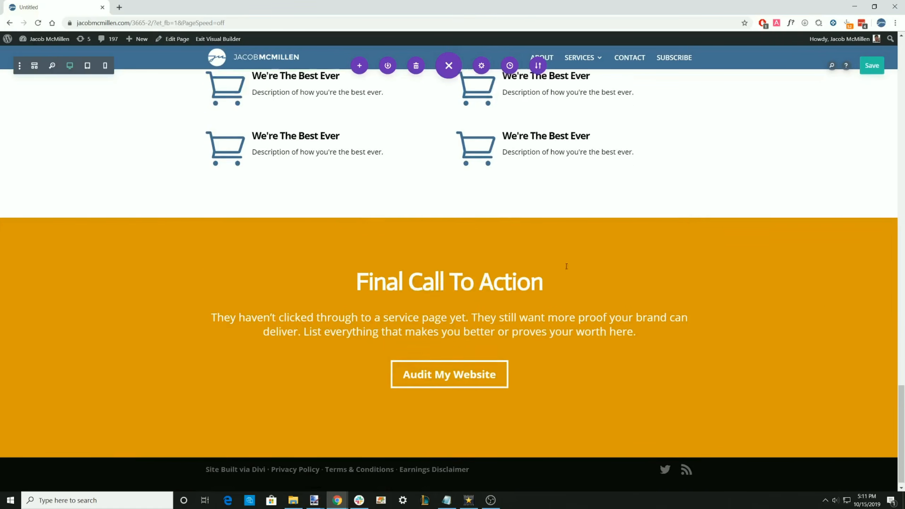
# Review the page from the hero section down through the logos, brand story, testimonials, services and differentiators sections
pyautogui.scroll(10, 566, 264)
pyautogui.scroll(20, 567, 256)
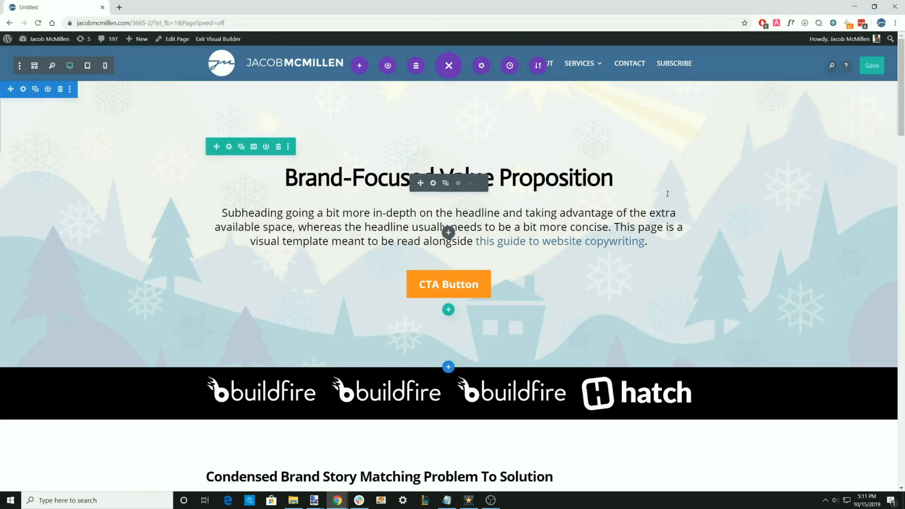
pyautogui.scroll(-4, 686, 209)
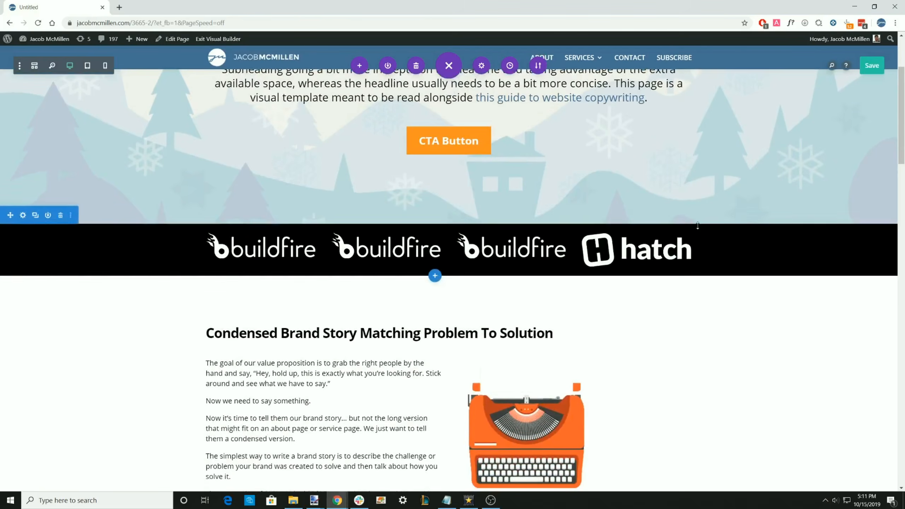
pyautogui.scroll(4, 686, 210)
pyautogui.scroll(-7, 396, 146)
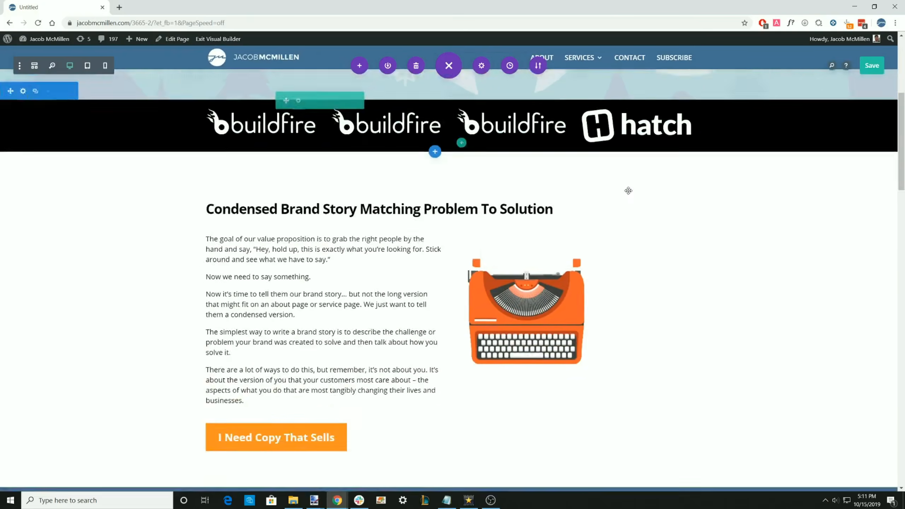
pyautogui.scroll(2, 626, 190)
pyautogui.scroll(-4, 356, 215)
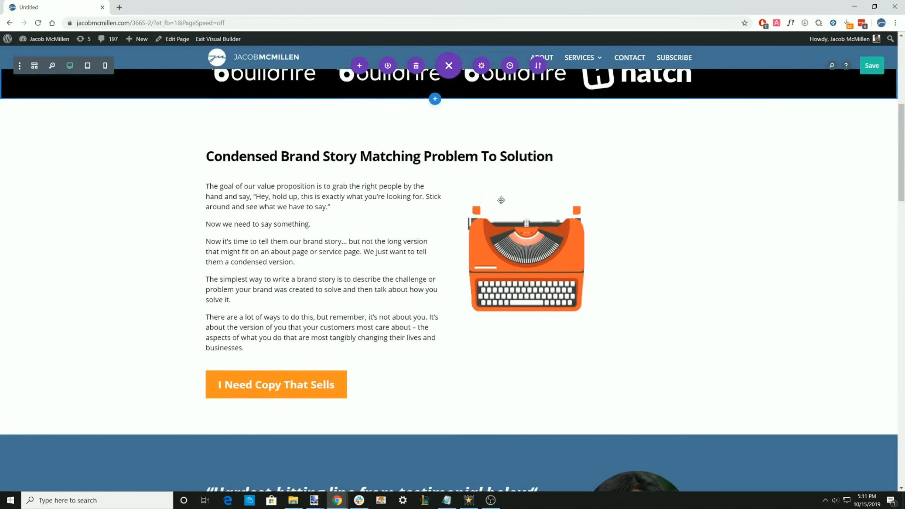
pyautogui.scroll(-6, 670, 202)
pyautogui.scroll(-6, 623, 228)
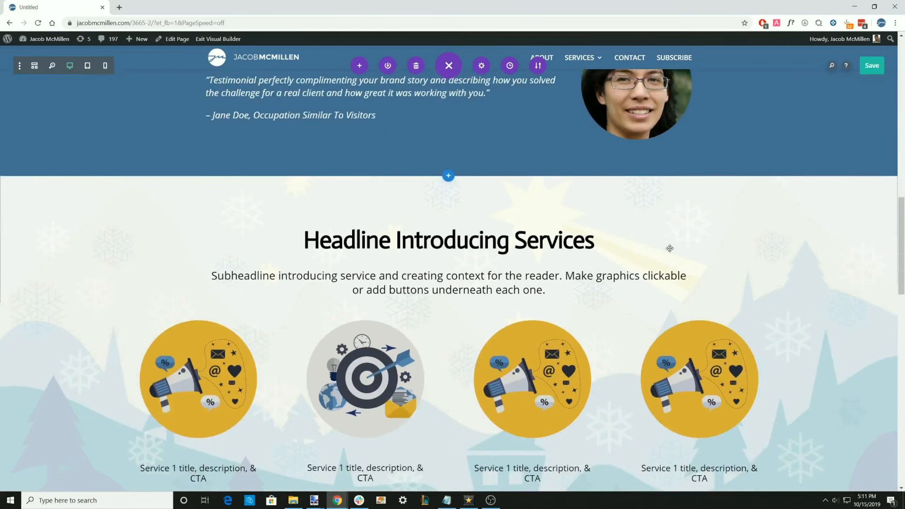
pyautogui.scroll(-3, 654, 244)
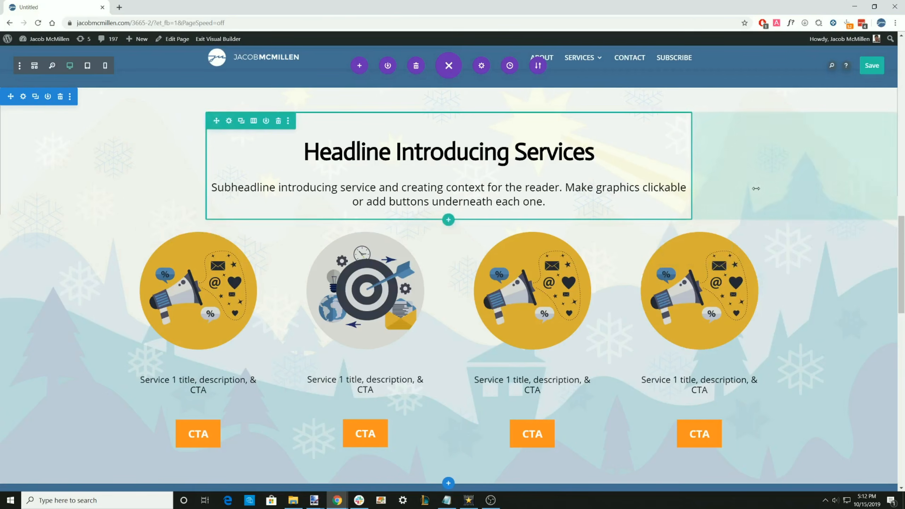
pyautogui.scroll(-7, 729, 165)
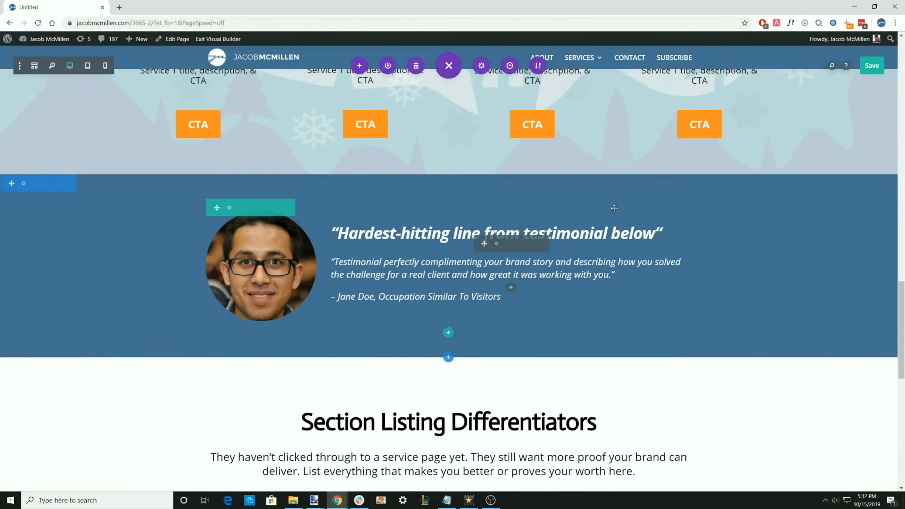
pyautogui.scroll(-8, 486, 278)
pyautogui.scroll(2, 572, 258)
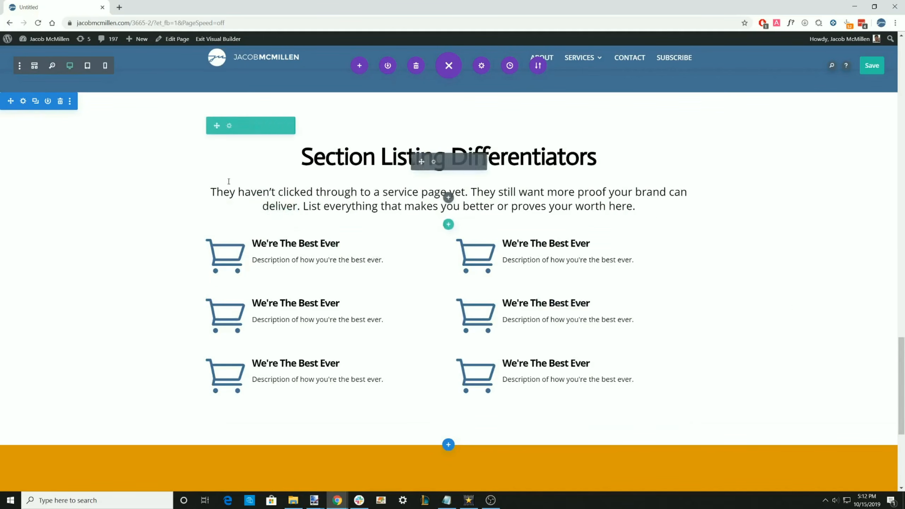
pyautogui.scroll(5, 246, 246)
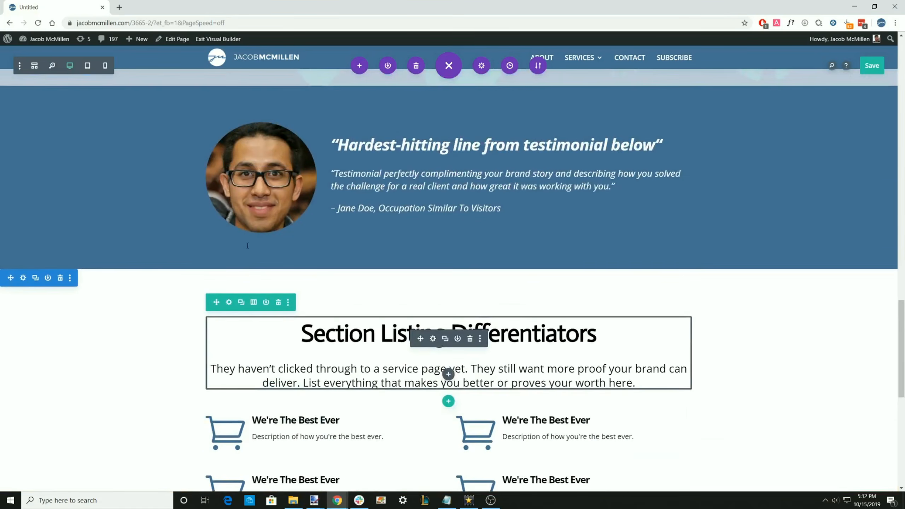
pyautogui.scroll(-5, 235, 249)
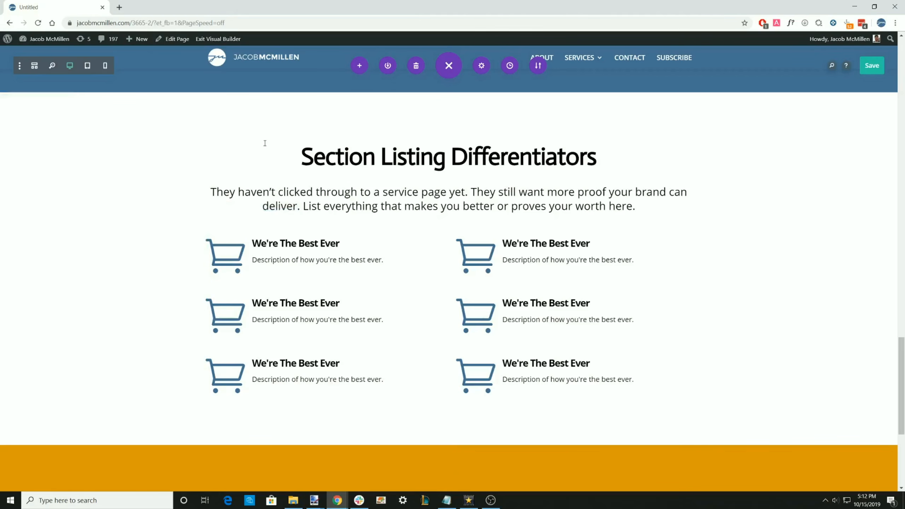
# Examine the differentiators section and the orange final call-to-action section, and return to the hero section
pyautogui.scroll(-4, 332, 322)
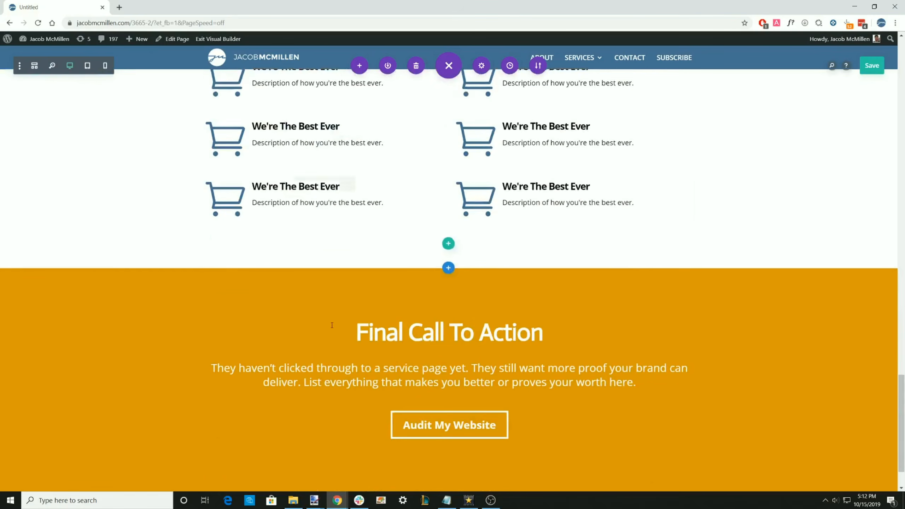
pyautogui.scroll(3, 326, 318)
pyautogui.scroll(4, 325, 319)
pyautogui.scroll(-4, 339, 329)
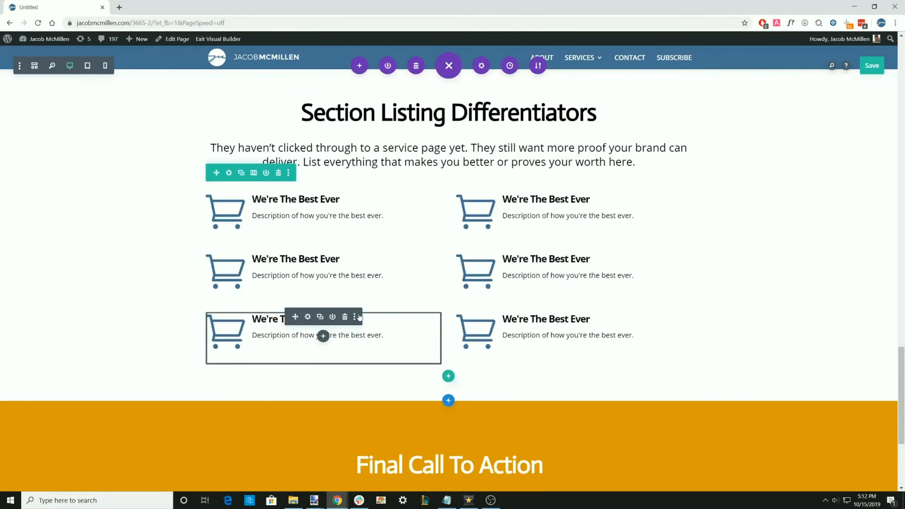
pyautogui.scroll(3, 359, 316)
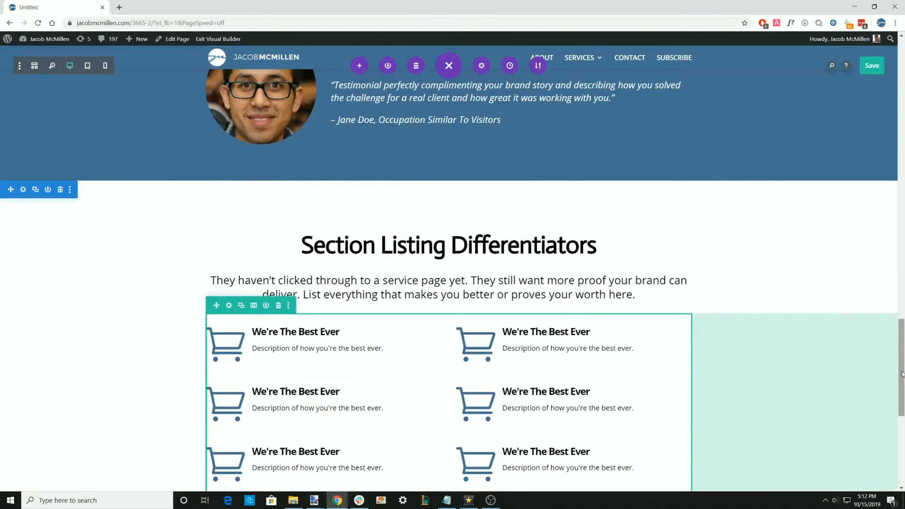
pyautogui.moveTo(902, 376); pyautogui.dragTo(902, 94)
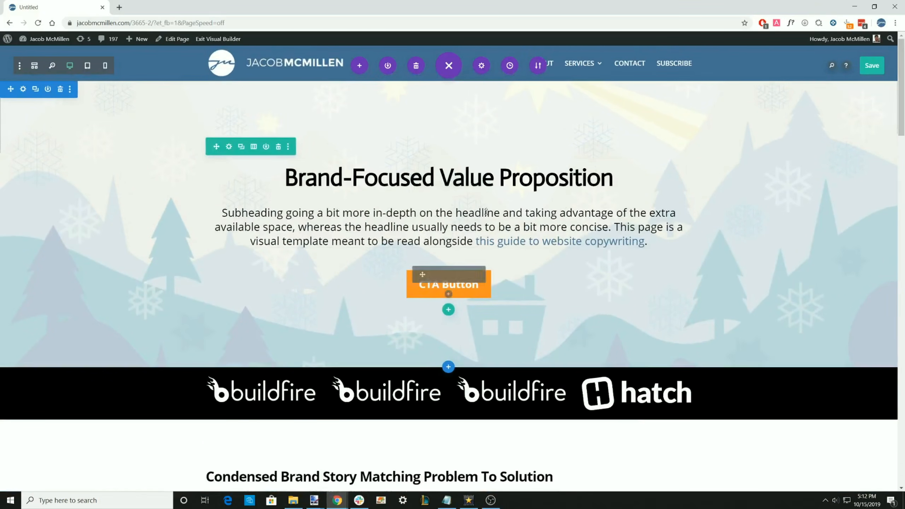
pyautogui.moveTo(901, 84)
pyautogui.mouseDown()
pyautogui.moveTo(902, 378)
pyautogui.moveTo(903, 93)
pyautogui.mouseUp()
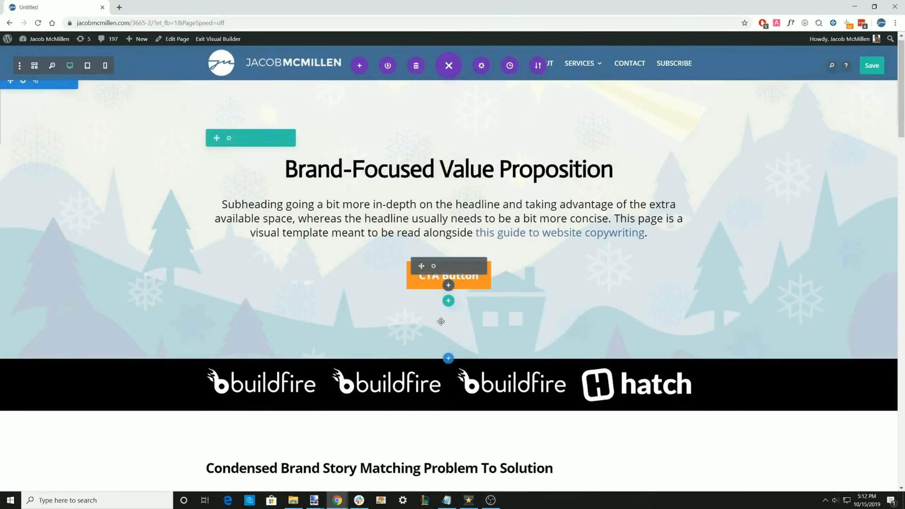
# Look over the page from the logos and brand story through the testimonials, services and differentiators to the final call to action
pyautogui.scroll(-5, 395, 267)
pyautogui.scroll(5, 392, 278)
pyautogui.scroll(-1, 383, 326)
pyautogui.scroll(-5, 383, 326)
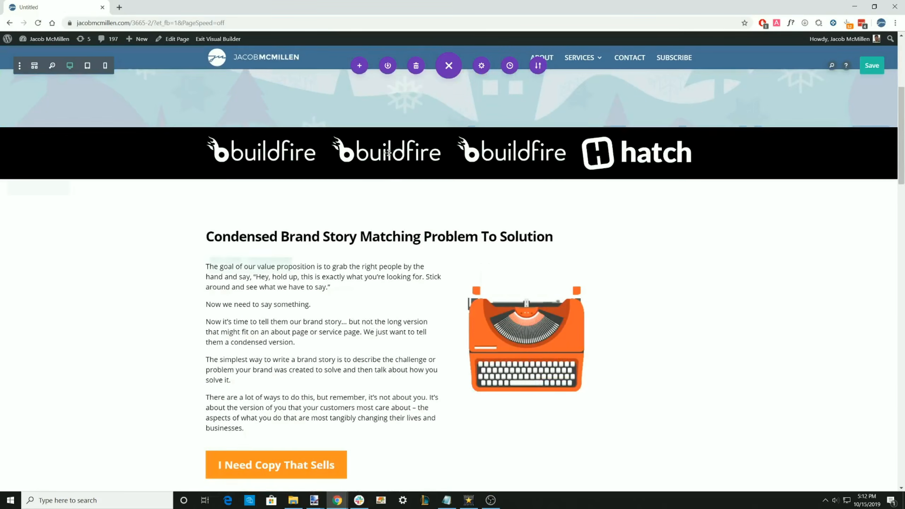
pyautogui.moveTo(902, 168); pyautogui.dragTo(891, 396)
pyautogui.rightClick(891, 394)
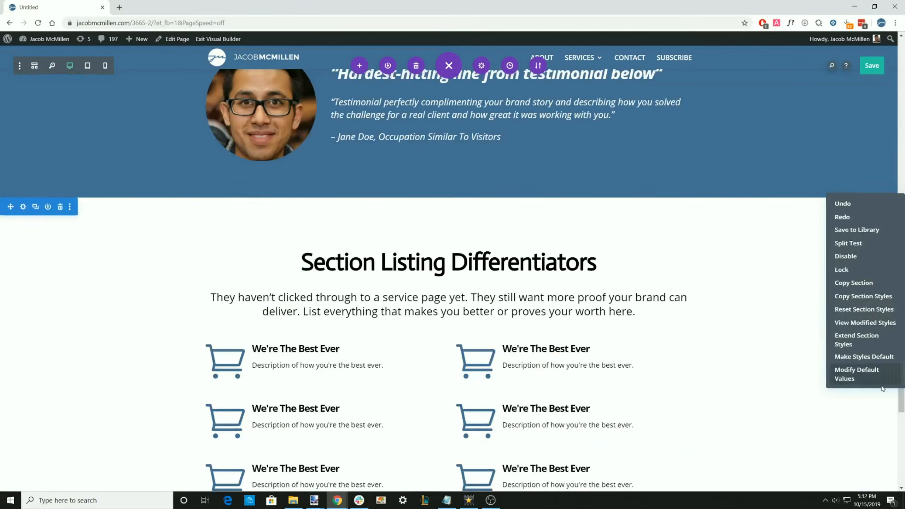
pyautogui.click(798, 383)
pyautogui.scroll(-5, 535, 338)
pyautogui.scroll(4, 532, 337)
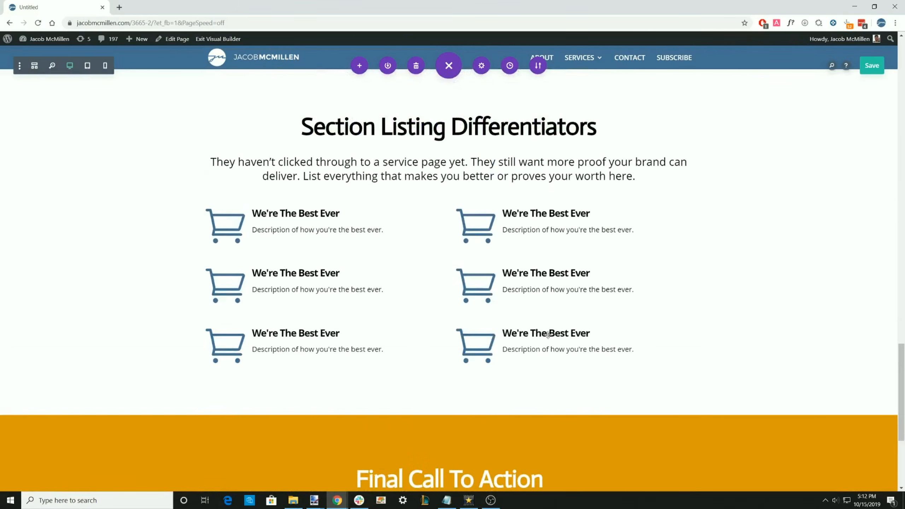
pyautogui.scroll(15, 533, 336)
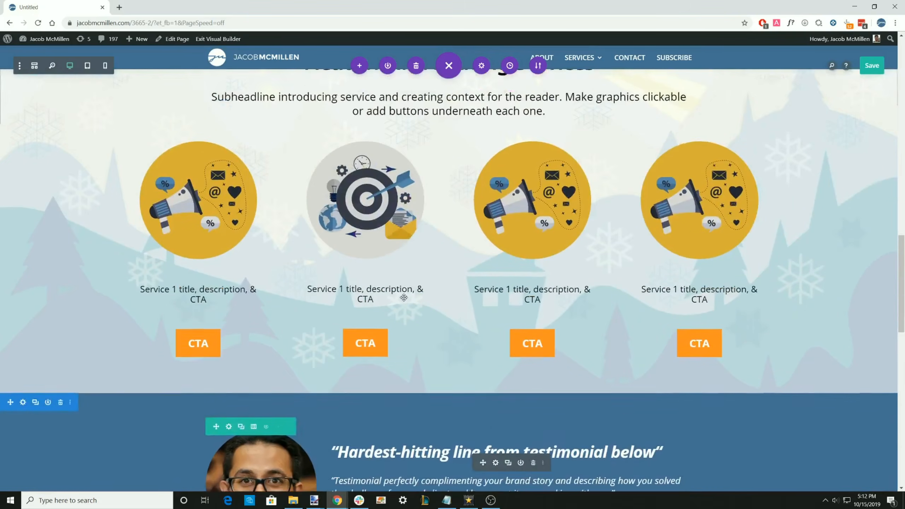
pyautogui.scroll(10, 480, 316)
pyautogui.scroll(-15, 448, 242)
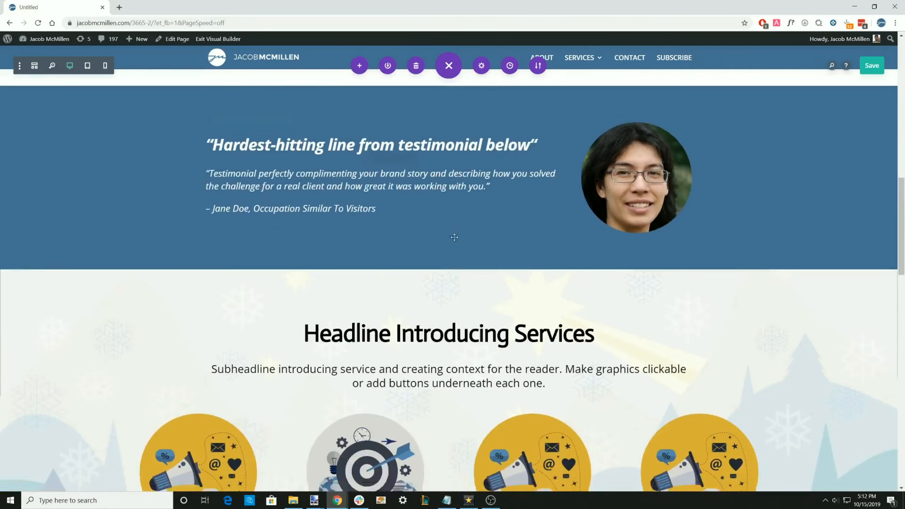
pyautogui.scroll(-15, 448, 243)
pyautogui.scroll(-4, 630, 257)
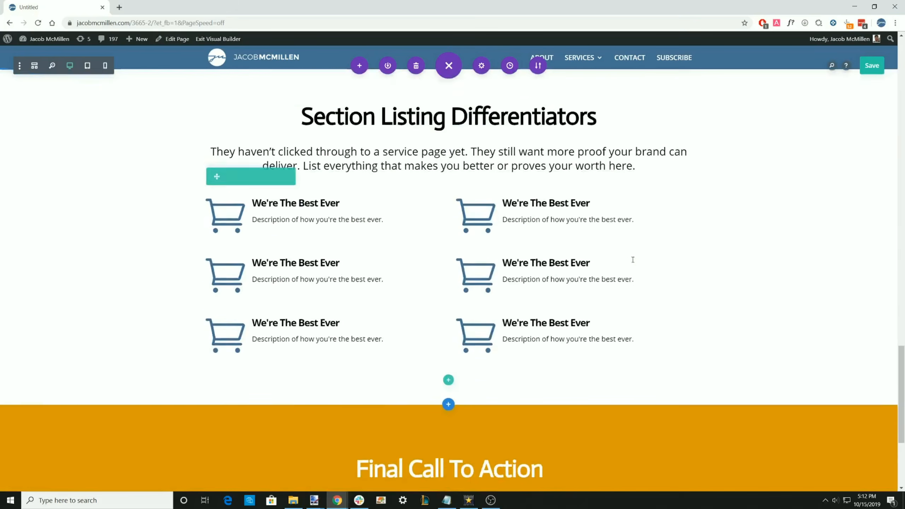
pyautogui.scroll(-5, 637, 264)
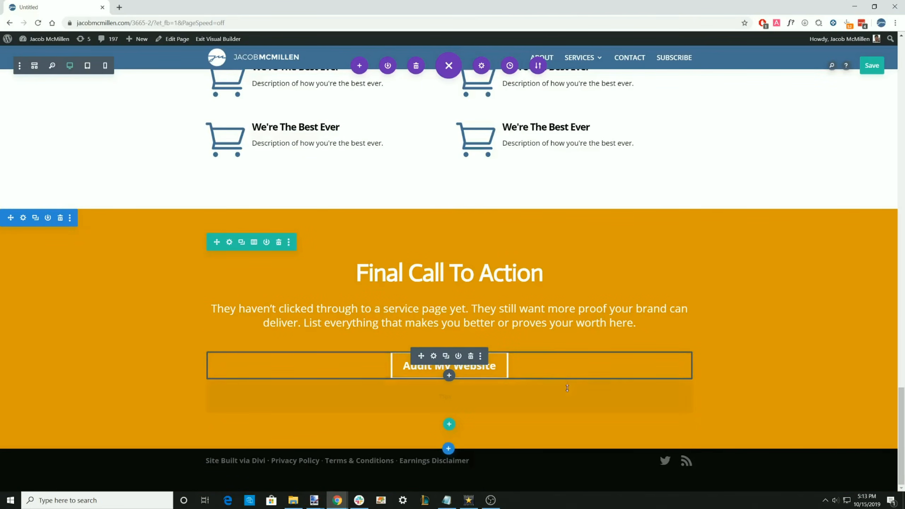
# Compare the orange "Final Call To Action" section with the hero, brand story and first testimonial sections
pyautogui.scroll(5, 533, 351)
pyautogui.scroll(-5, 533, 350)
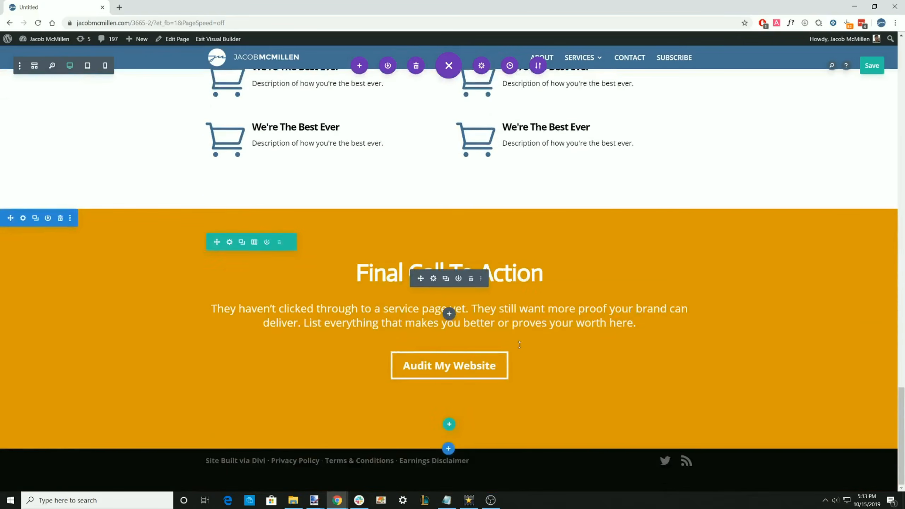
pyautogui.scroll(12, 529, 347)
pyautogui.scroll(10, 487, 349)
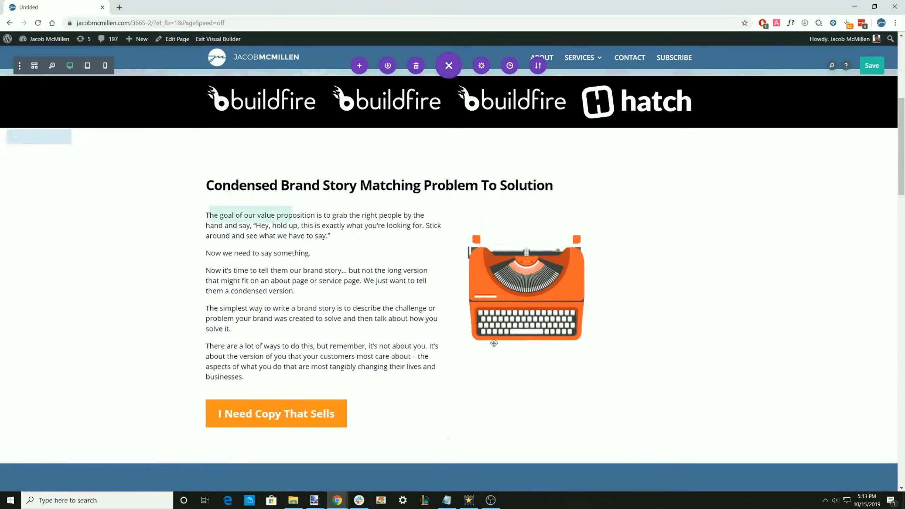
pyautogui.scroll(1, 471, 340)
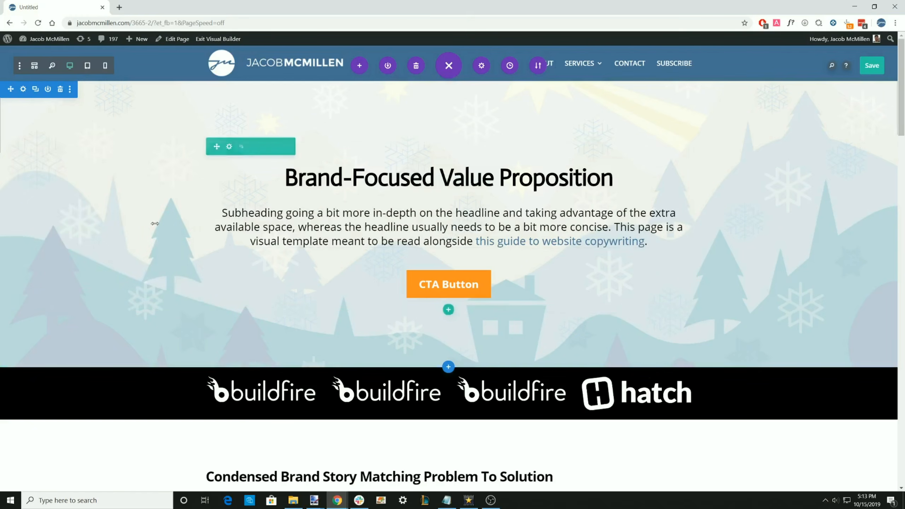
pyautogui.scroll(-10, 463, 278)
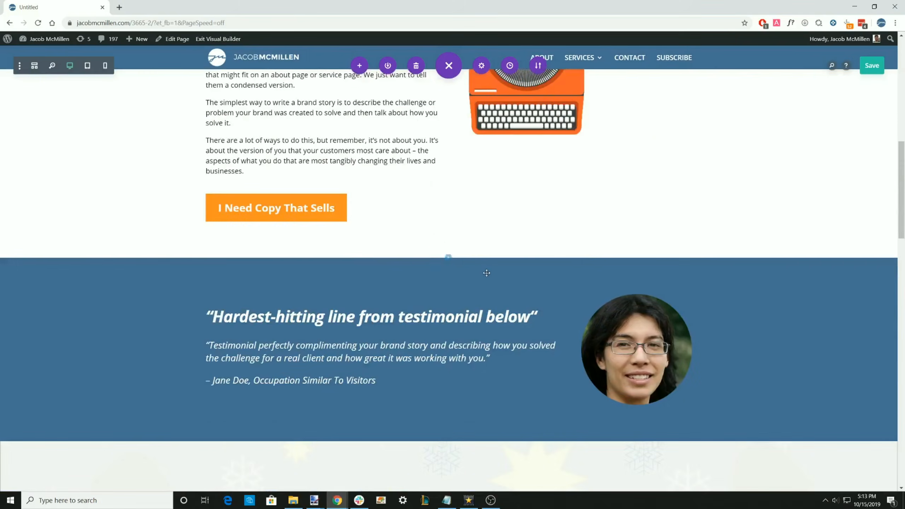
pyautogui.scroll(10, 475, 265)
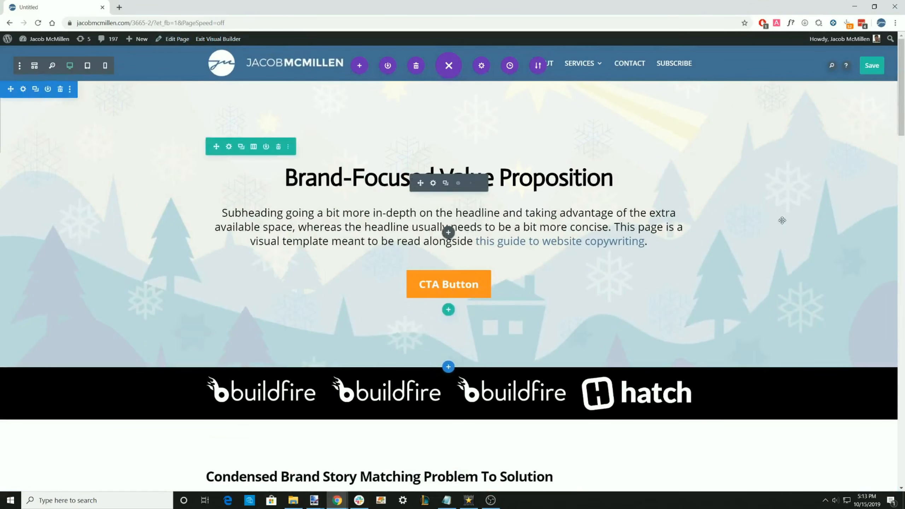
pyautogui.scroll(-15, 878, 344)
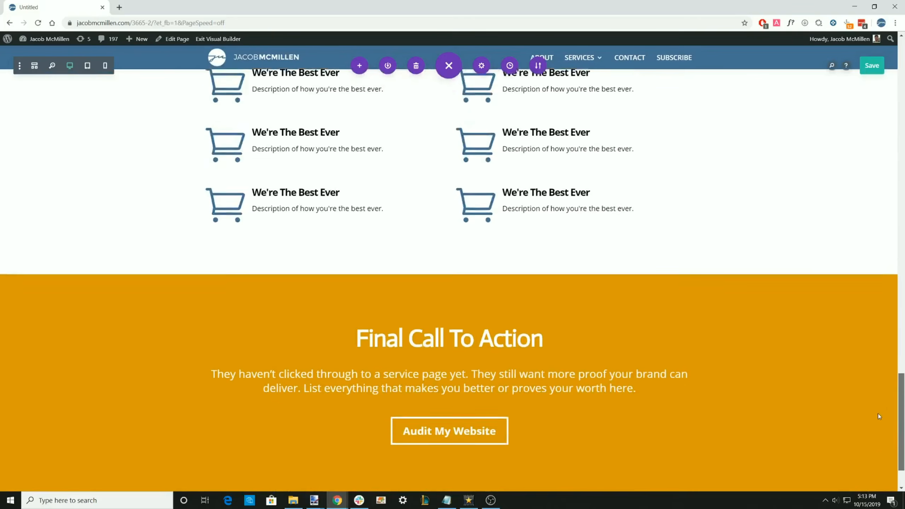
pyautogui.scroll(17, 878, 416)
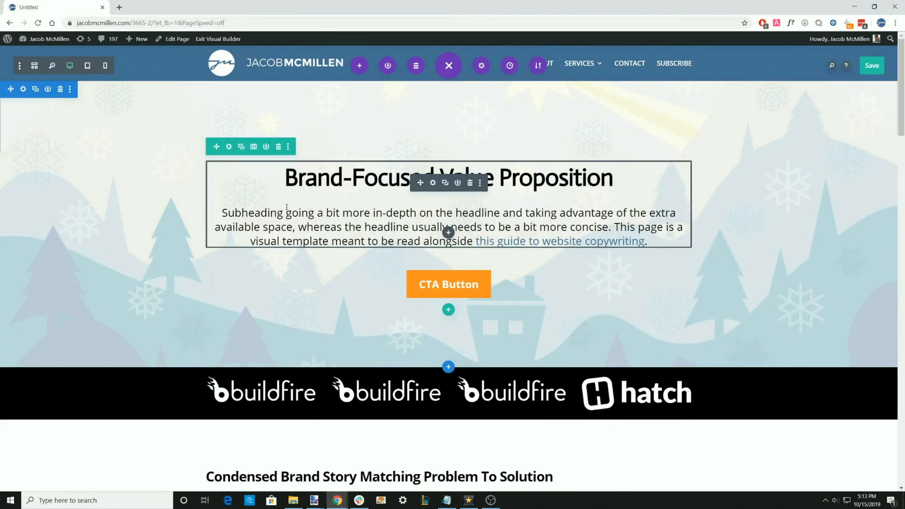
# Check the flow of the whole template from the brand story through services and differentiators, ending back at the hero
pyautogui.scroll(-10, 343, 188)
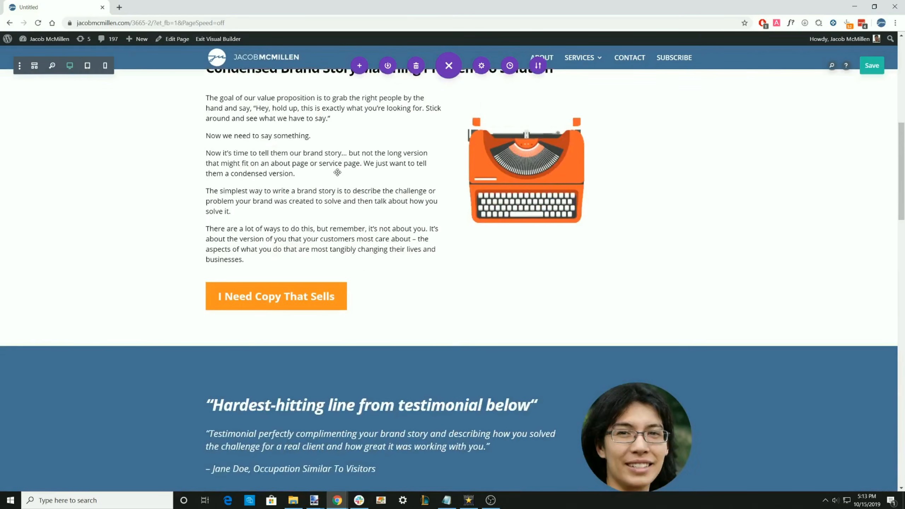
pyautogui.scroll(-18, 342, 188)
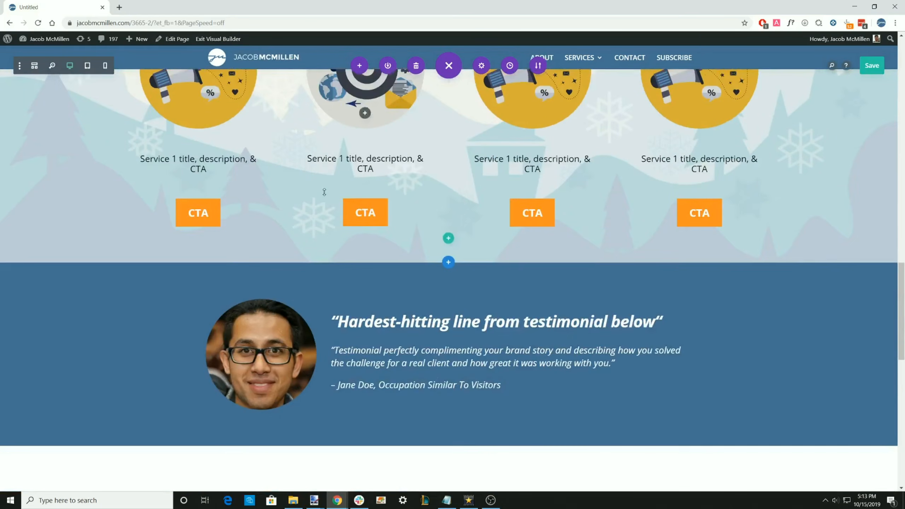
pyautogui.scroll(-12, 325, 198)
pyautogui.scroll(13, 323, 212)
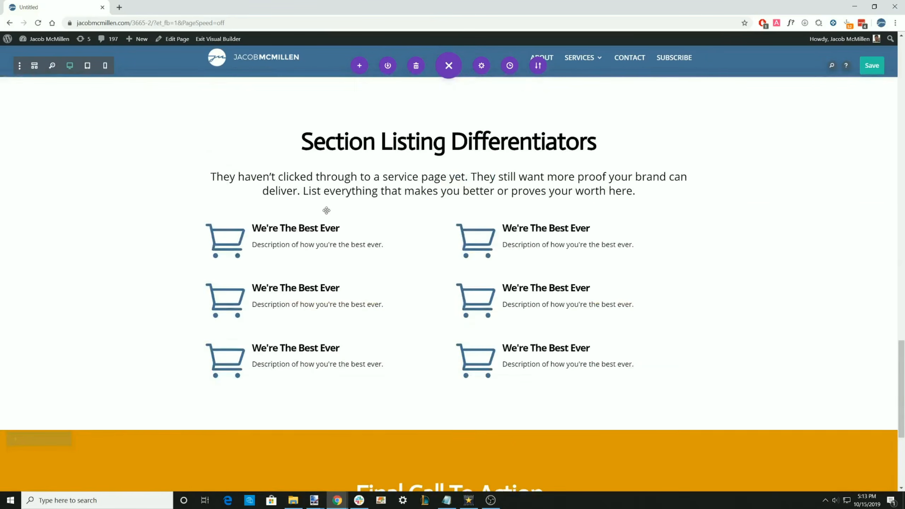
pyautogui.scroll(20, 323, 213)
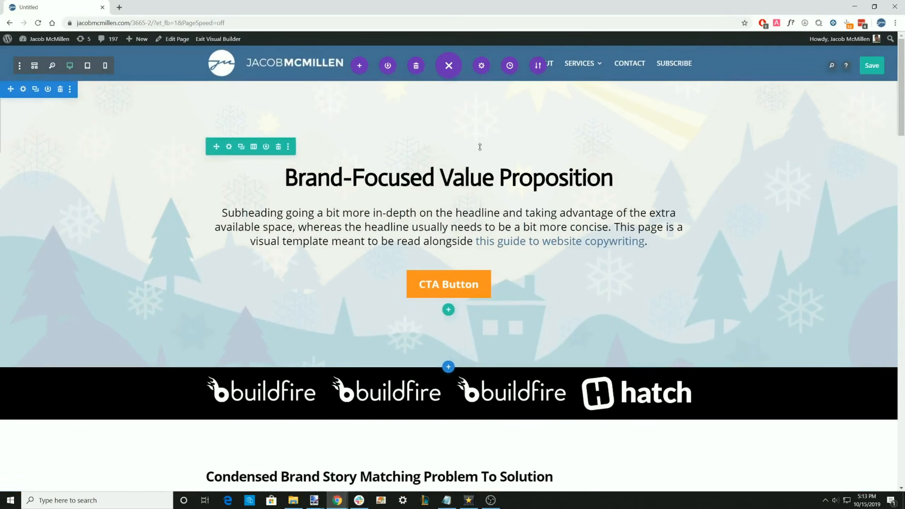
# Inspect the hero section, client logo bar and condensed brand story near the start of the page
pyautogui.scroll(-2, 716, 227)
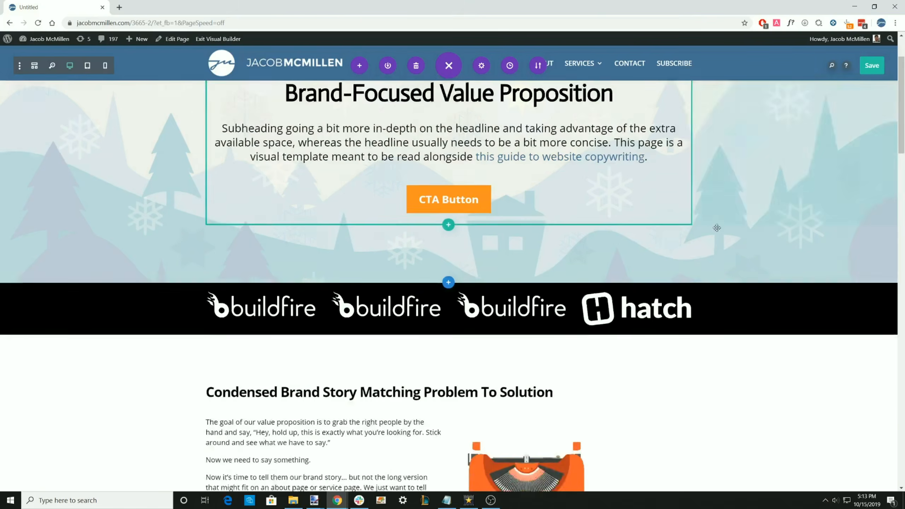
pyautogui.scroll(-3, 713, 230)
pyautogui.scroll(-3, 628, 205)
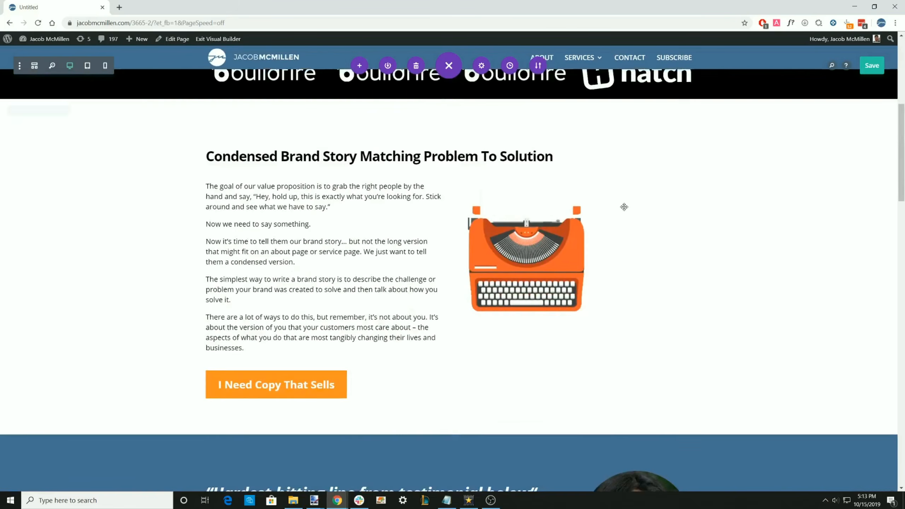
pyautogui.scroll(3, 623, 206)
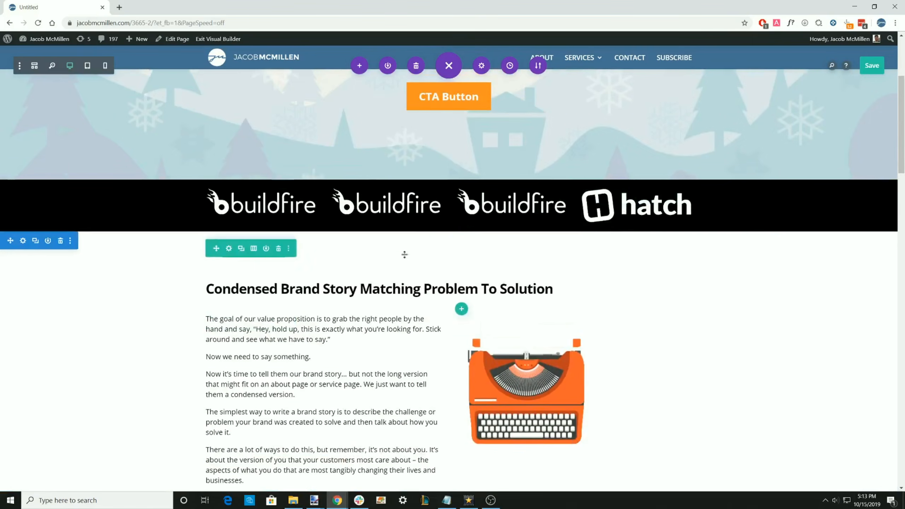
pyautogui.scroll(4, 404, 254)
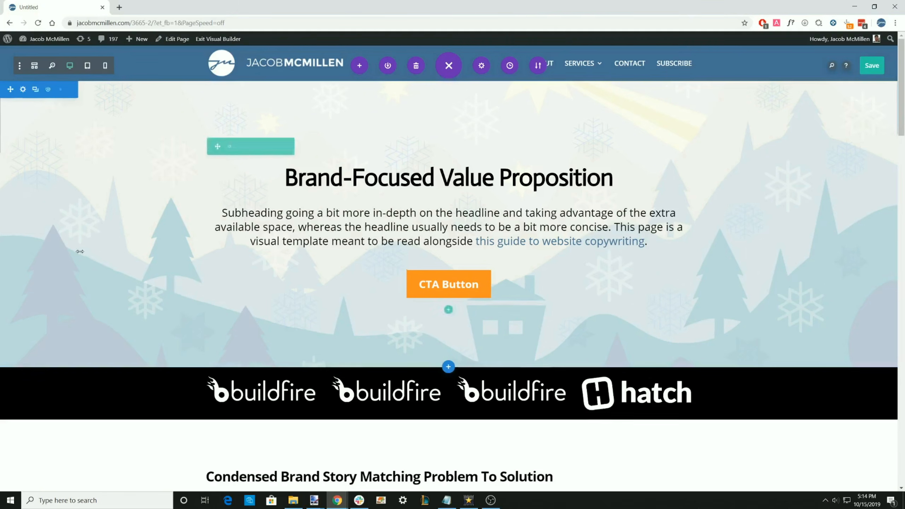
pyautogui.scroll(-1, 144, 259)
pyautogui.scroll(1, 144, 259)
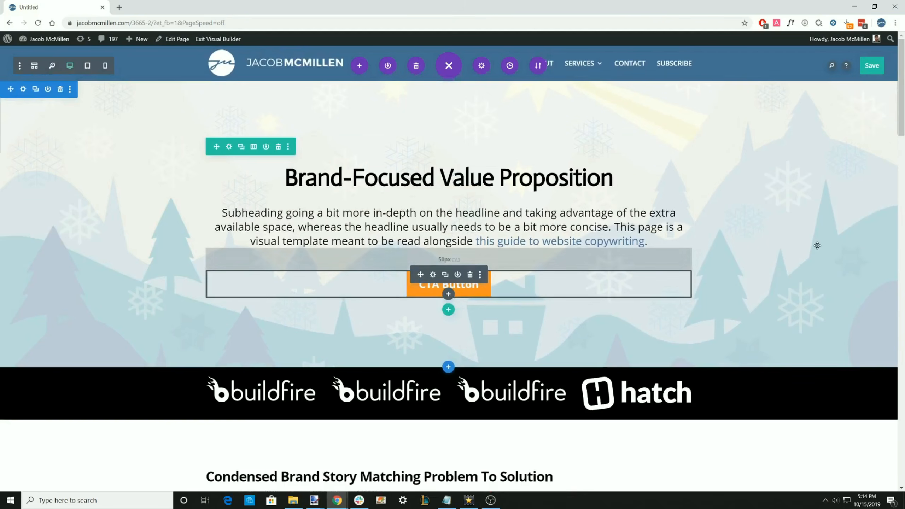